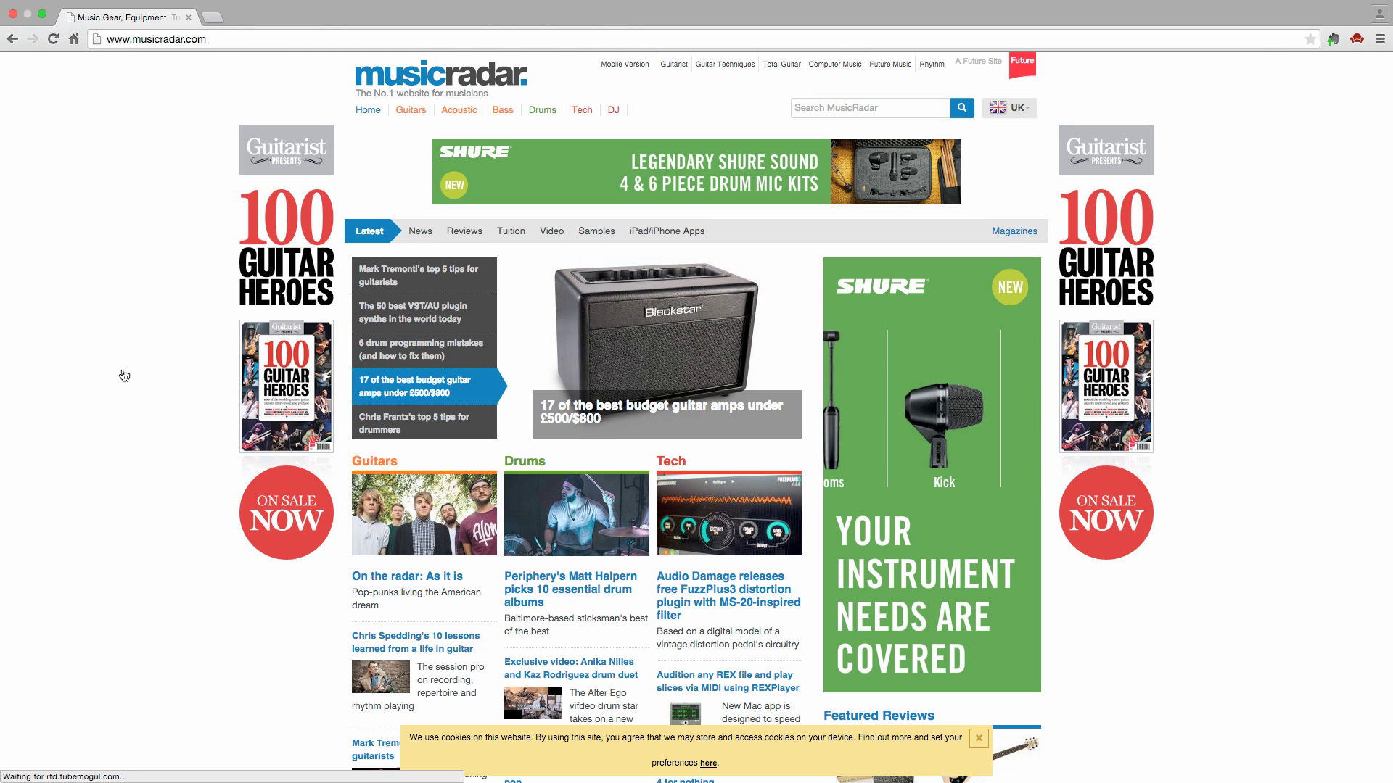
Go to the soundation.com website.
key(super+l)
text(soundat)
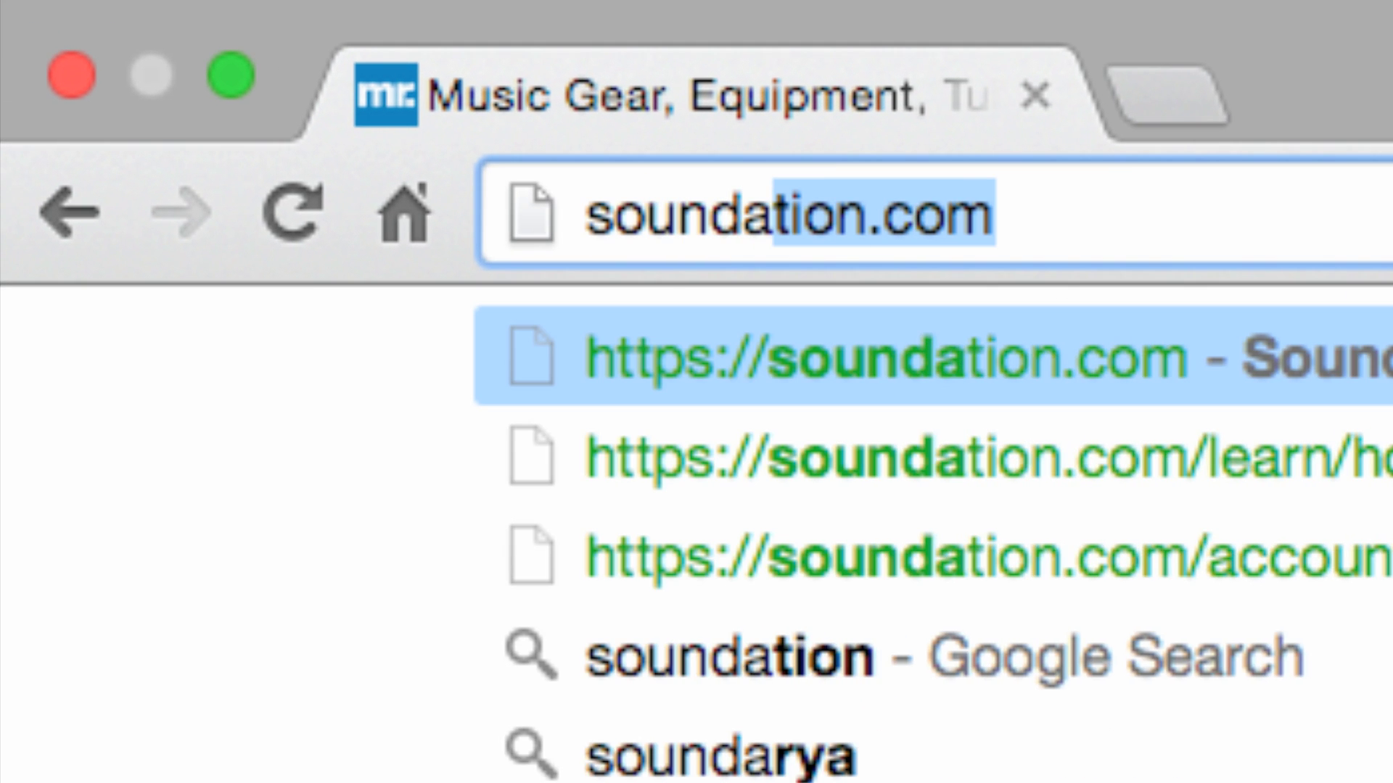
key(Return)
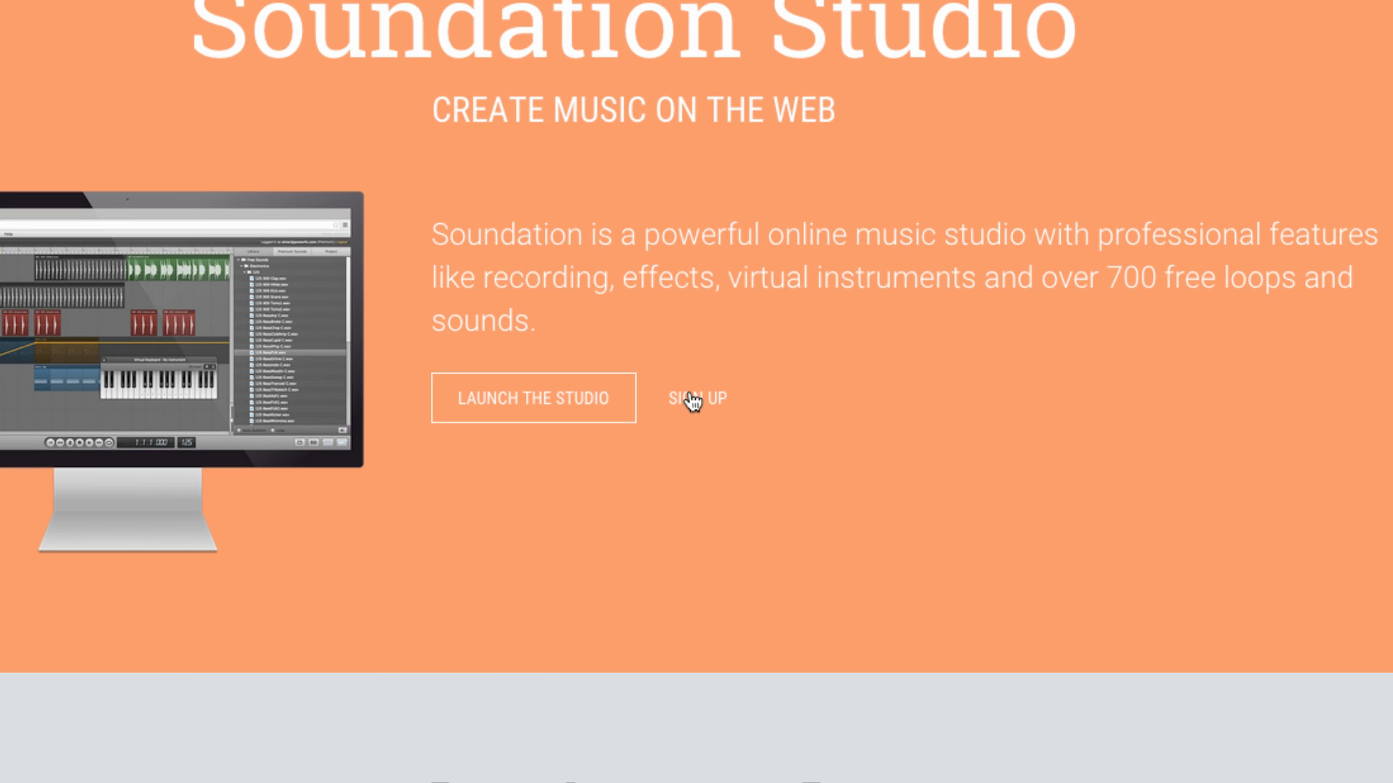
Open the sign-up page, review the account types and choose the monthly Premium account.
click(690, 397)
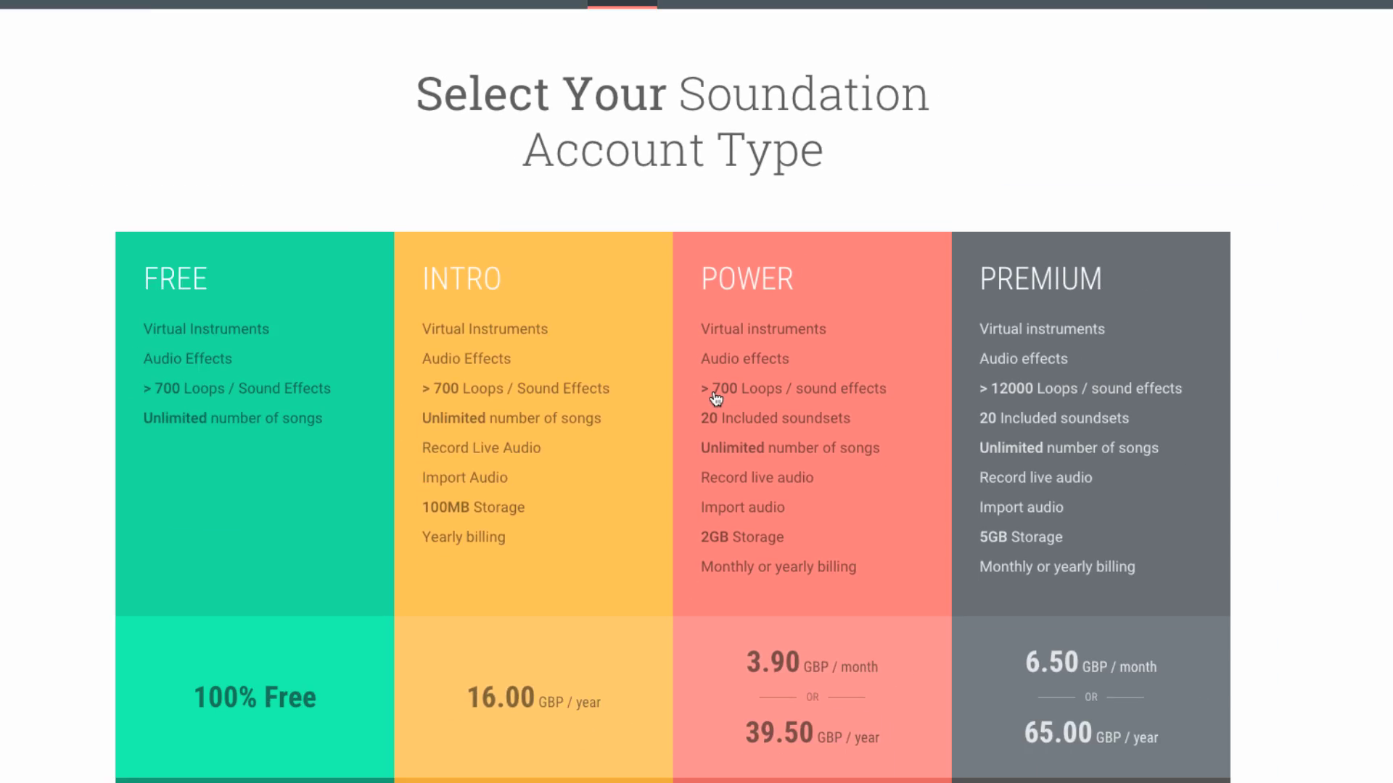
scroll(534, 475, down, 3)
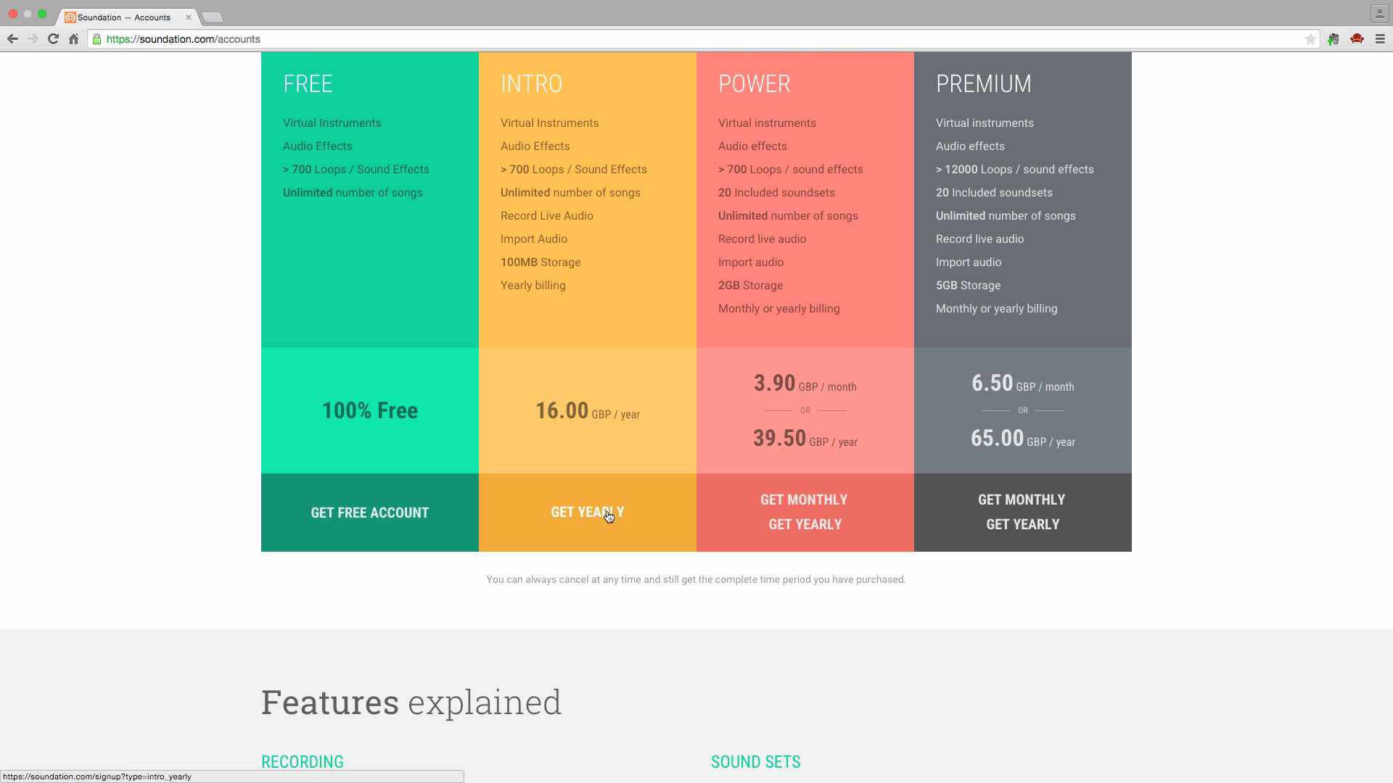
click(1022, 502)
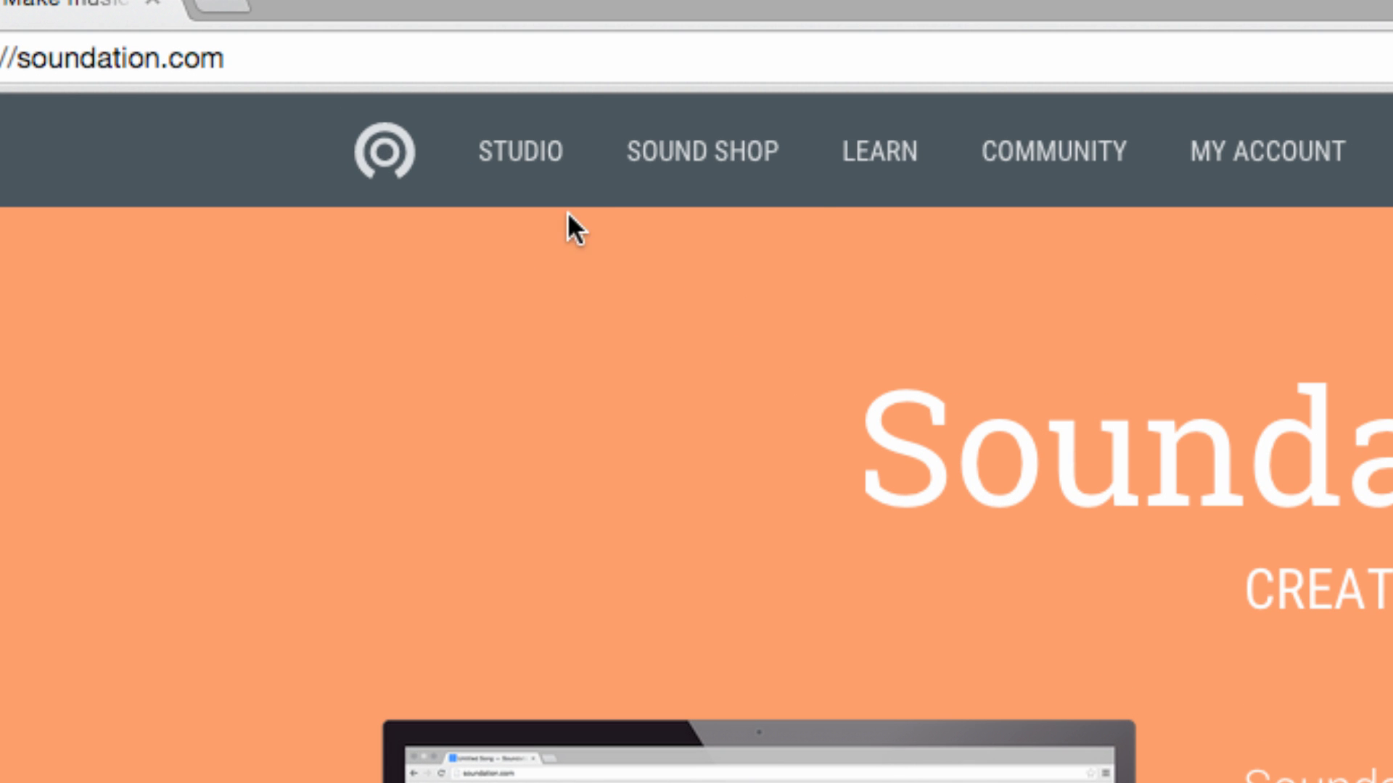
Launch the Chrome version of the Soundation studio.
mouse_move(329, 78)
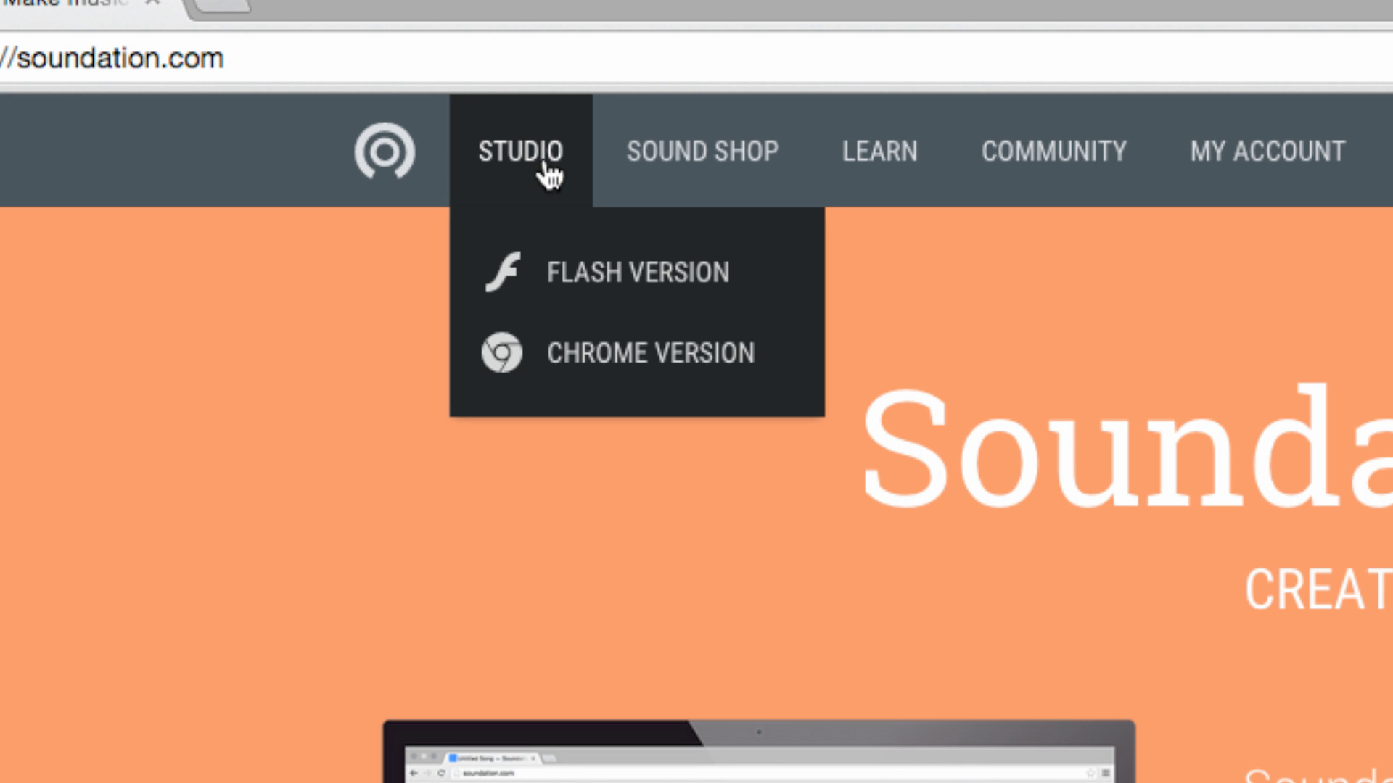
click(640, 362)
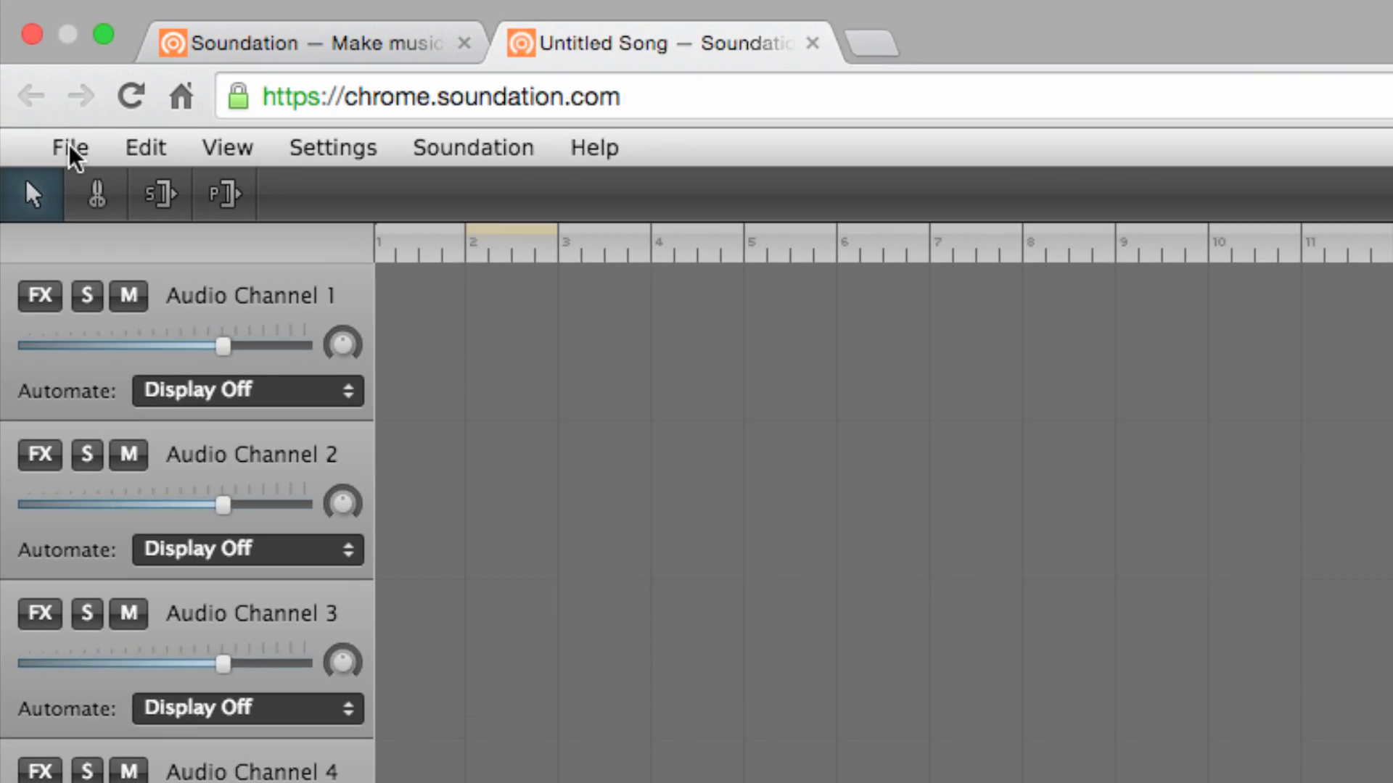
Open the saved song MR Soundation 1 and start playback.
click(24, 55)
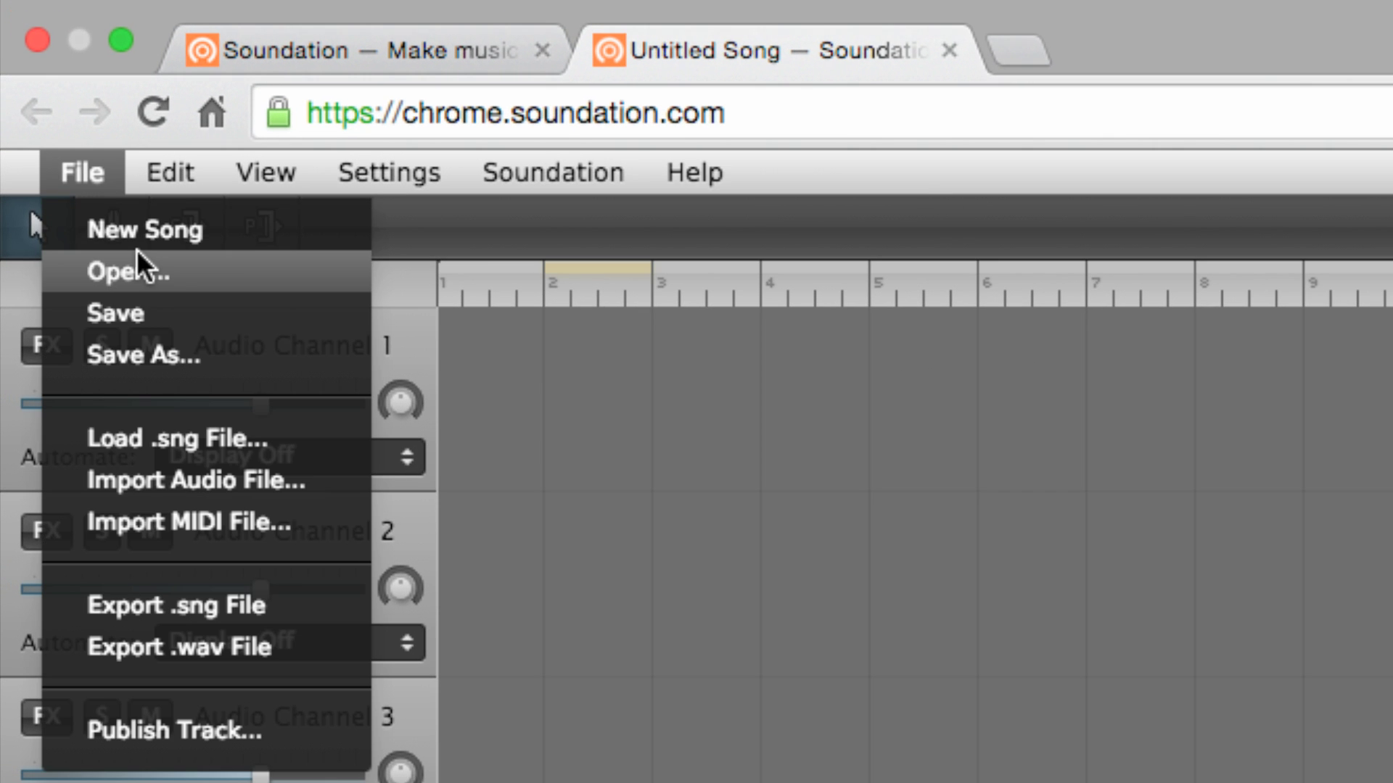
click(130, 272)
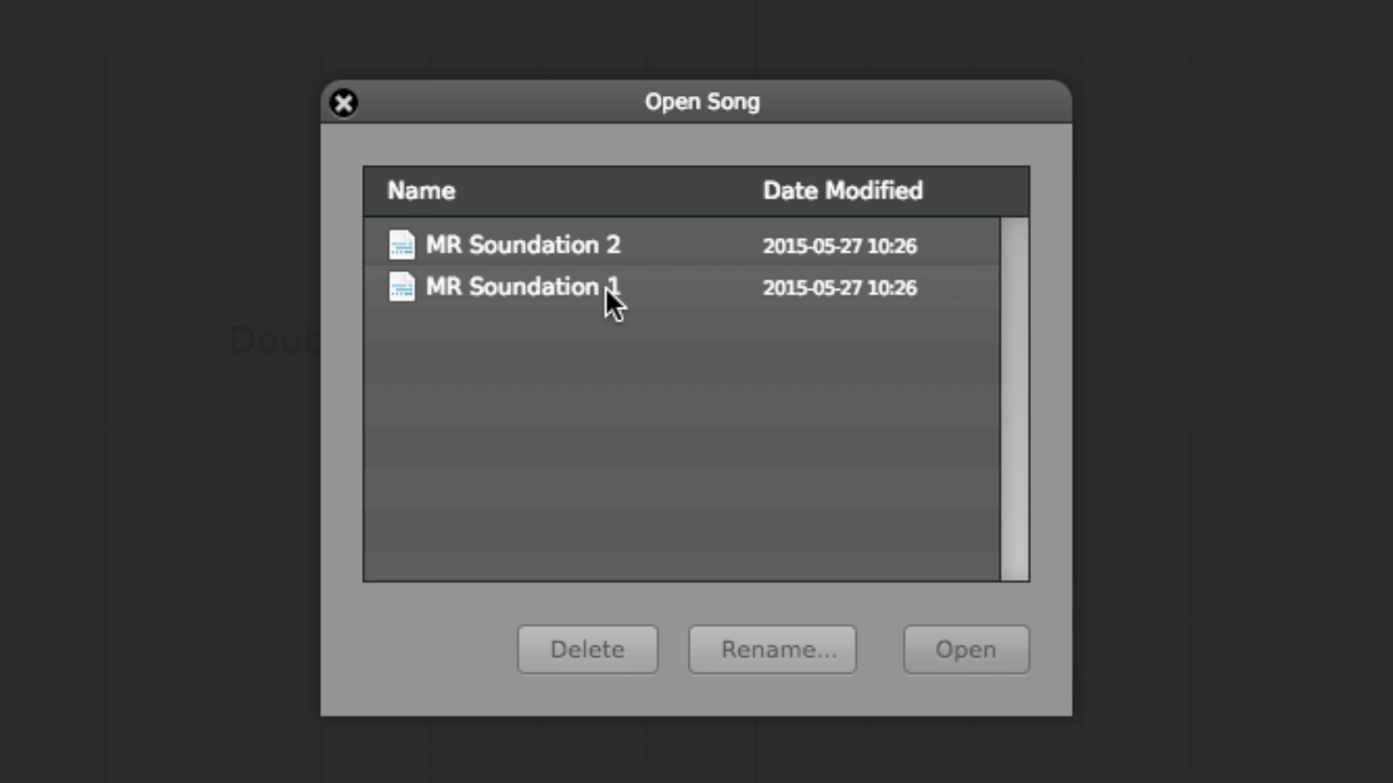
double_click(607, 288)
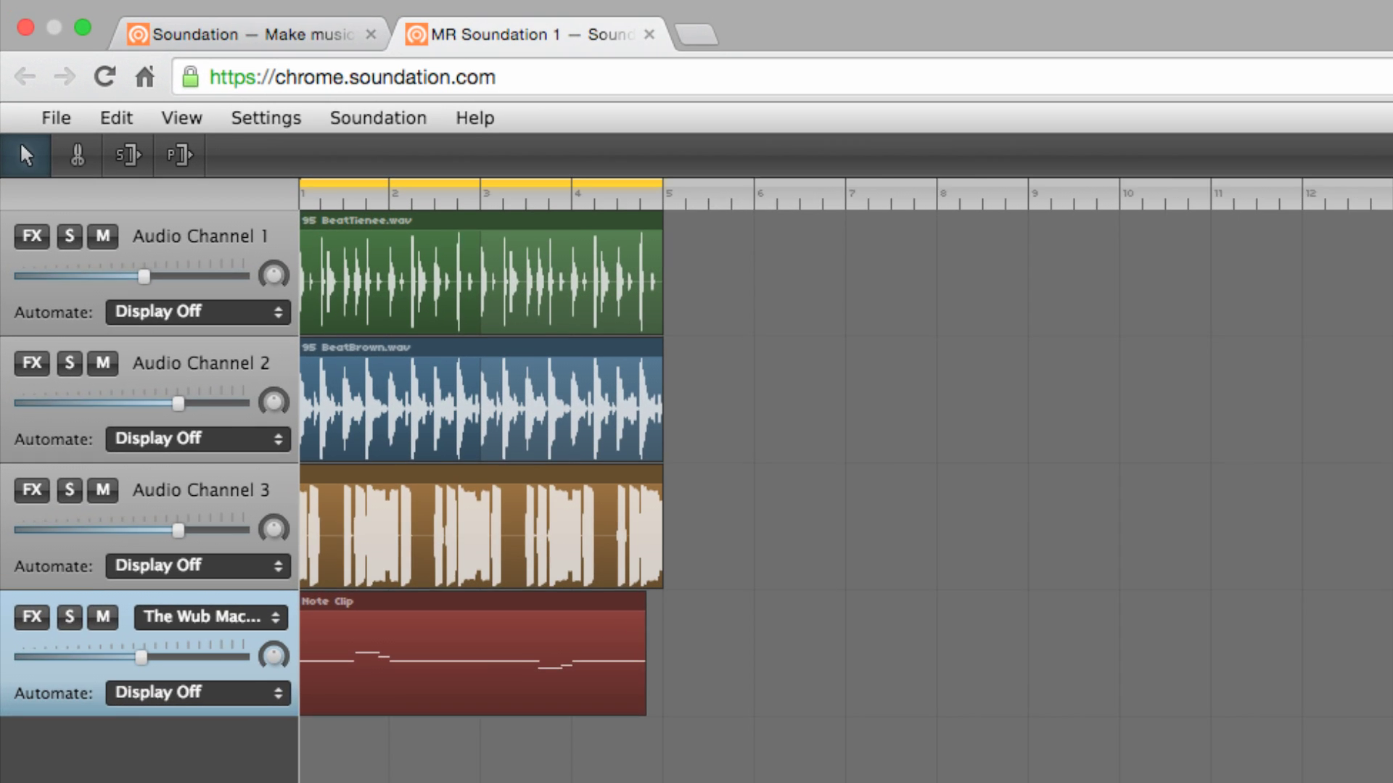
key(space)
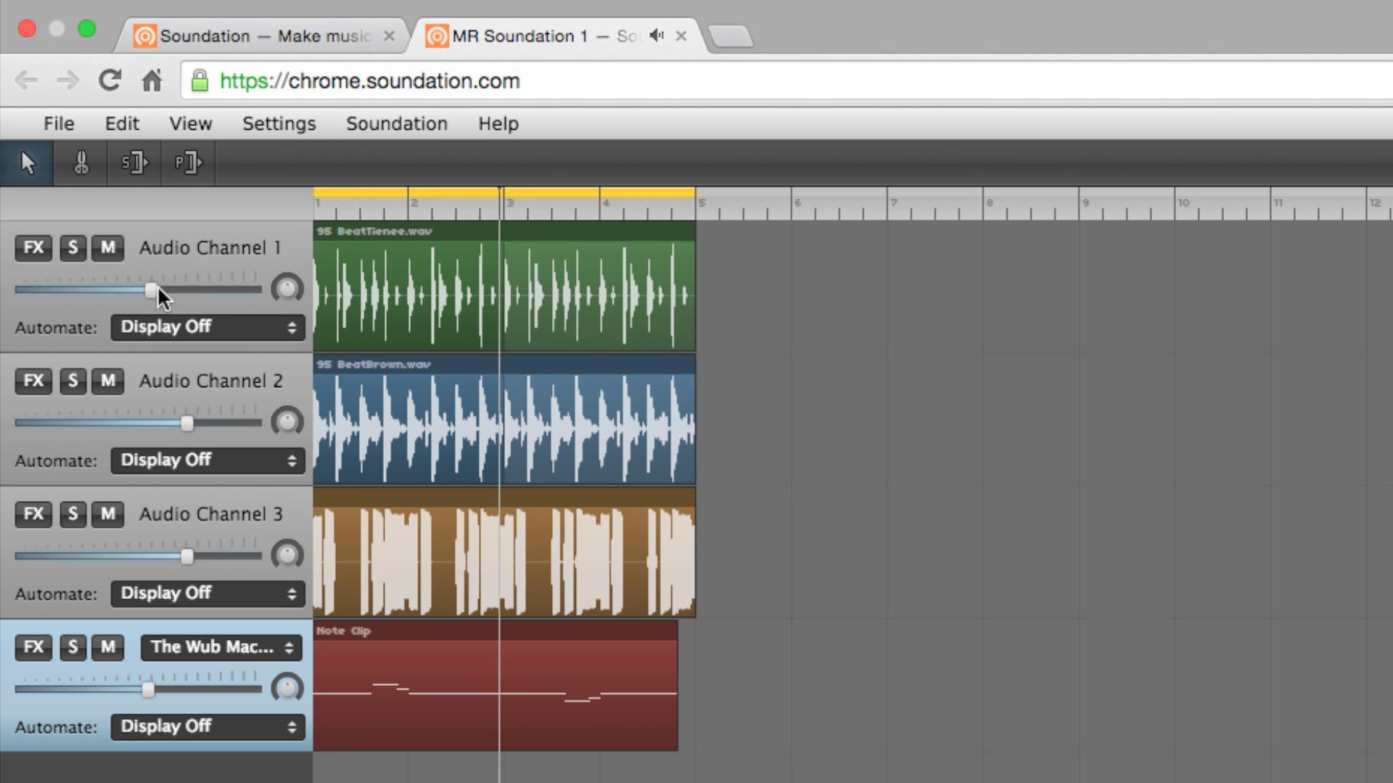
Try out Audio Channel 1's volume, pan, mute and automation controls, and the end edge of its BeatTienee clip.
mouse_move(151, 290)
mouse_down()
mouse_move(120, 291)
mouse_move(151, 291)
mouse_up()
drag(286, 288, 289, 319)
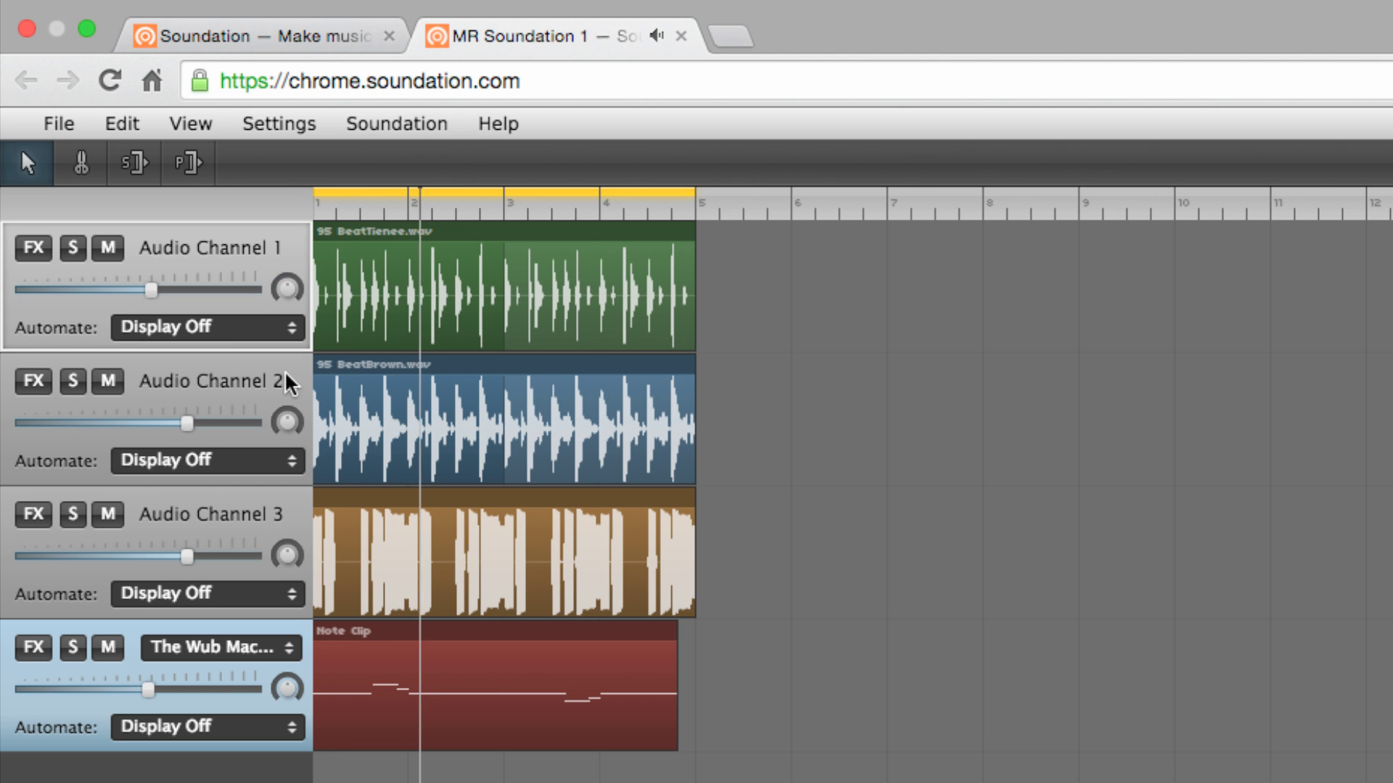
click(106, 248)
click(106, 248)
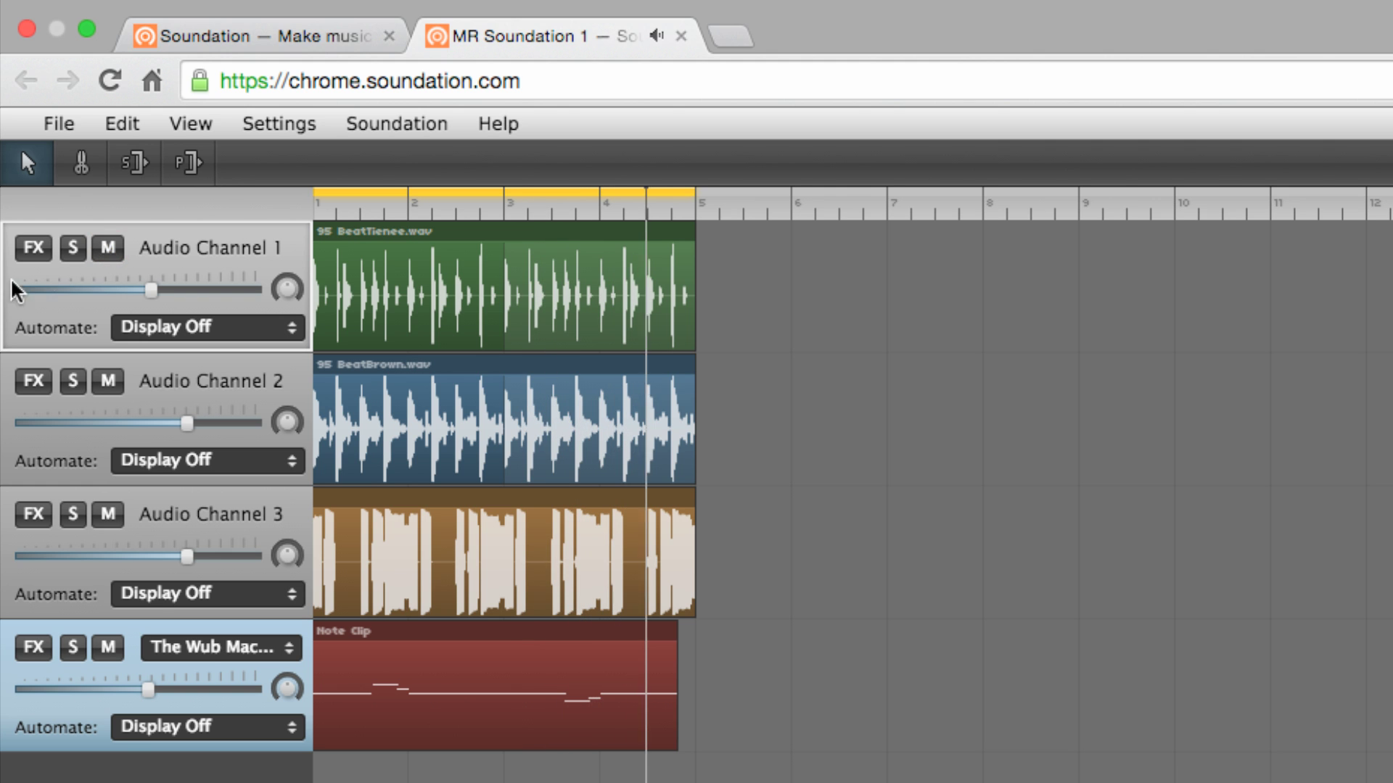
click(255, 333)
click(237, 273)
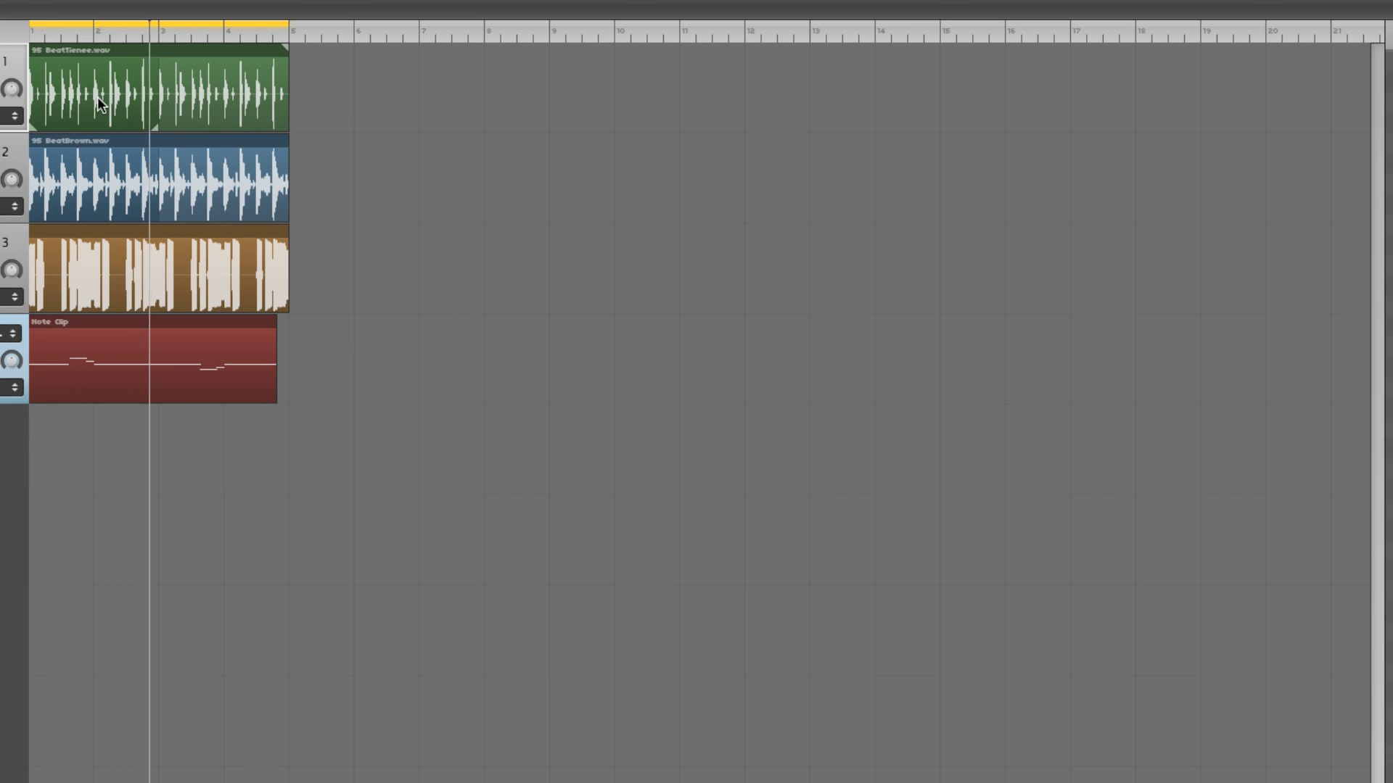
mouse_move(290, 81)
mouse_down()
mouse_move(497, 81)
mouse_move(288, 80)
mouse_up()
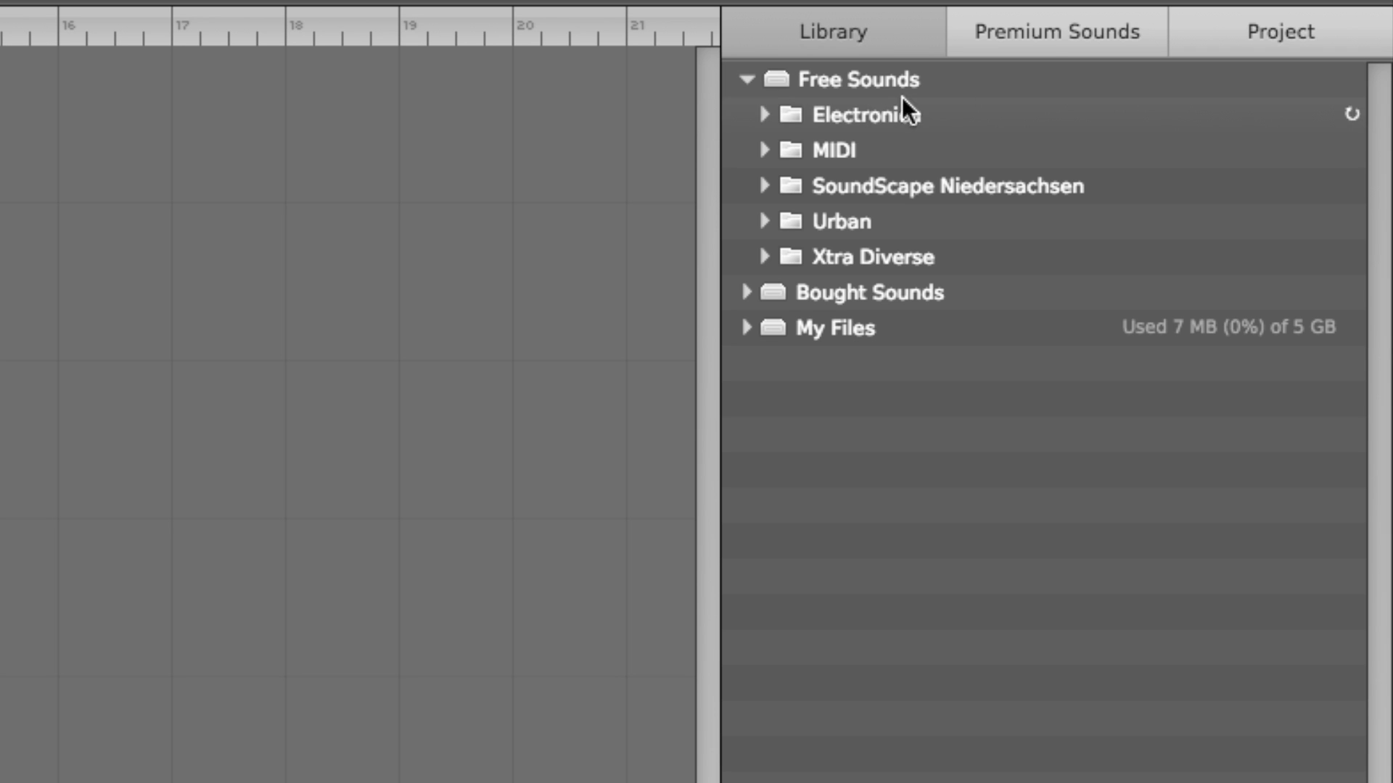
Expand the Electronica folder of the free sounds and look into its 125 subfolder.
click(767, 114)
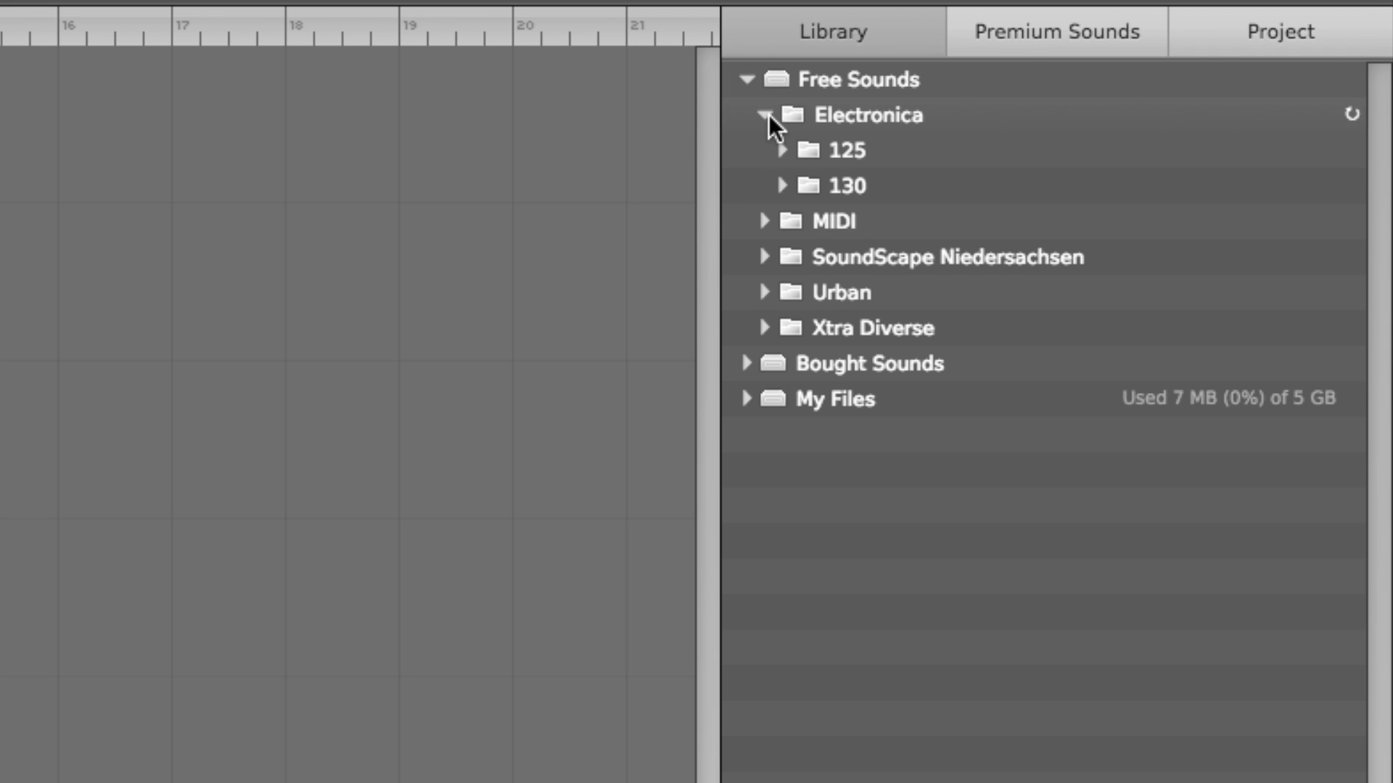
click(781, 151)
click(781, 151)
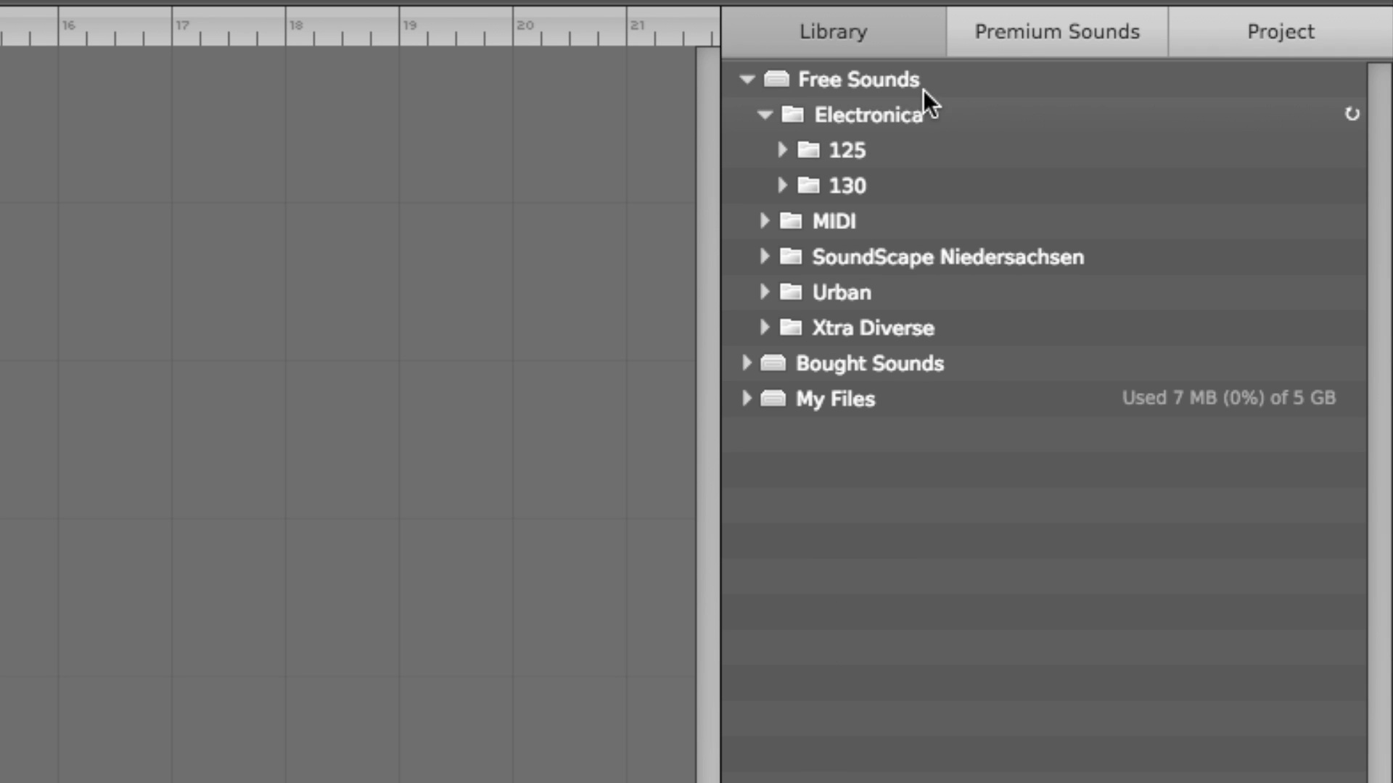
Show the premium sounds and browse through the list of loops.
click(1024, 33)
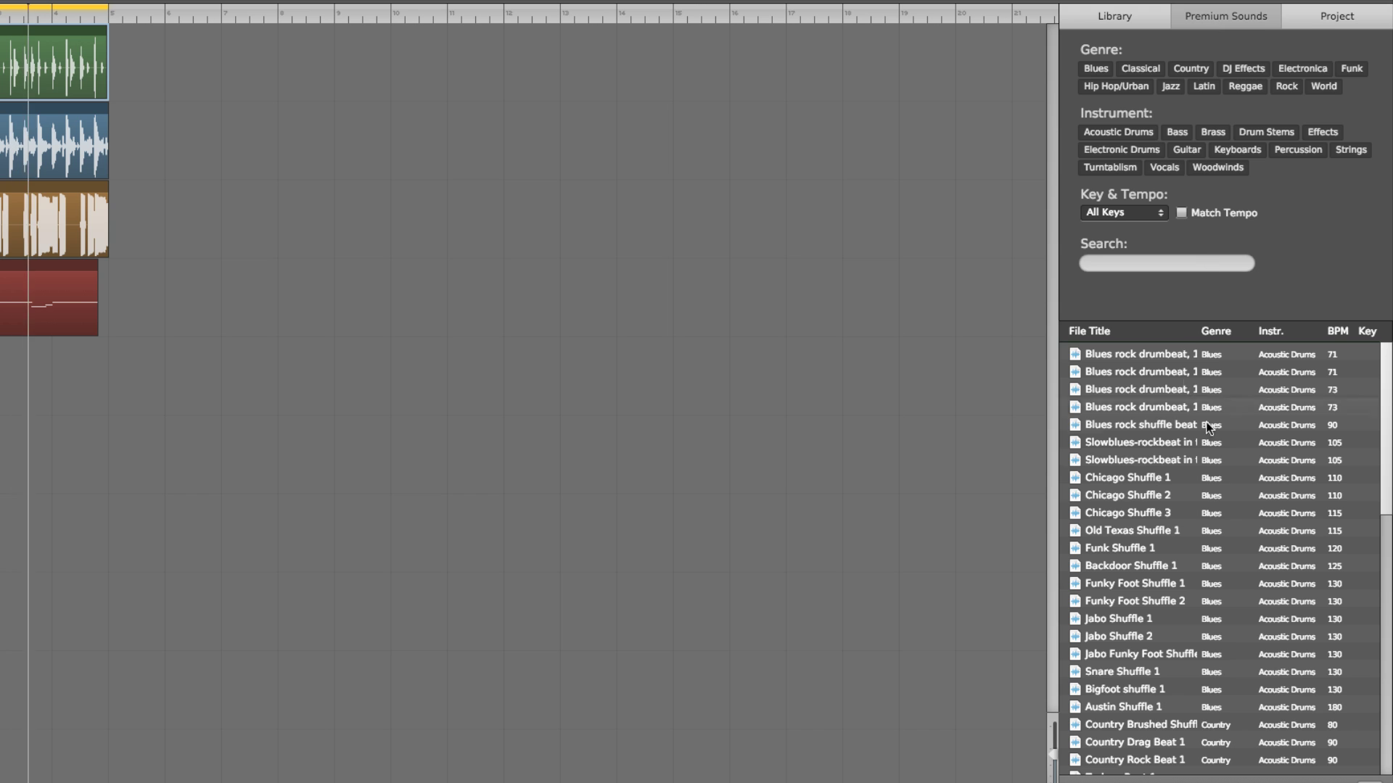
scroll(1212, 437, down, 10)
scroll(1211, 375, up, 7)
scroll(1208, 373, down, 3)
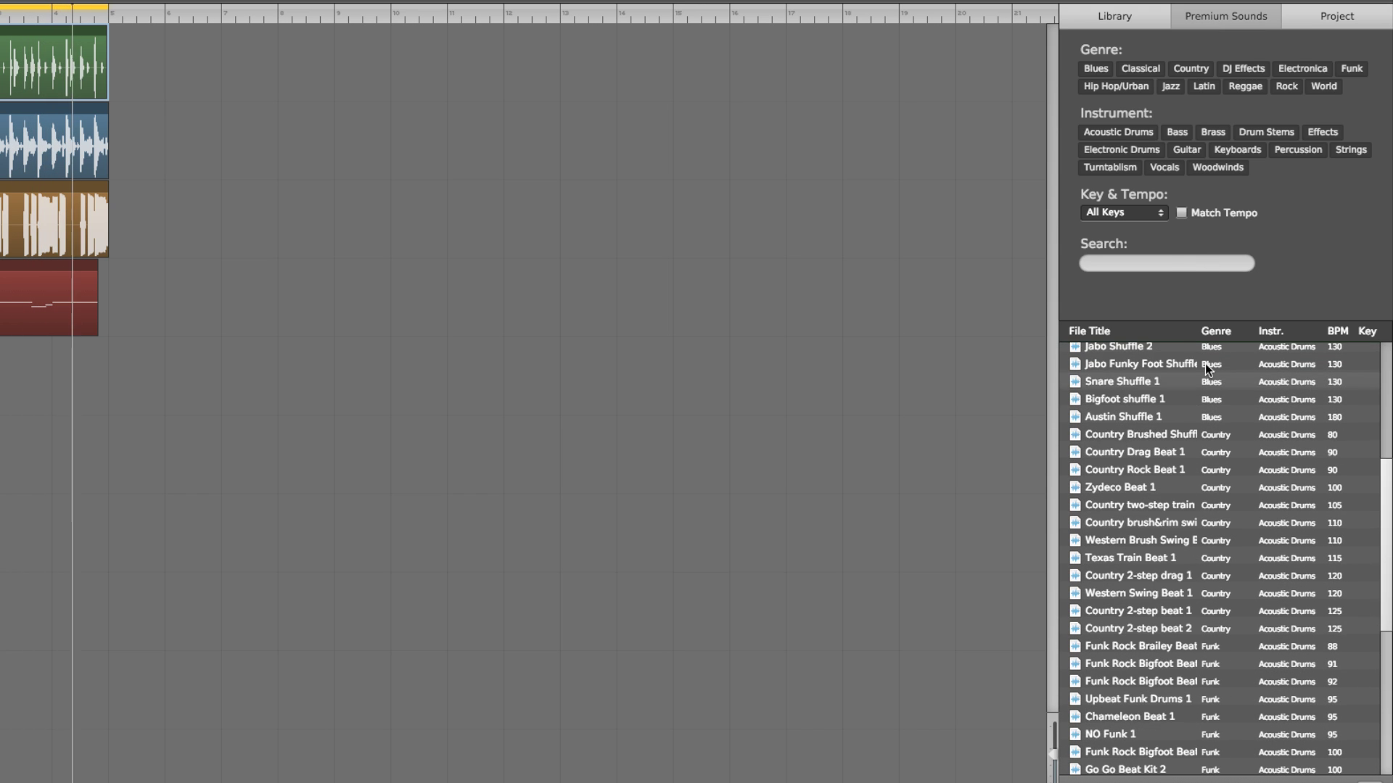
Search the premium sounds for "rock", clear the search and show the project information.
click(1170, 264)
text(ro)
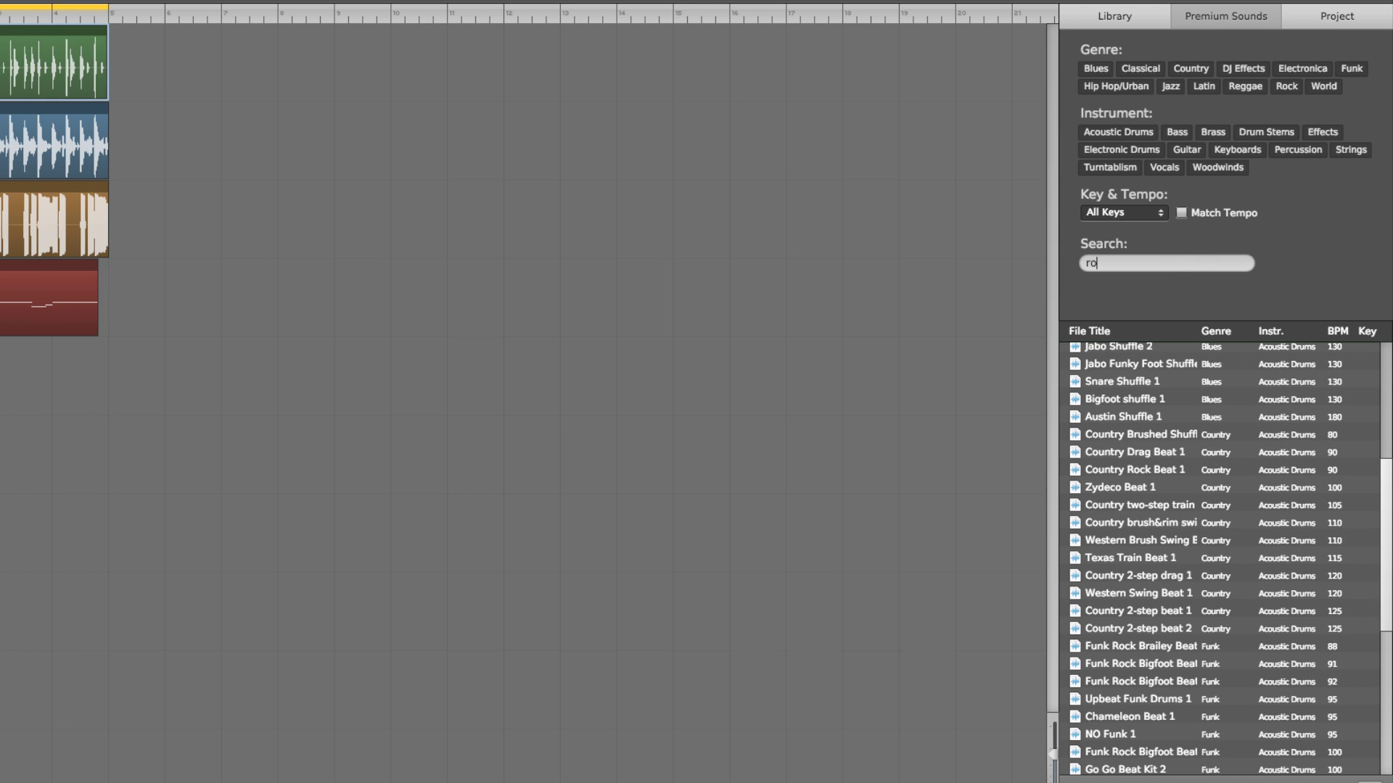
text(ck)
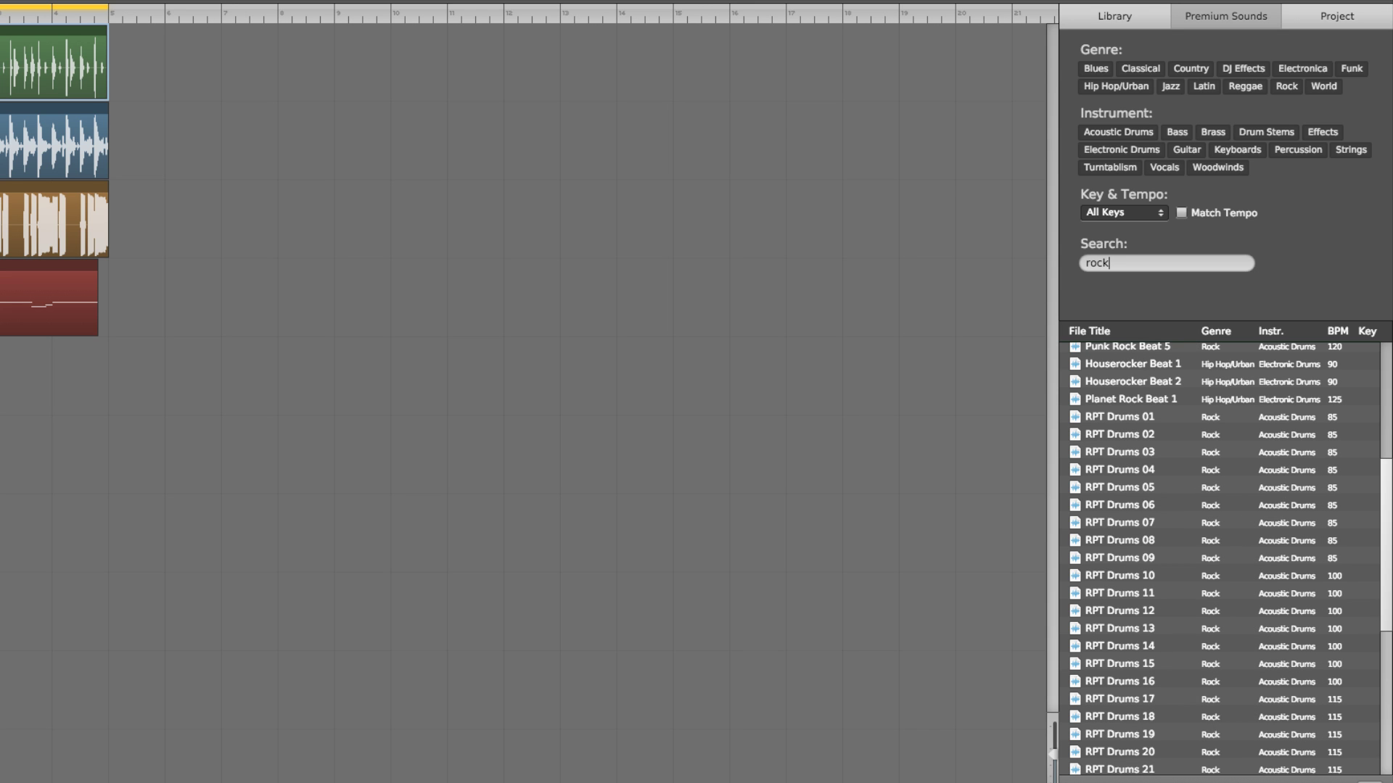
key(BackSpace)
key(BackSpace)
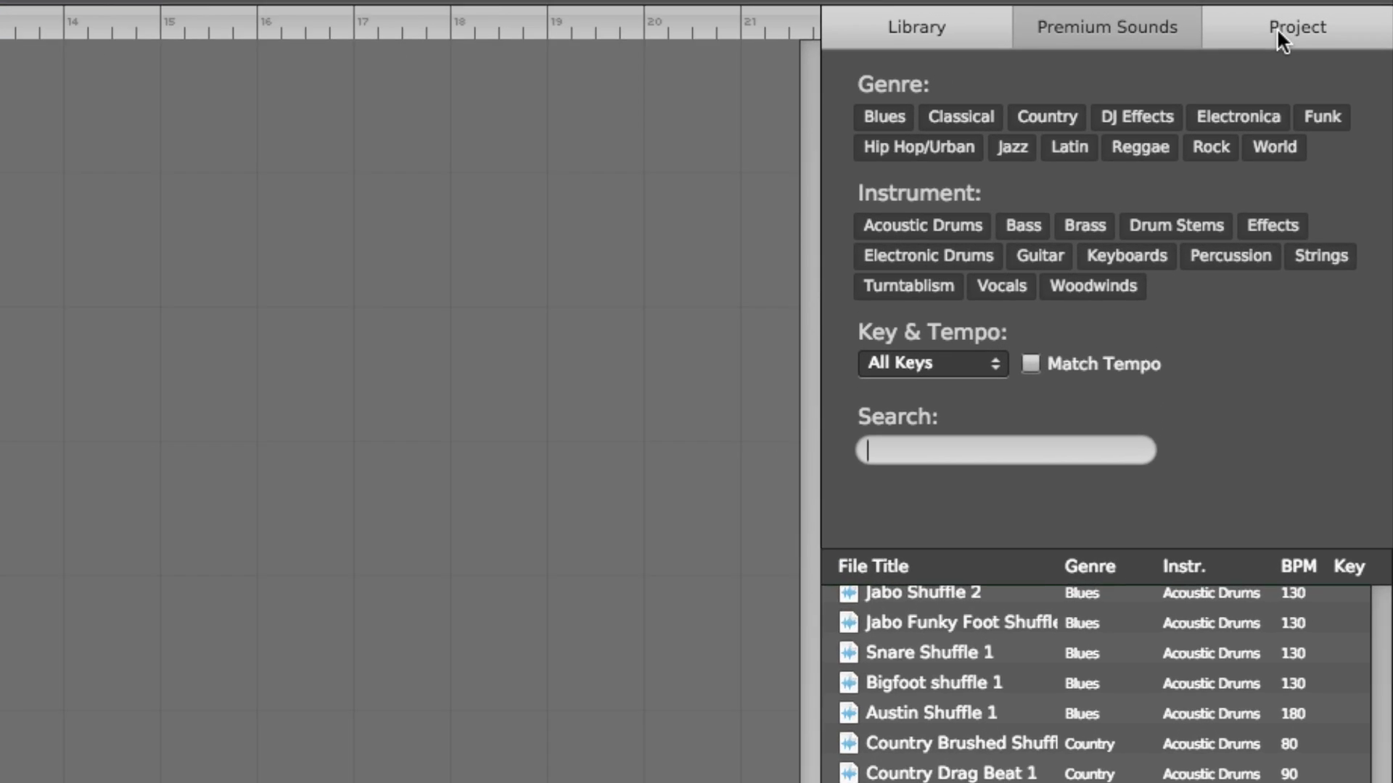
click(1306, 23)
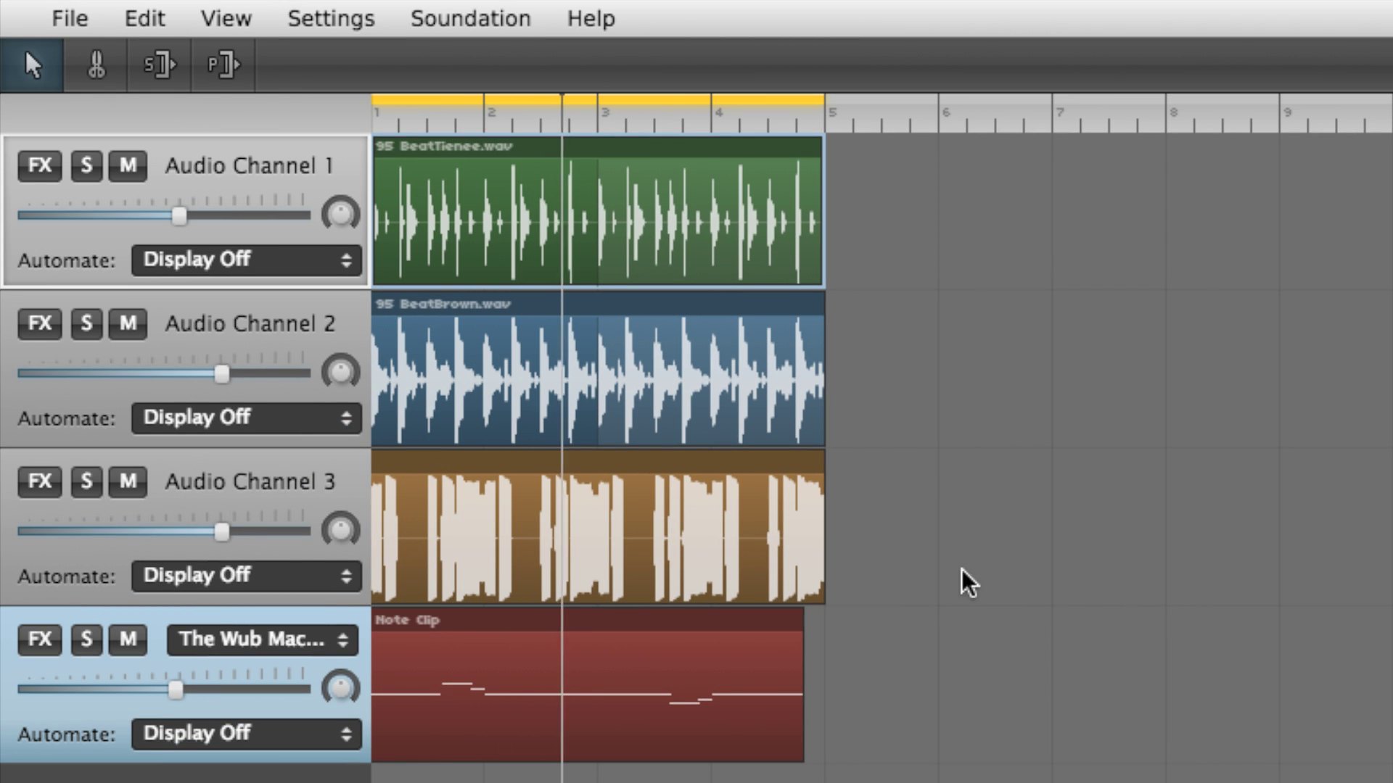
Open the Learn Soundation help, view the how-to on recording, and close the help page.
click(65, 18)
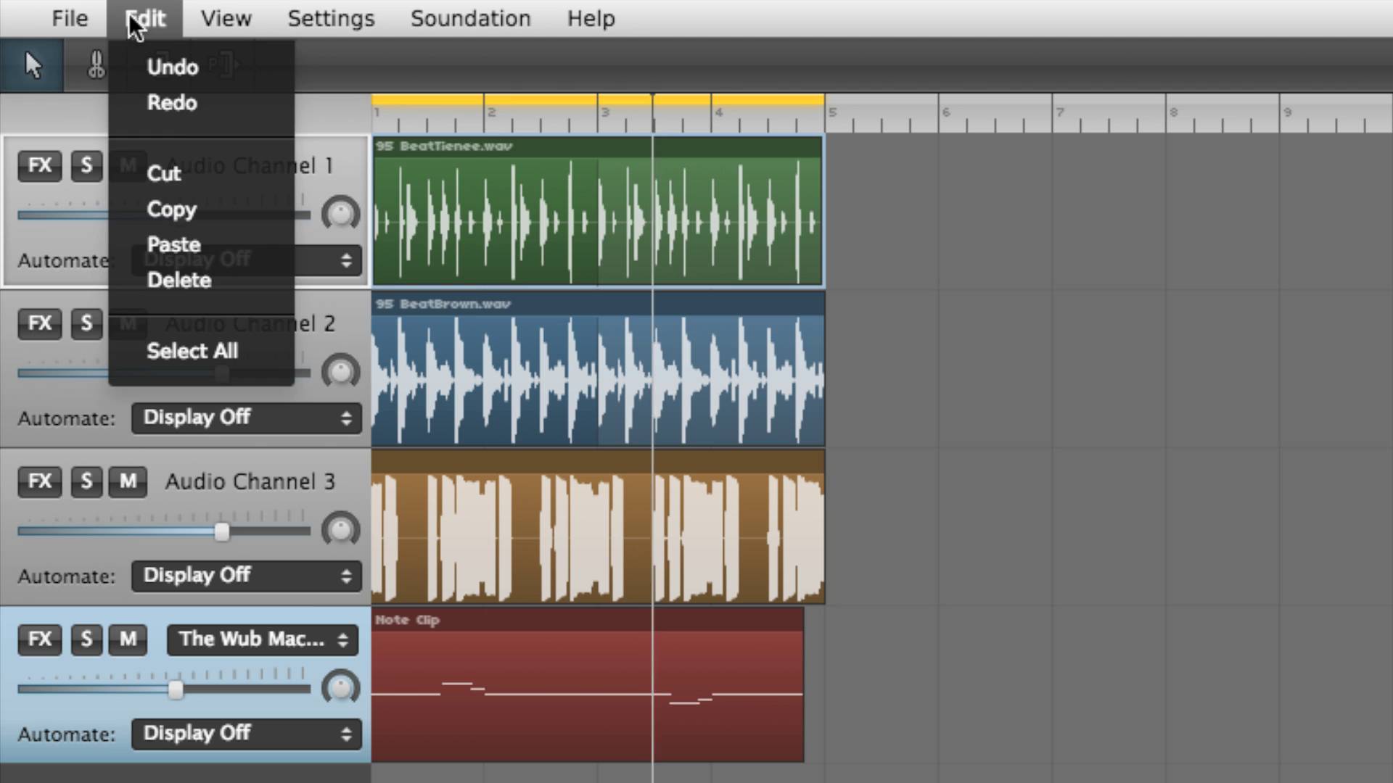
mouse_move(226, 22)
mouse_move(591, 20)
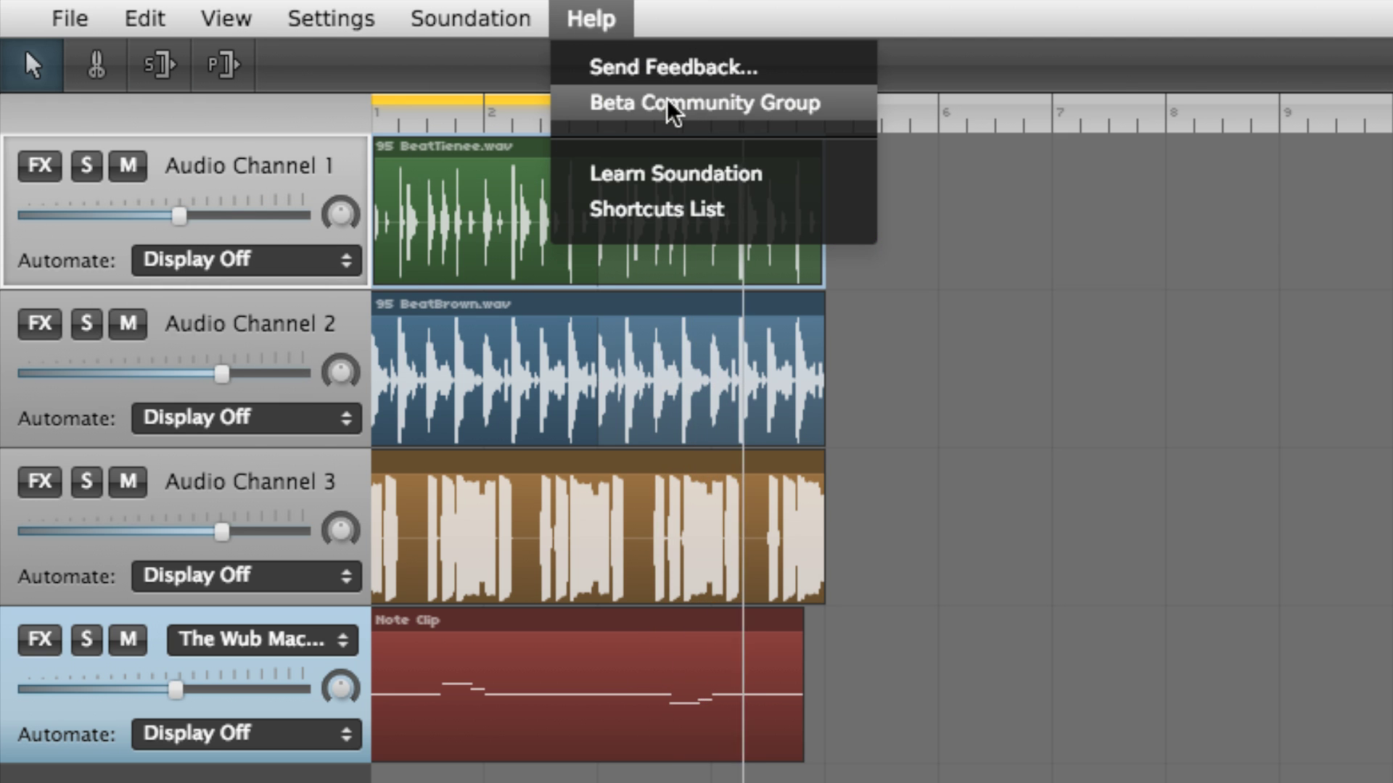
click(689, 176)
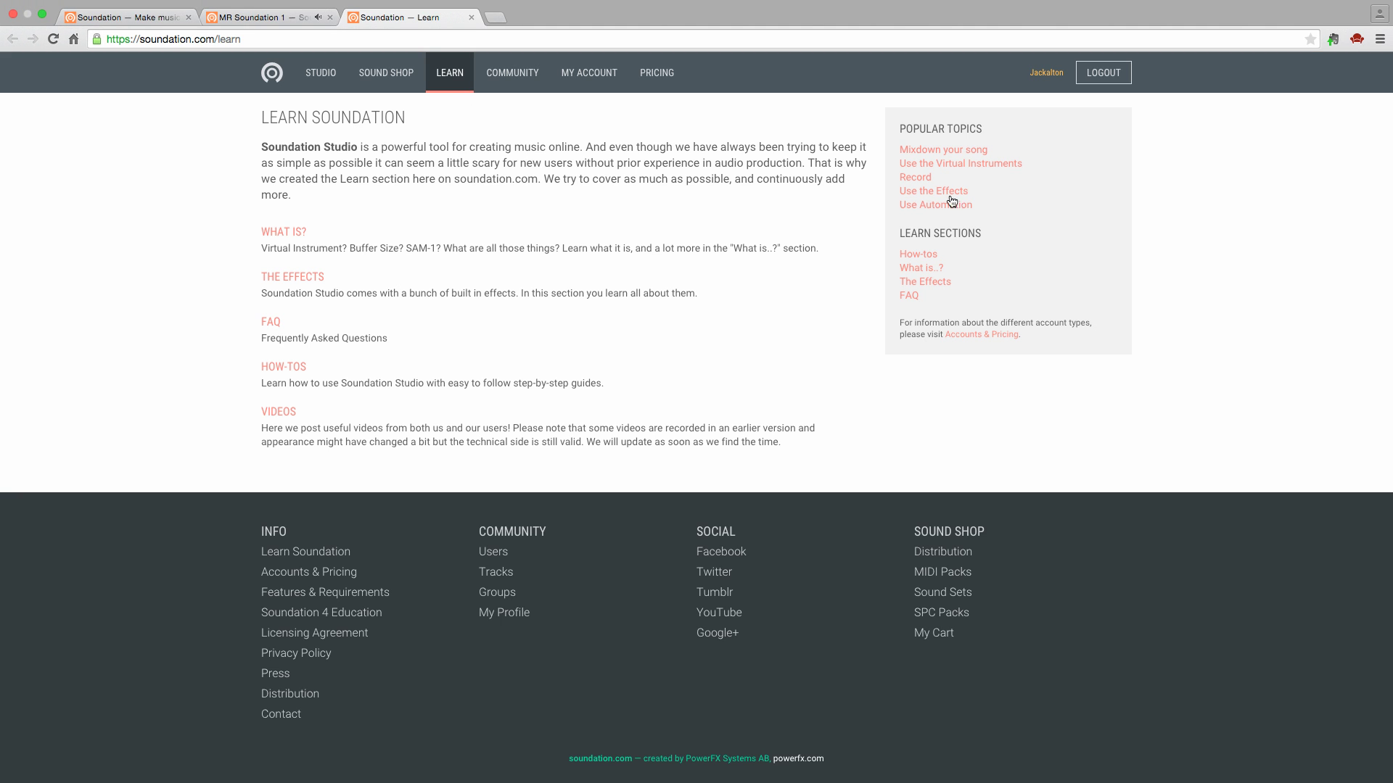
click(918, 254)
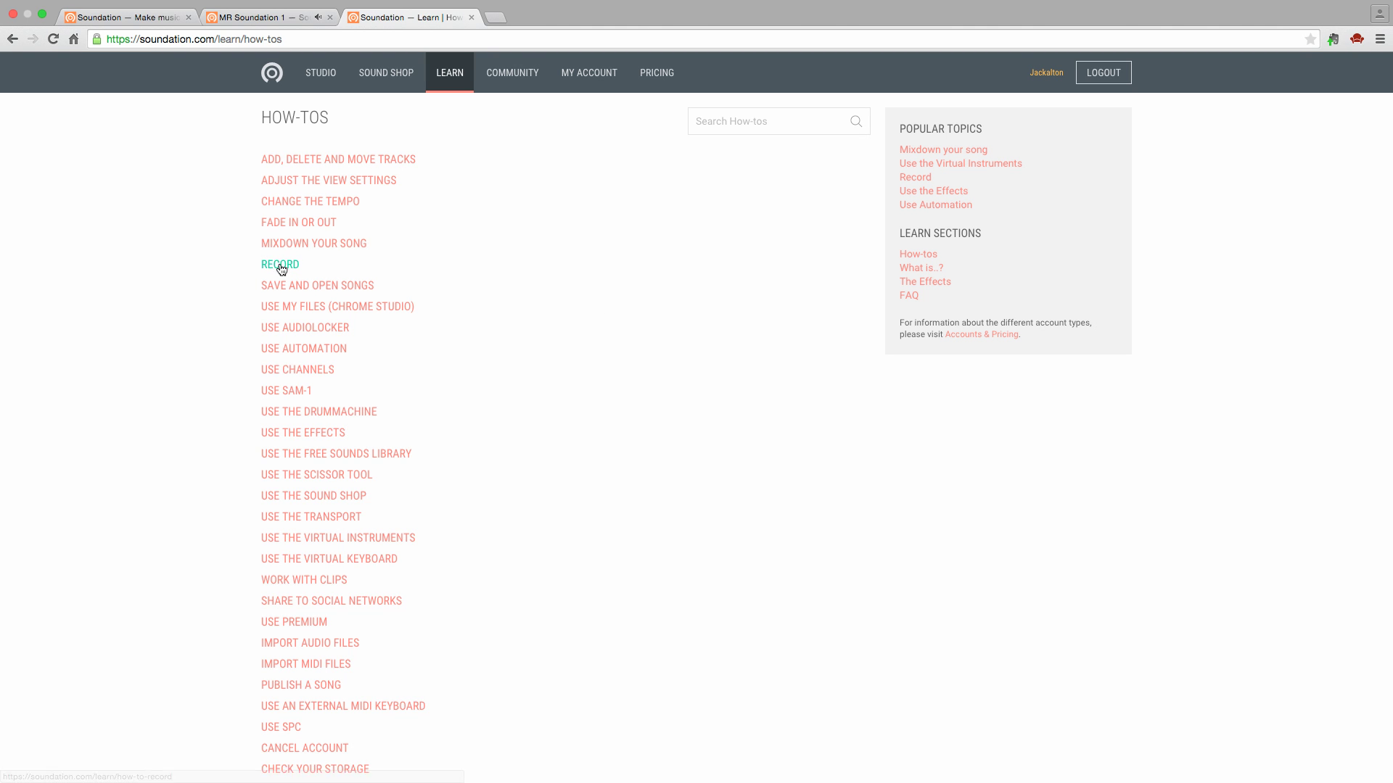
click(284, 266)
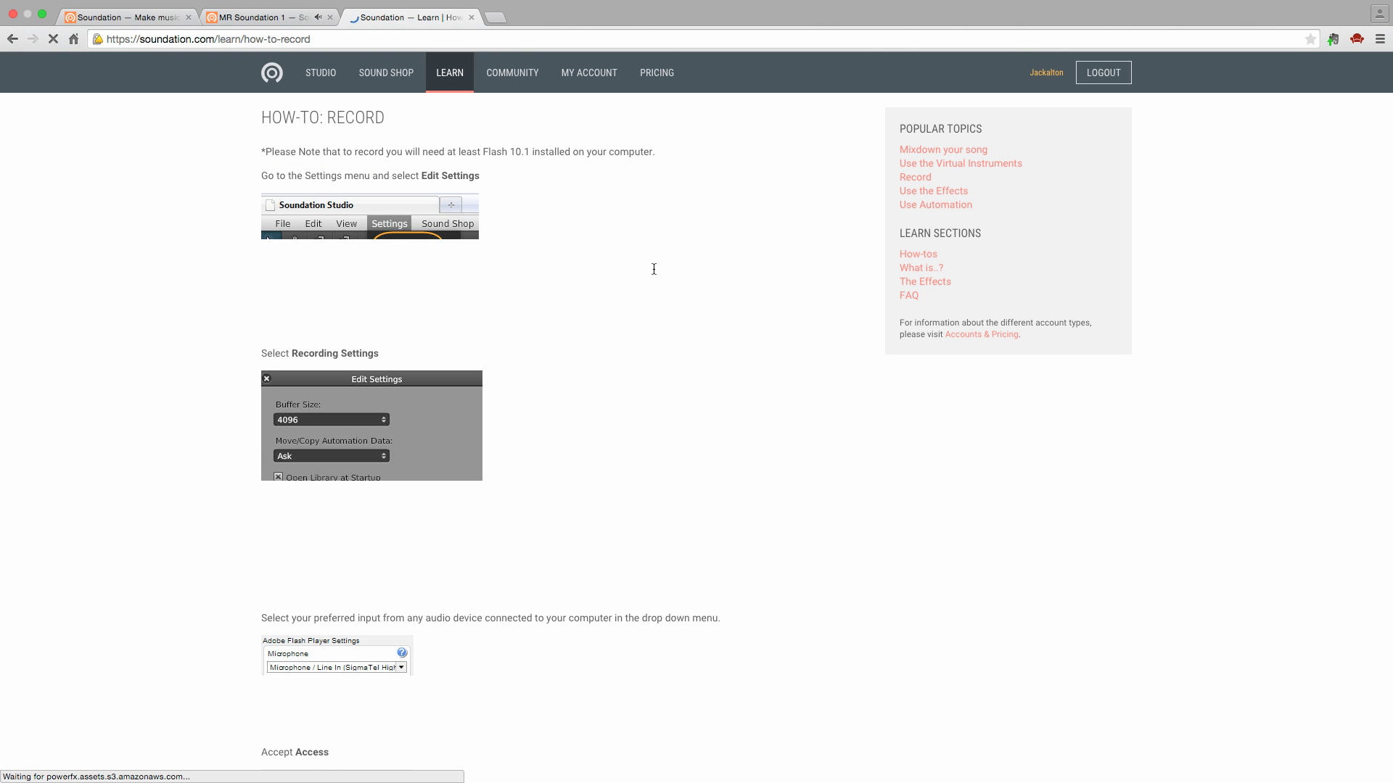
click(470, 18)
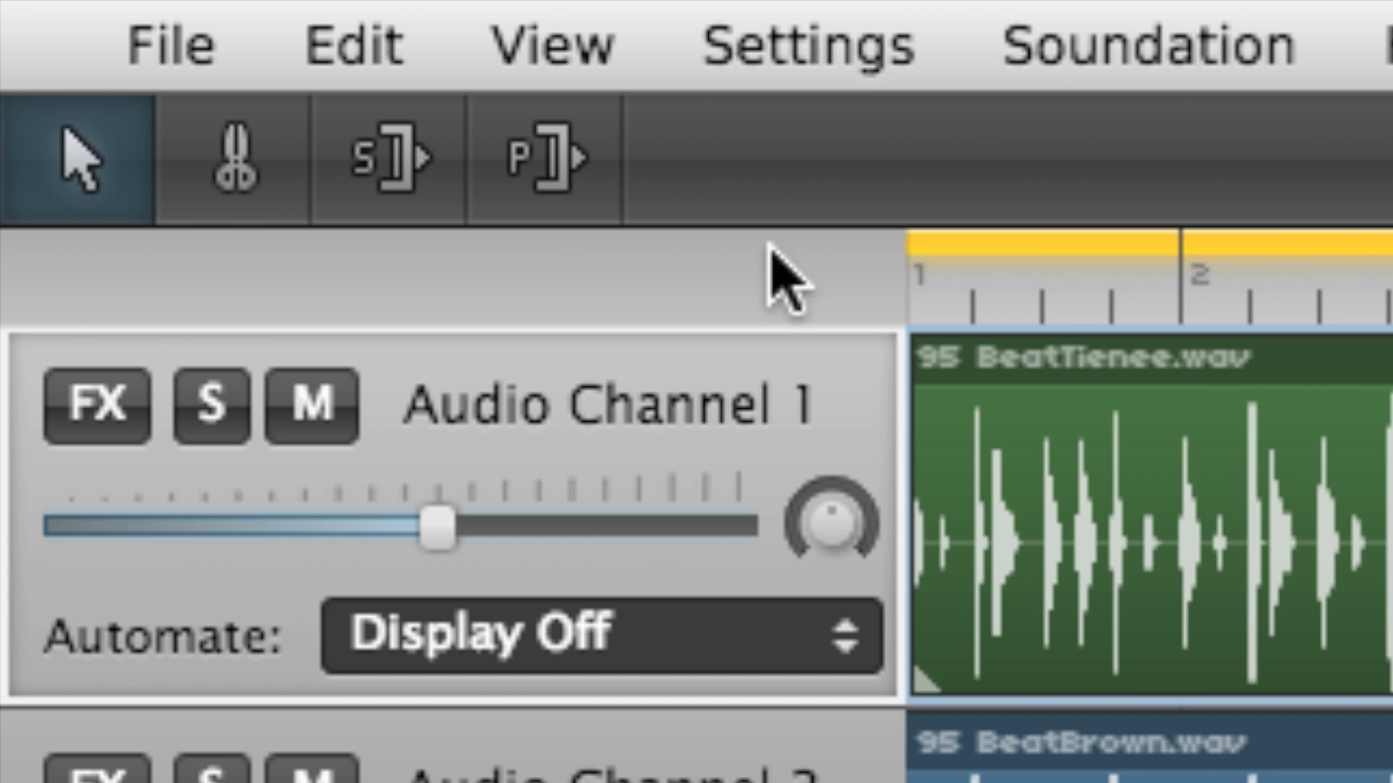
Try the scissors, S and P editing tools in turn and return to the selection tool.
click(240, 185)
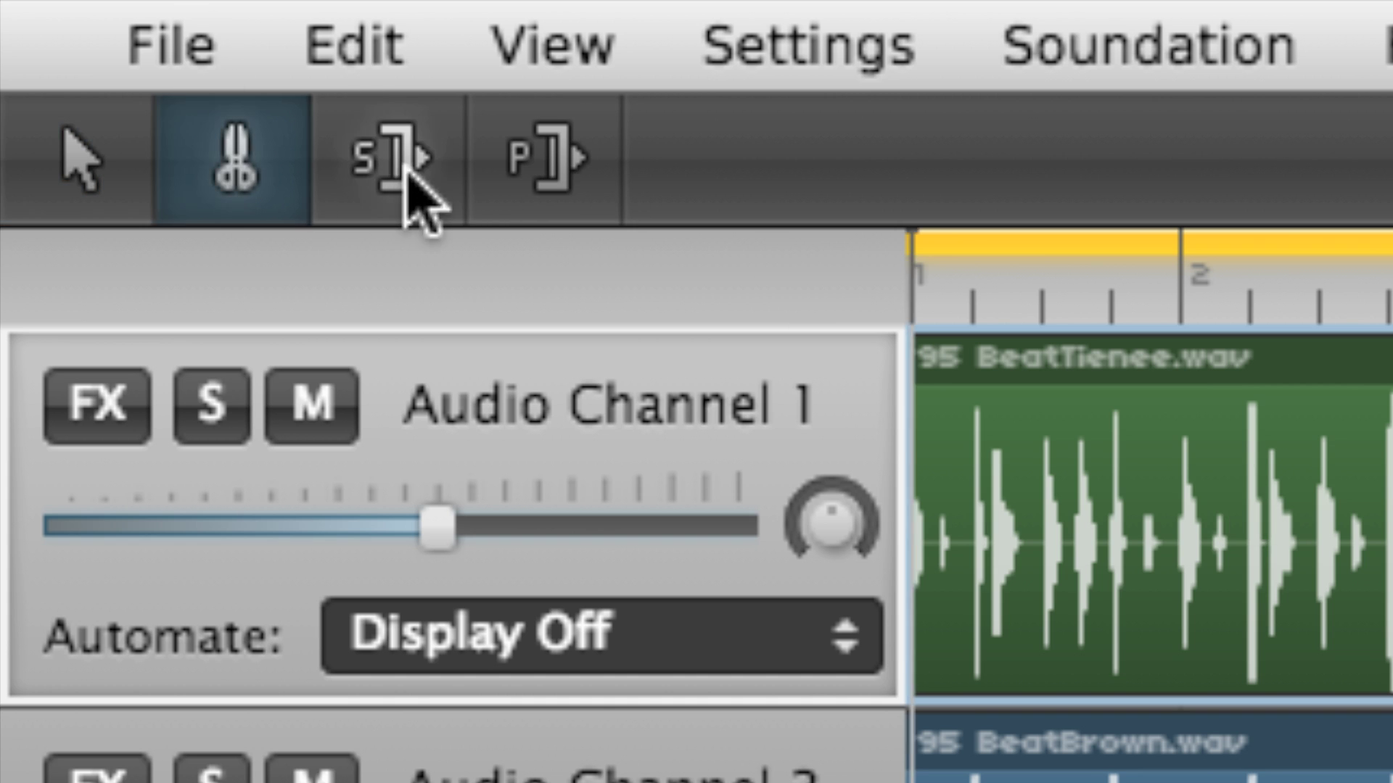
click(406, 174)
click(537, 172)
click(86, 178)
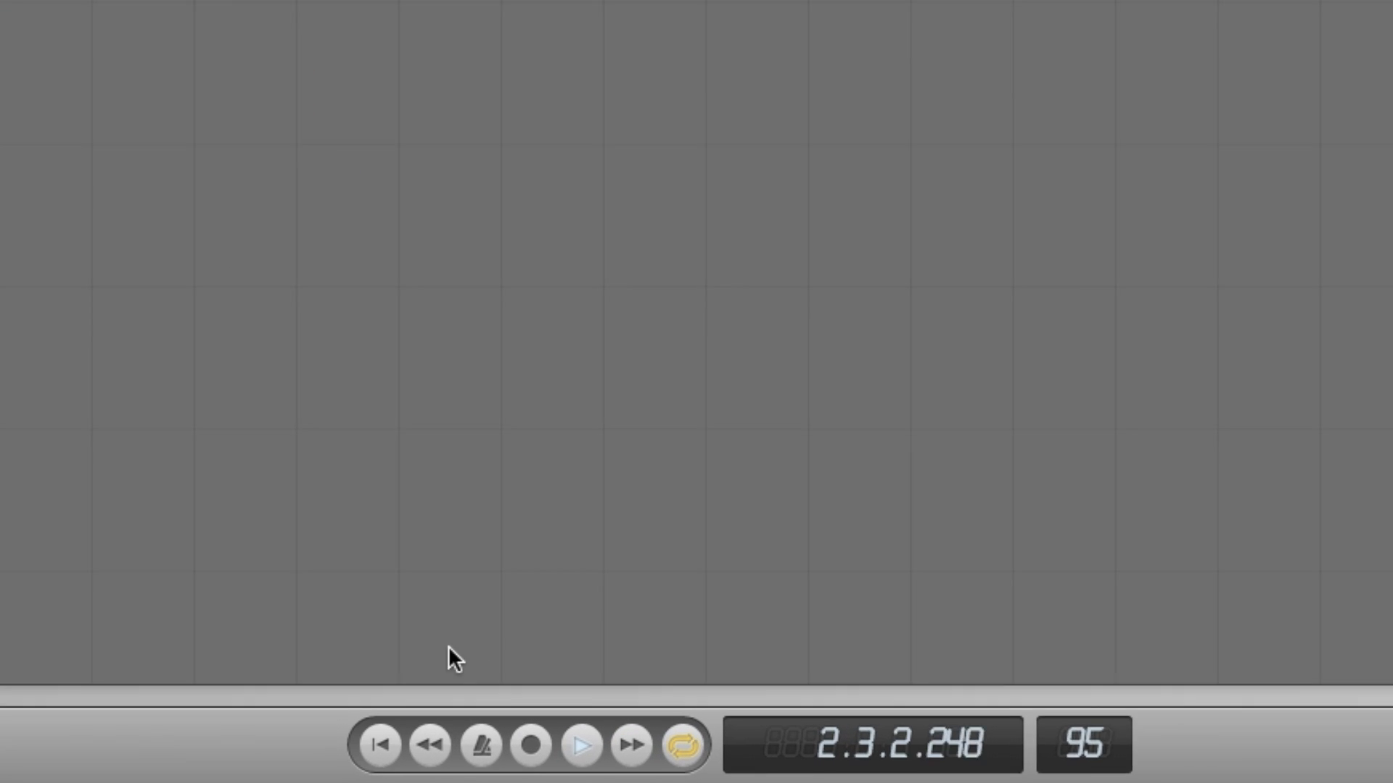
Toggle the metronome, and zoom the arrangement so the clips are wider and the tracks taller.
click(487, 741)
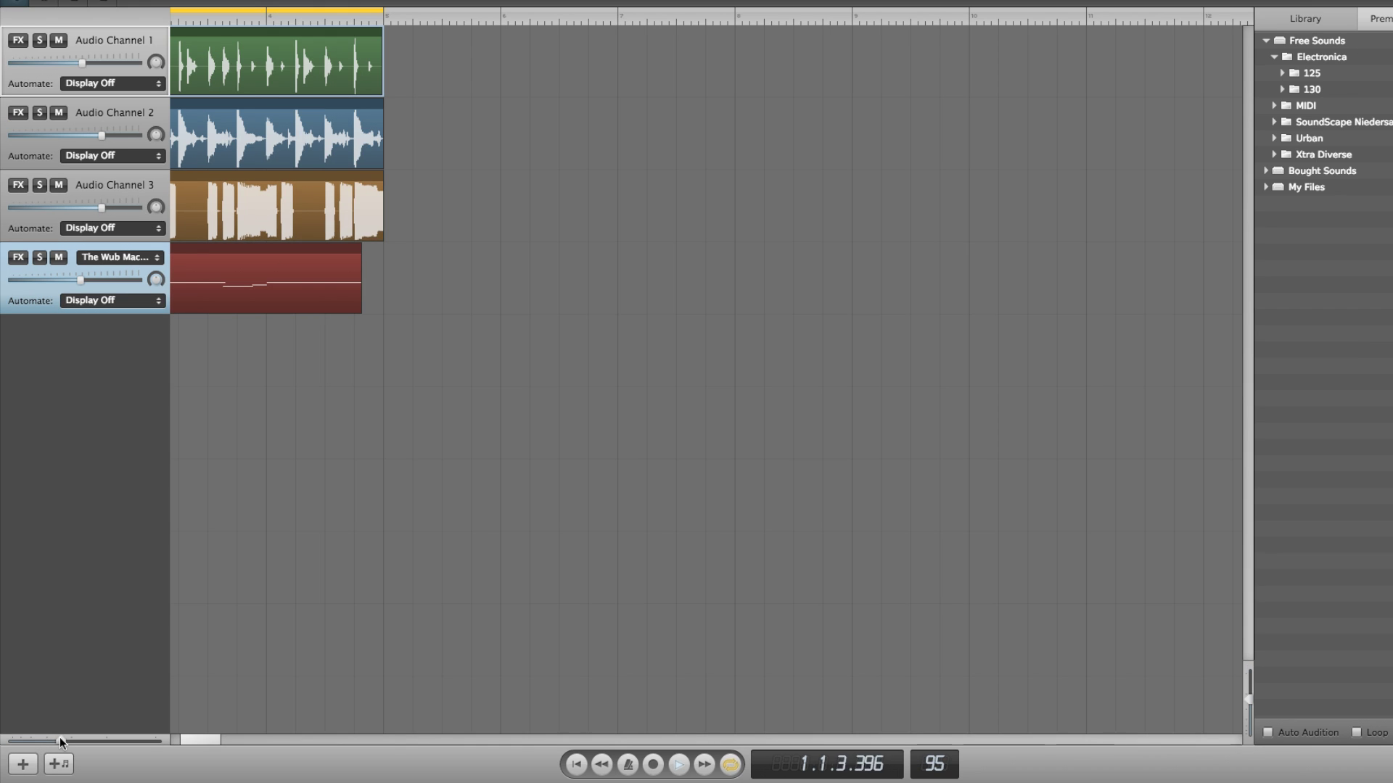
drag(161, 657, 138, 652)
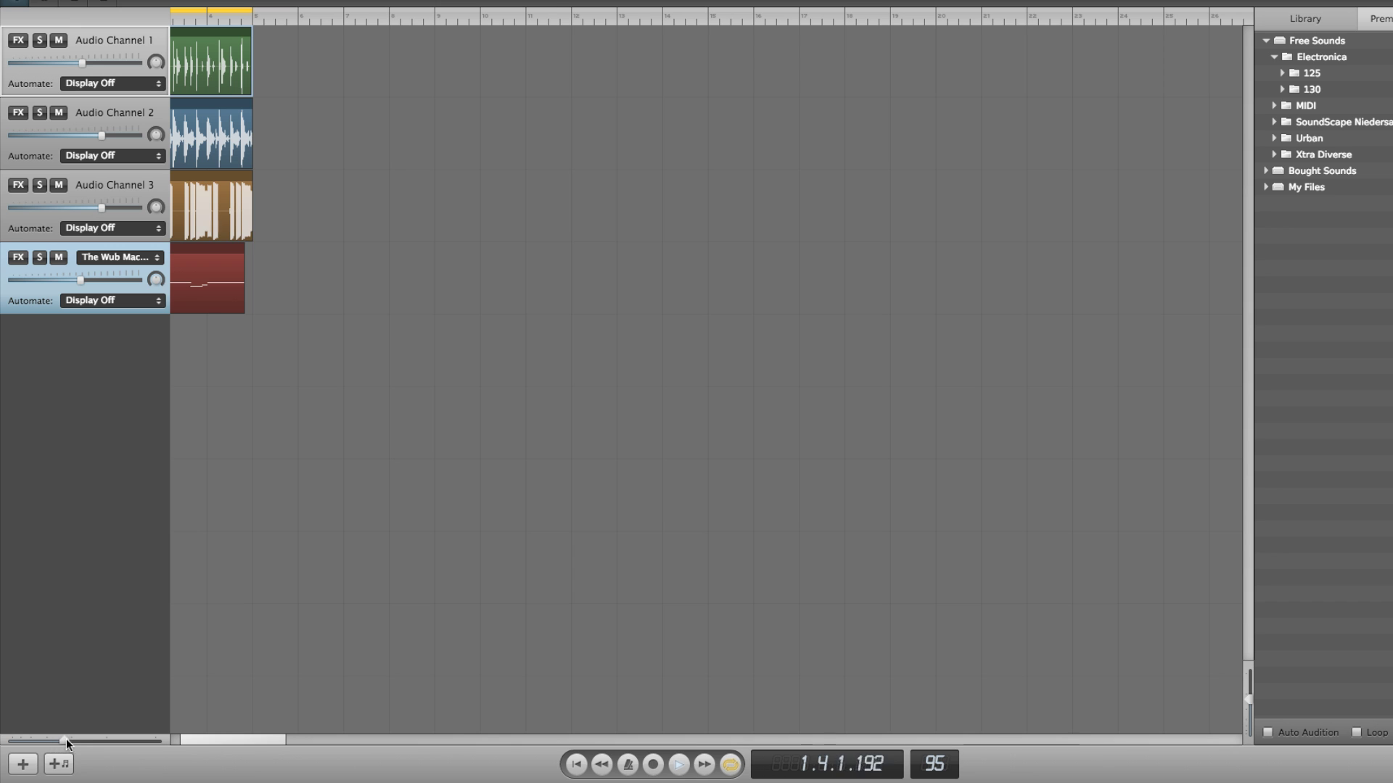
drag(63, 738, 73, 740)
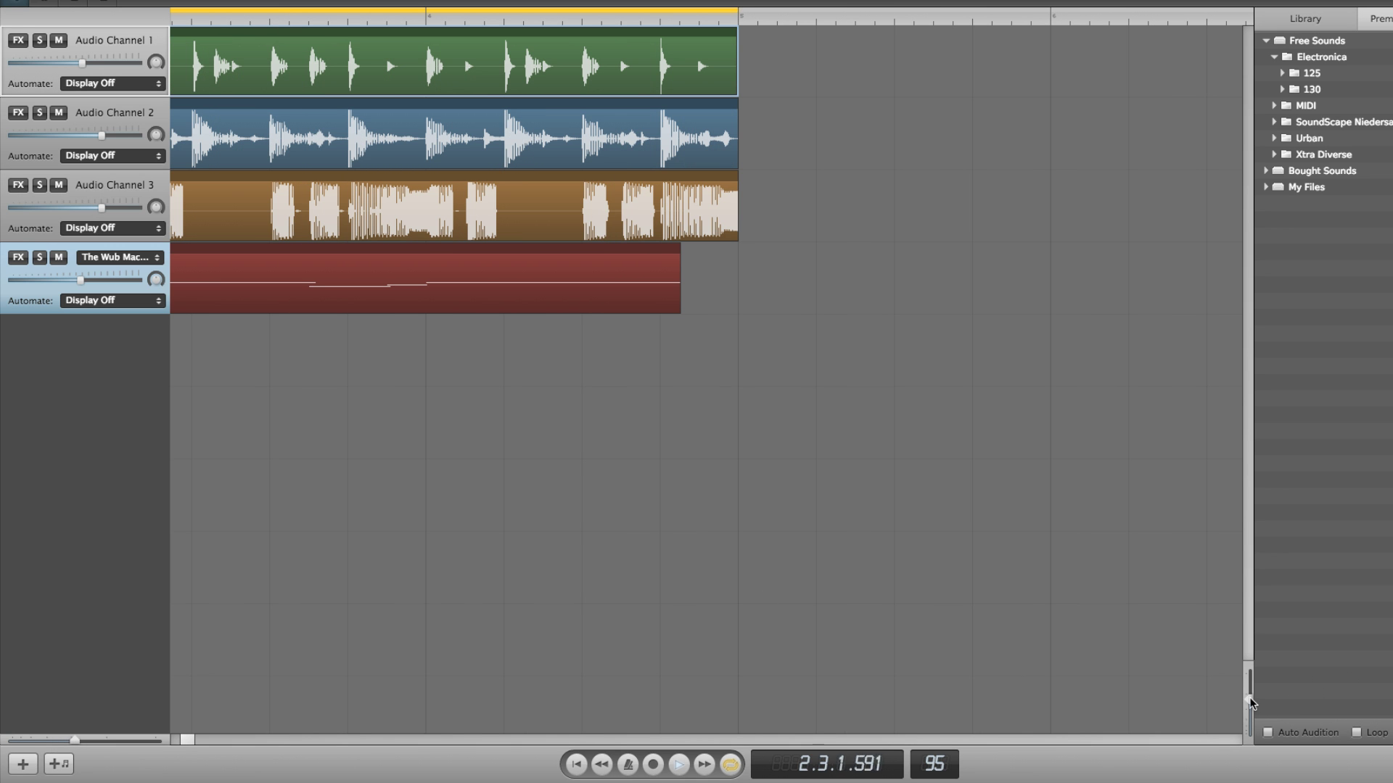
drag(1249, 693, 1250, 679)
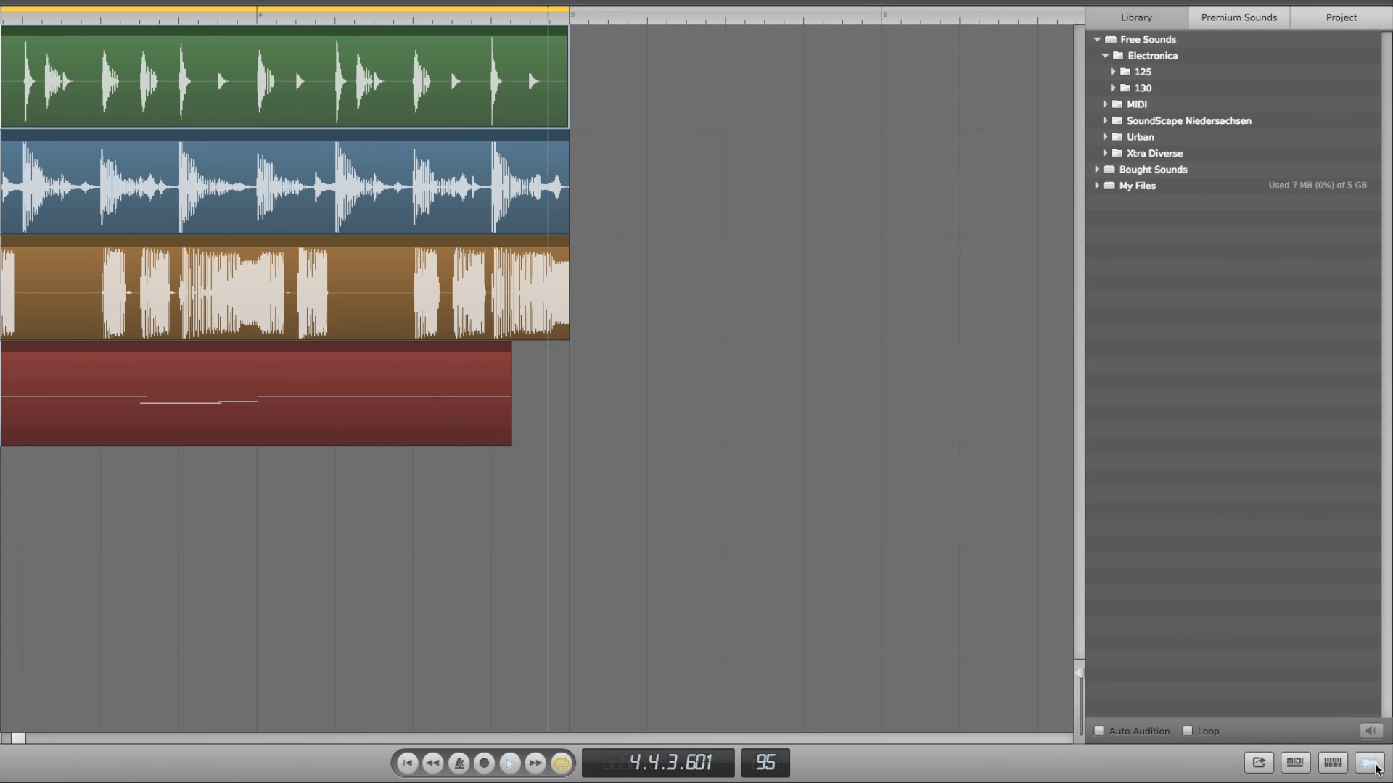
Toggle the sound library's visibility, and show and hide the virtual keyboard.
click(1370, 763)
click(1370, 763)
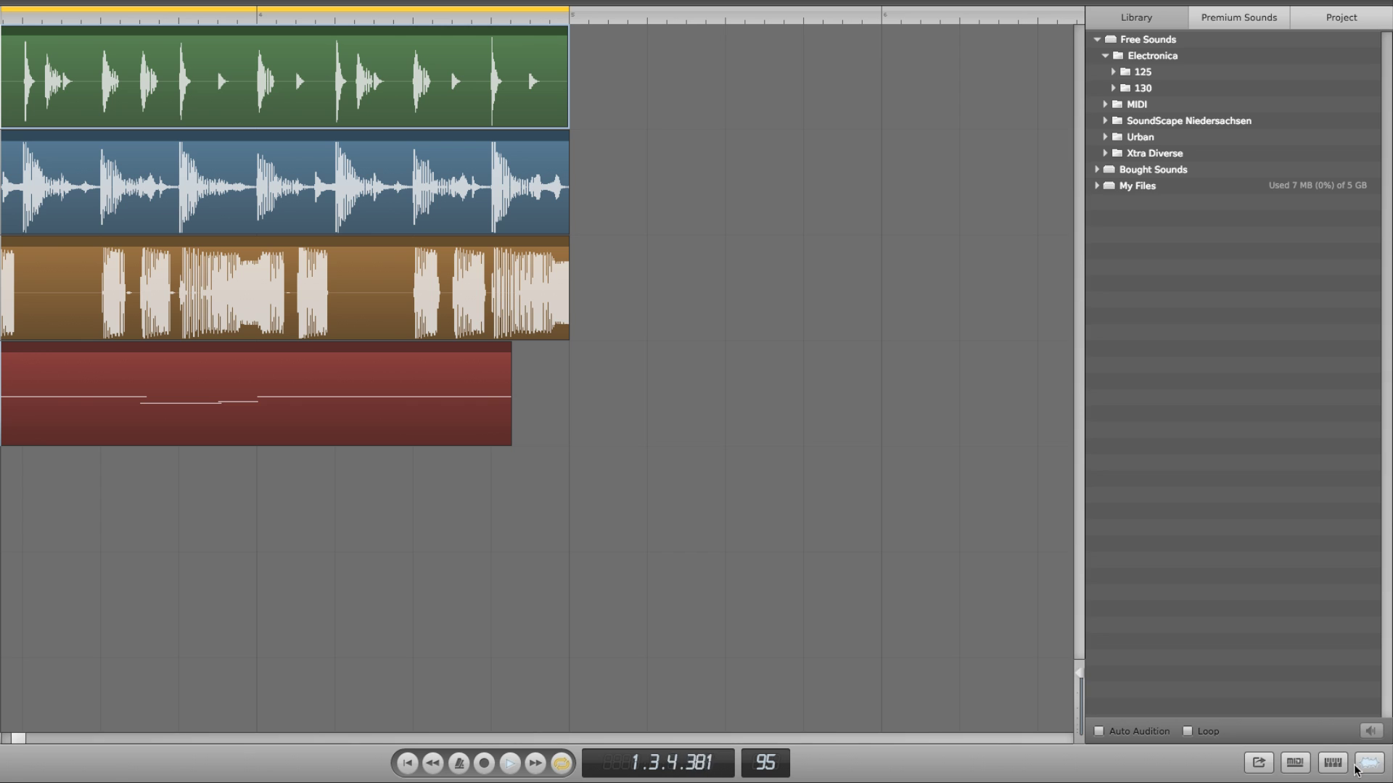
click(1338, 768)
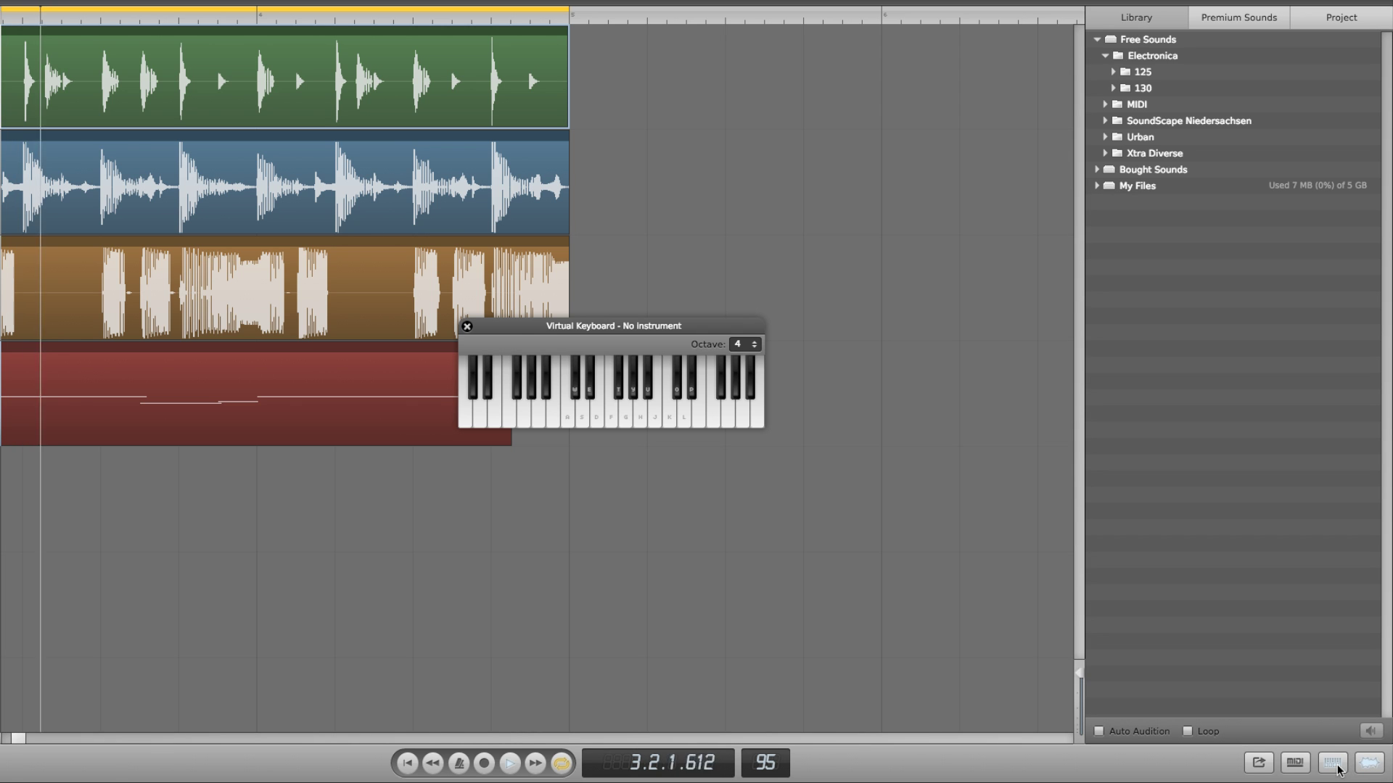
click(1336, 766)
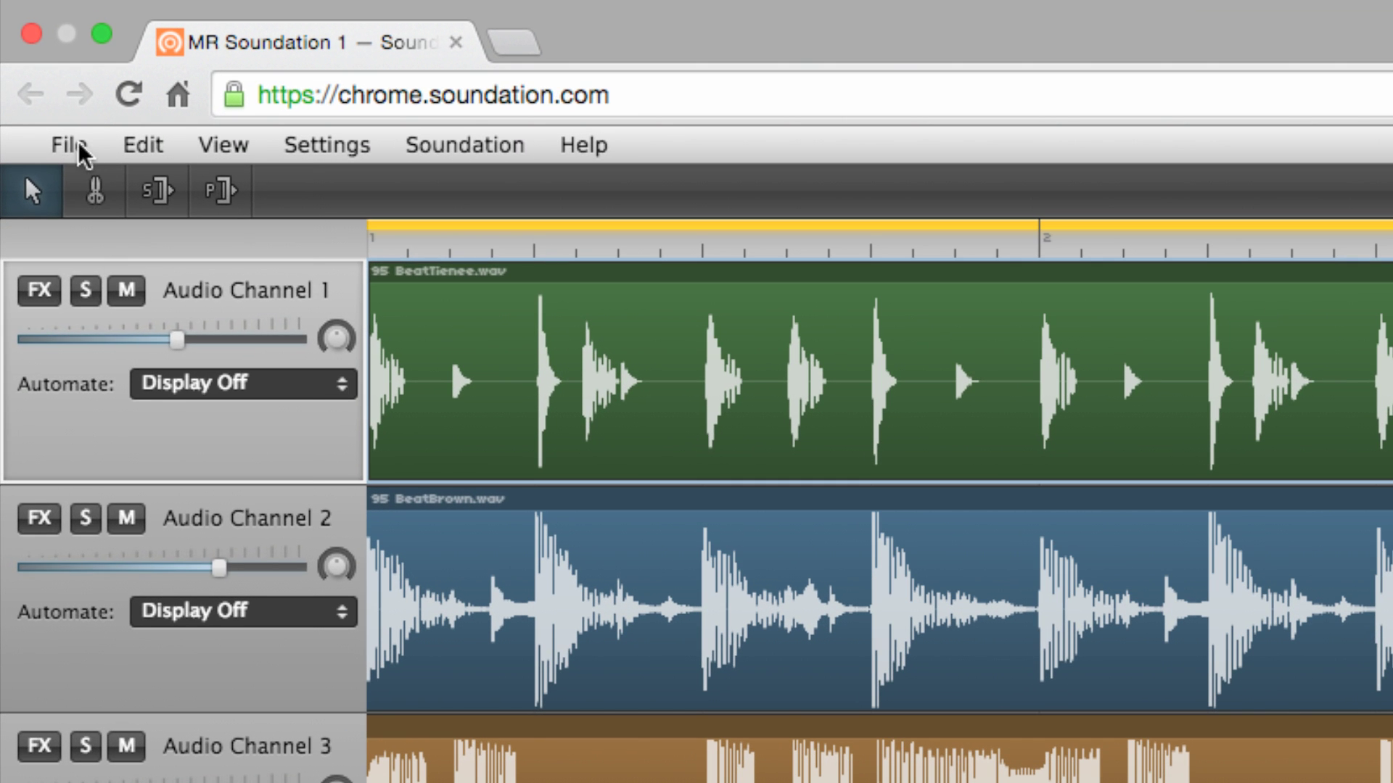
Create a new song with the loop region extended to the start of bar 9, and add an audio channel.
click(85, 144)
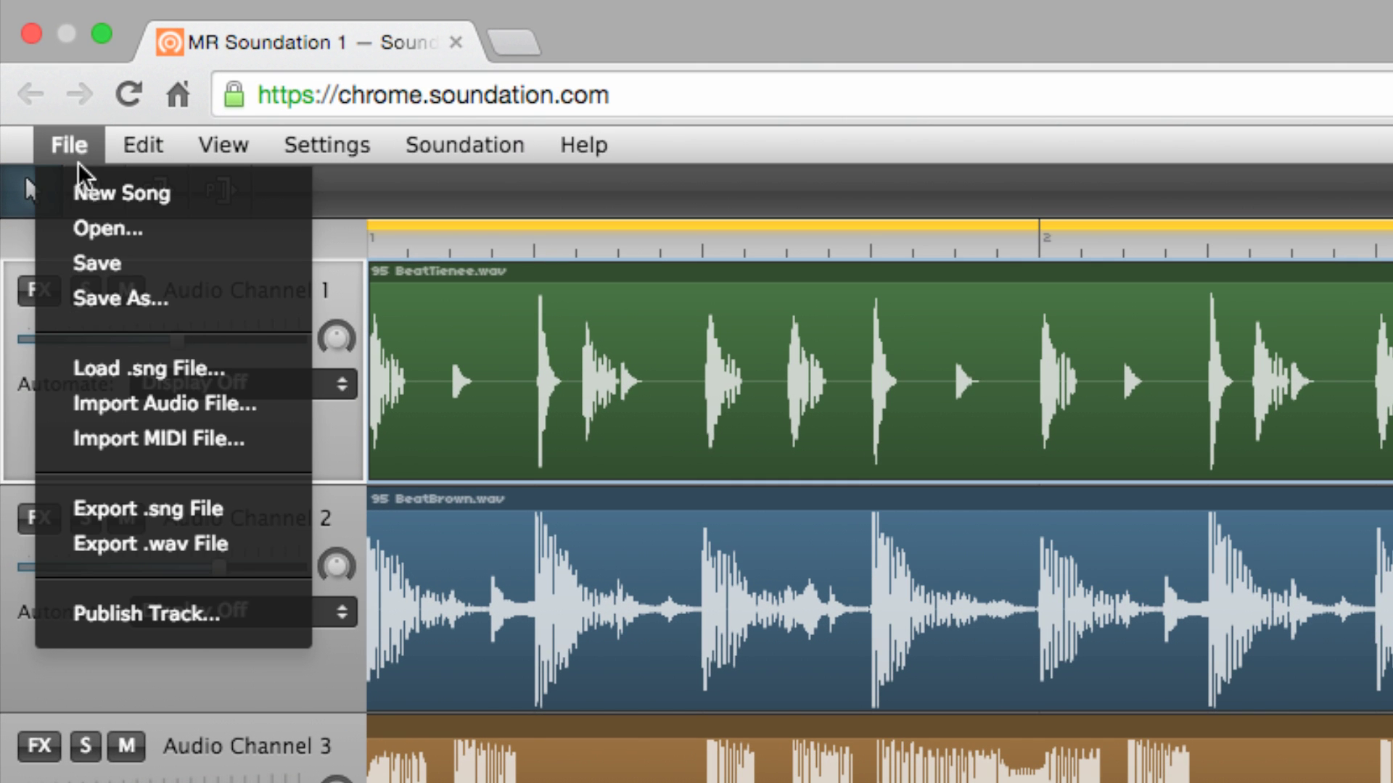
click(85, 195)
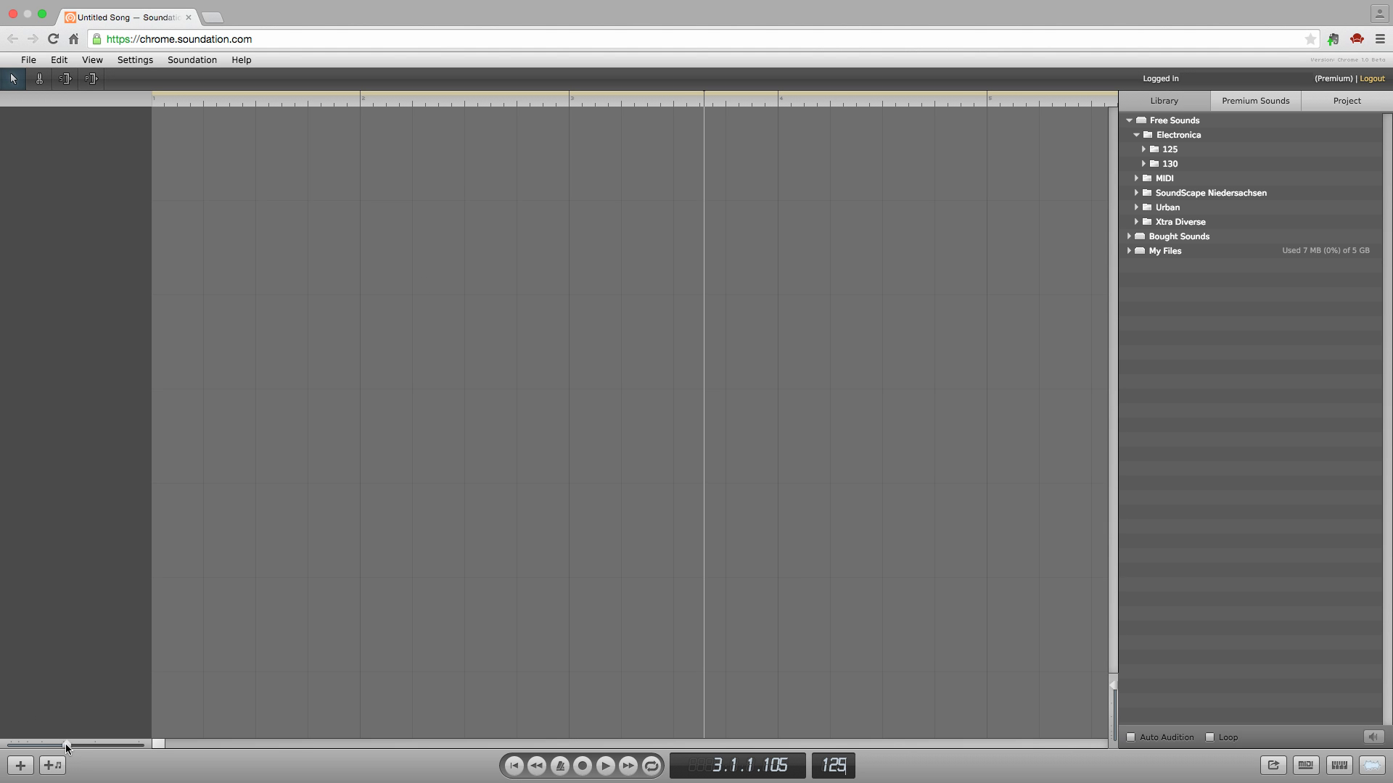
click(42, 745)
drag(47, 745, 51, 745)
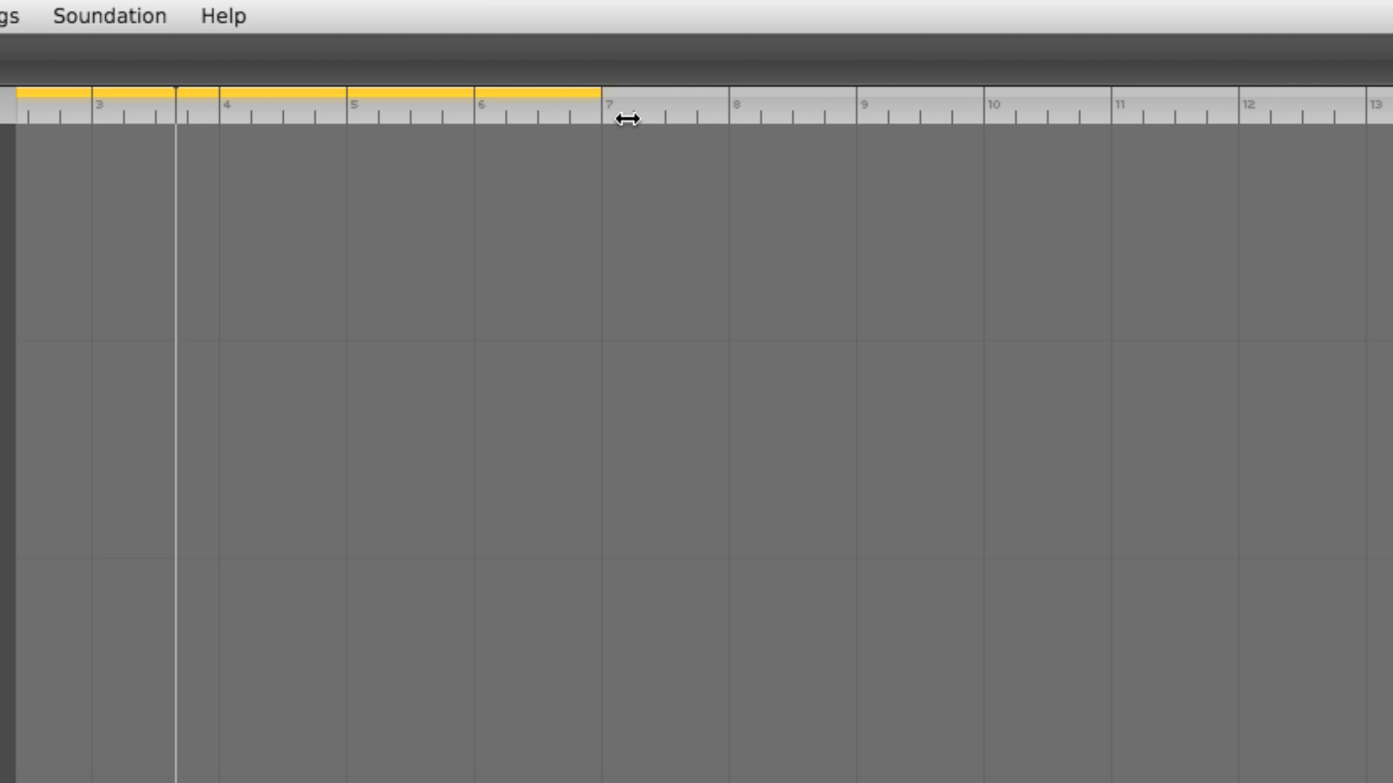
drag(627, 119, 812, 134)
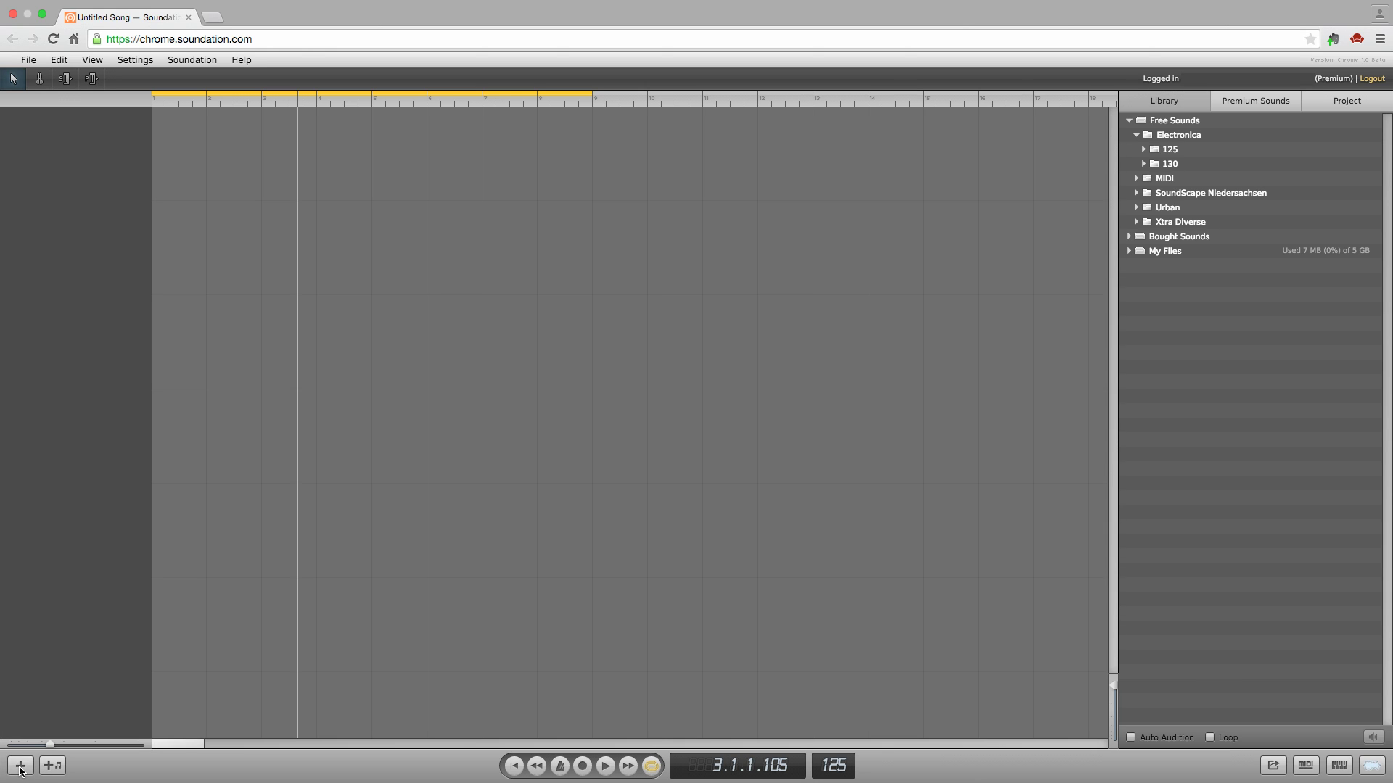
click(79, 717)
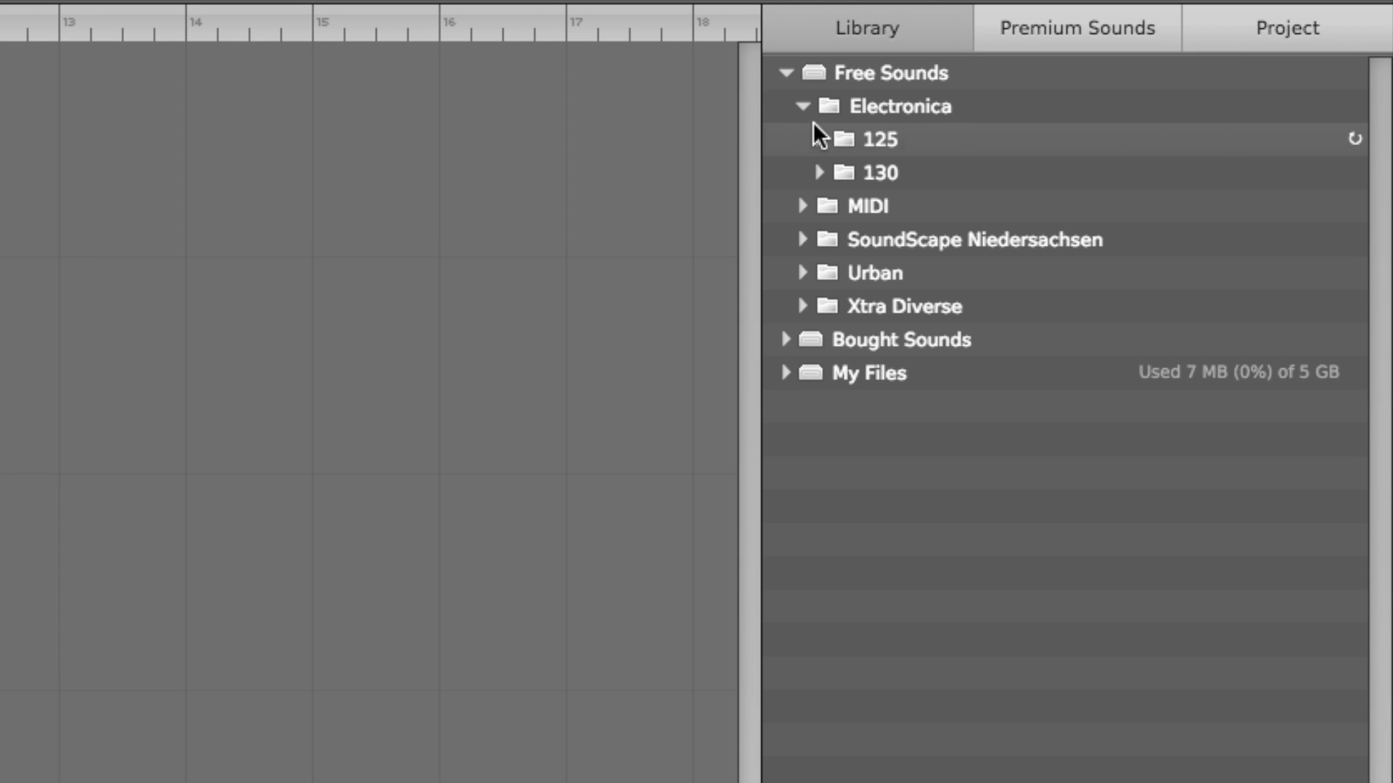
Expand the Electronica 125 folder in the free sounds library, with Auto Audition turned on.
click(803, 106)
click(802, 106)
click(820, 138)
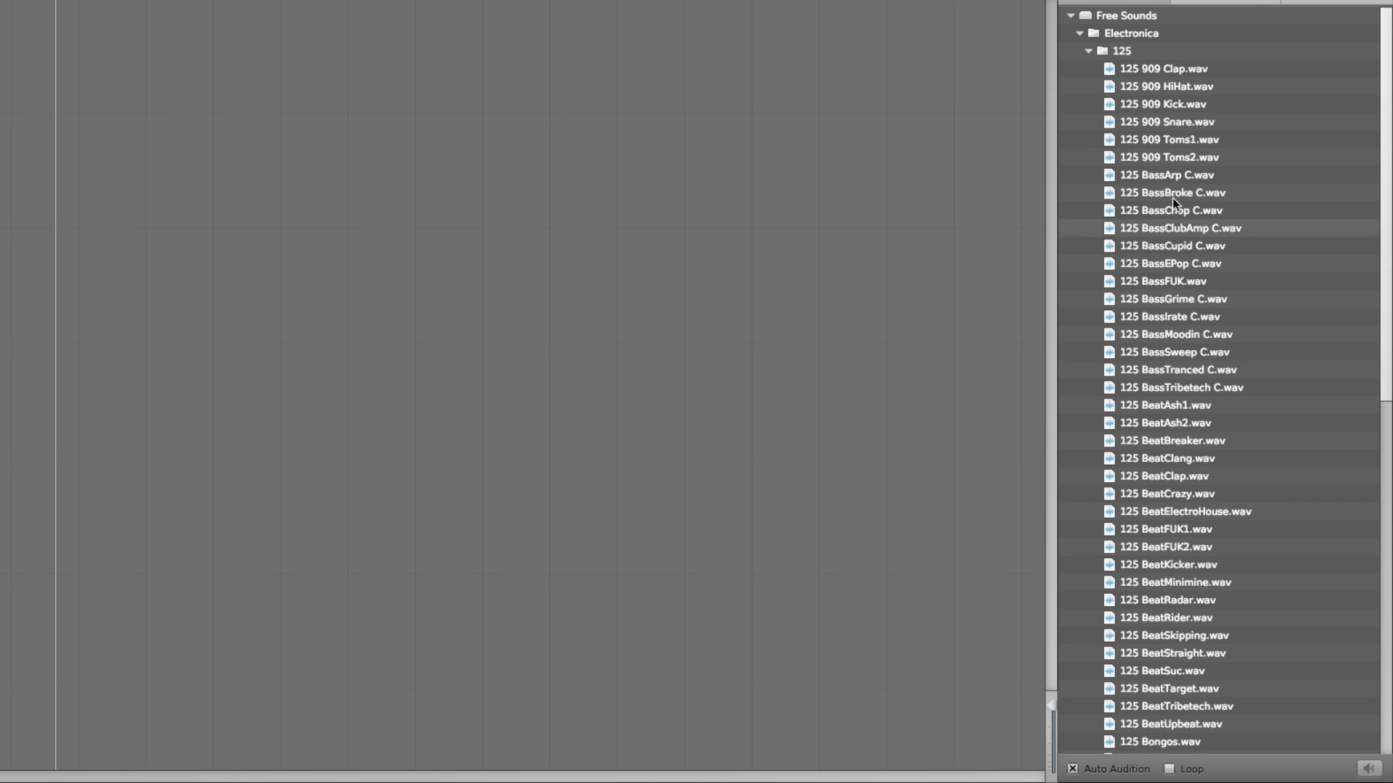
Audition the 909 Snare, BeatBreaker, BeatFUK2, BeatSkipping and SynthBusy C samples in the 125 folder.
click(1171, 122)
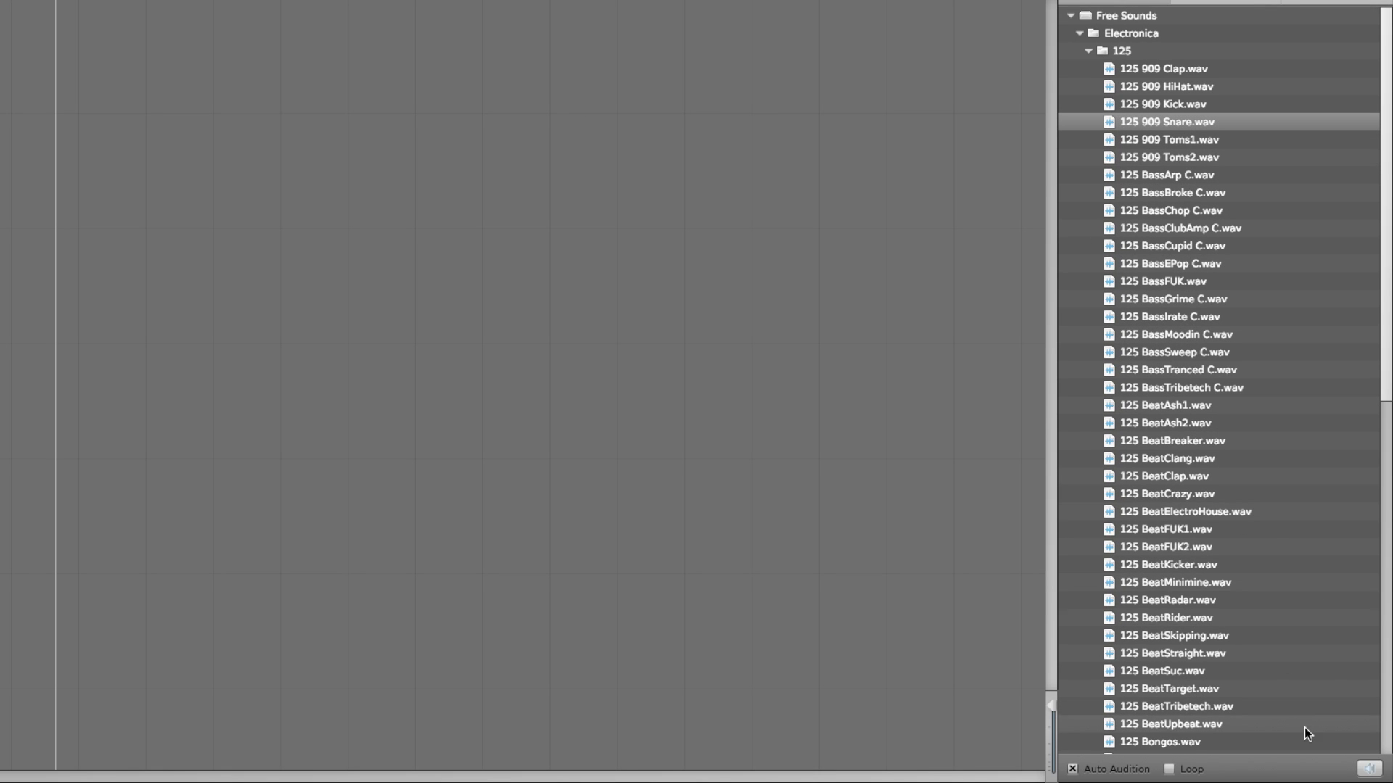
click(1172, 440)
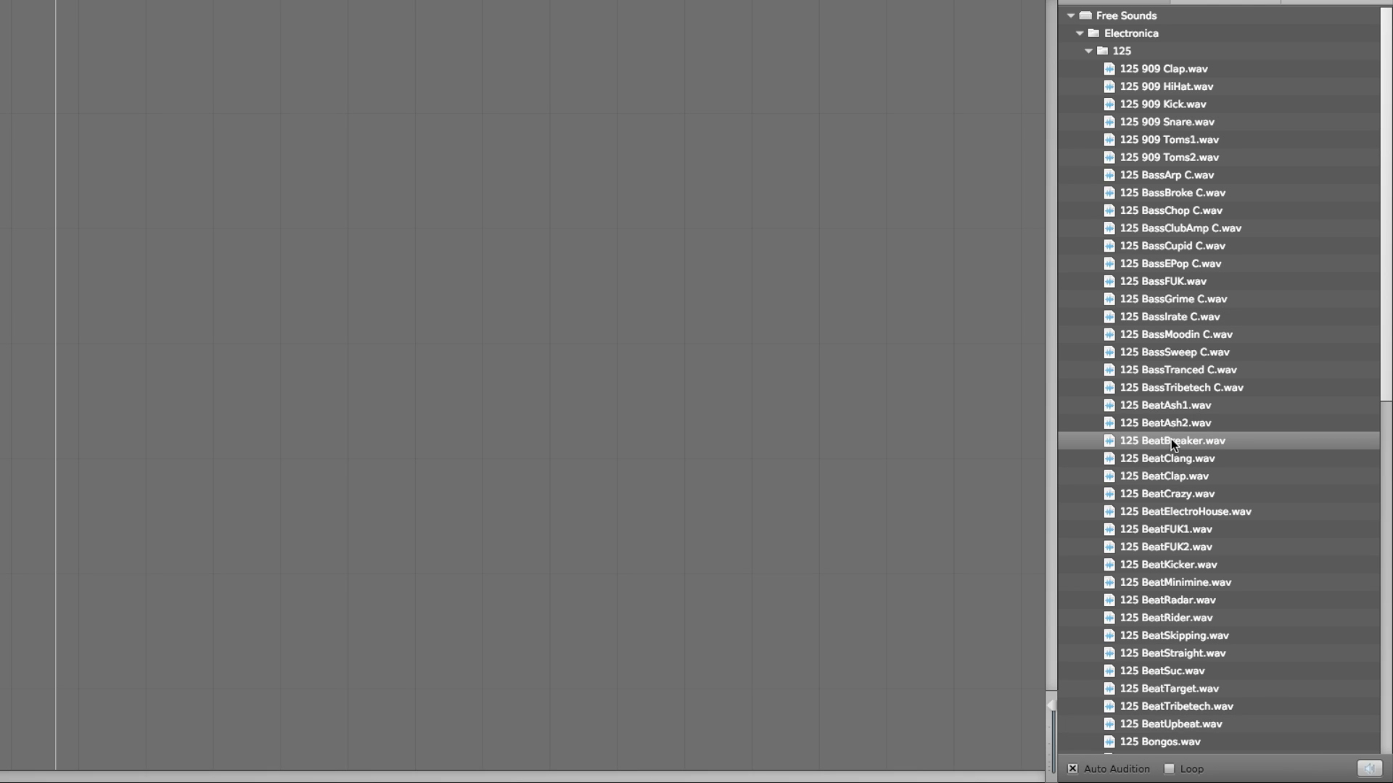
click(1165, 546)
scroll(1167, 542, down, 3)
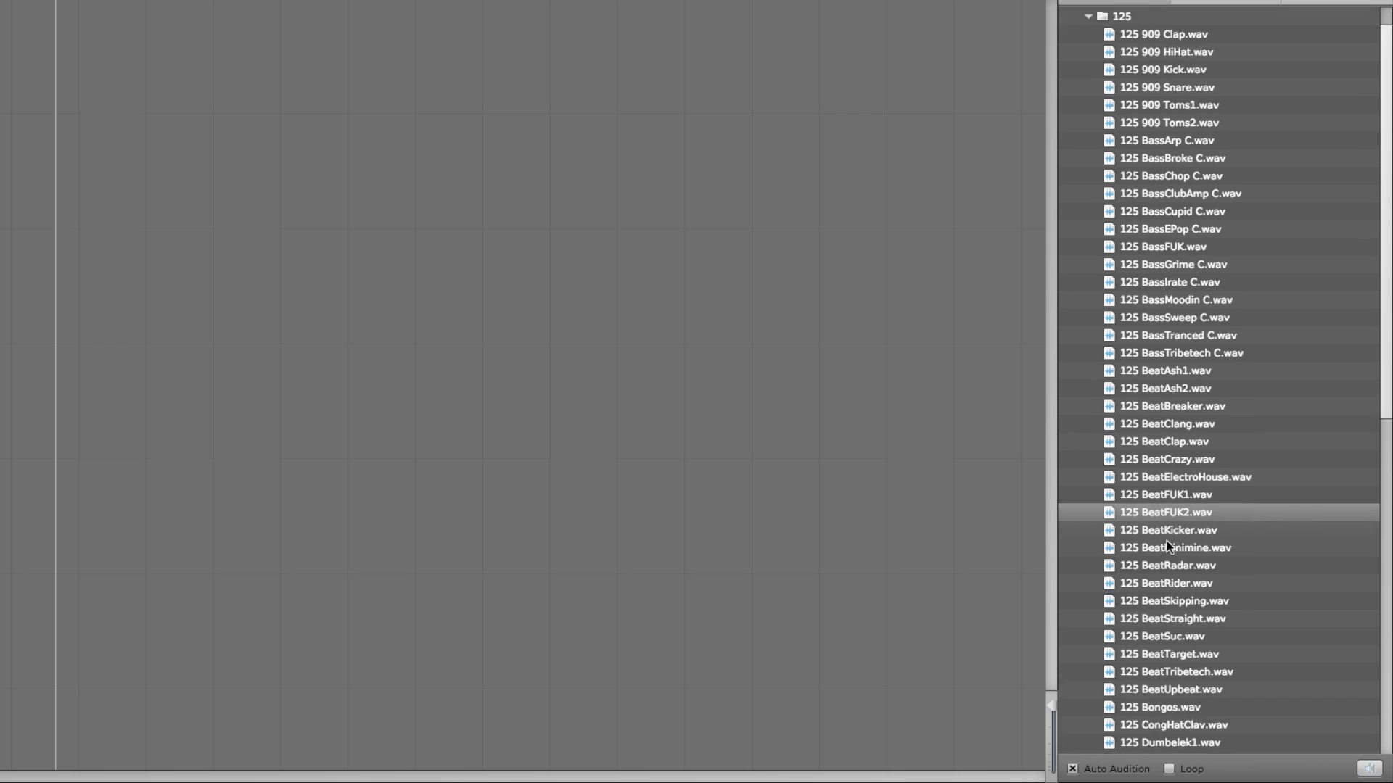
click(1167, 541)
scroll(1171, 545, down, 1)
scroll(1175, 551, down, 5)
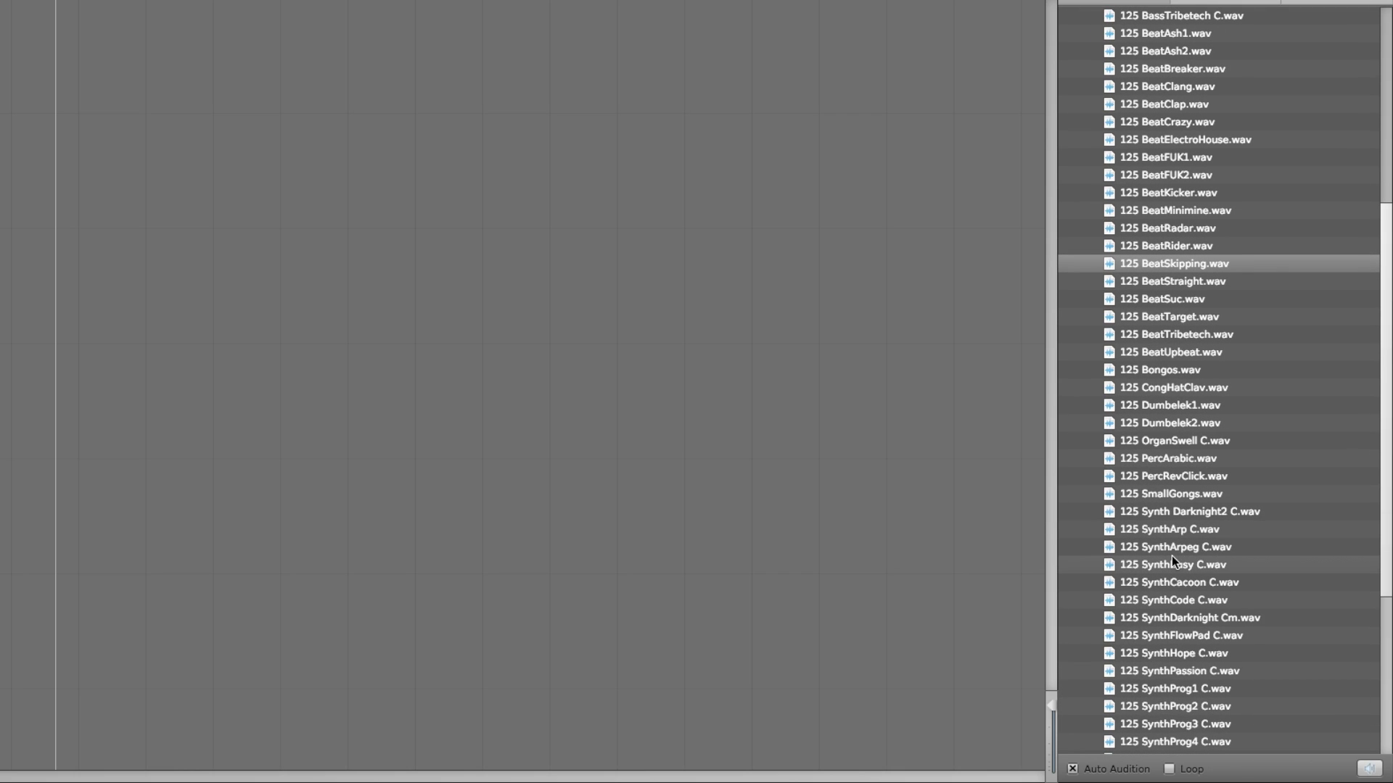
click(1172, 555)
scroll(1173, 556, down, 3)
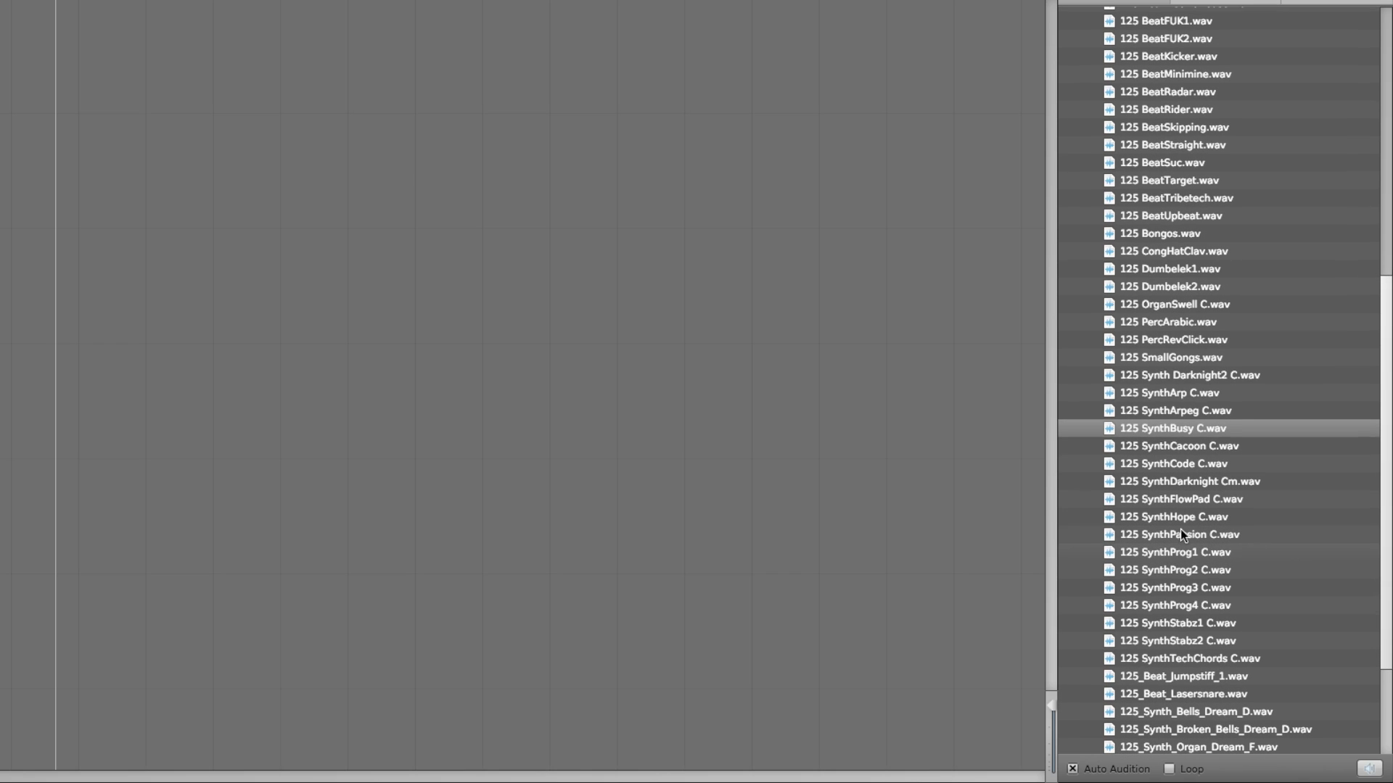
Place the sample 125 PercRevClick.wav at bar 1 of Audio Channel 1 and play it back.
click(1193, 341)
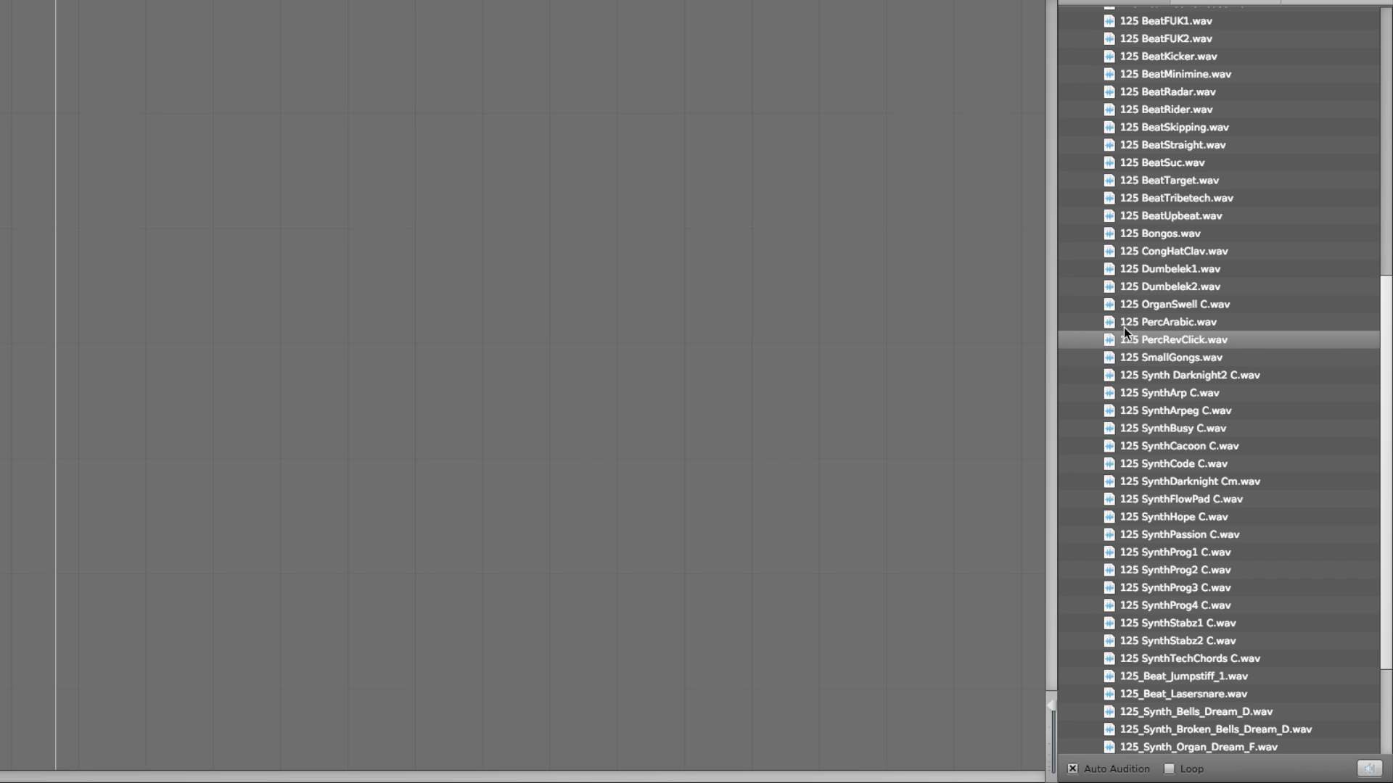
mouse_move(1162, 341)
mouse_down()
mouse_move(687, 327)
mouse_move(414, 212)
mouse_up()
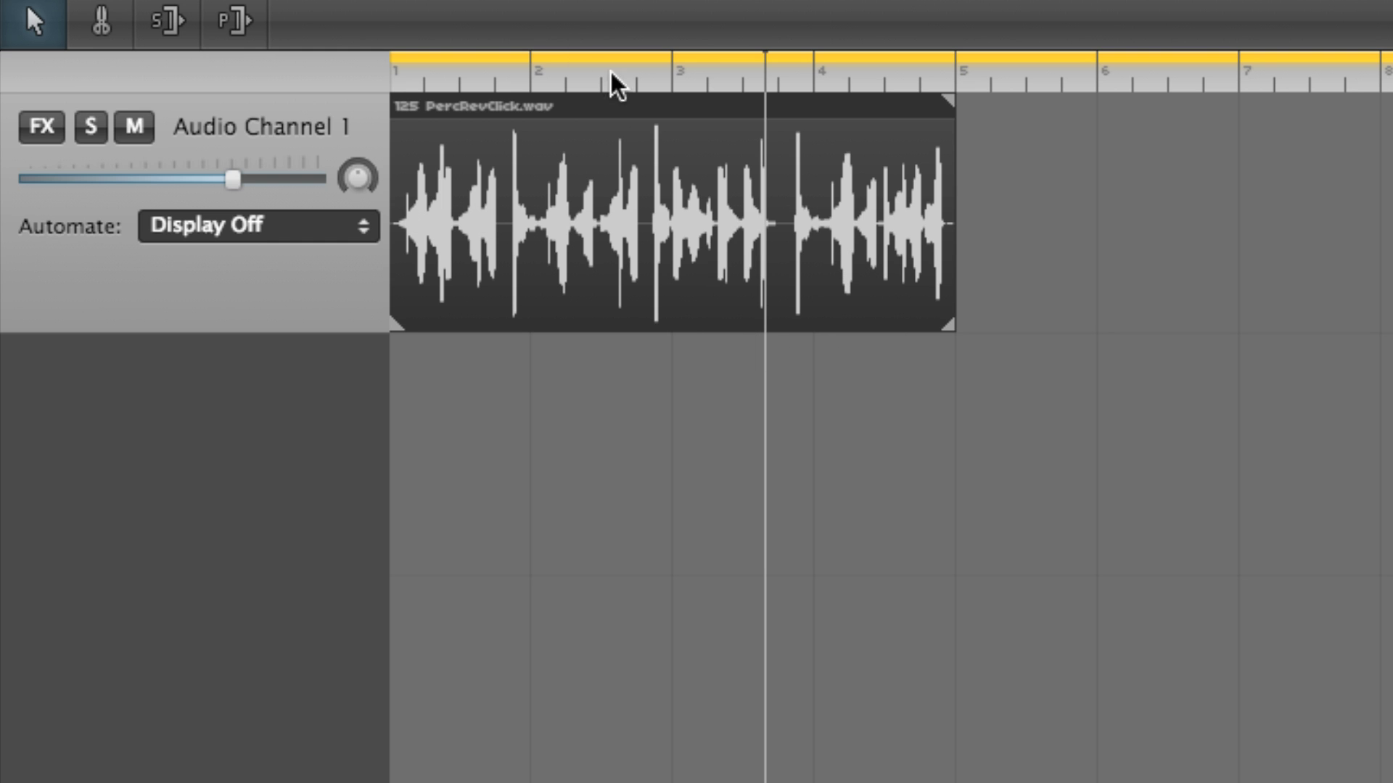
key(space)
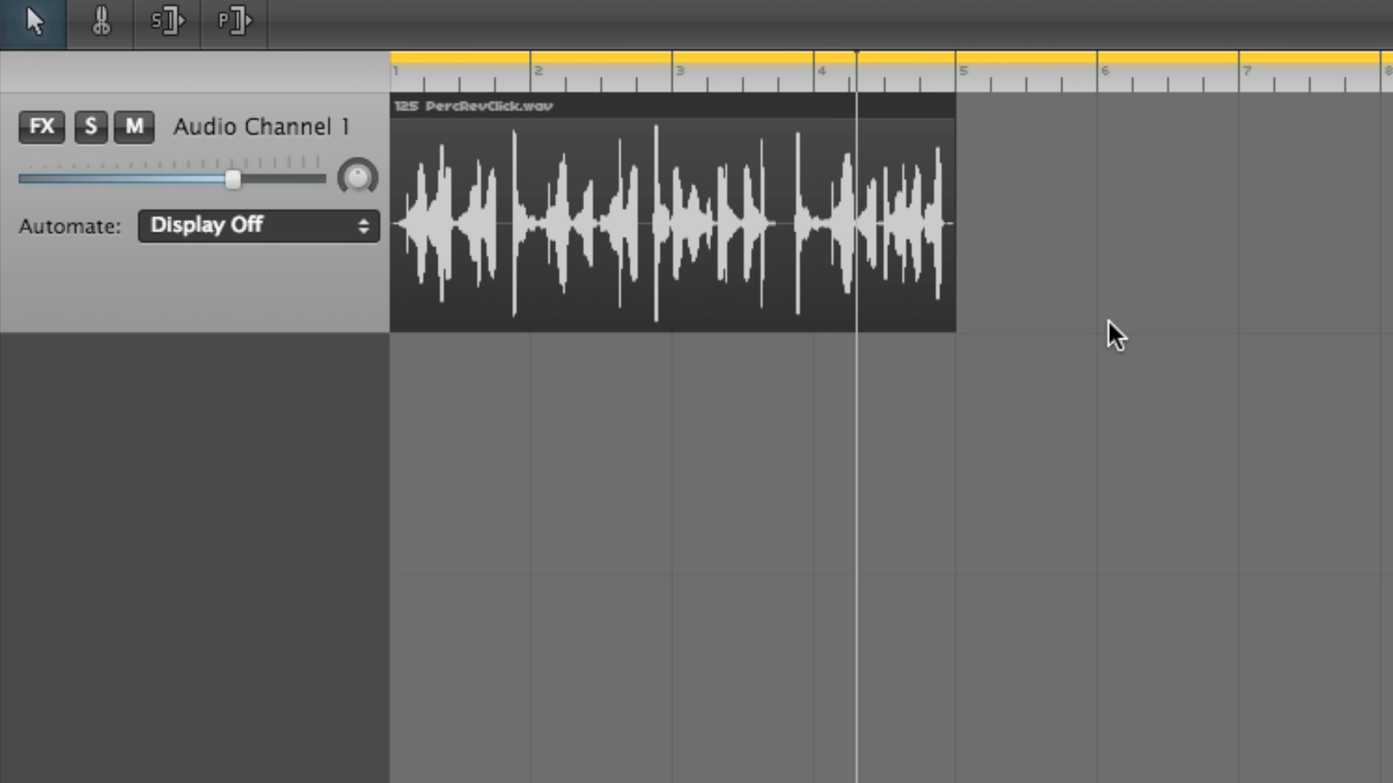
Trim the start of the PercRevClick clip to bar 3 and extend it back to bar 1.
drag(397, 314, 673, 331)
mouse_move(951, 341)
mouse_down()
mouse_move(808, 332)
mouse_move(953, 338)
mouse_up()
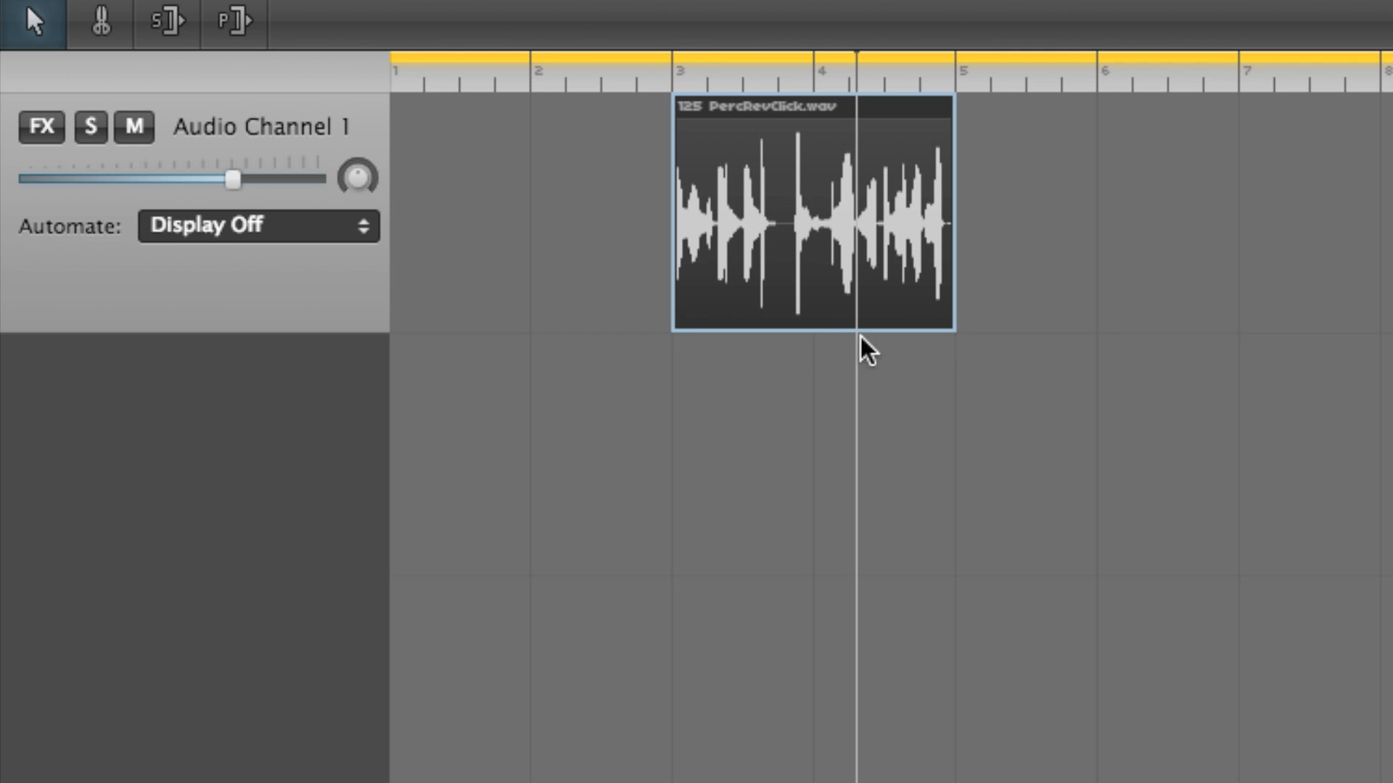
drag(685, 332, 320, 301)
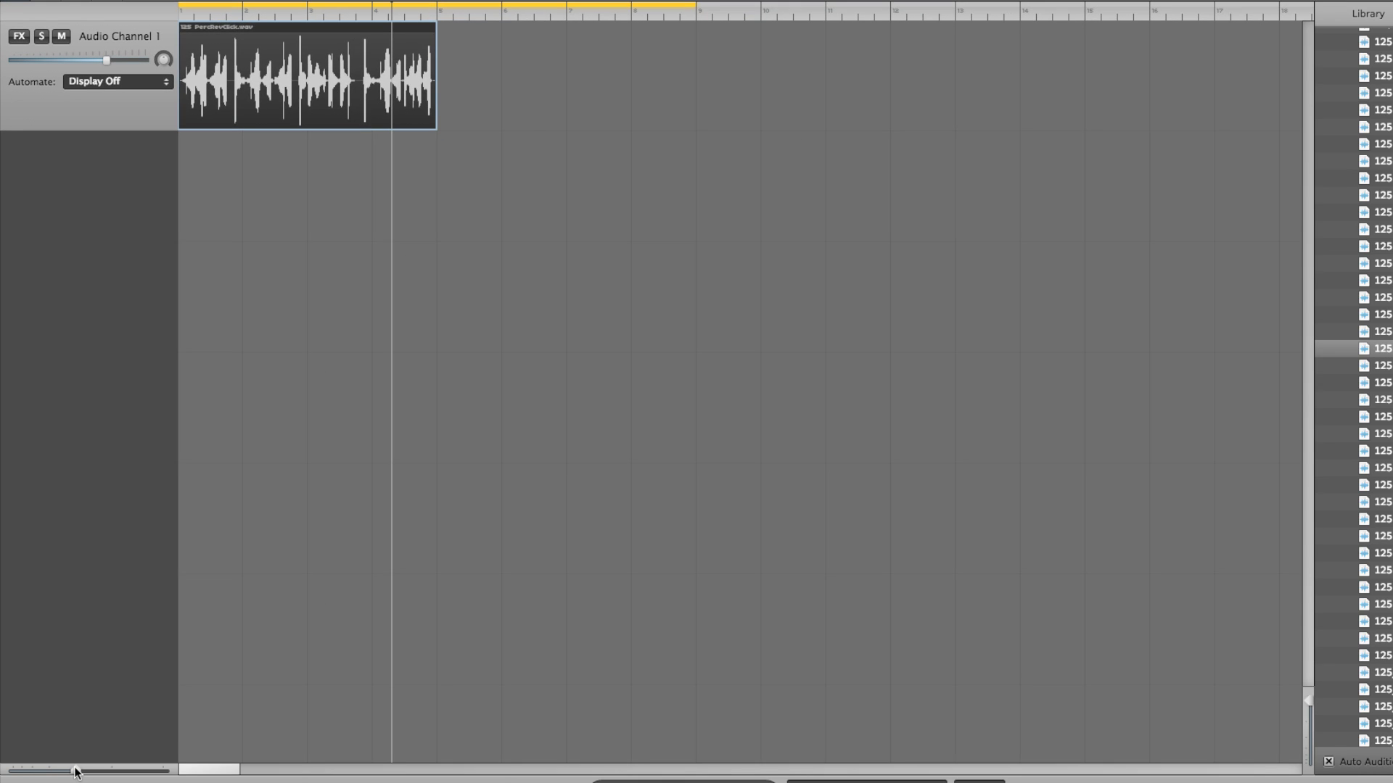
Split the PercRevClick clip at bars 3 and 4 with the scissors tool.
click(74, 771)
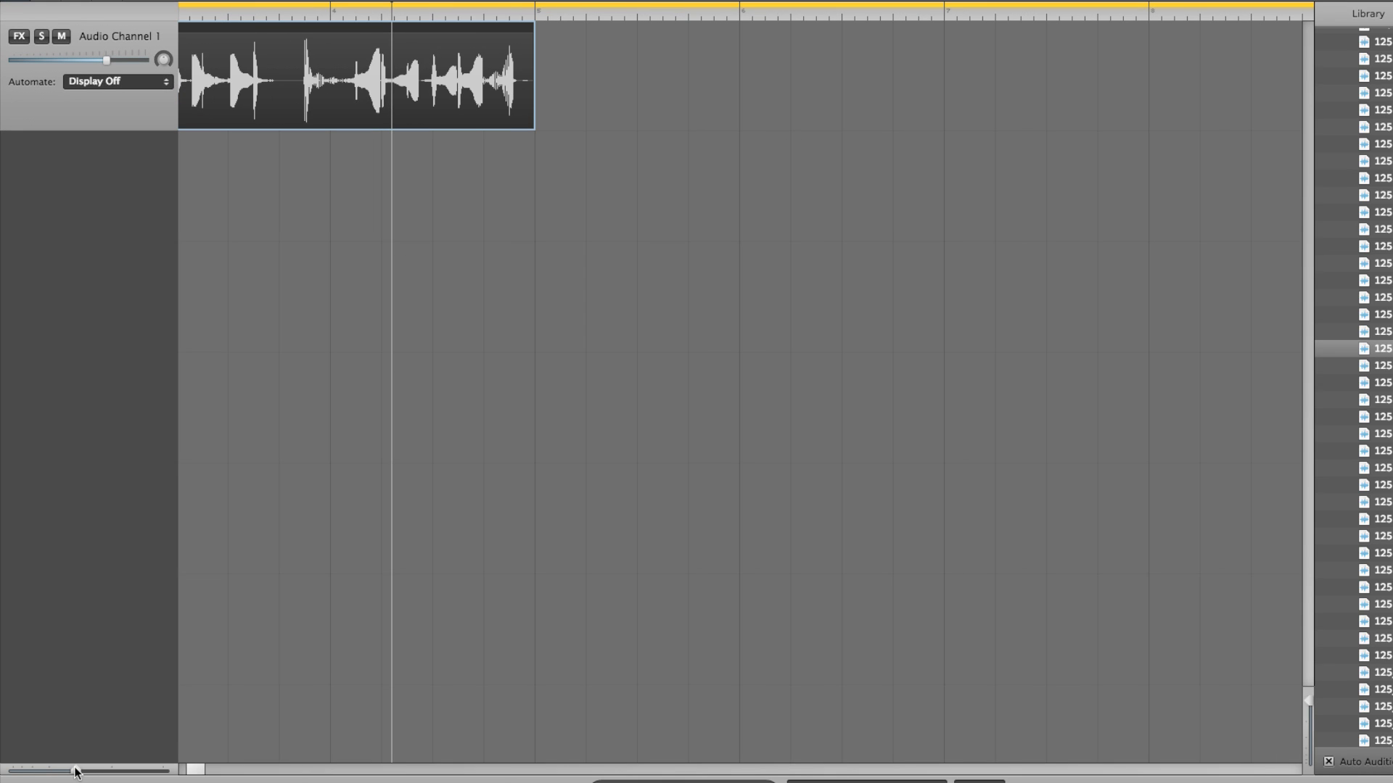
scroll(341, 443, left, 5)
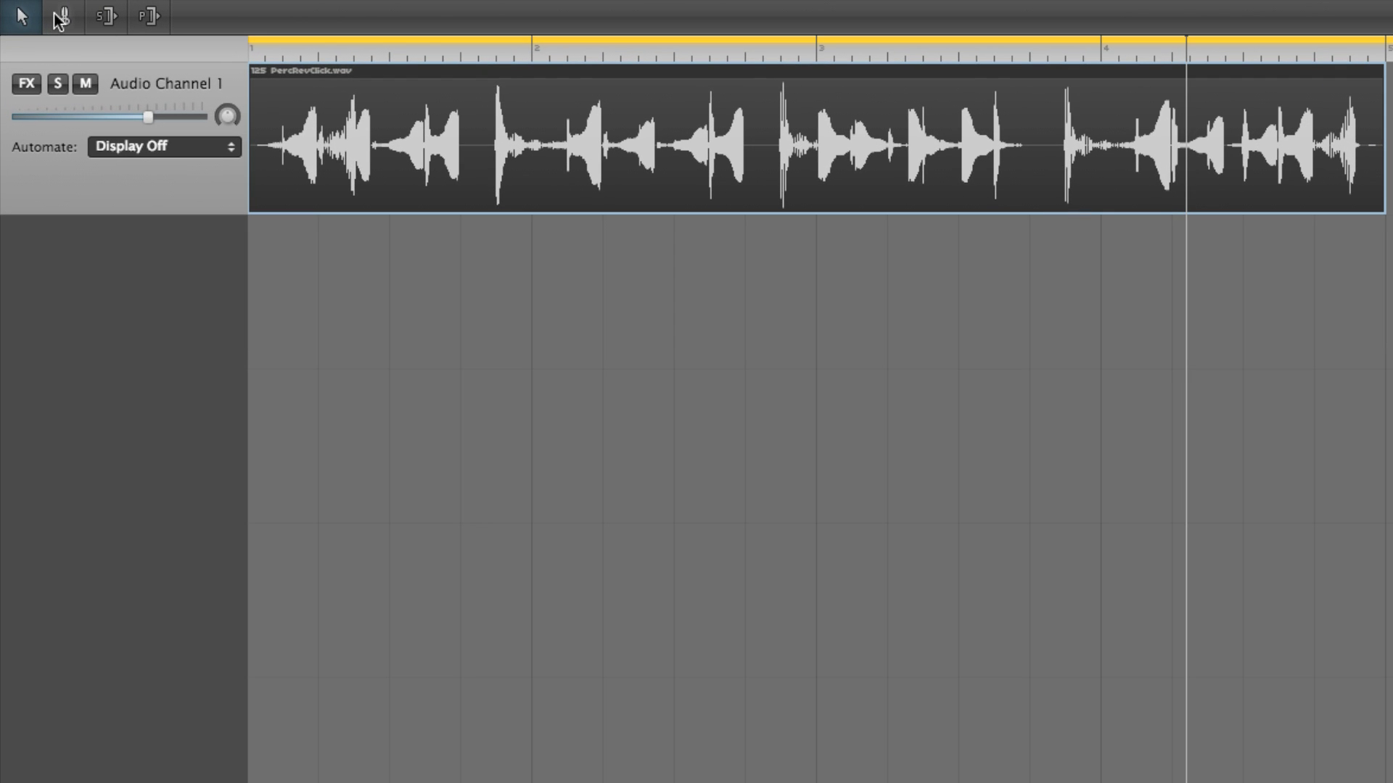
click(61, 18)
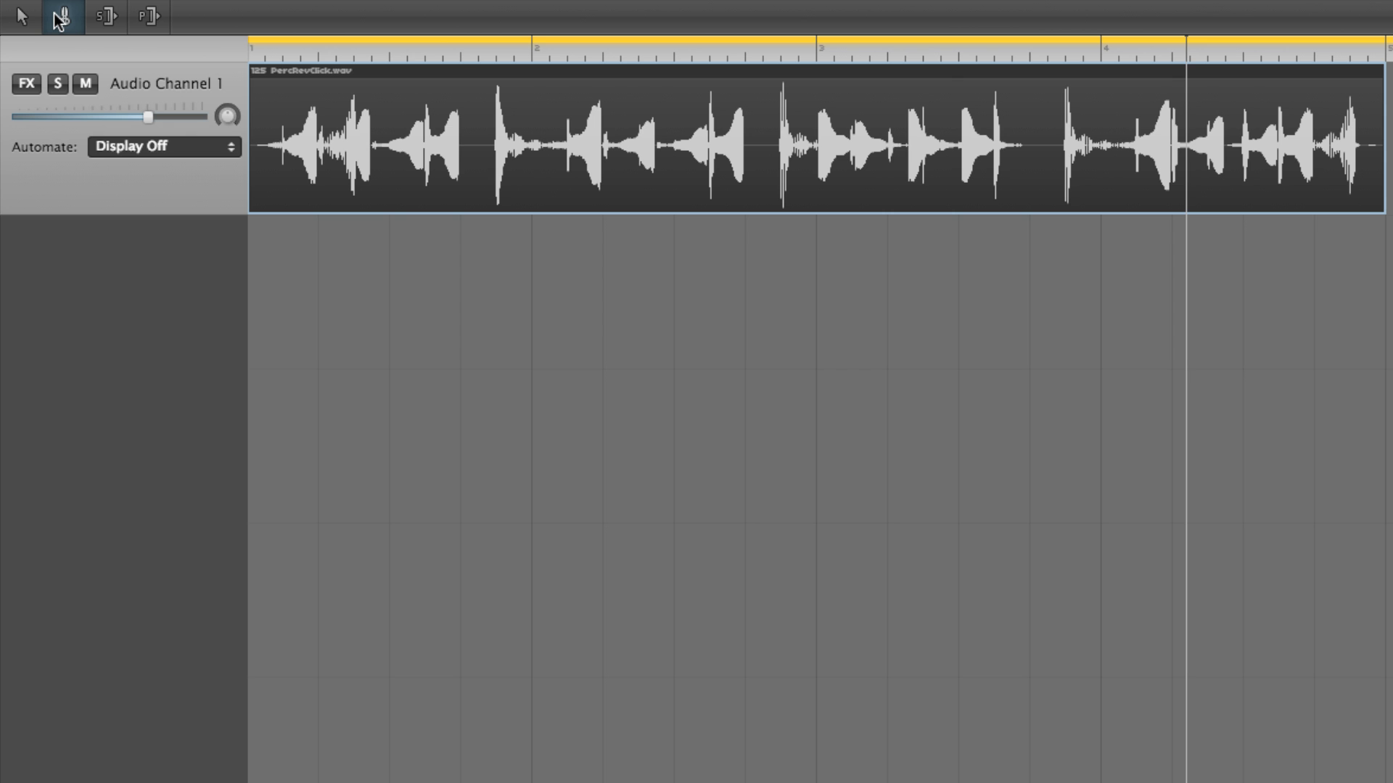
click(816, 102)
click(1100, 147)
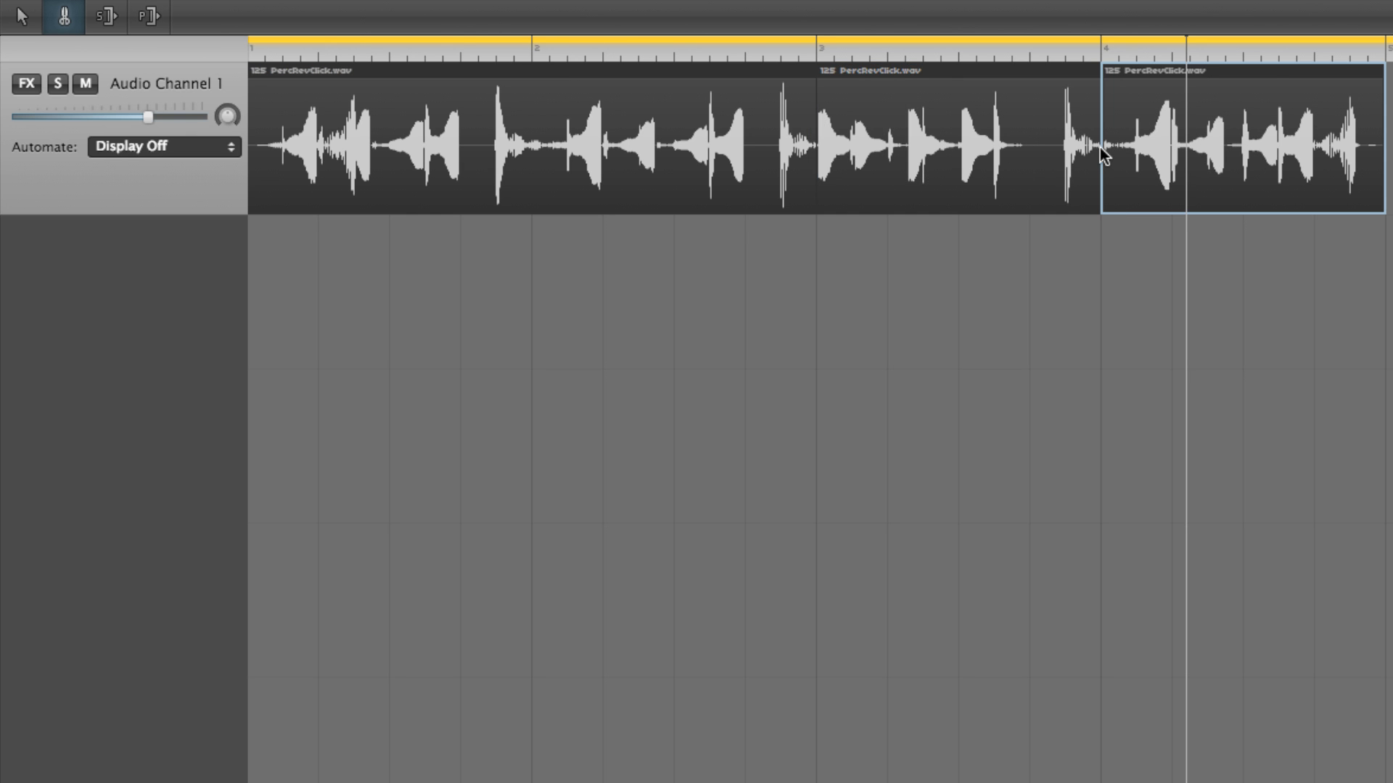
Delete the first and last pieces of the split clip, keeping only the bar 3 piece.
click(26, 21)
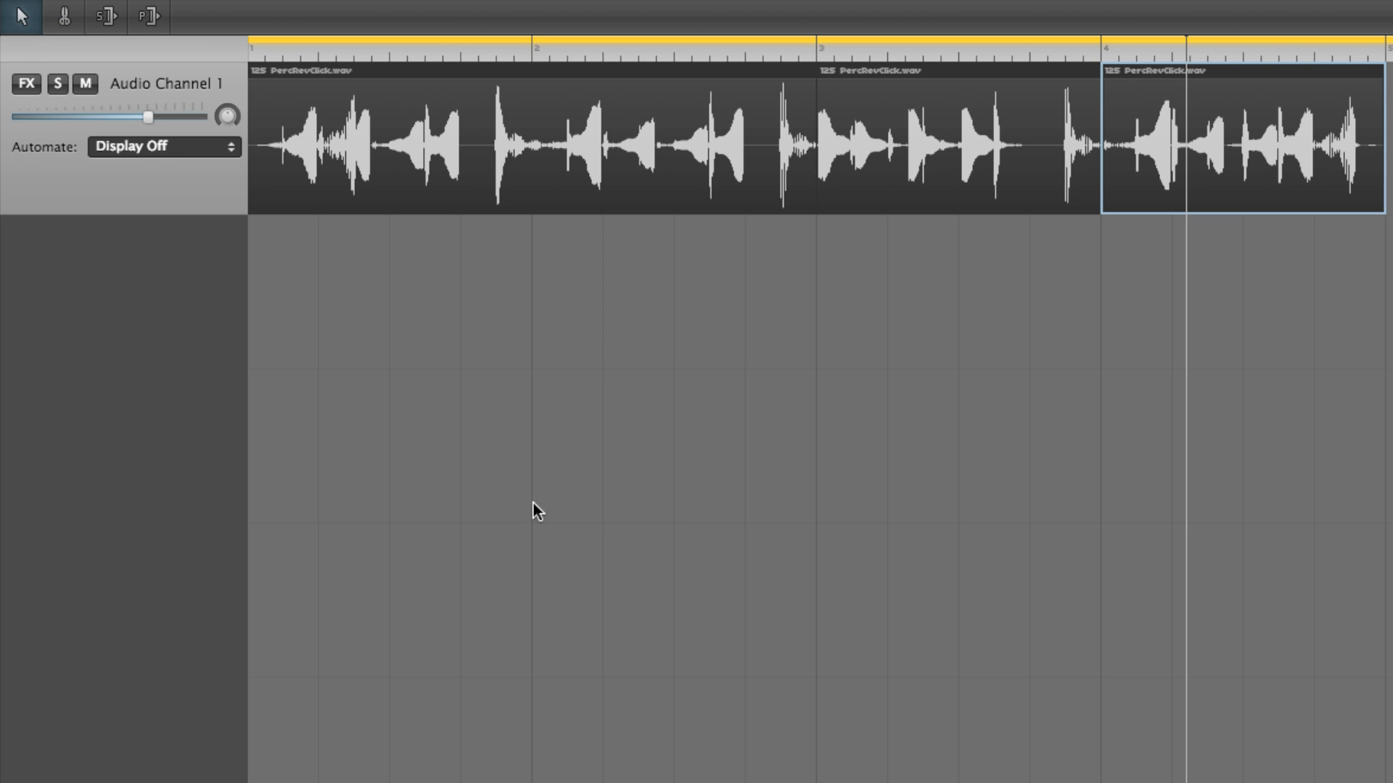
click(579, 417)
click(470, 194)
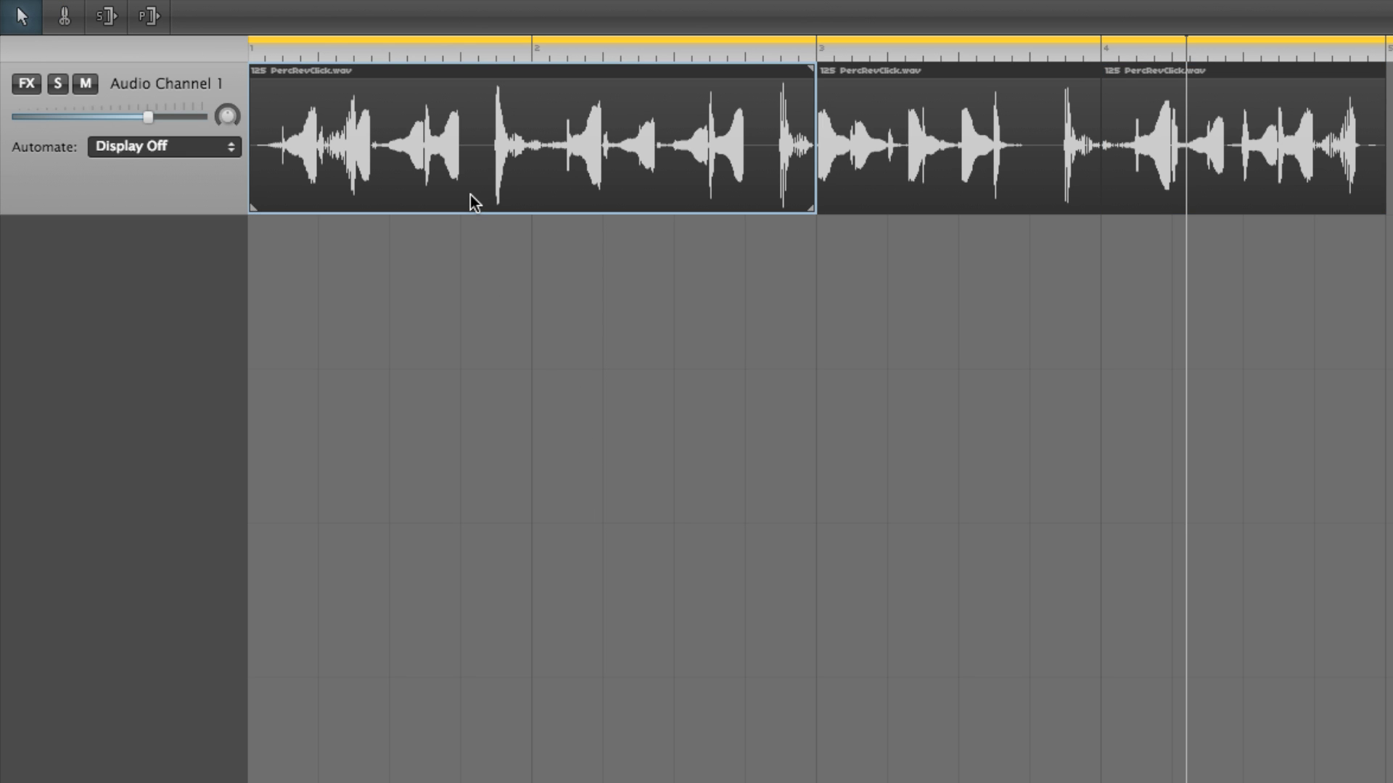
key(Delete)
click(1294, 201)
key(Delete)
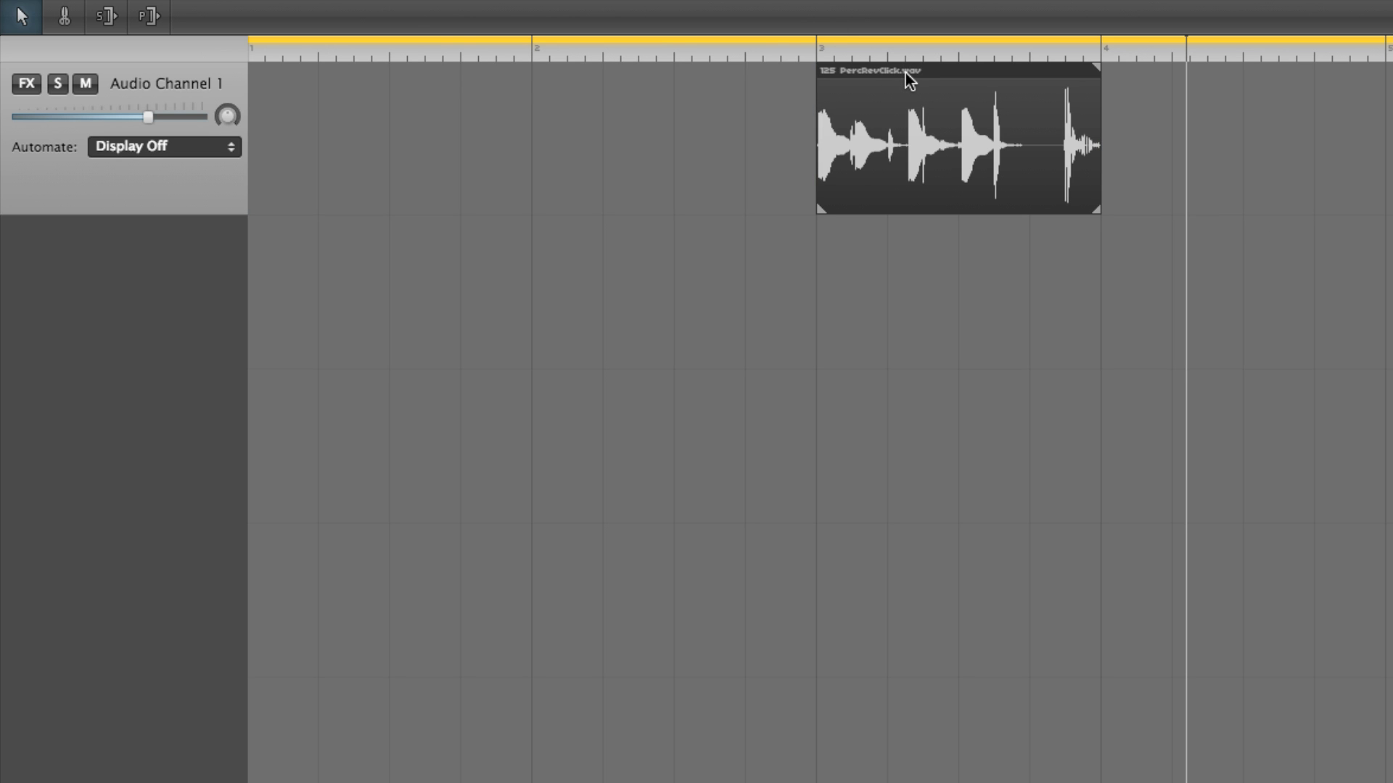
Move the remaining clip to bar 1 and loop it up to the start of bar 9.
drag(948, 102, 380, 93)
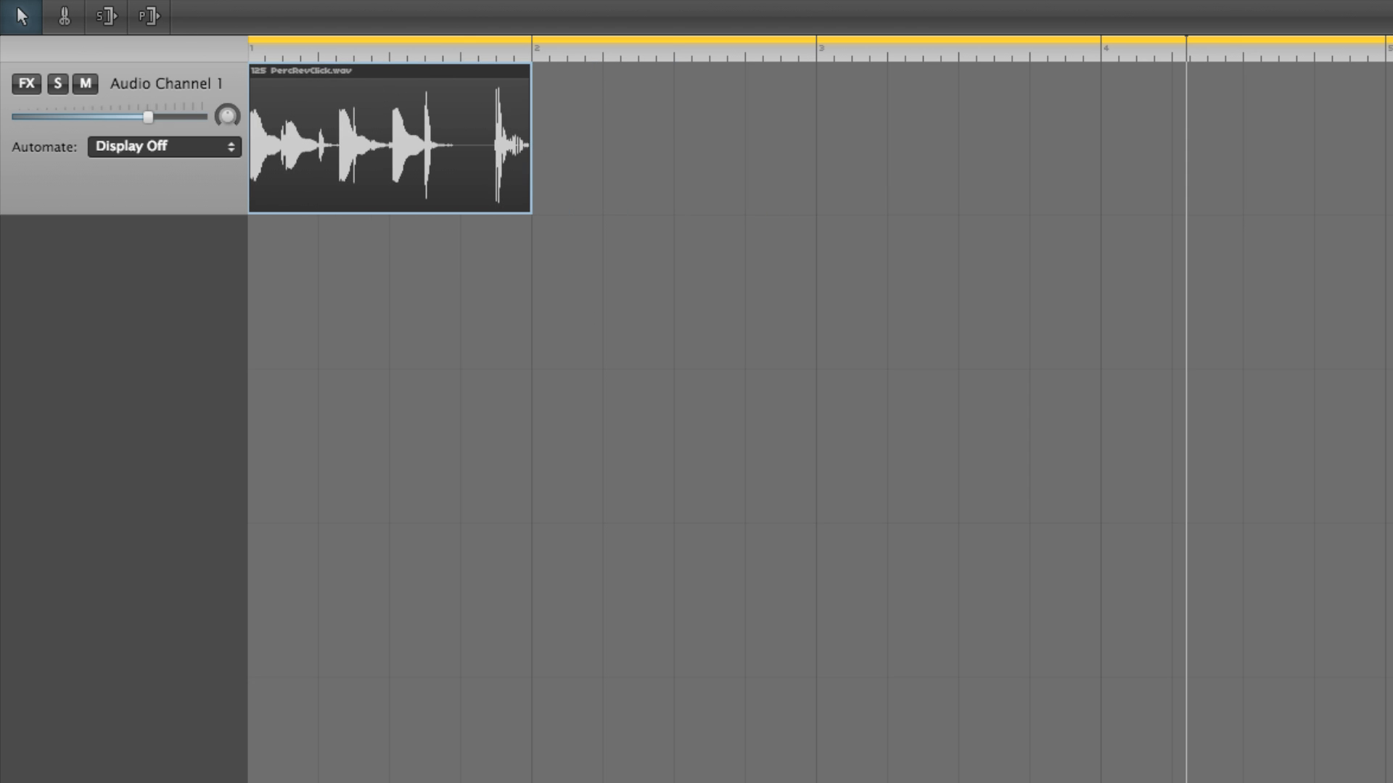
key(minus)
drag(351, 68, 1118, 114)
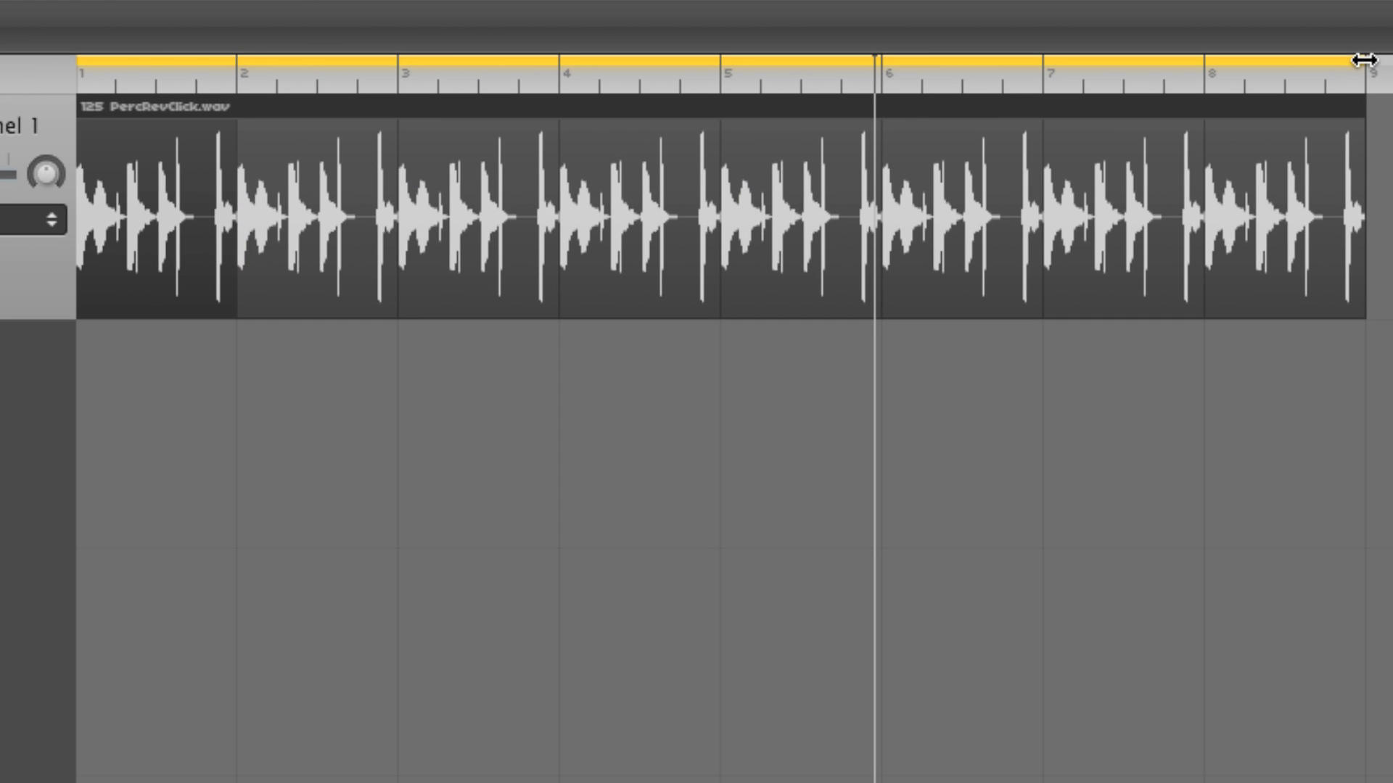
Shorten the loop region to bar 1 only and return playback to the start of the song.
drag(769, 6, 253, 18)
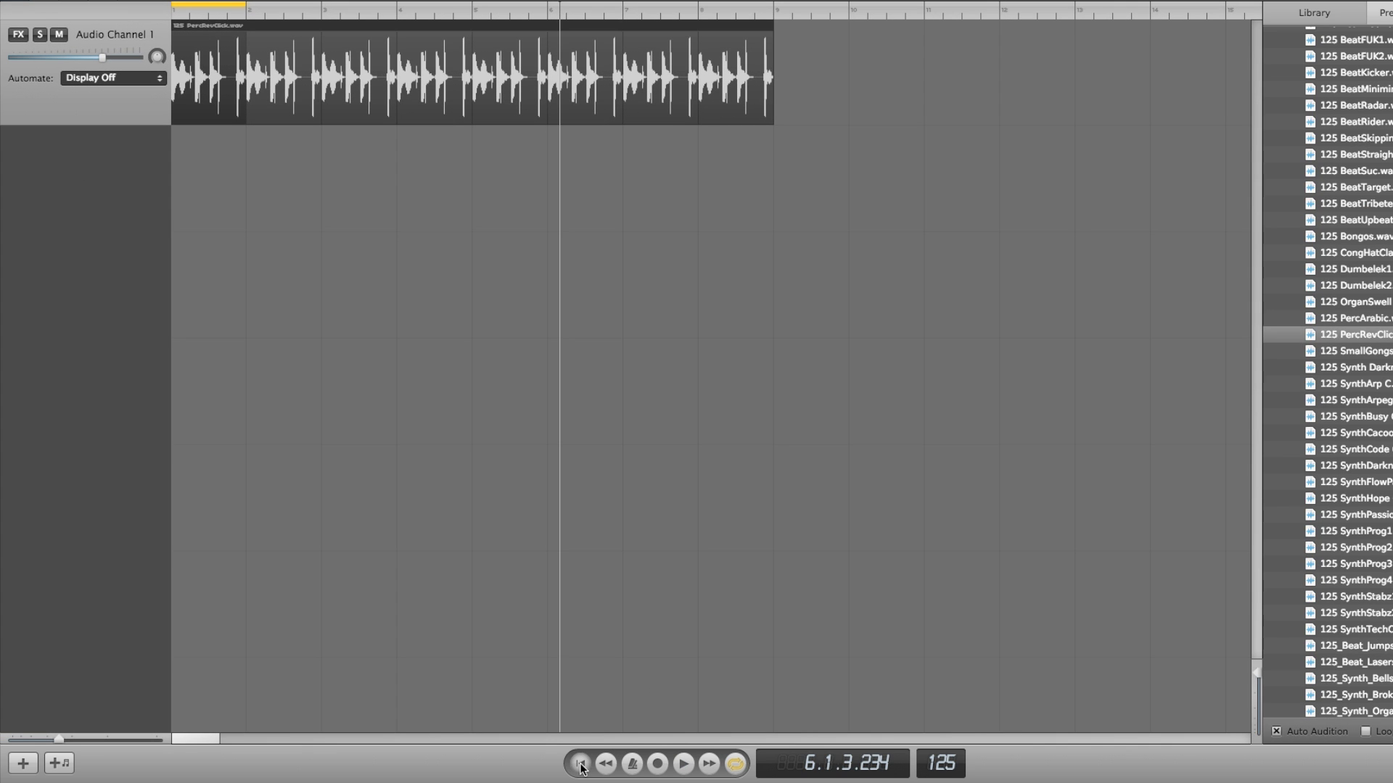
click(581, 764)
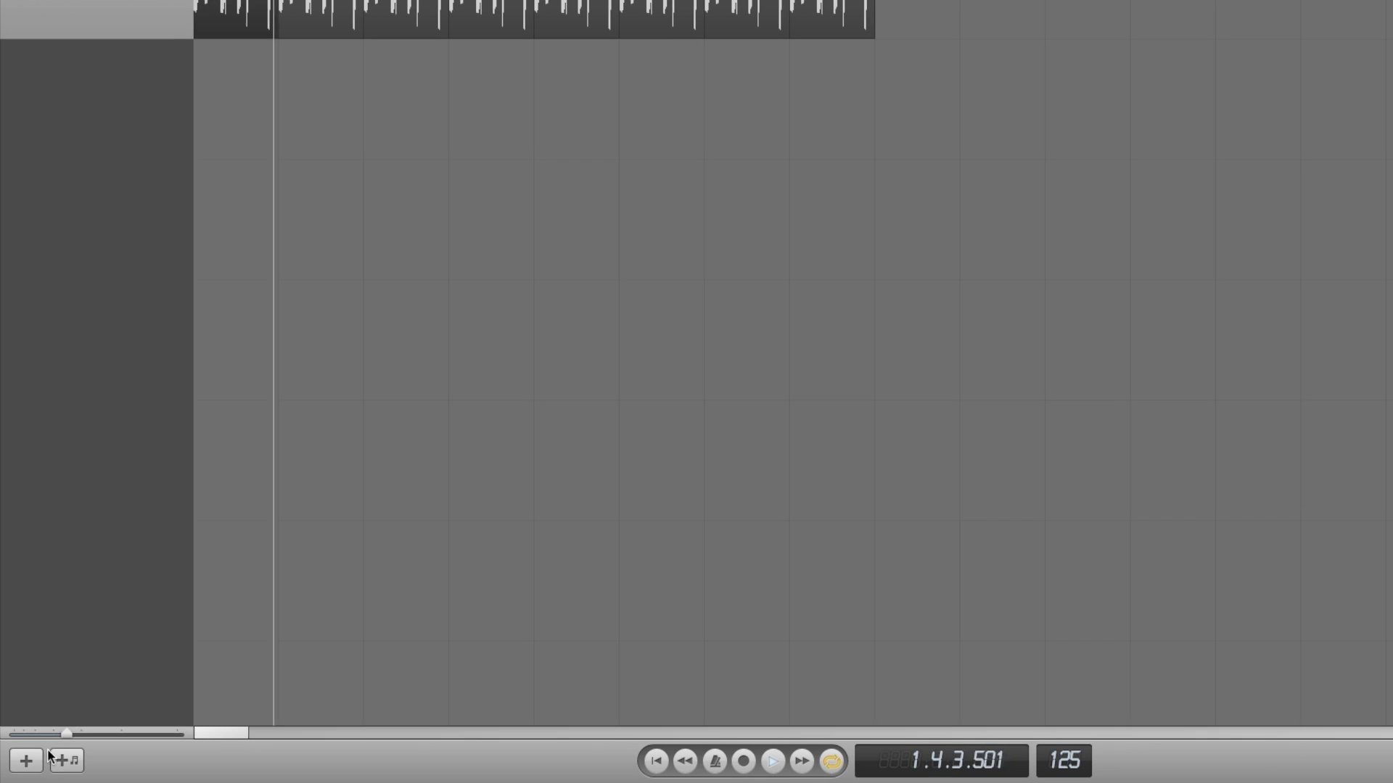
Add an instrument channel, set its instrument to DrumMachine and open the instrument editor.
click(50, 757)
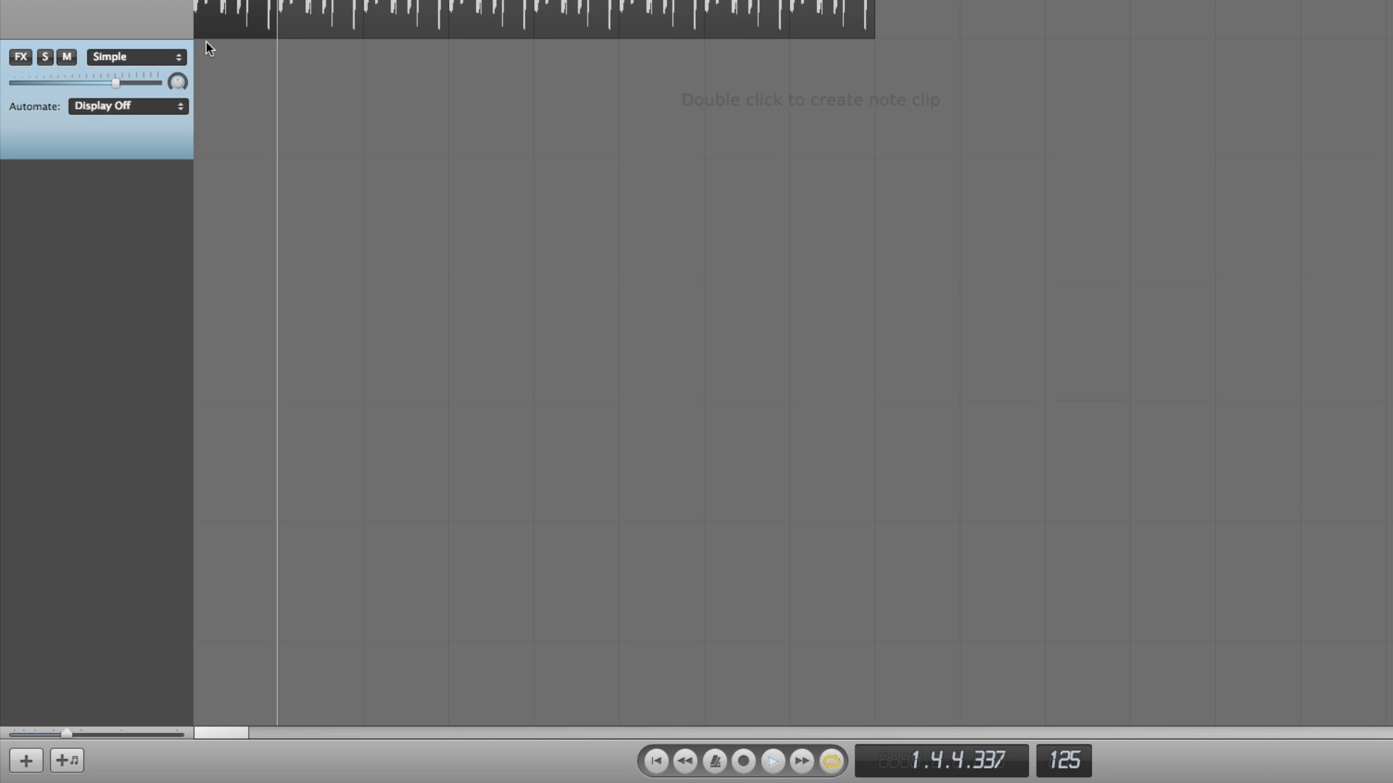
click(156, 56)
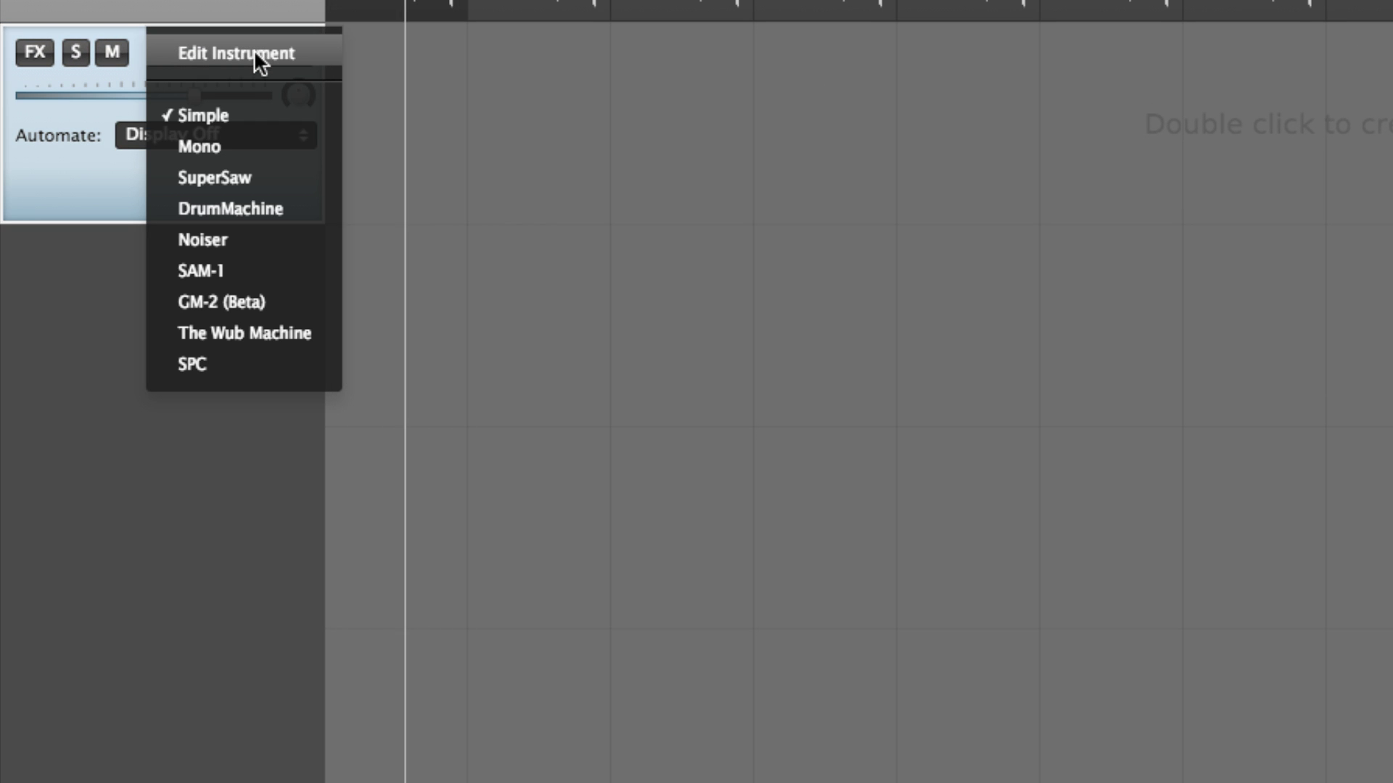
click(256, 209)
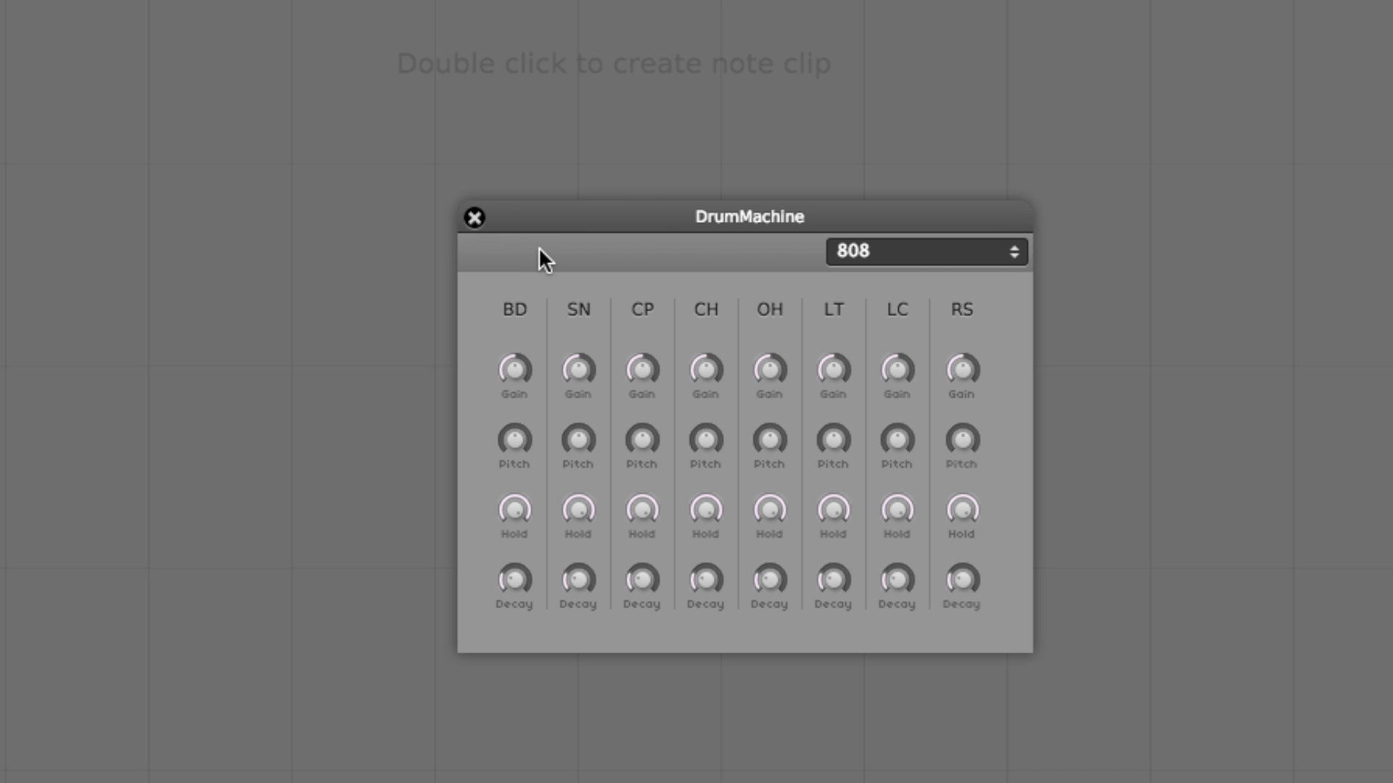
Look through the DrumMachine's kits, switch the channel's instrument to SPC and load the Electro House kit.
click(893, 251)
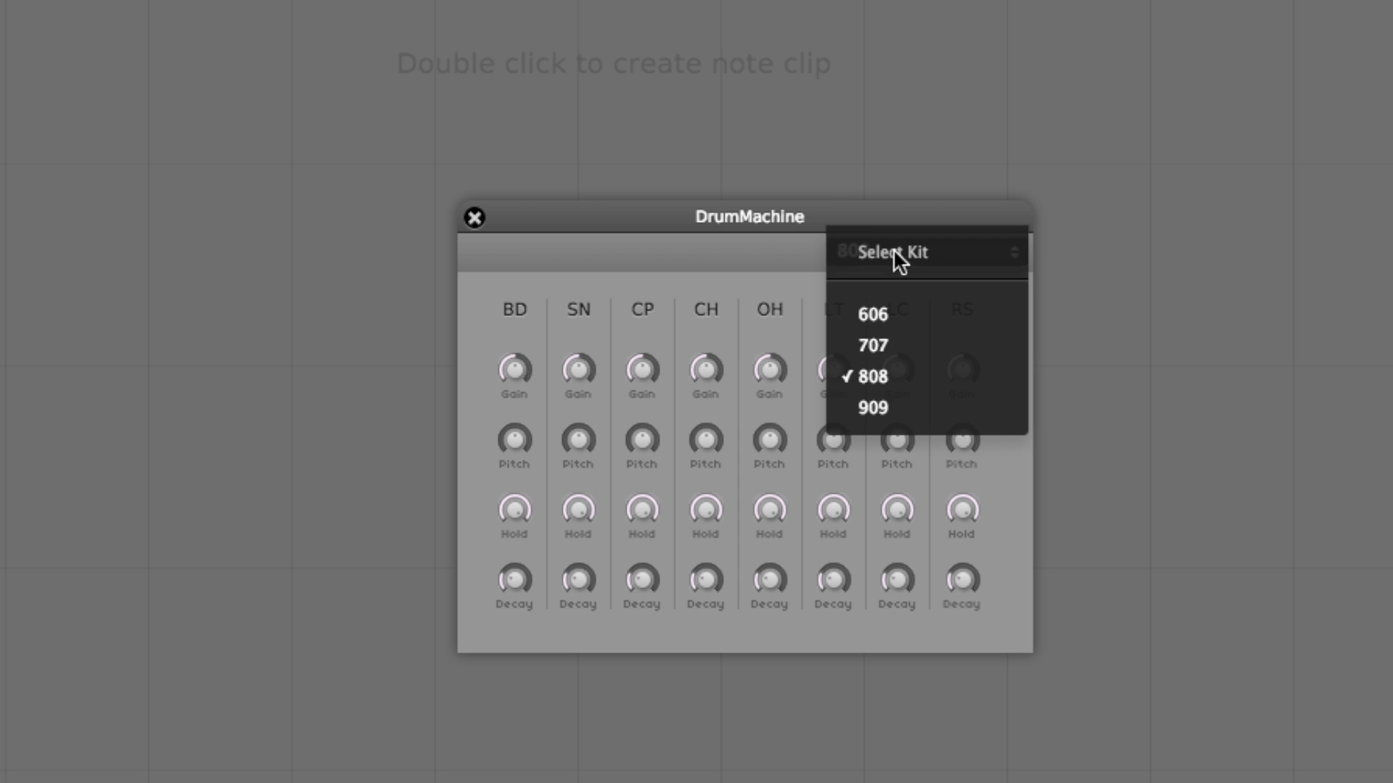
click(494, 230)
click(239, 45)
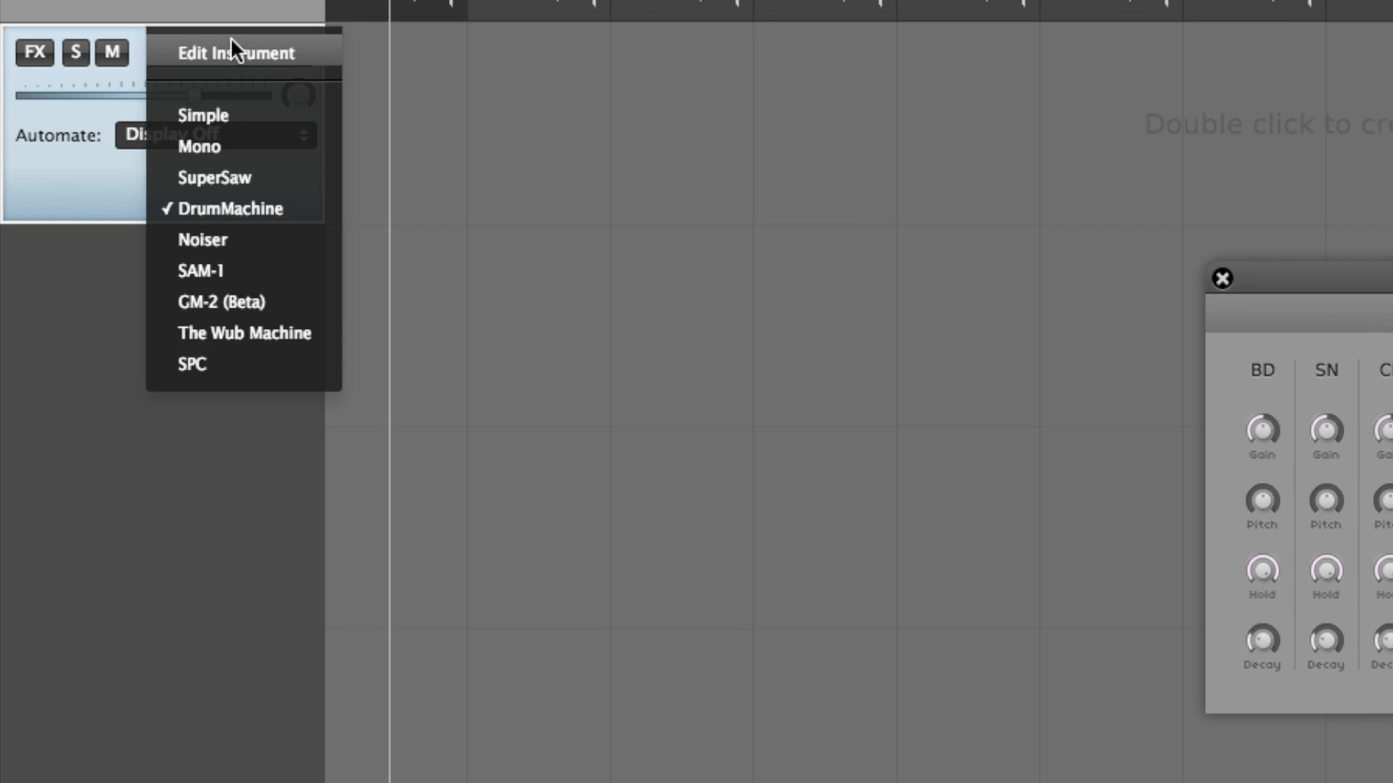
click(251, 368)
click(1134, 42)
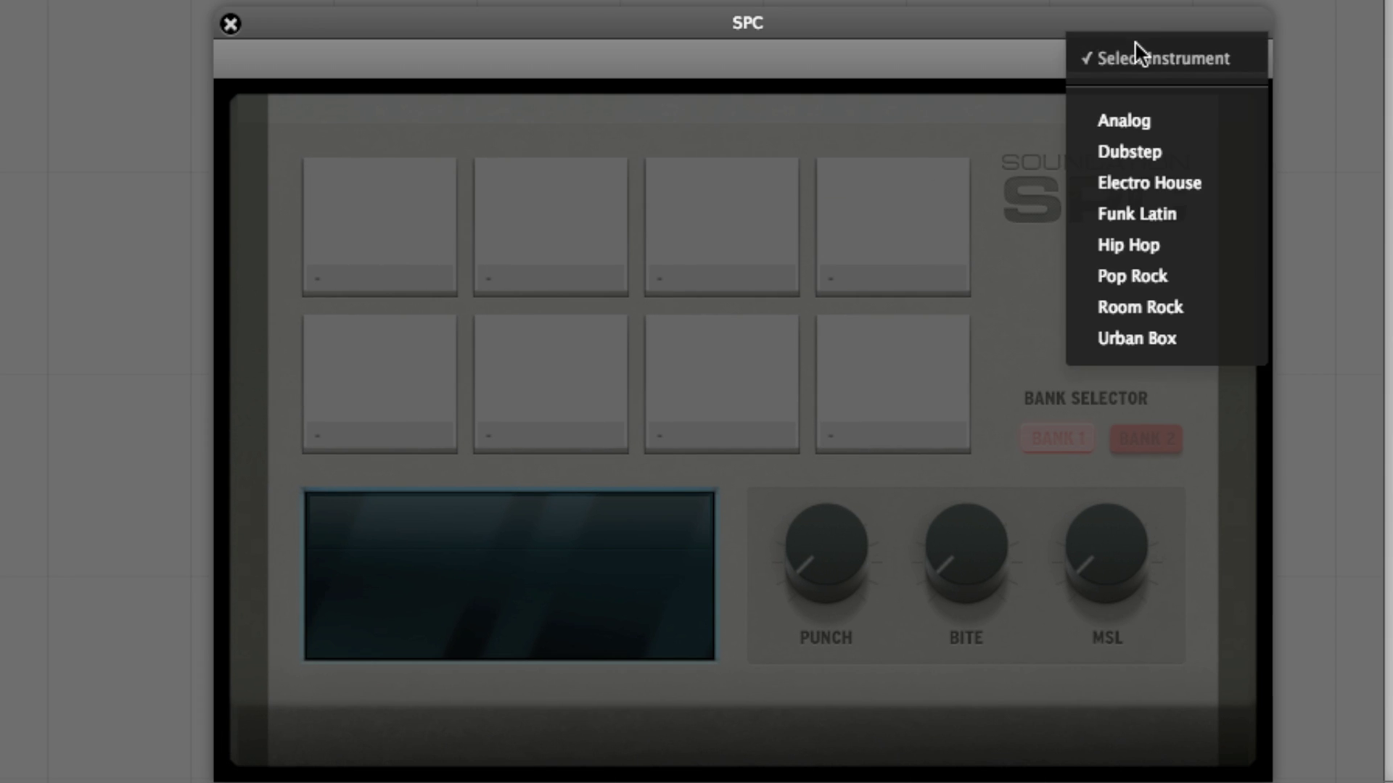
click(1182, 189)
Audition the kick, snare, clap, rim and closed hi-hat pads of the Electro House kit.
click(381, 244)
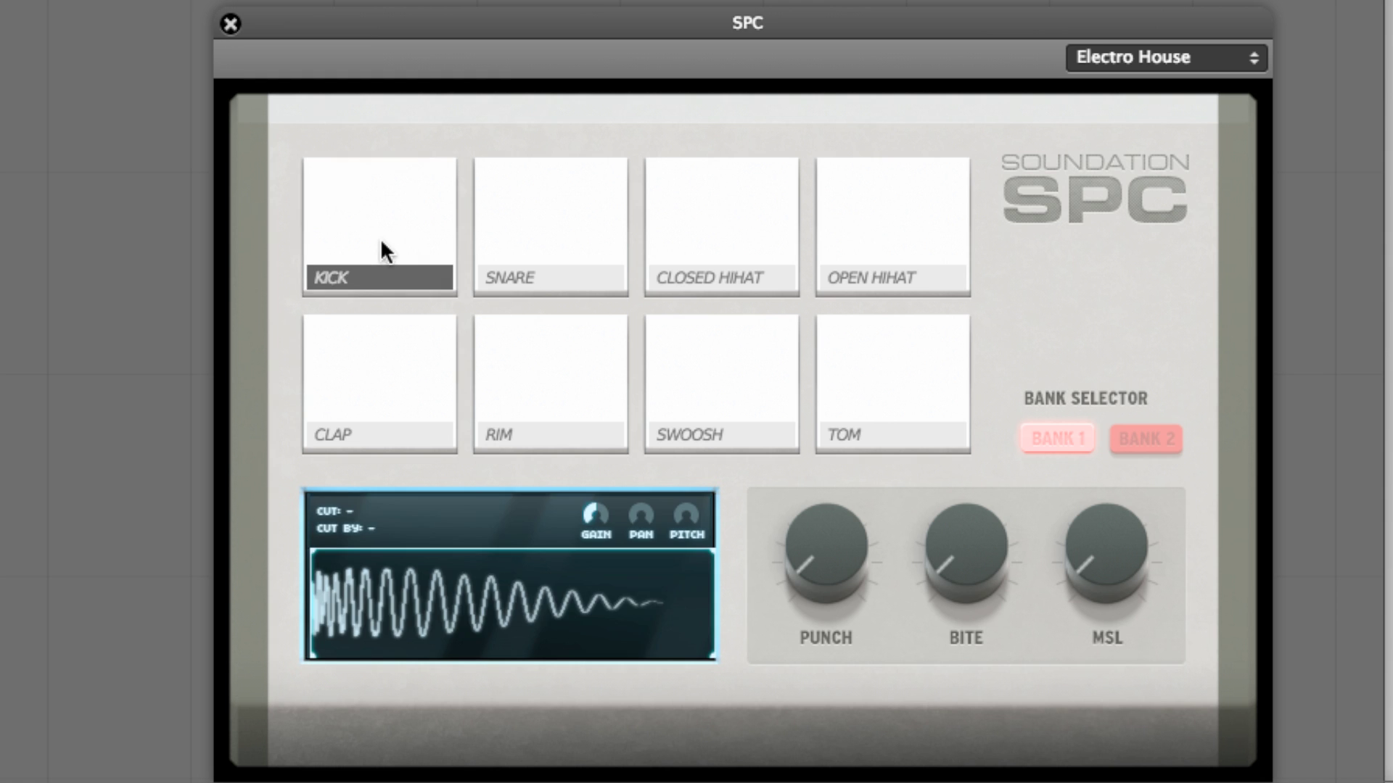
click(555, 239)
click(371, 407)
click(533, 405)
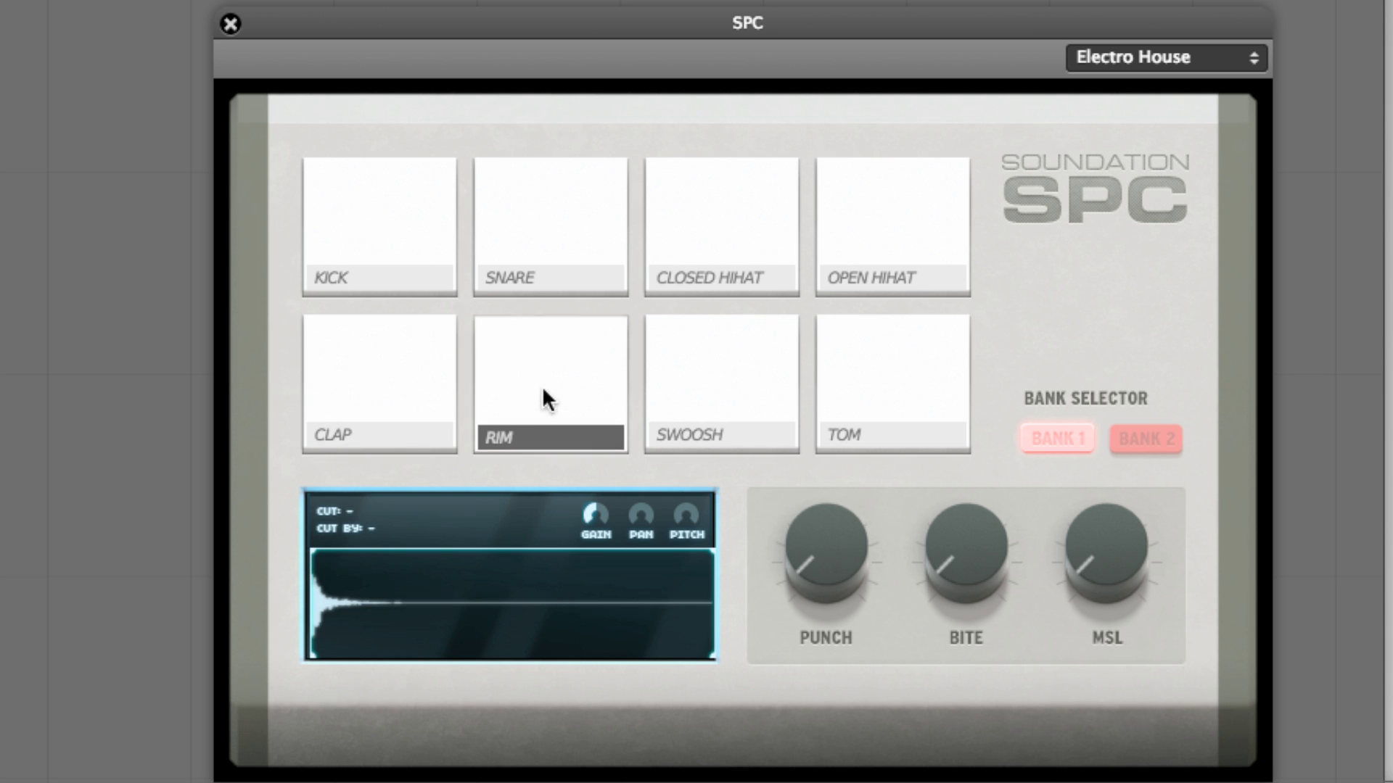
click(655, 251)
click(390, 232)
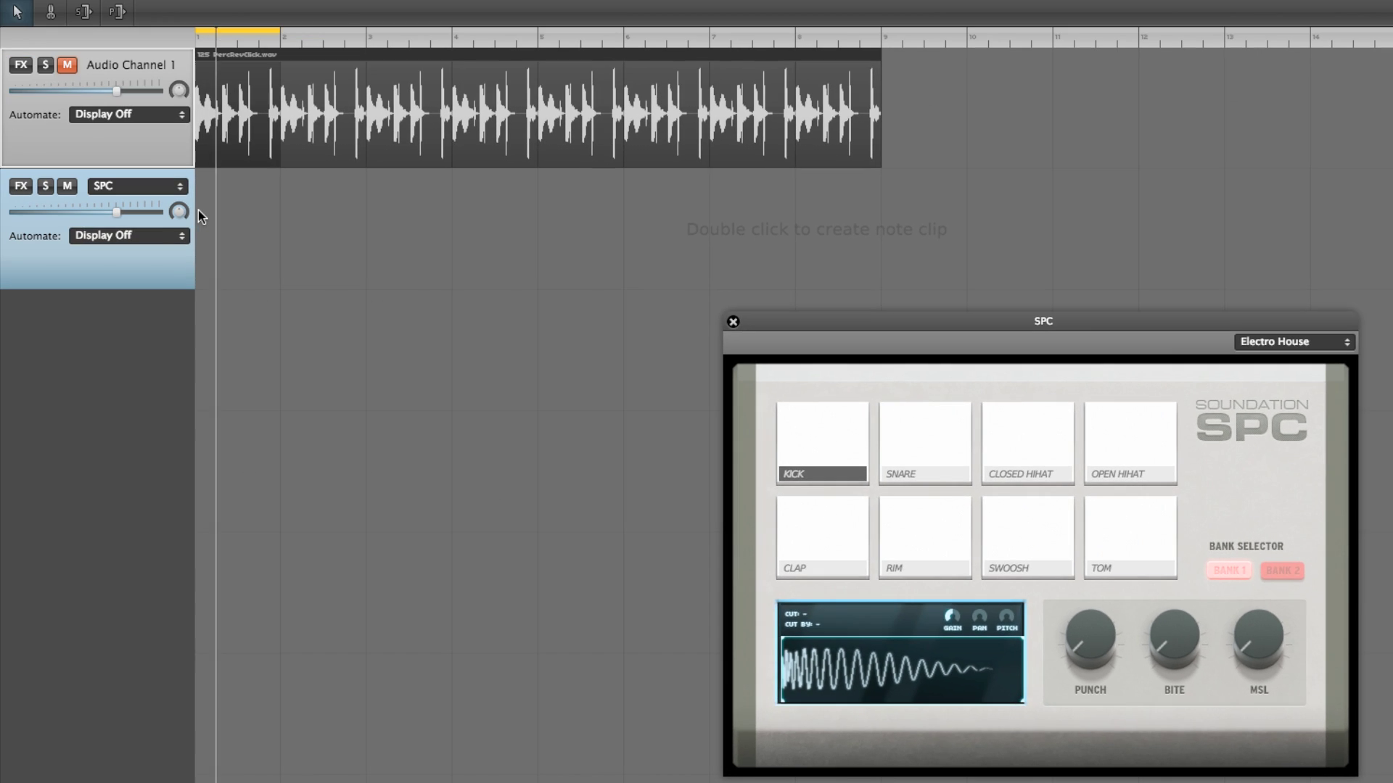
Create a note clip at bar 1 on the SPC channel, reposition its note editor and preview a key.
double_click(198, 210)
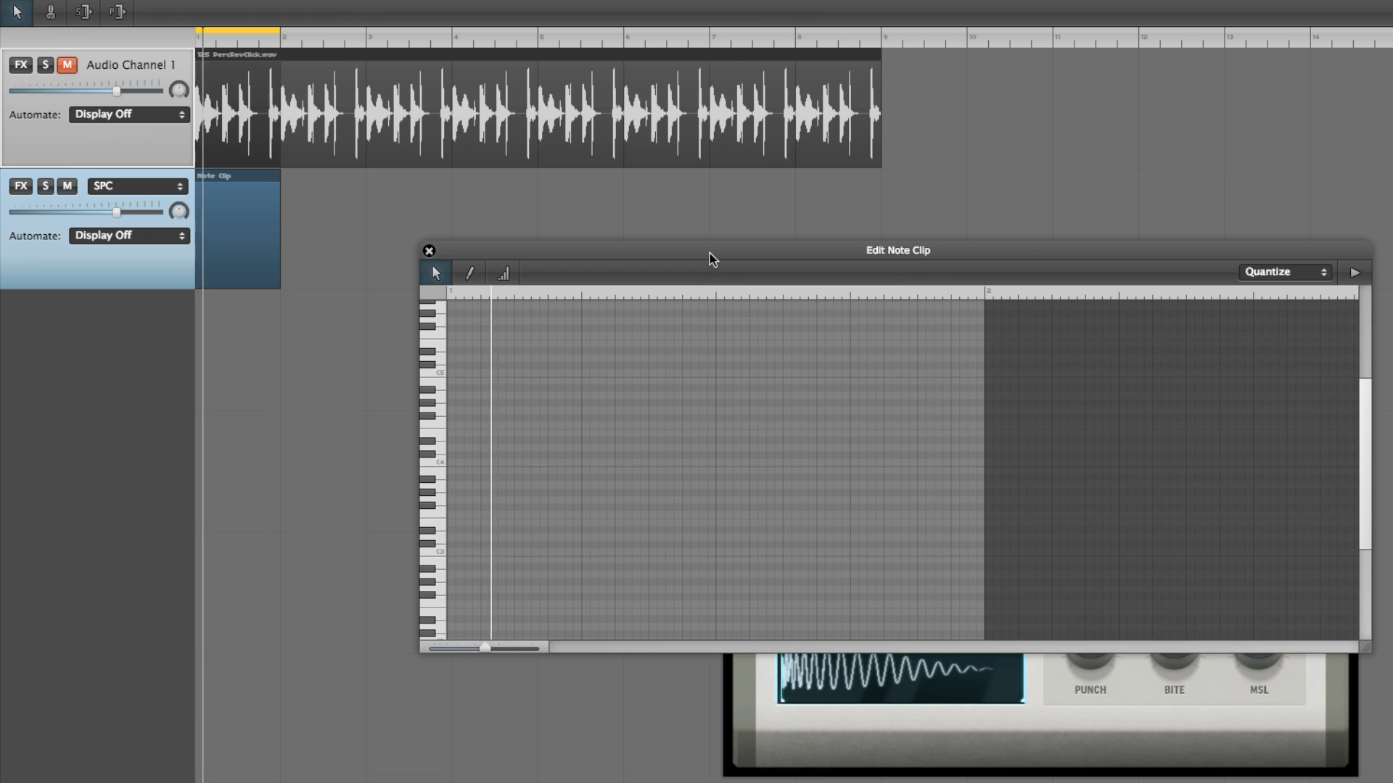
drag(709, 253, 630, 216)
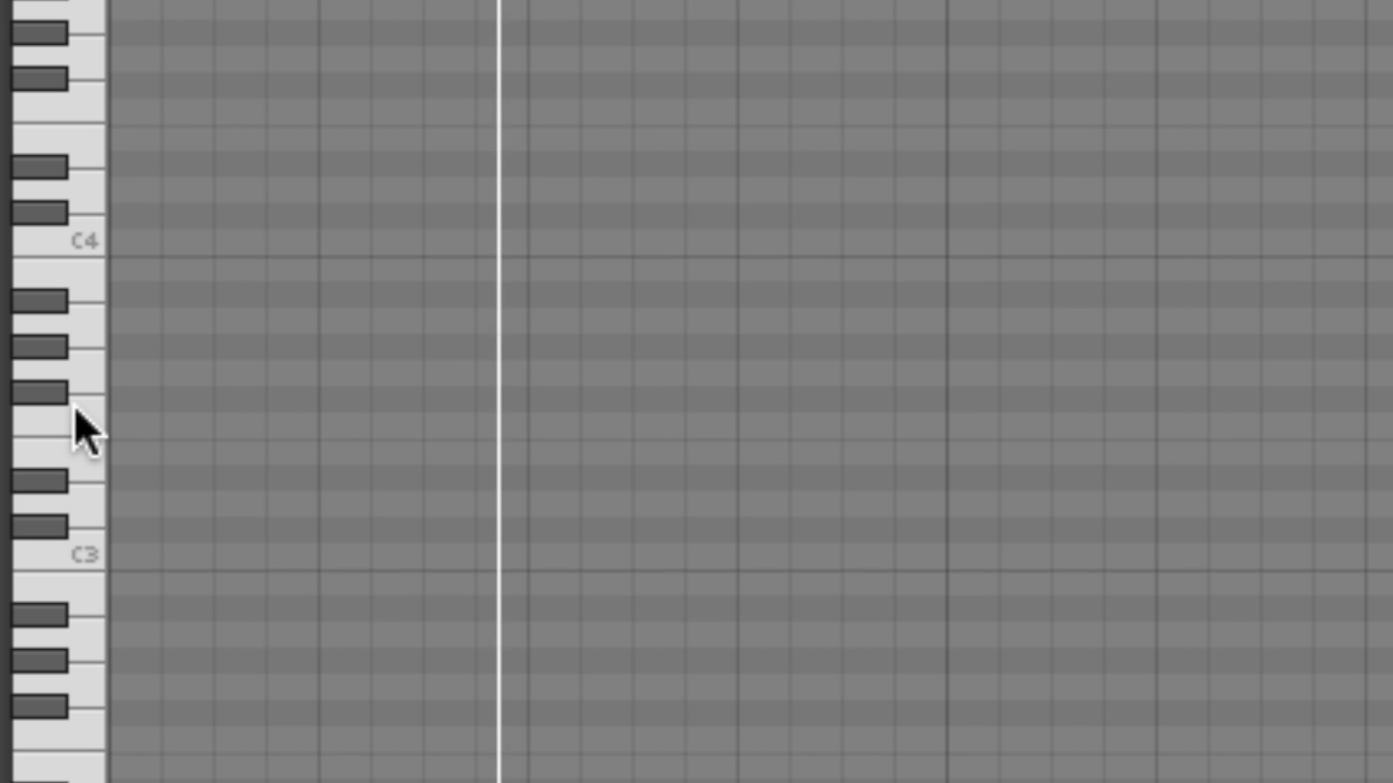
click(74, 382)
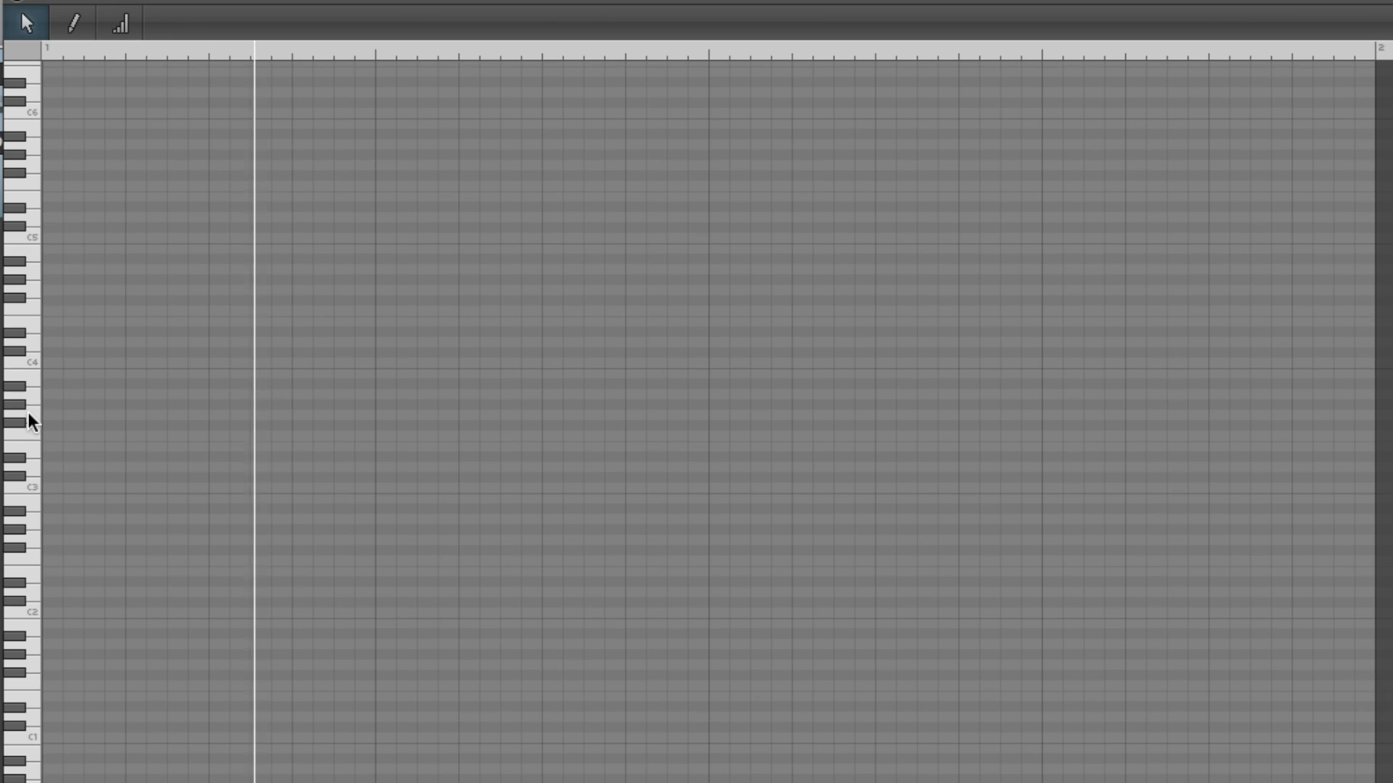
Draw kick notes on C3 at all four beats of the bar, extending the first one slightly.
click(72, 24)
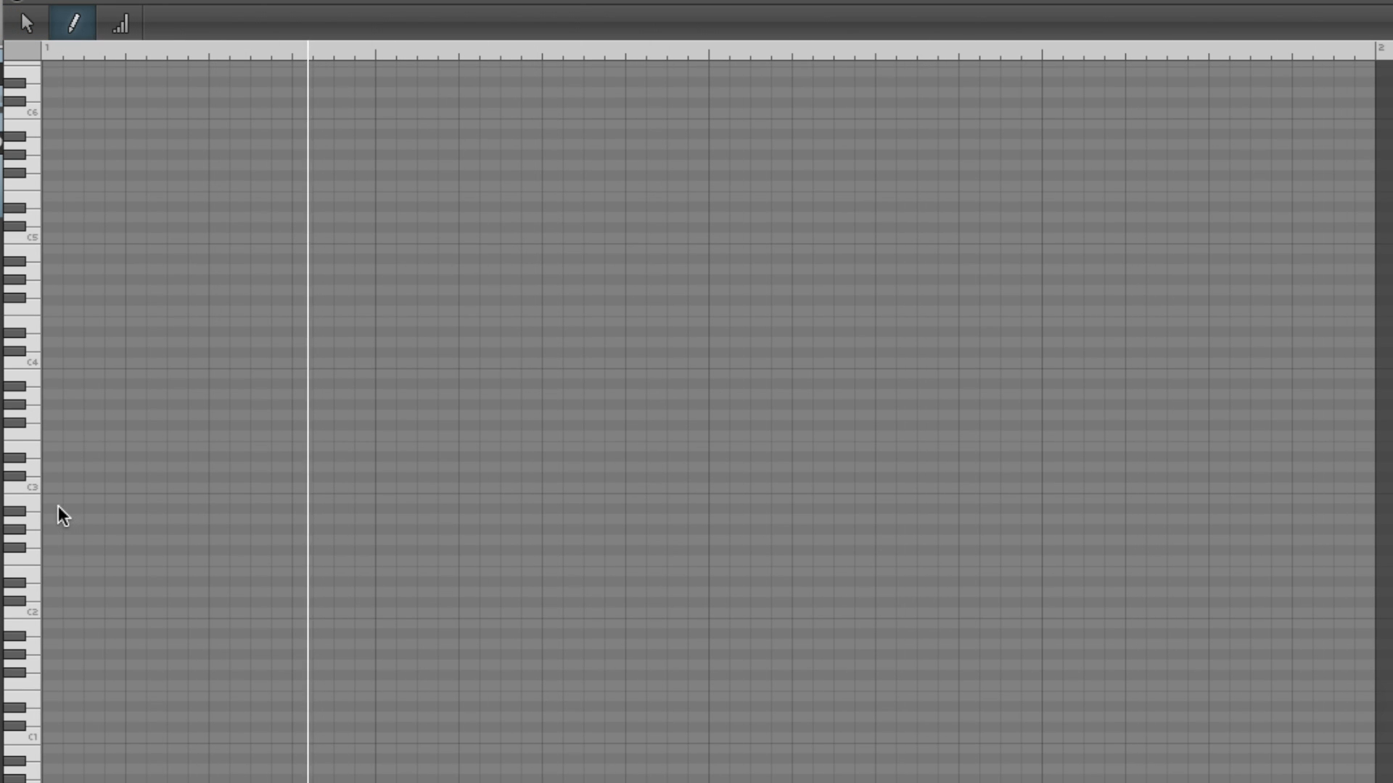
click(50, 487)
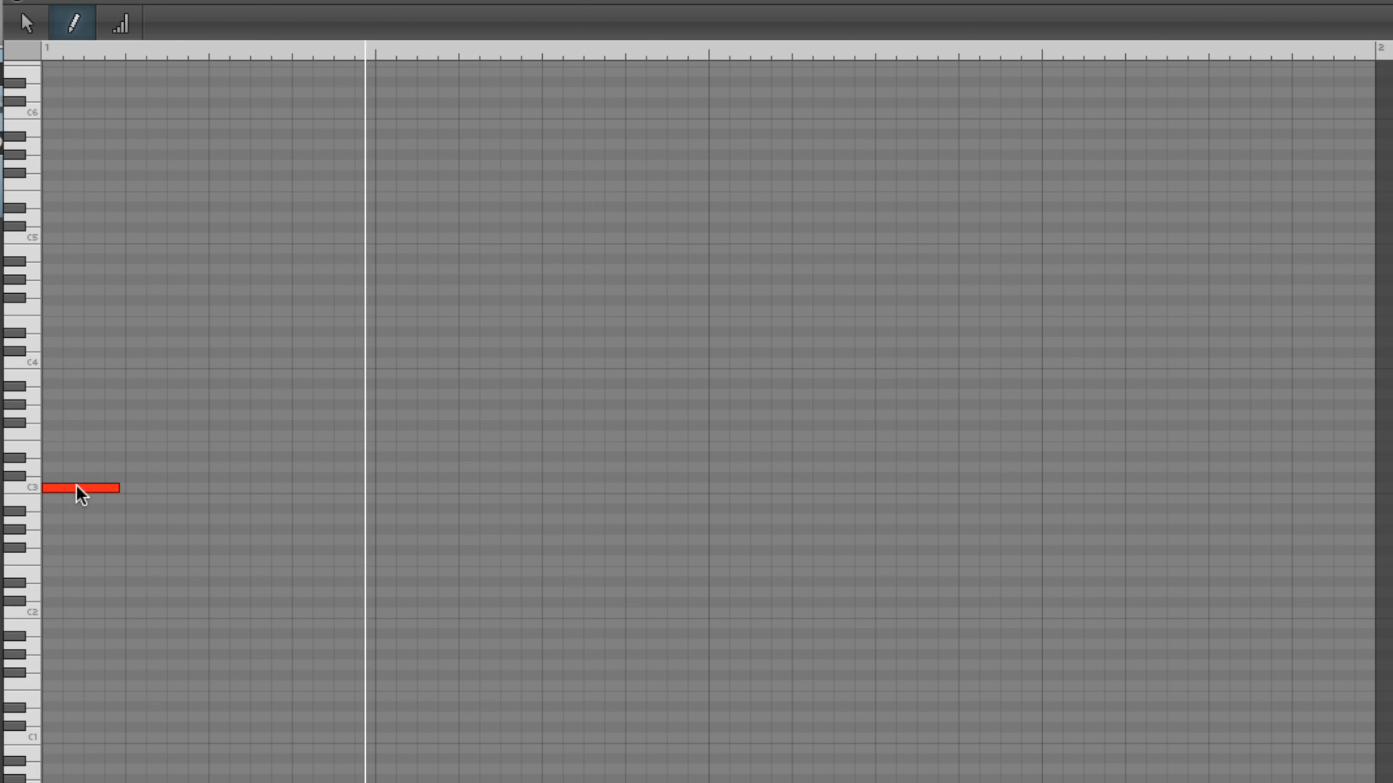
mouse_move(118, 487)
mouse_down()
mouse_move(231, 487)
mouse_move(125, 487)
mouse_up()
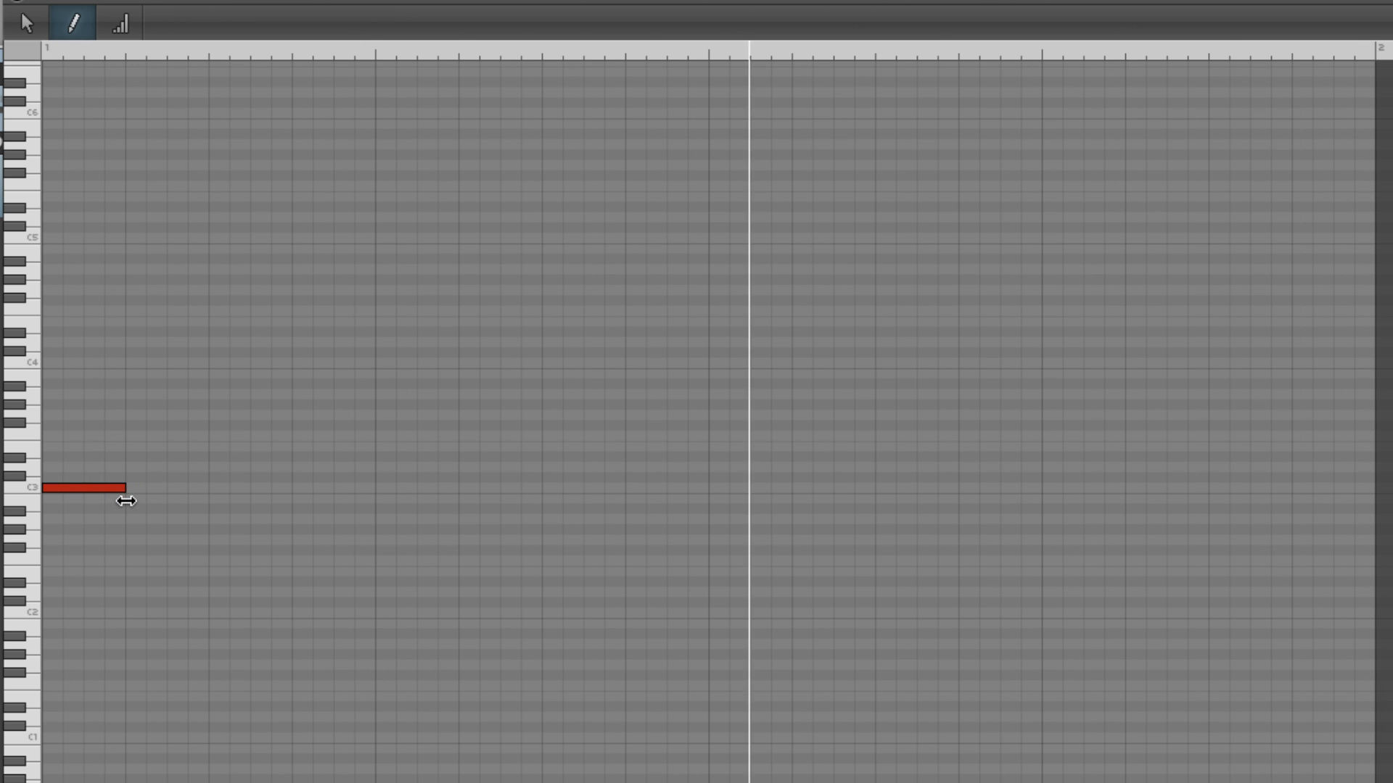
click(383, 489)
click(712, 489)
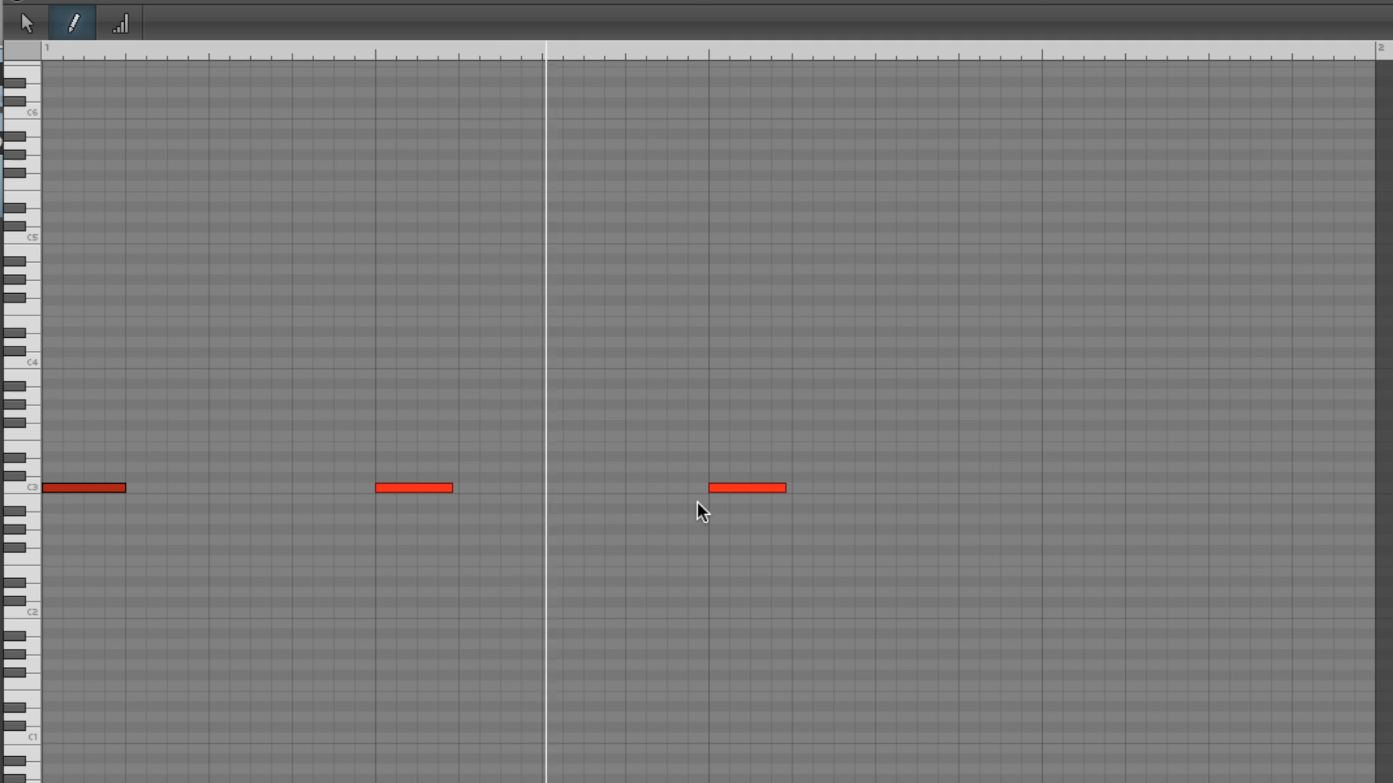
click(1054, 489)
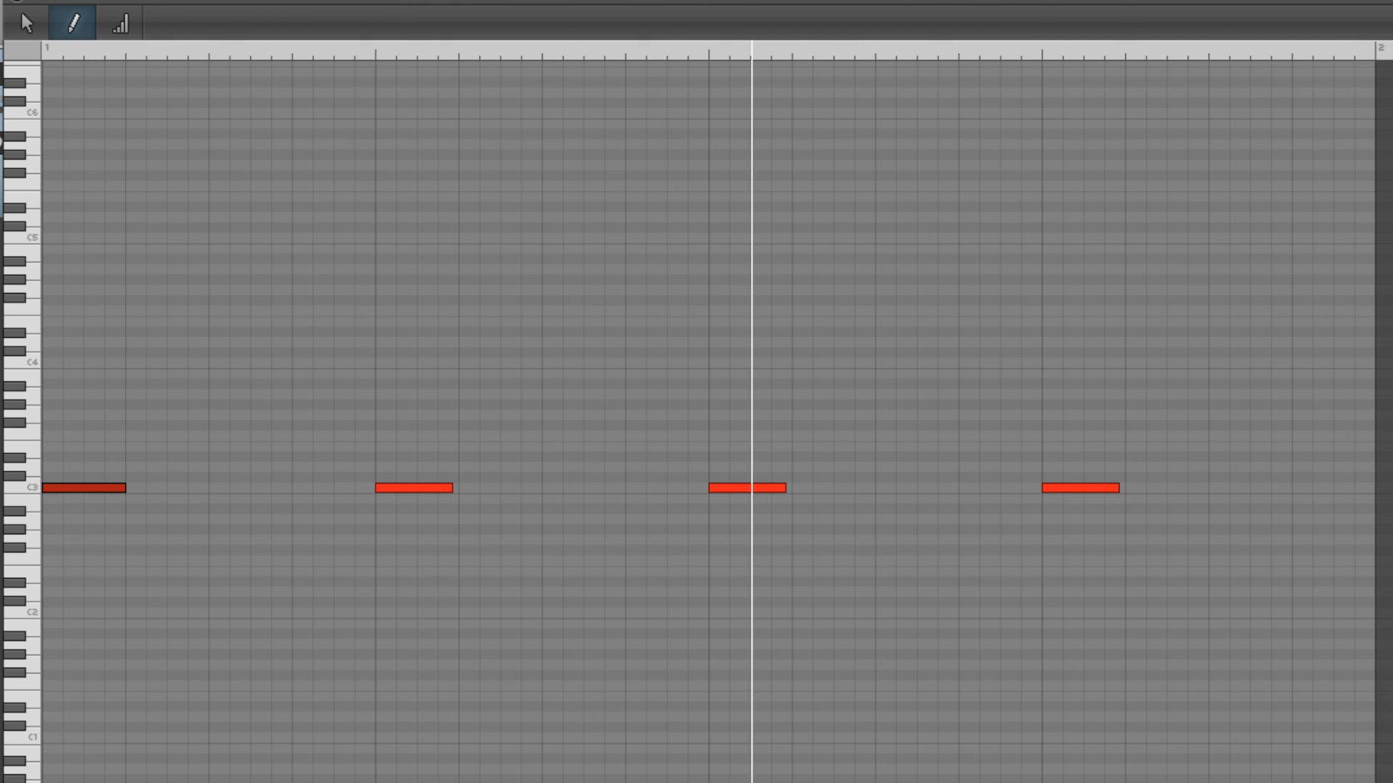
Try changing the velocity of the C3 notes on beats 2 and 4.
click(121, 25)
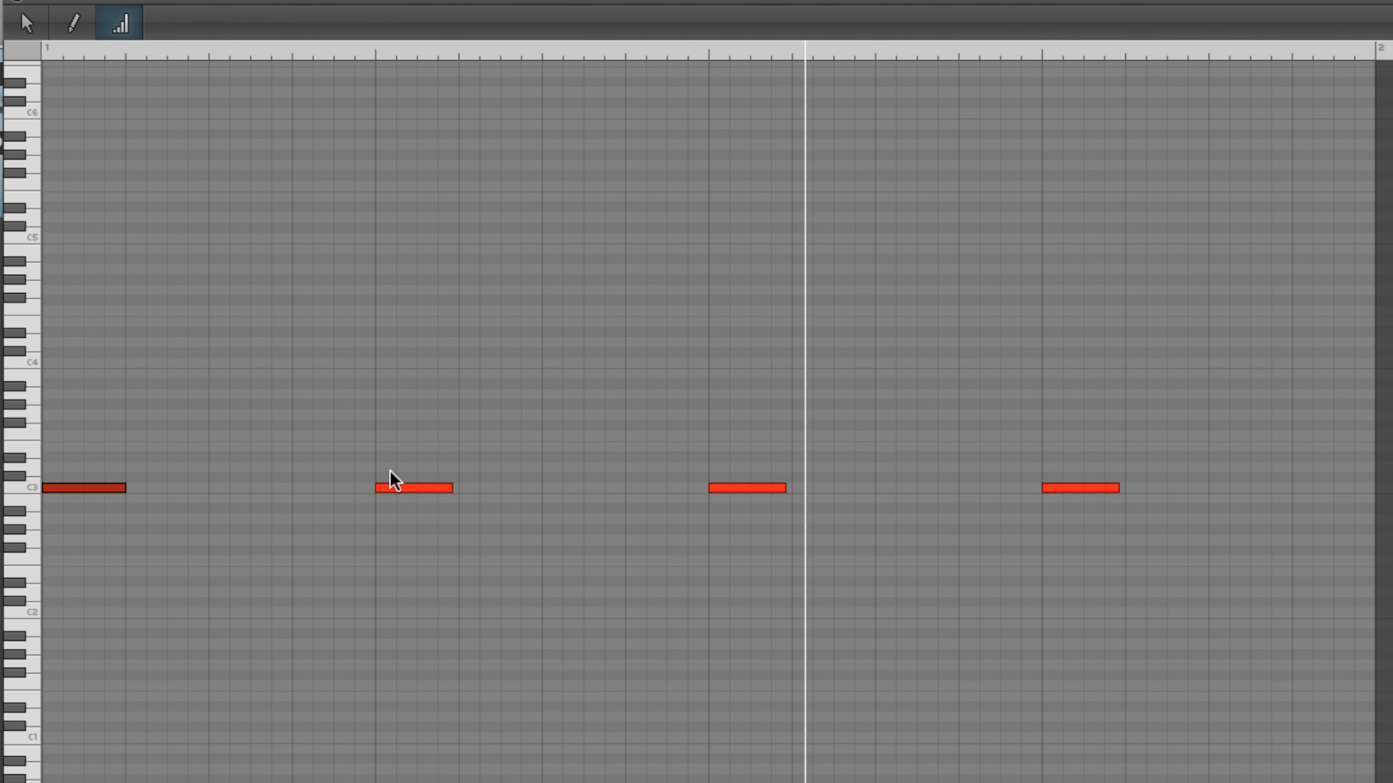
click(414, 489)
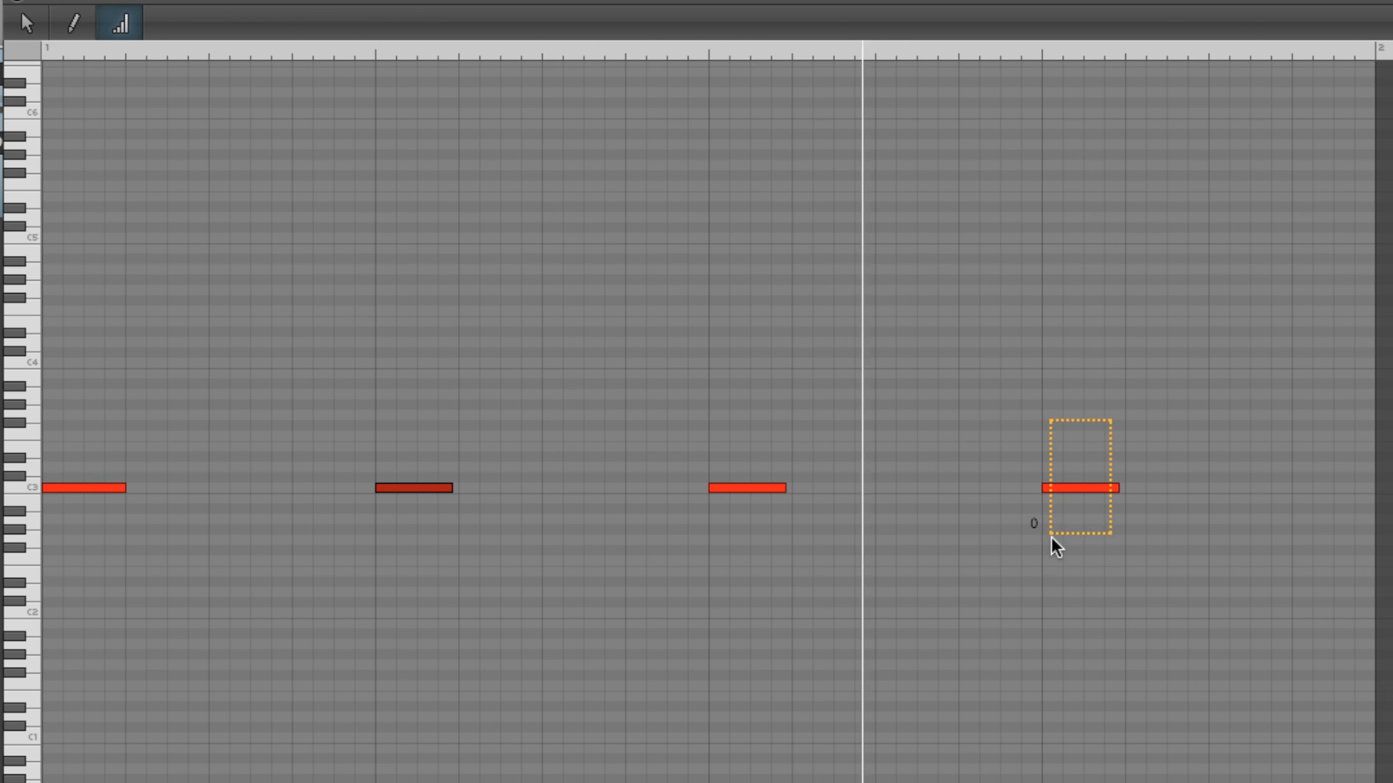
click(1081, 488)
click(423, 488)
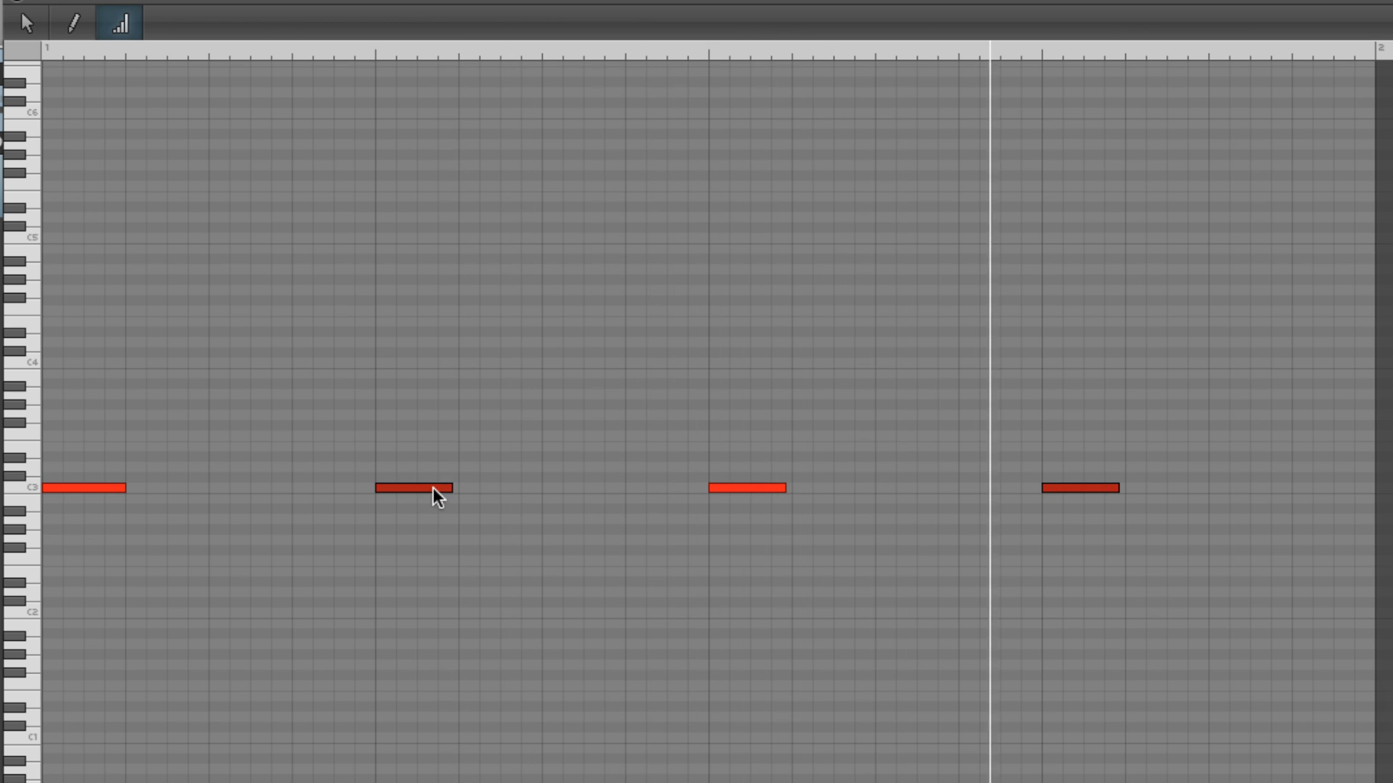
drag(432, 487, 422, 694)
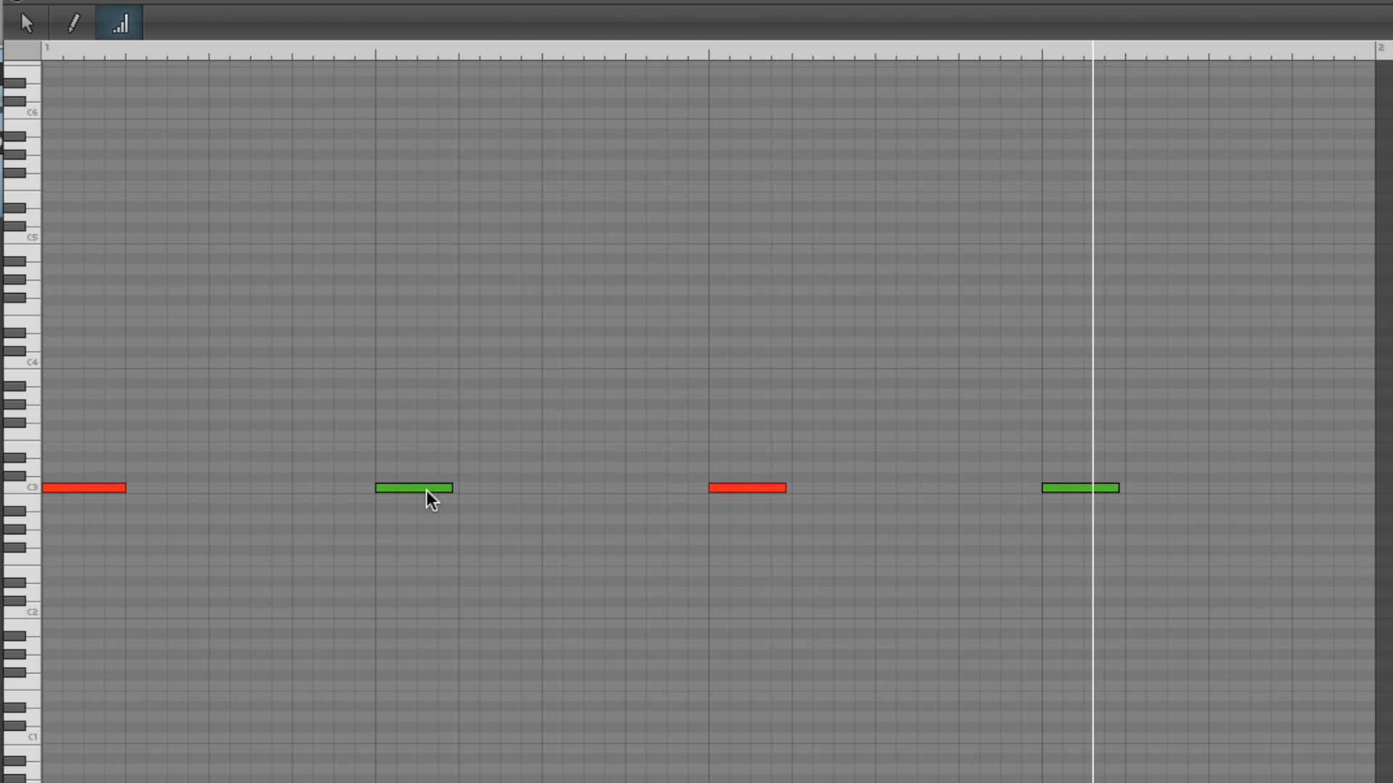
drag(427, 491, 429, 315)
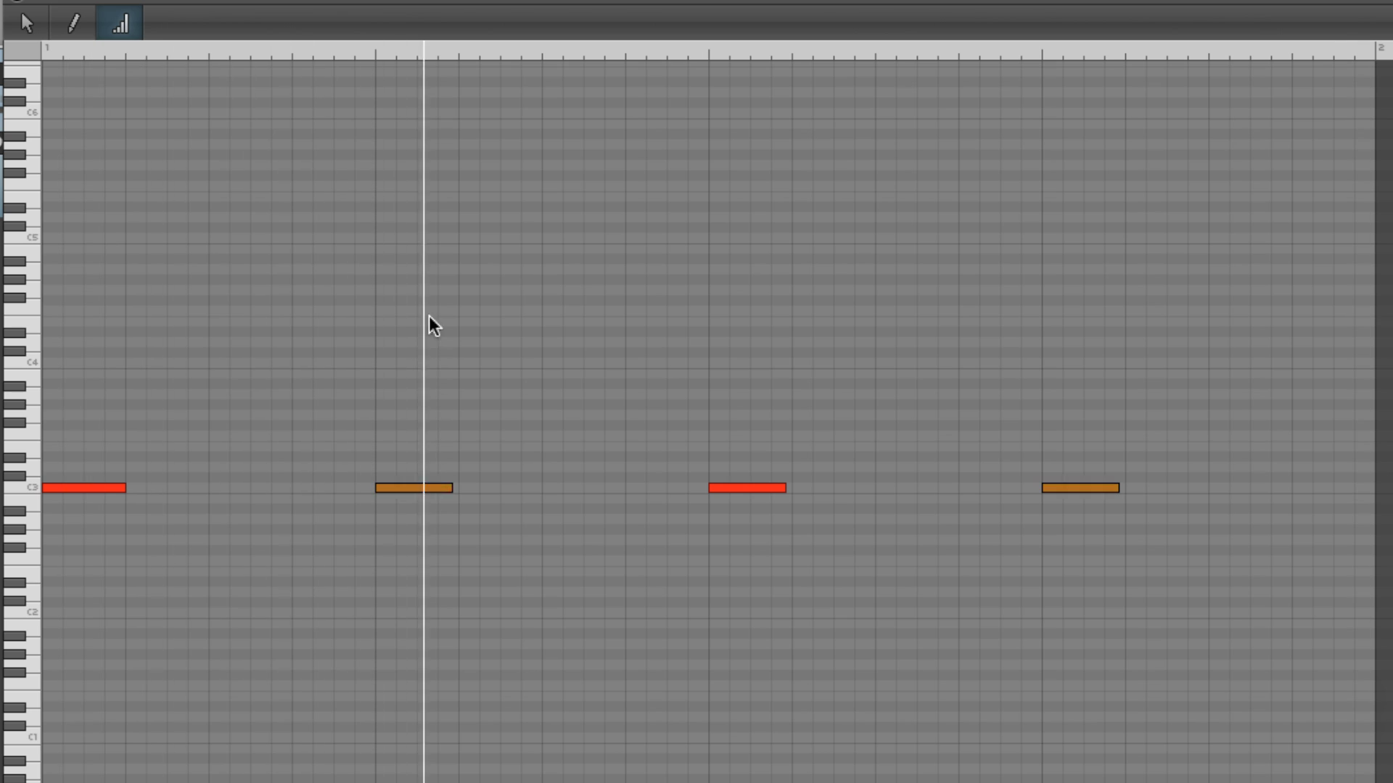
click(659, 541)
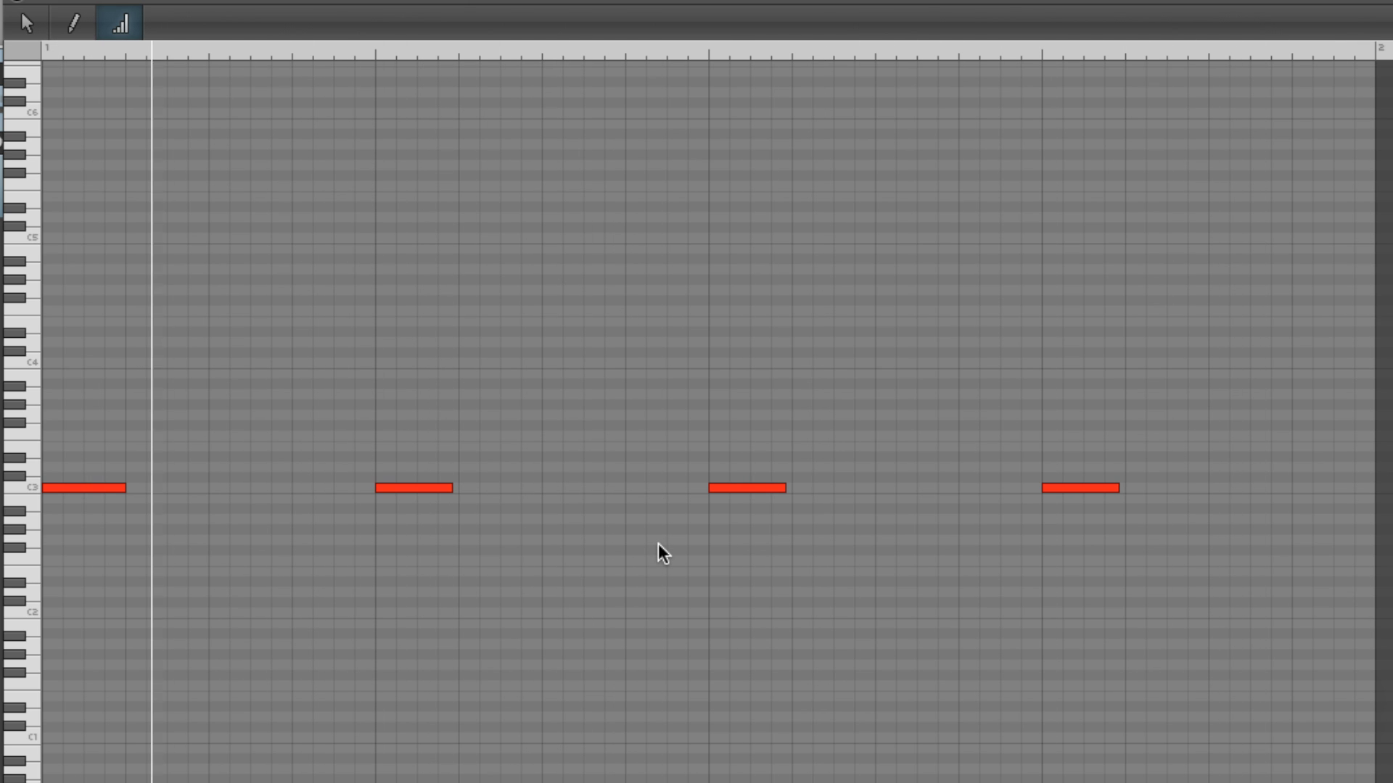
Draw snare notes one semitone above C3 on beats 2 and 4, plus a clap note on E3 at beat 4.
click(76, 20)
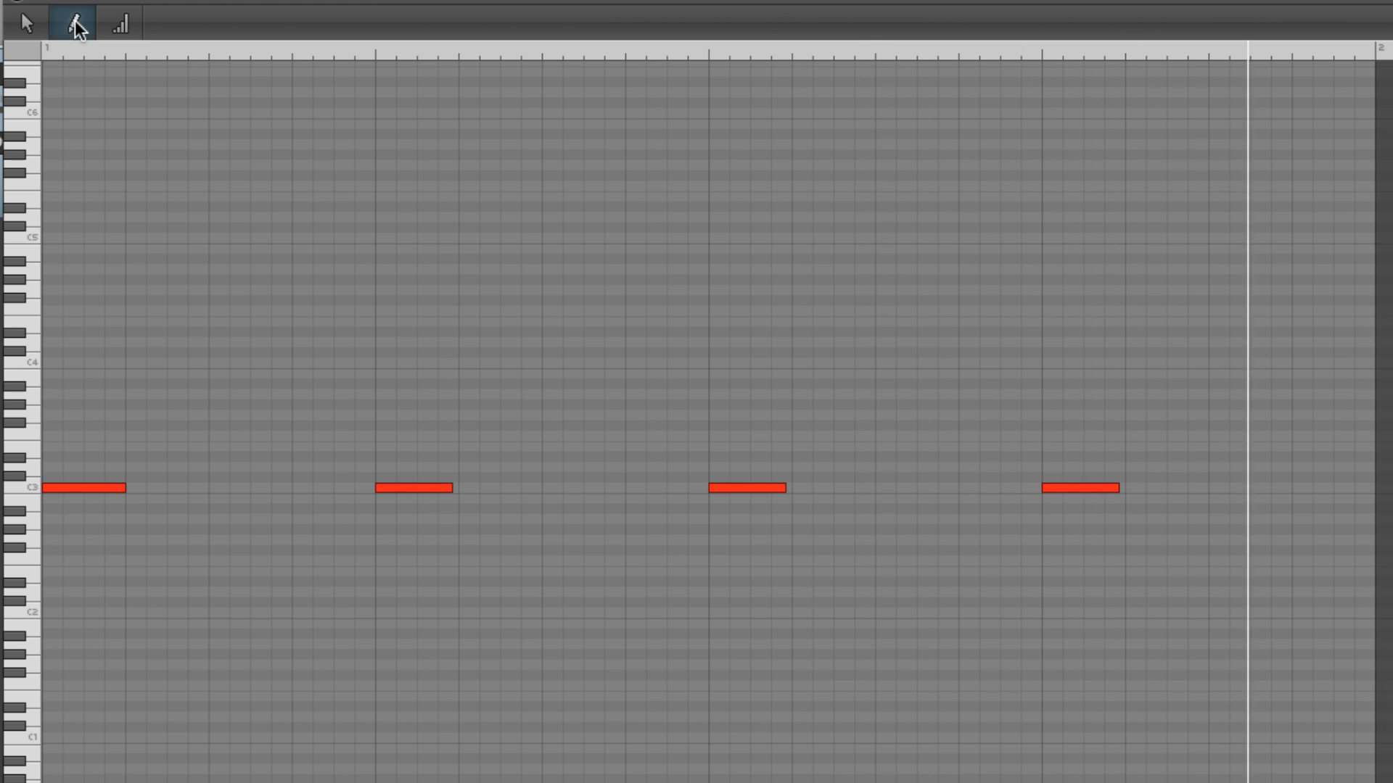
click(384, 477)
click(1055, 477)
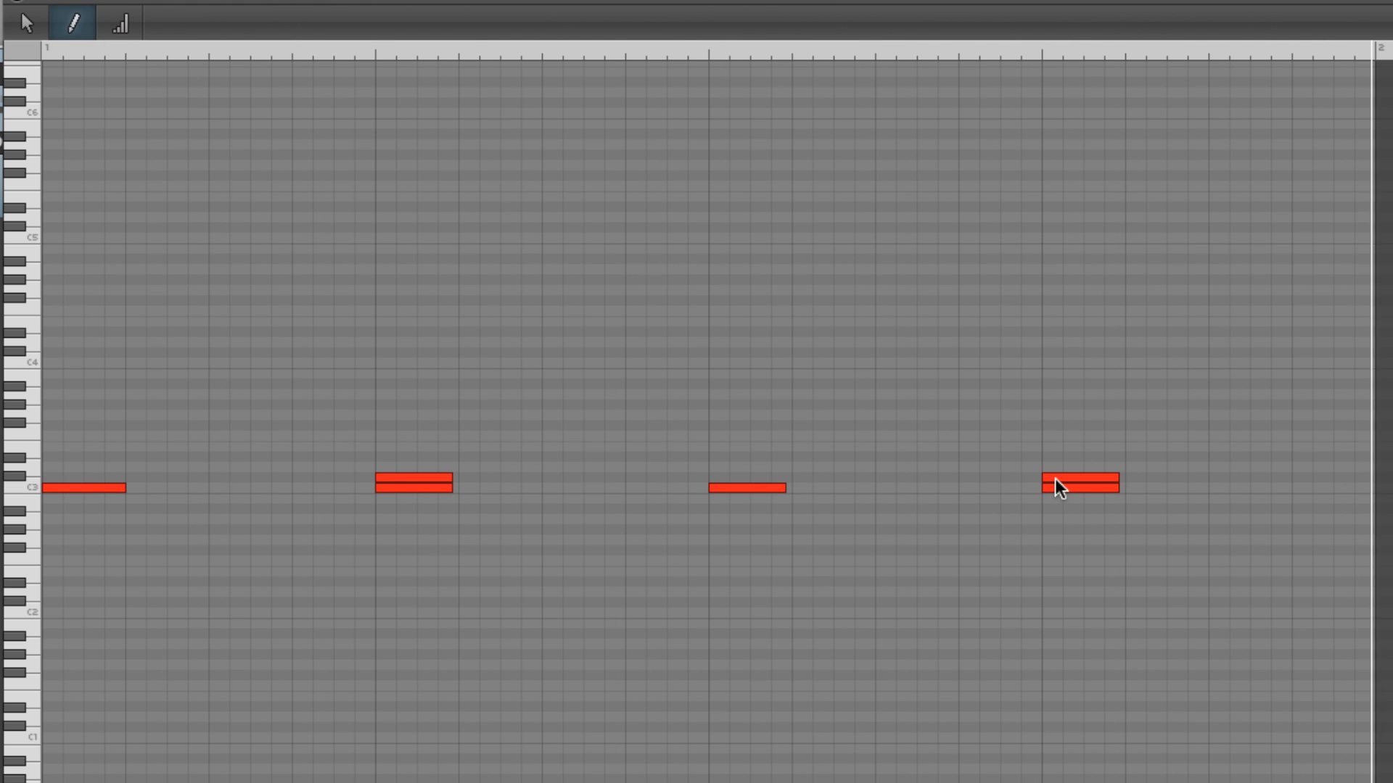
click(1051, 446)
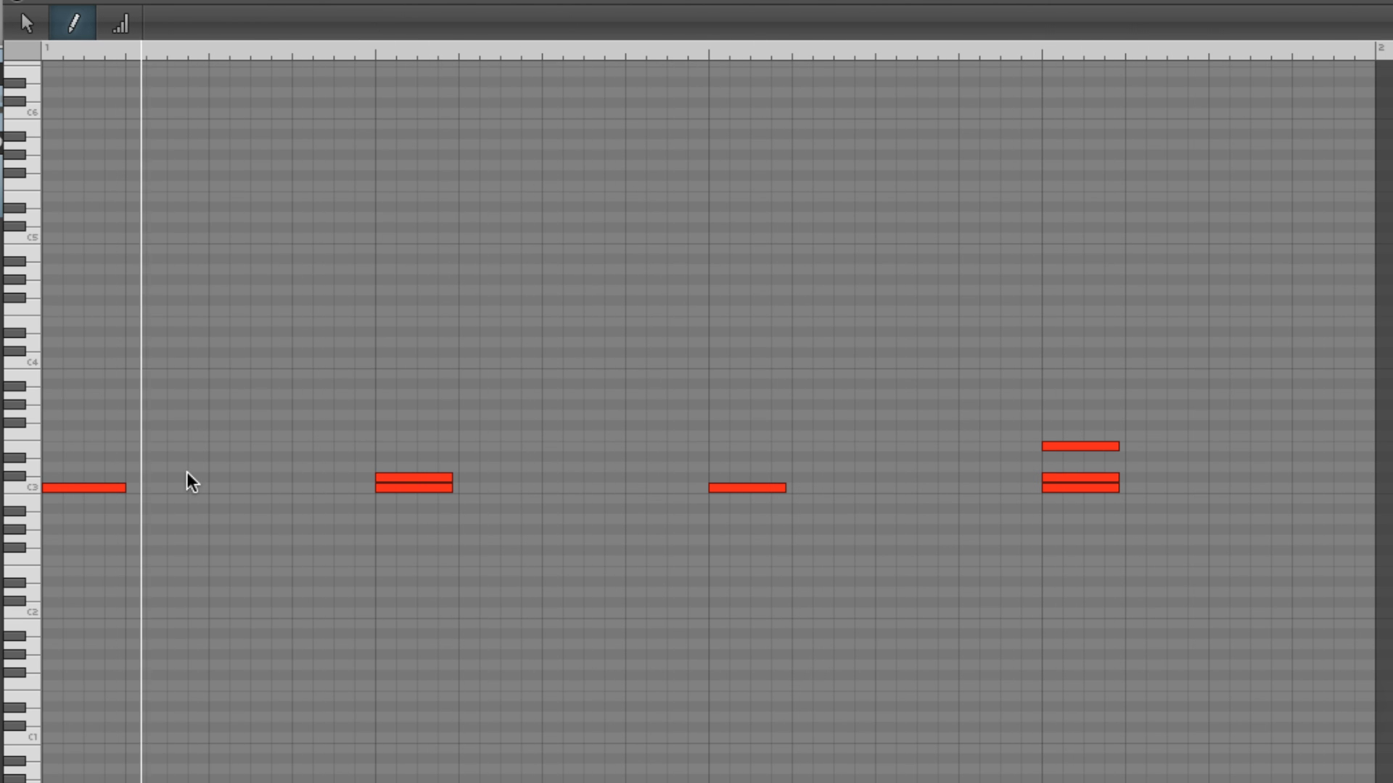
Draw closed hi-hat notes on D3 halfway between the beats throughout the bar and close the note editor.
click(223, 467)
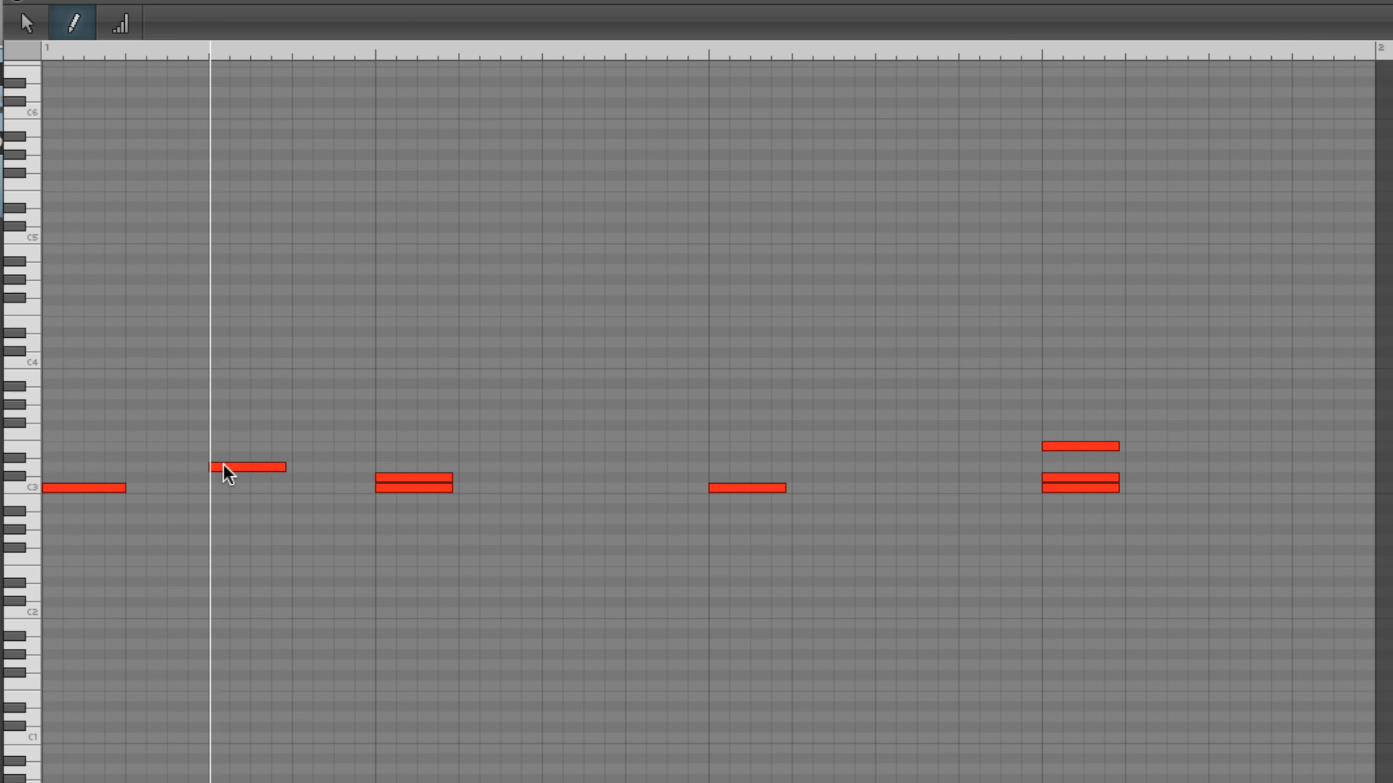
click(557, 467)
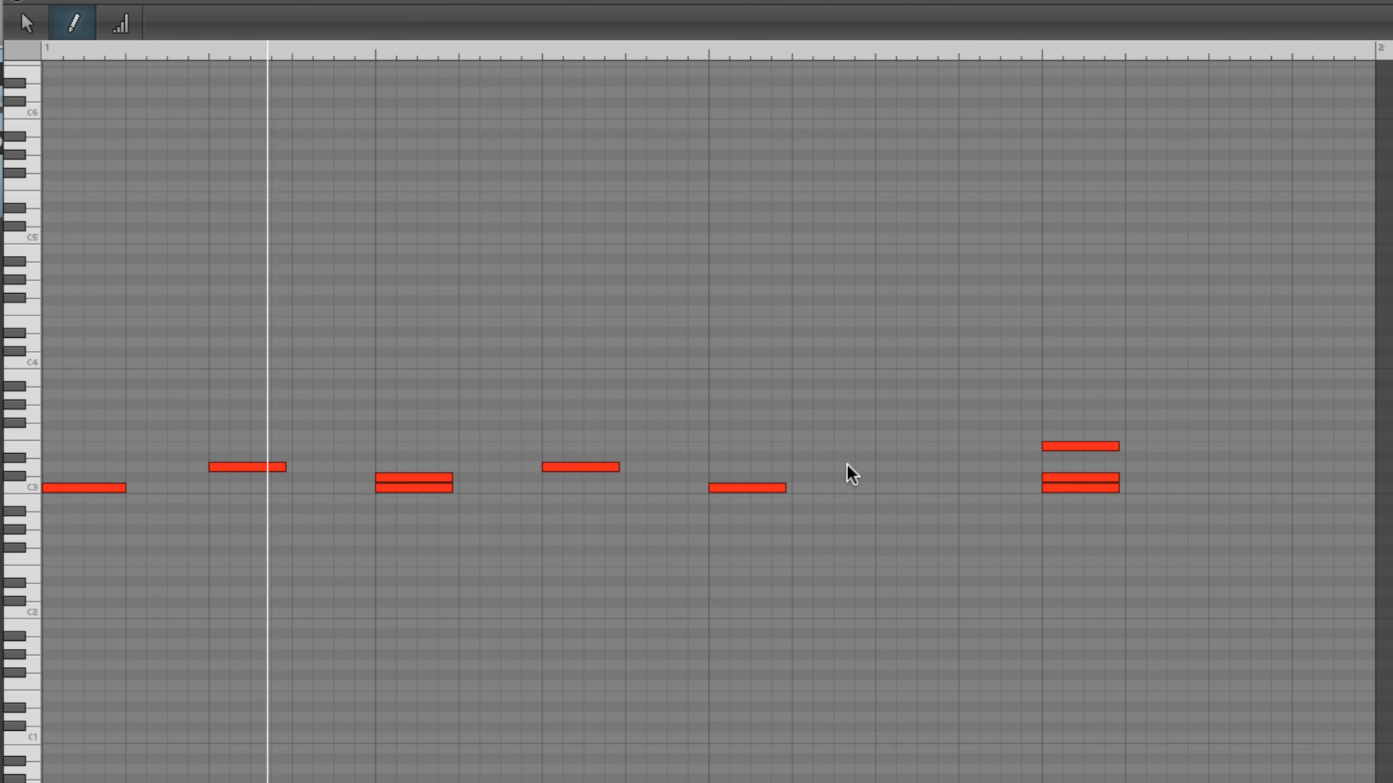
click(887, 468)
click(1233, 468)
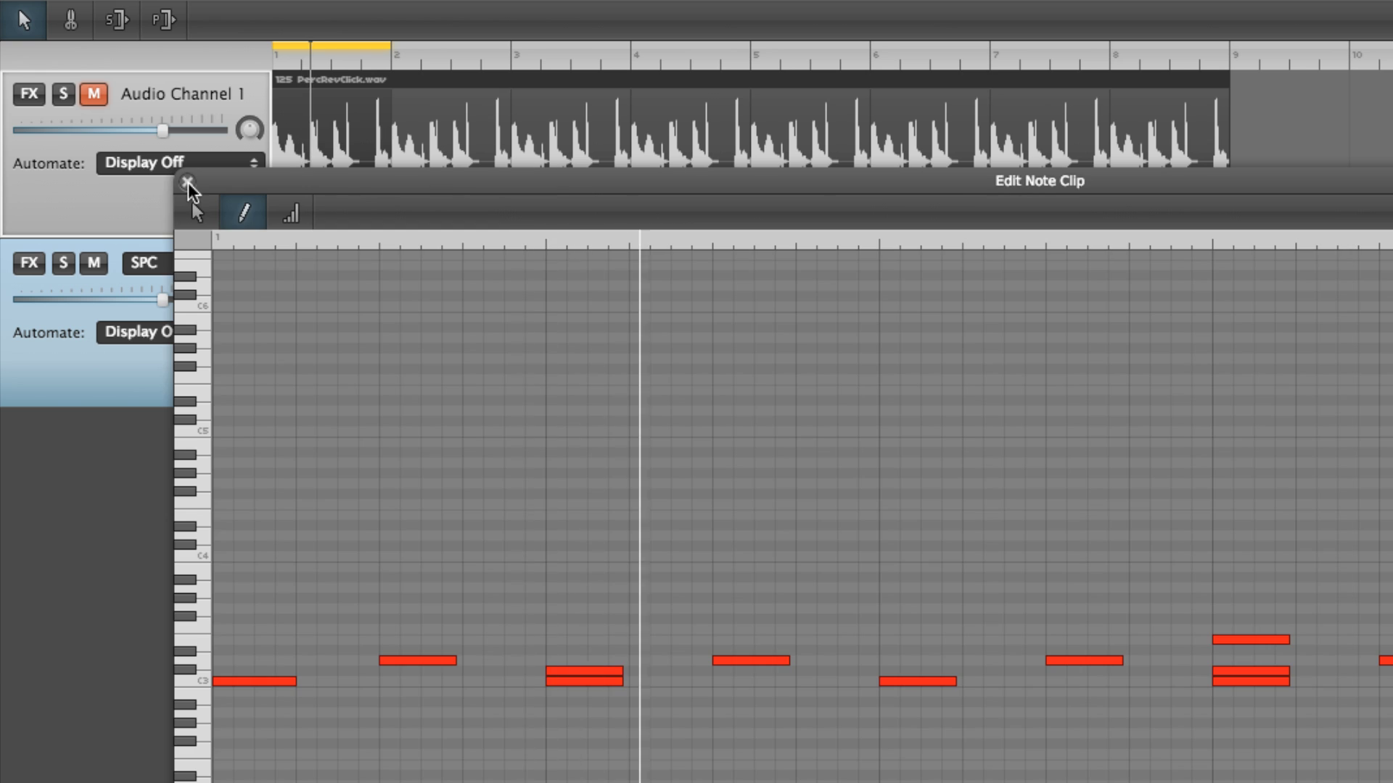
click(229, 150)
Extend the song's loop region to the start of bar 9 and loop the drum note clip up to the same point.
drag(388, 47, 1229, 53)
click(387, 251)
drag(388, 250, 1228, 249)
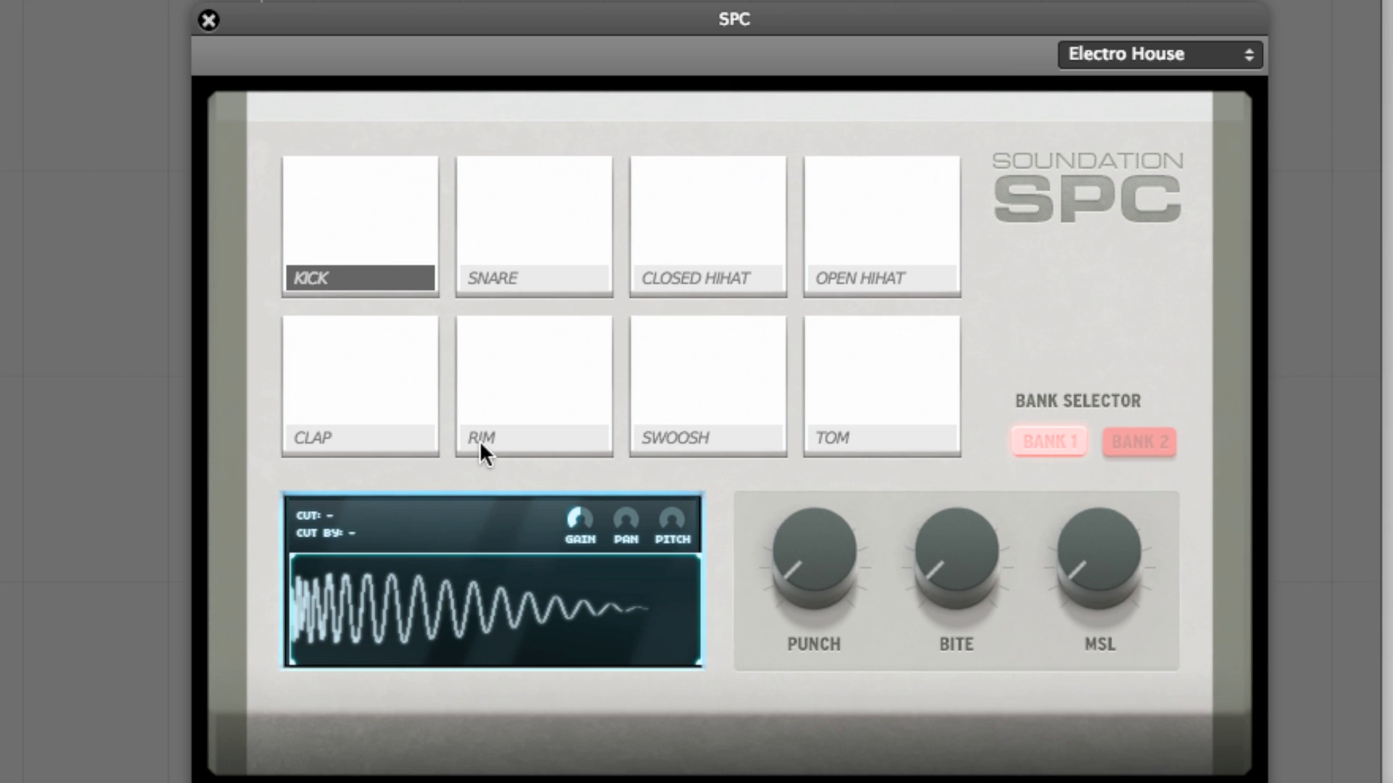
Fade out the kick sample's tail with its envelope, and try gain, pan and pitch adjustments on the snare.
drag(699, 556, 584, 532)
mouse_move(583, 529)
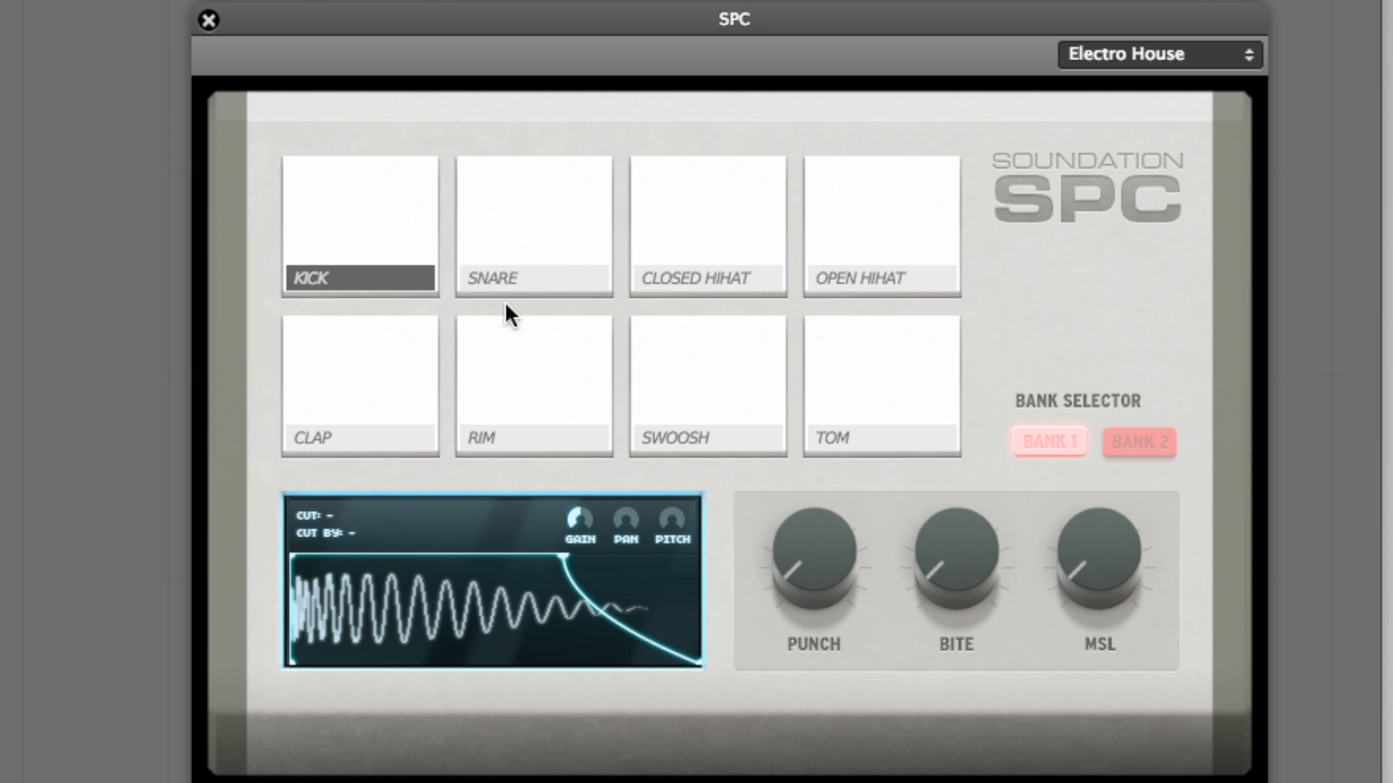
click(532, 221)
drag(580, 519, 600, 385)
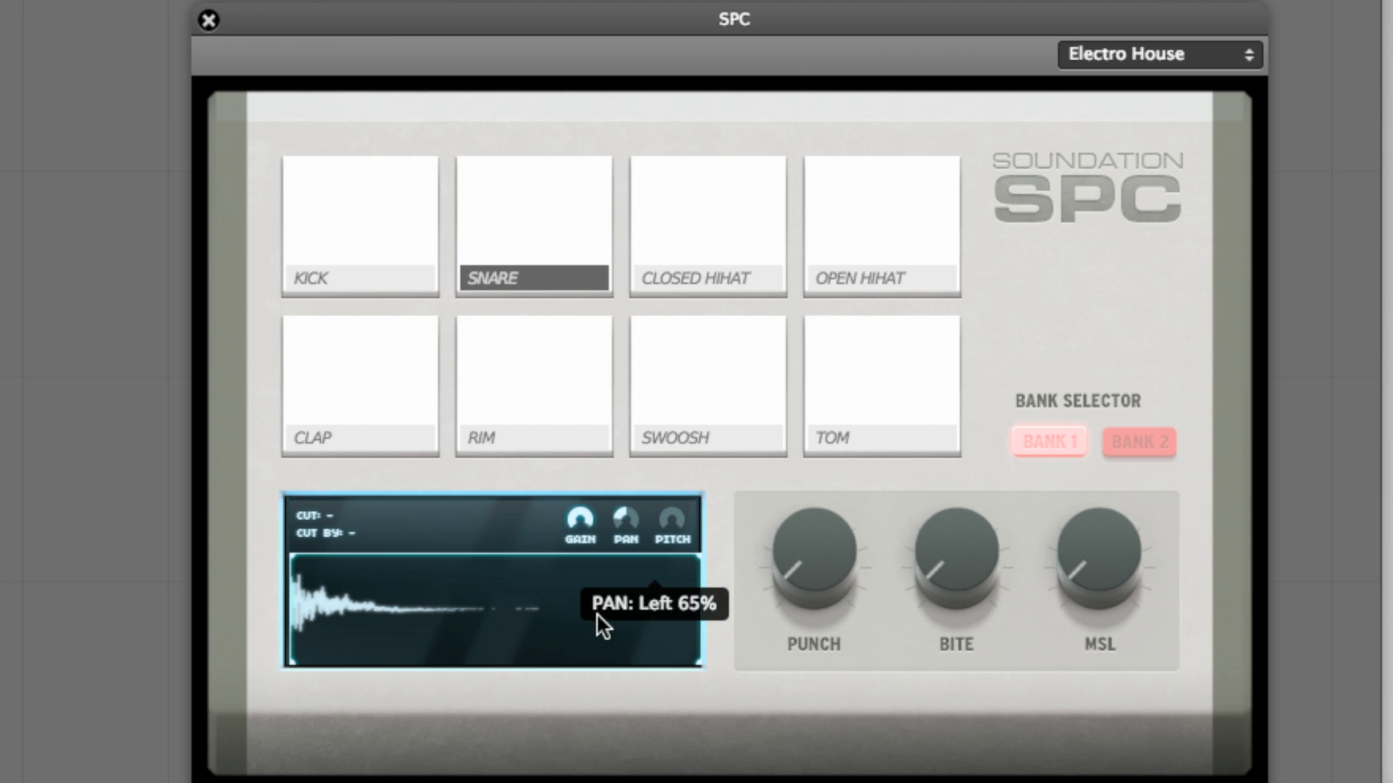
drag(666, 518, 685, 613)
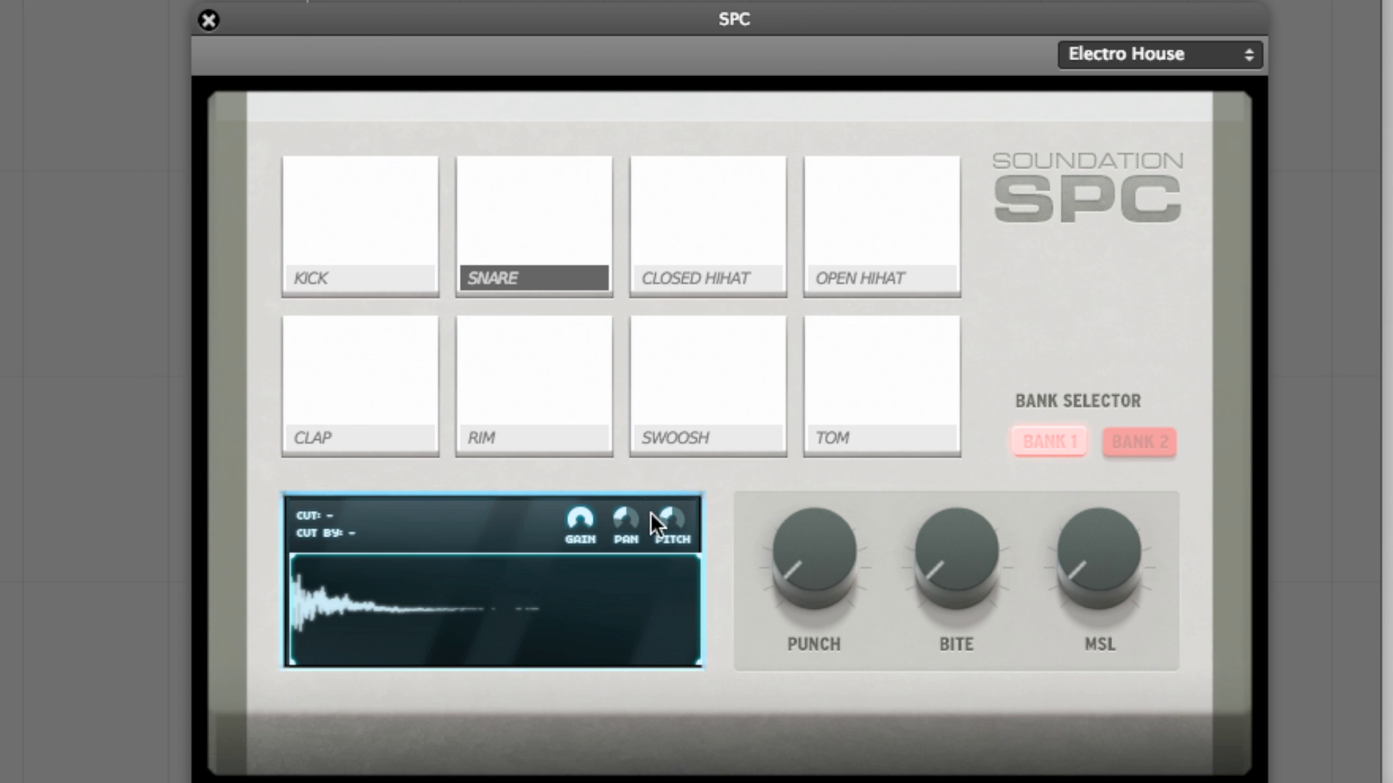
double_click(576, 517)
Raise the SPC's Punch amount, and try the Bite and MSL effects before turning both back down.
click(334, 219)
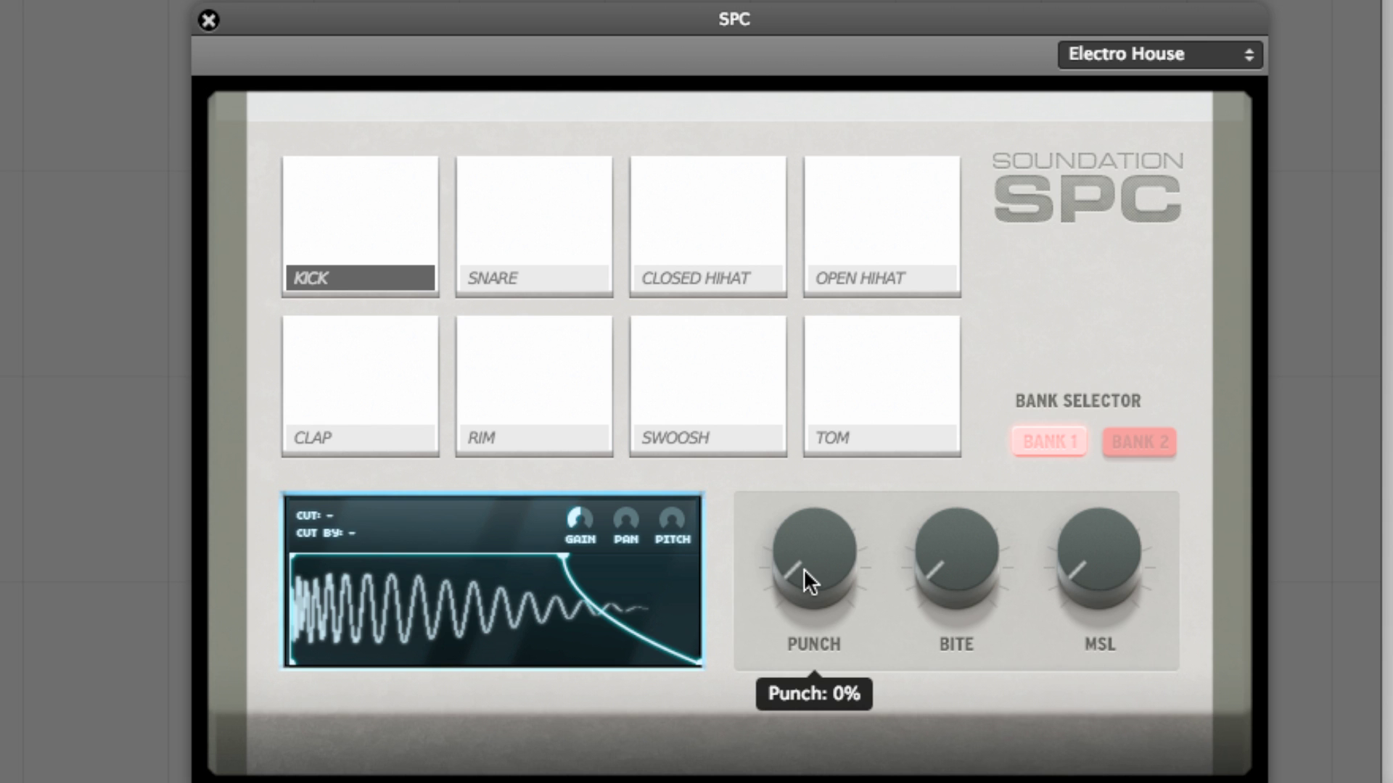
drag(803, 569, 813, 518)
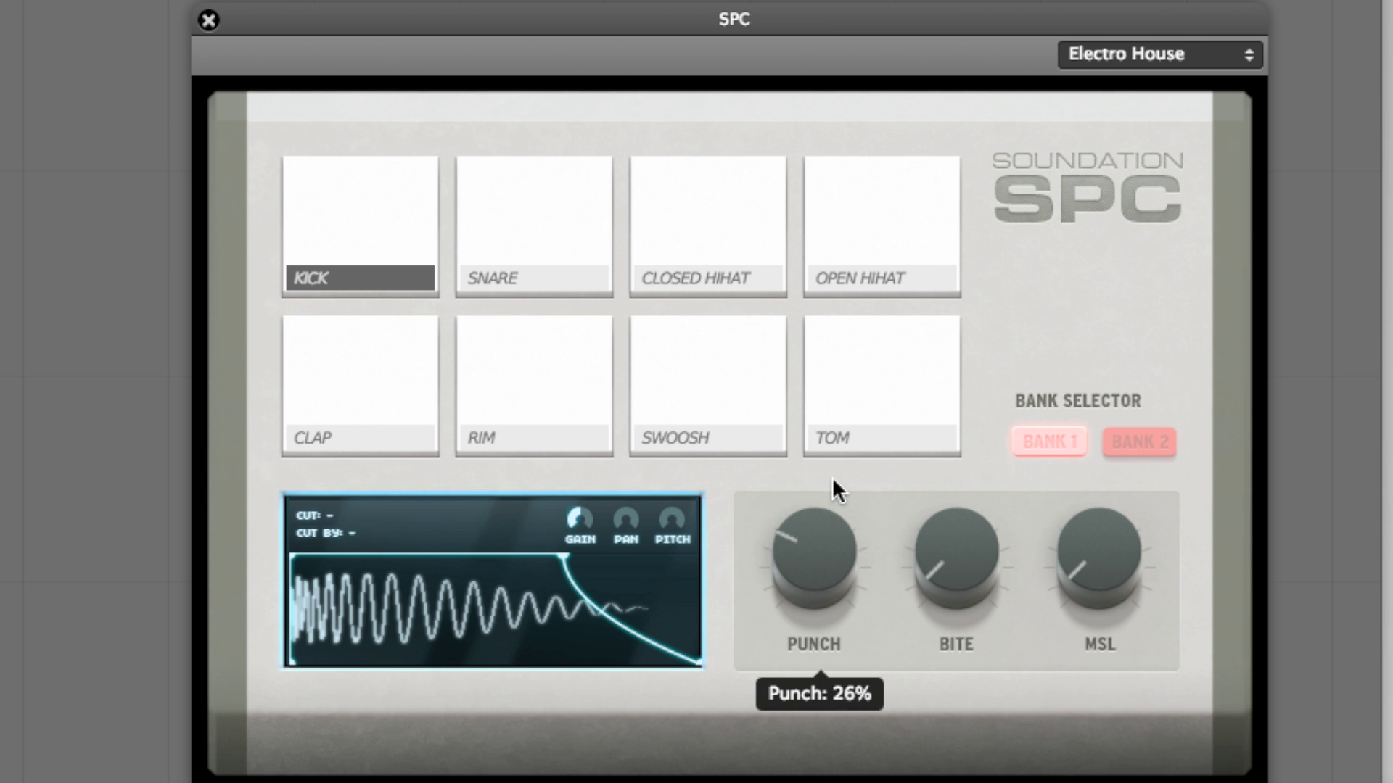
drag(836, 458, 831, 509)
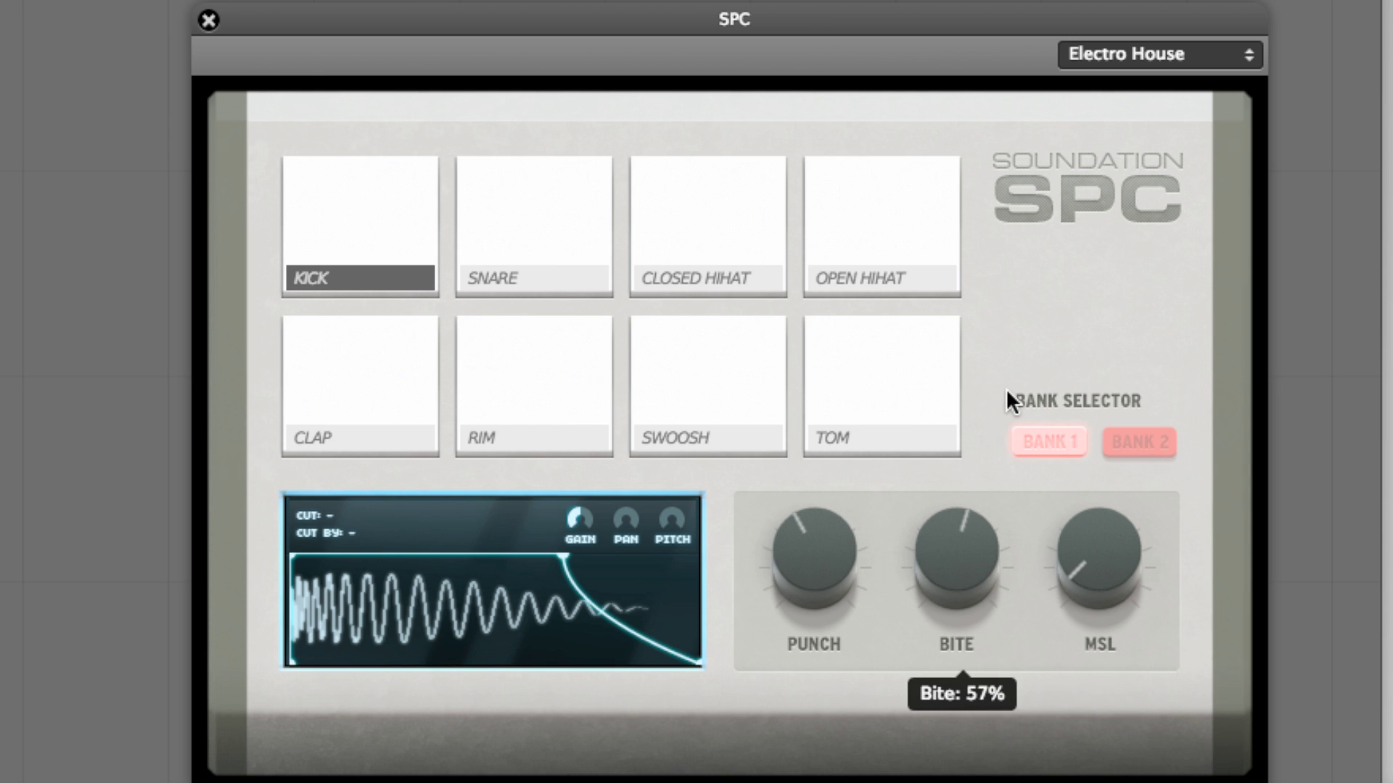
drag(1093, 517, 1113, 420)
drag(956, 534, 908, 672)
drag(1036, 590, 1052, 643)
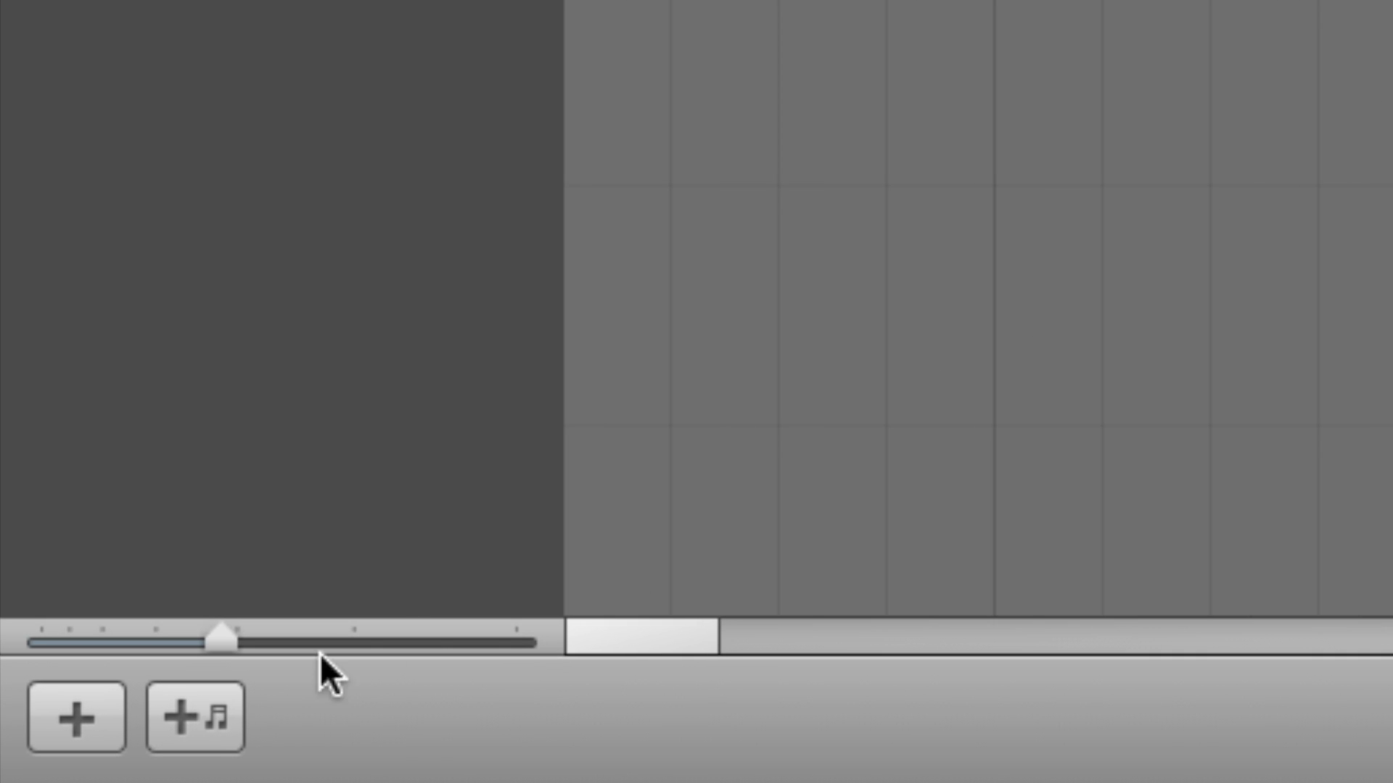
Add a new instrument channel, set its instrument to The Wub Machine, and open its virtual keyboard before closing it again.
click(196, 716)
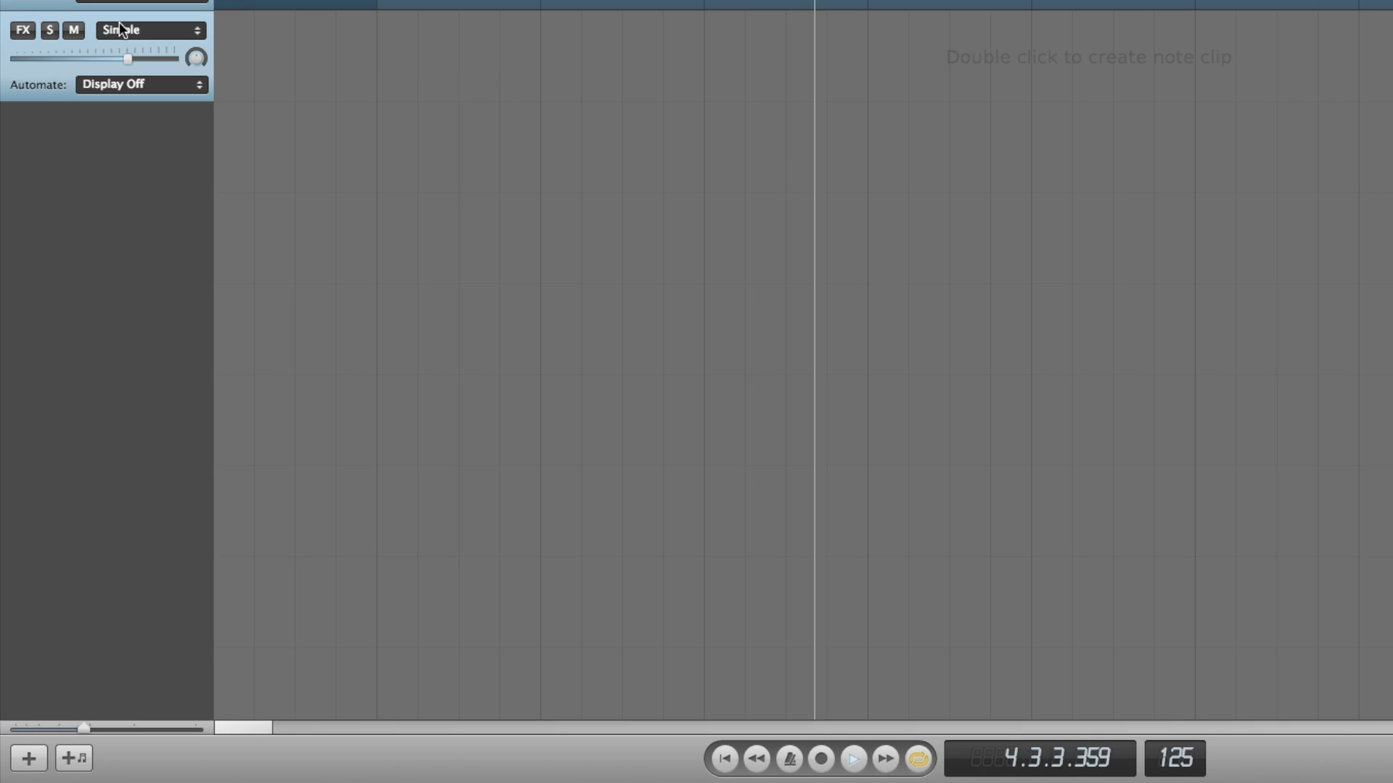
click(132, 40)
click(174, 234)
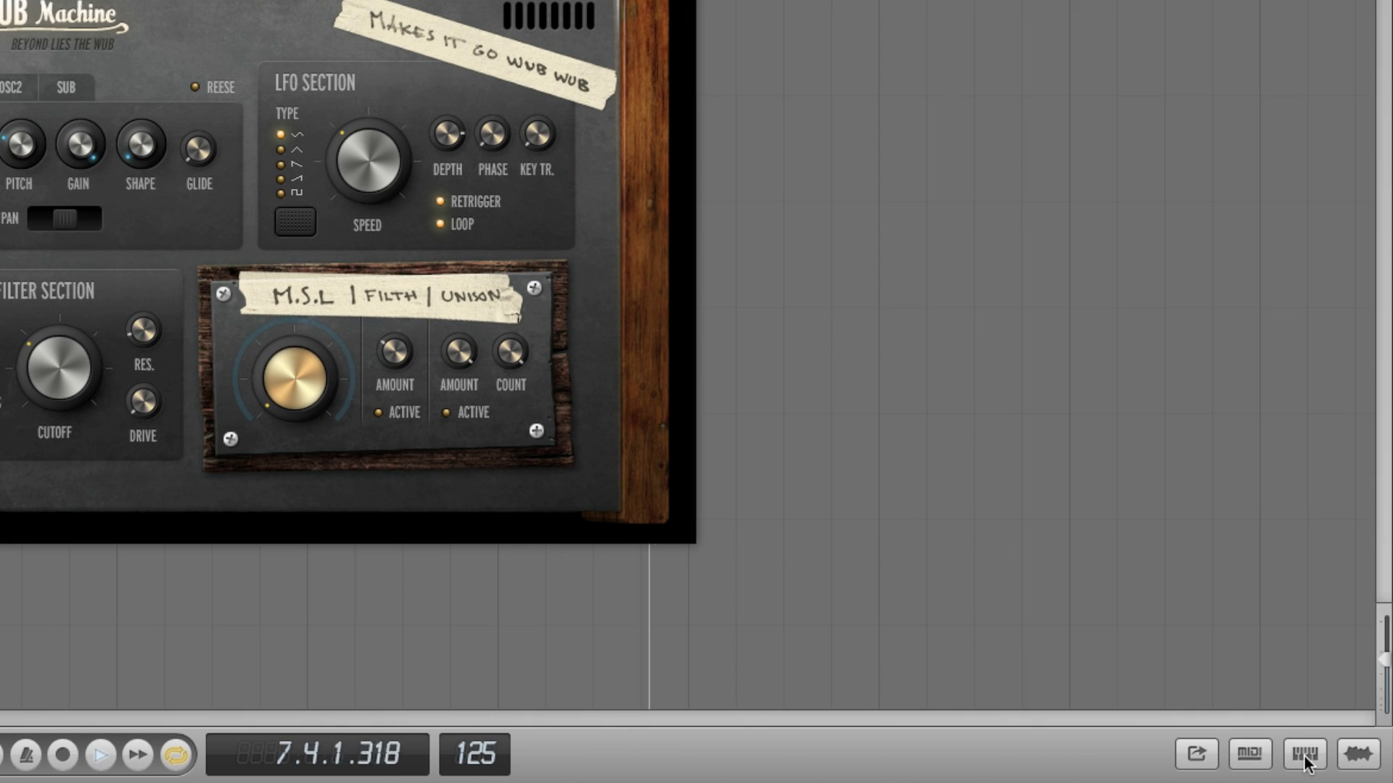
click(1304, 755)
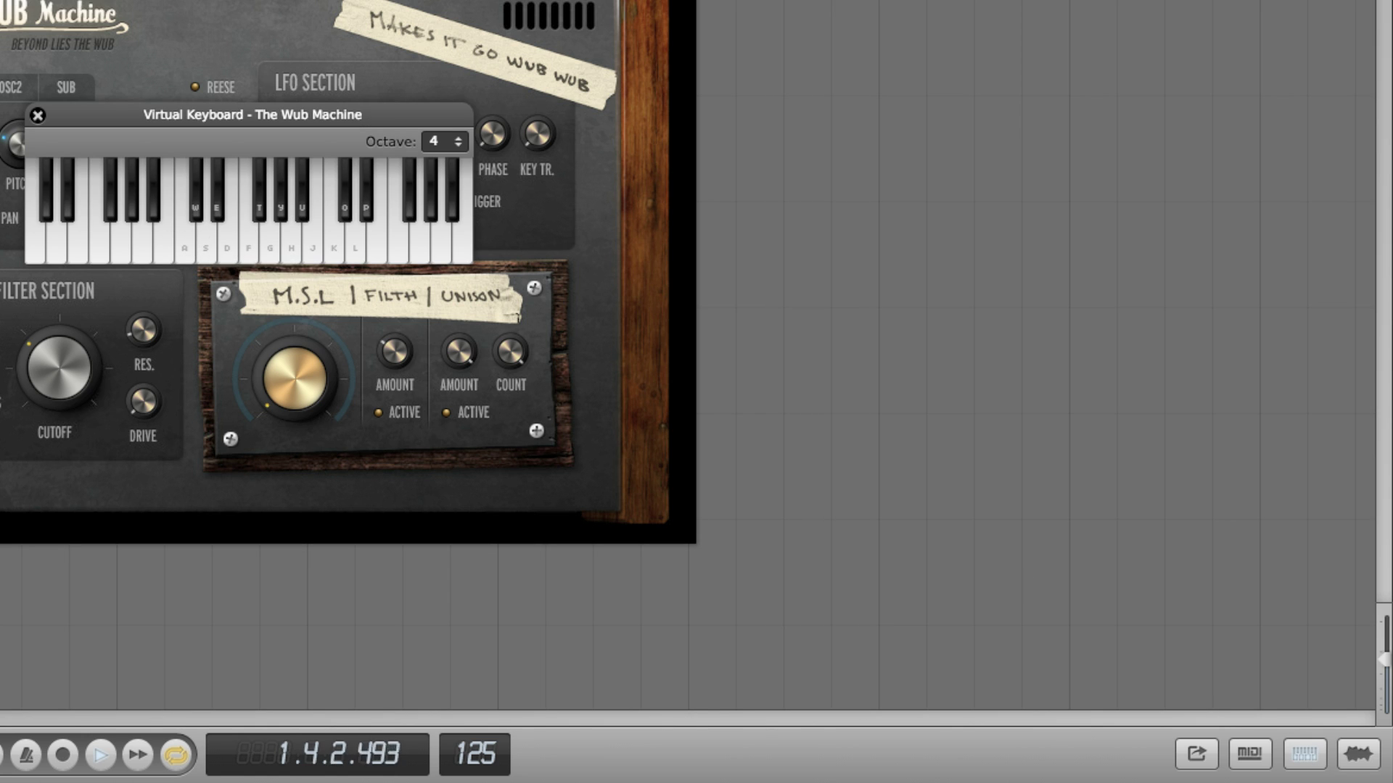
click(1304, 754)
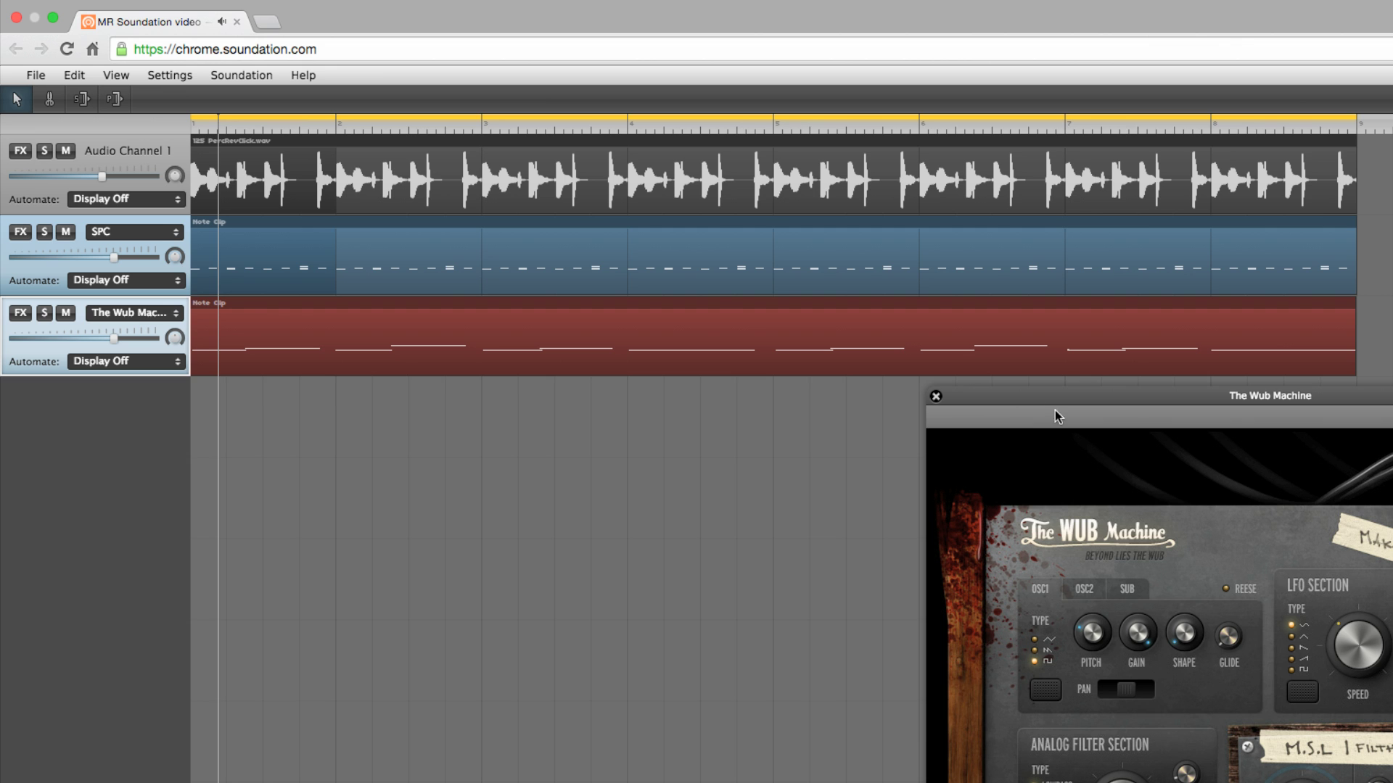
Delete the tiny stray note at the start of bar 7 in the Wub Machine's note clip and quantize the notes to 1/8.
click(1352, 362)
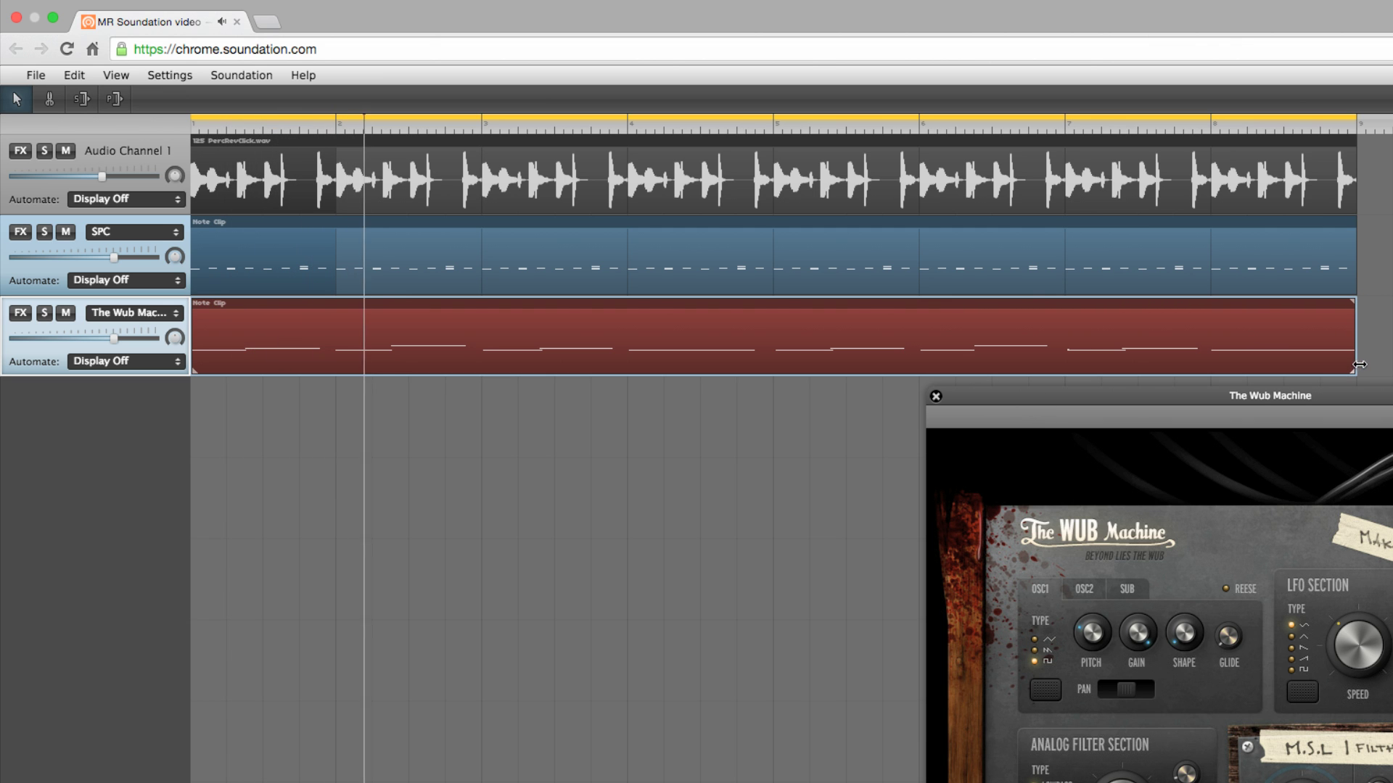
double_click(945, 315)
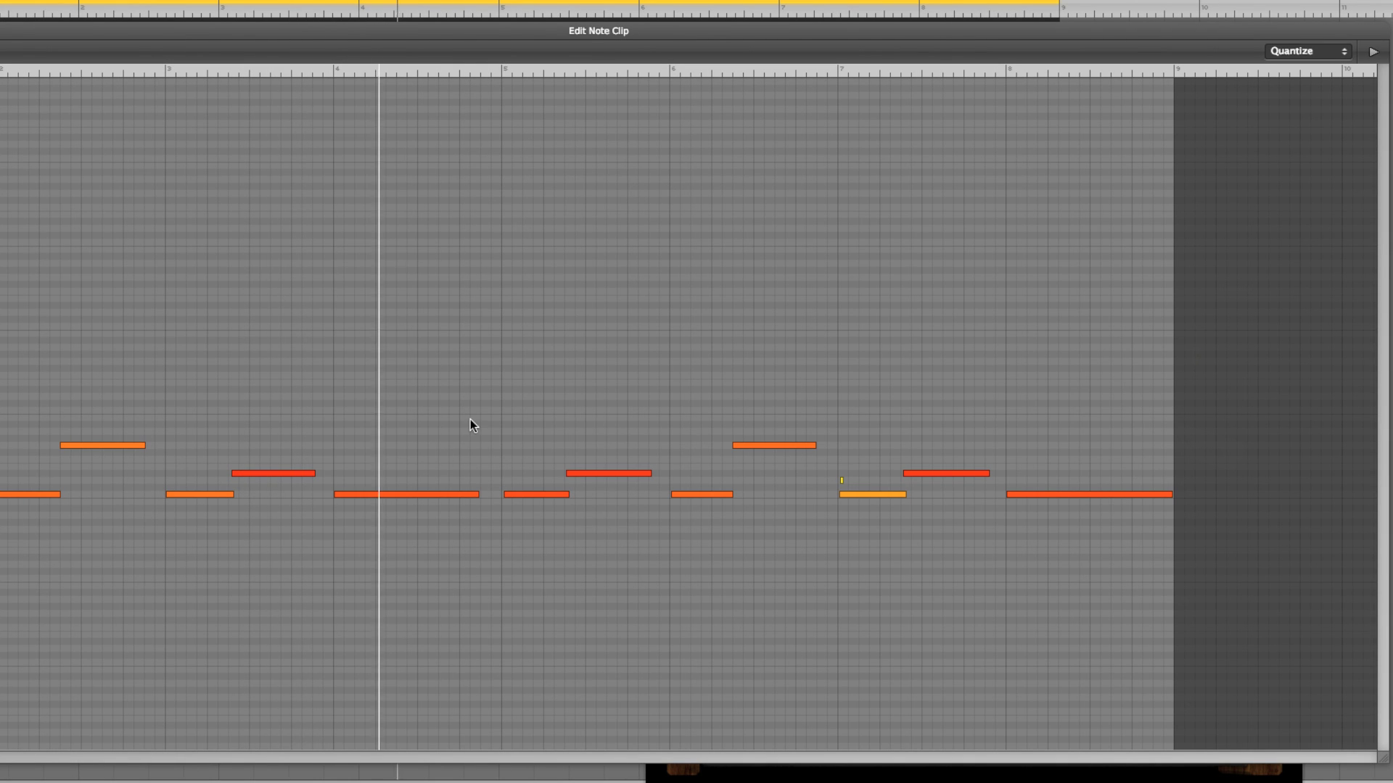
drag(820, 476, 853, 483)
key(Delete)
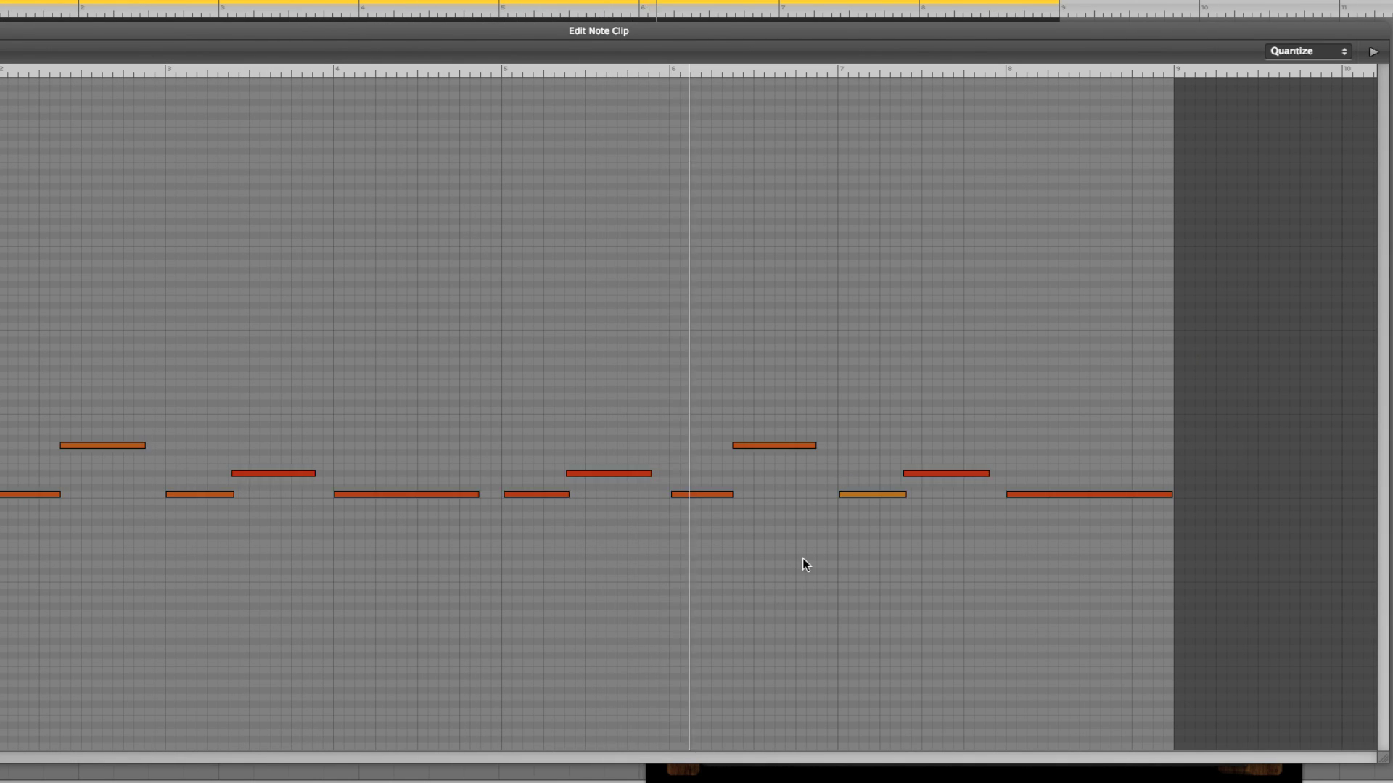
click(1316, 51)
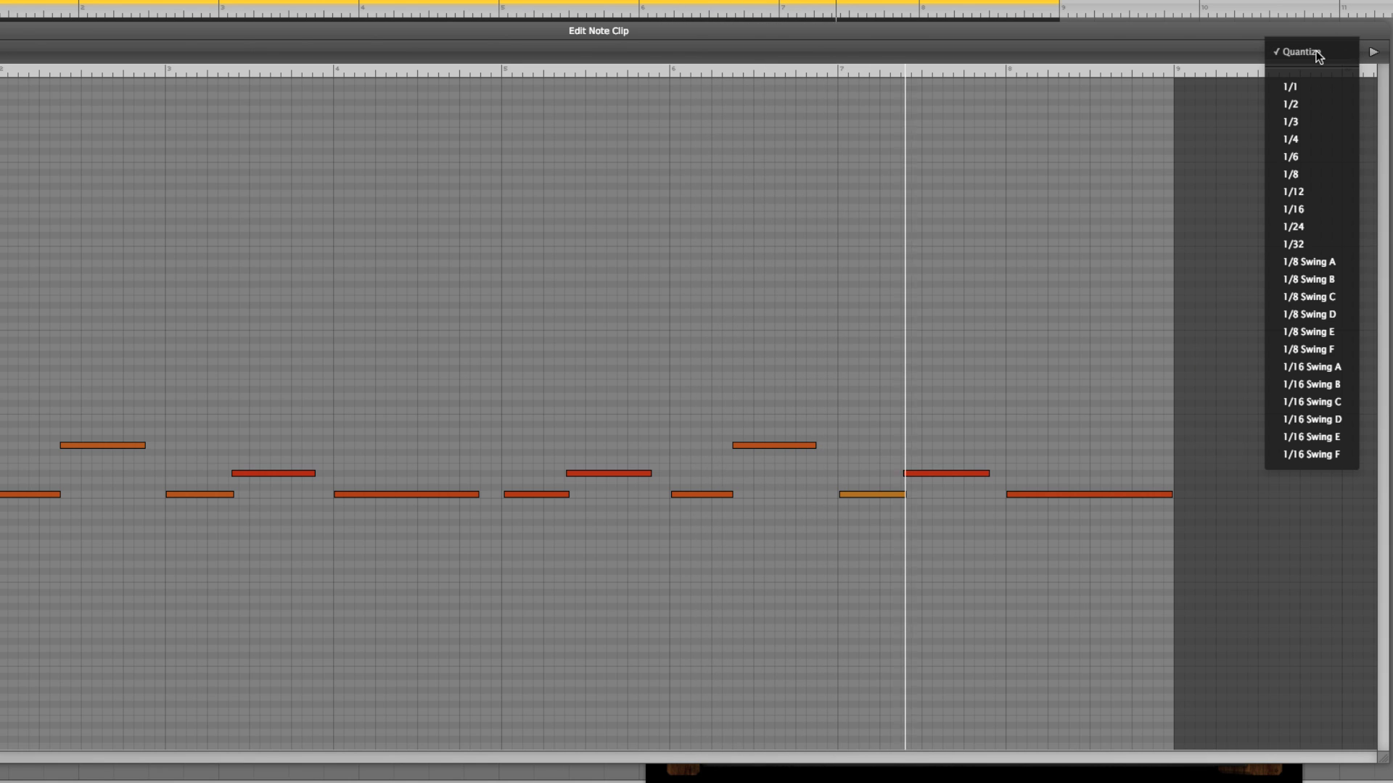
click(1309, 179)
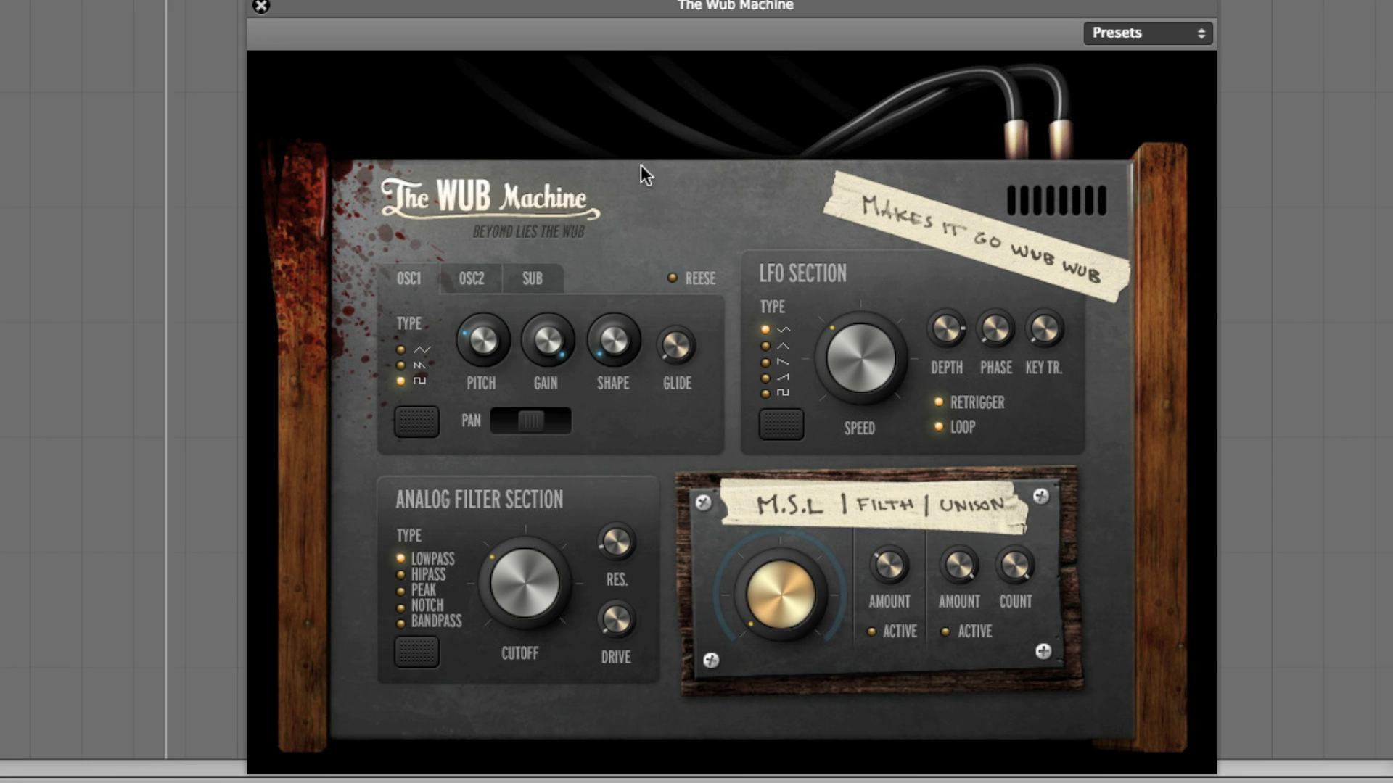
Try different LFO Speed settings on The Wub Machine.
mouse_move(906, 388)
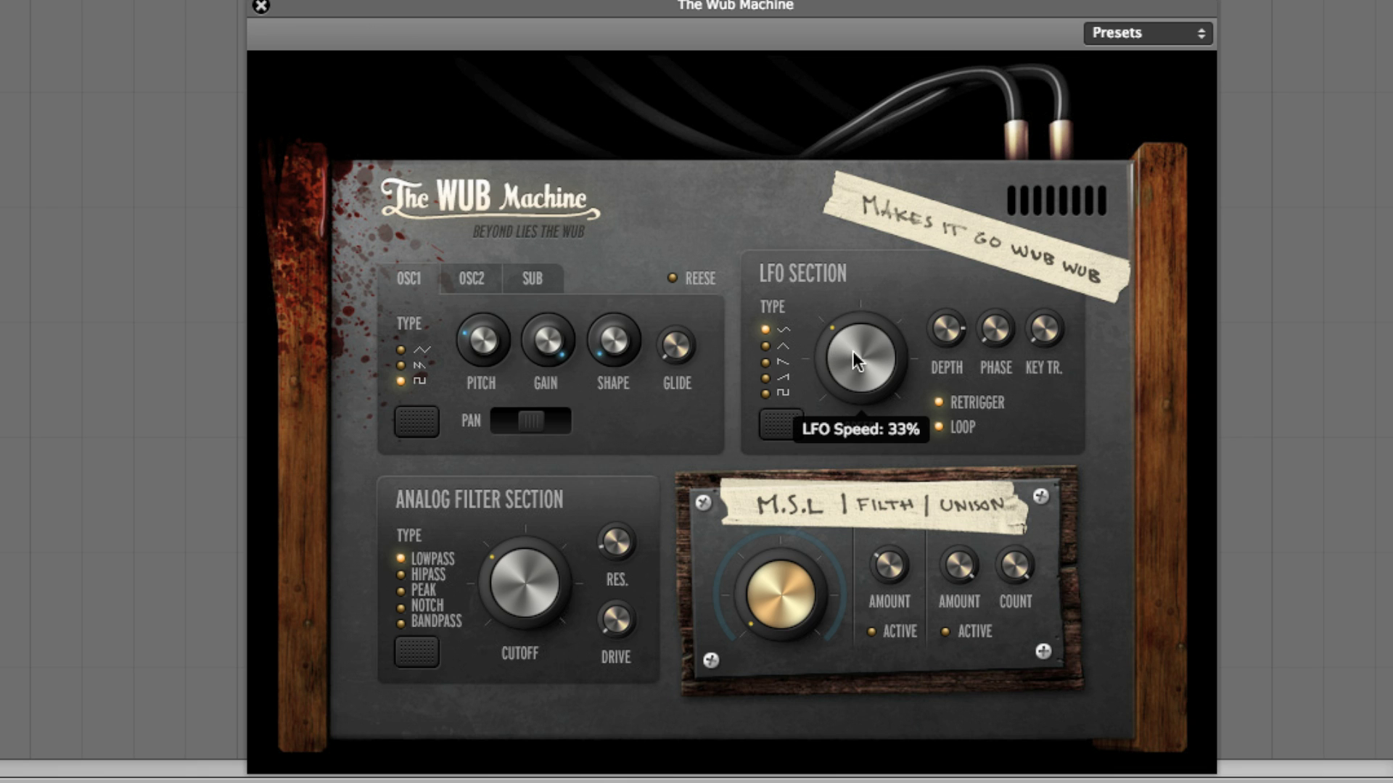
mouse_move(868, 356)
mouse_down()
mouse_move(885, 307)
mouse_move(849, 390)
mouse_move(856, 374)
mouse_up()
drag(872, 298, 848, 364)
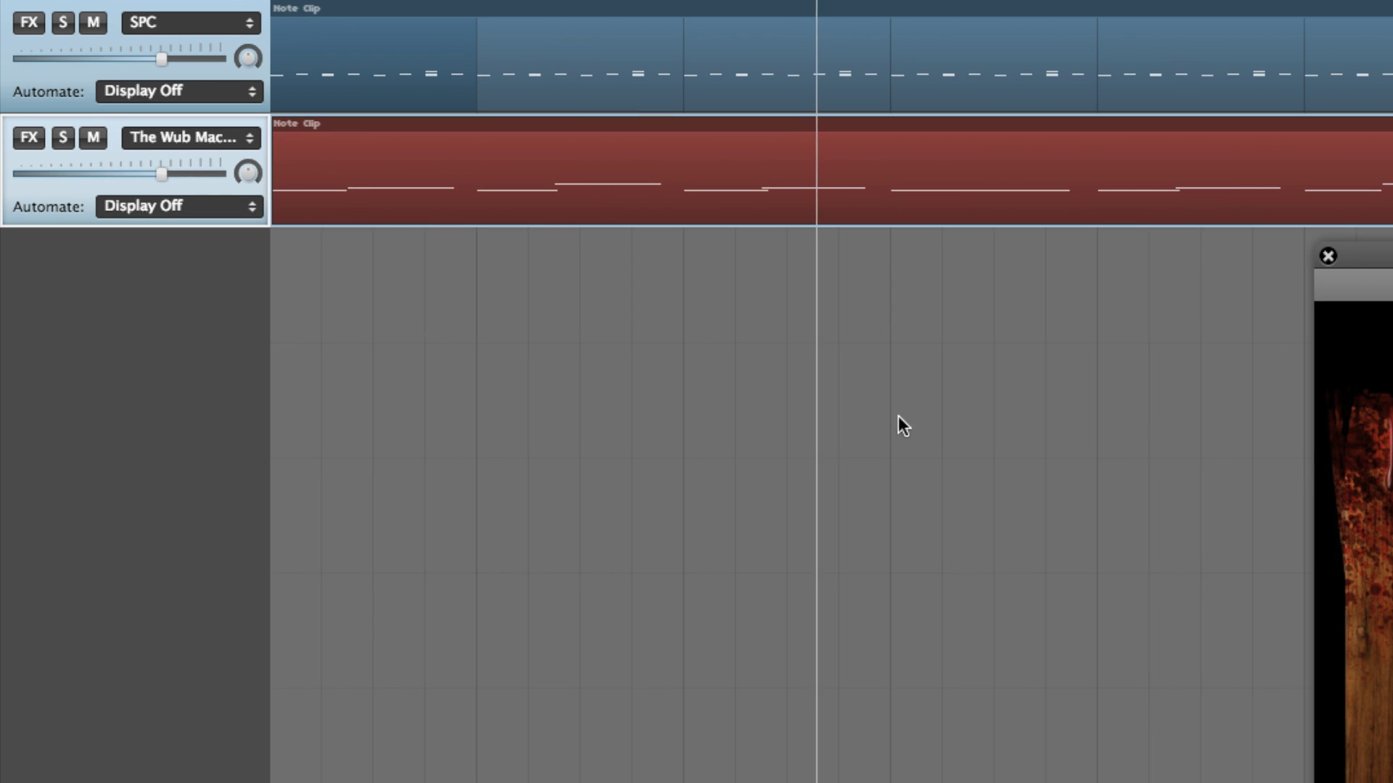
click(168, 209)
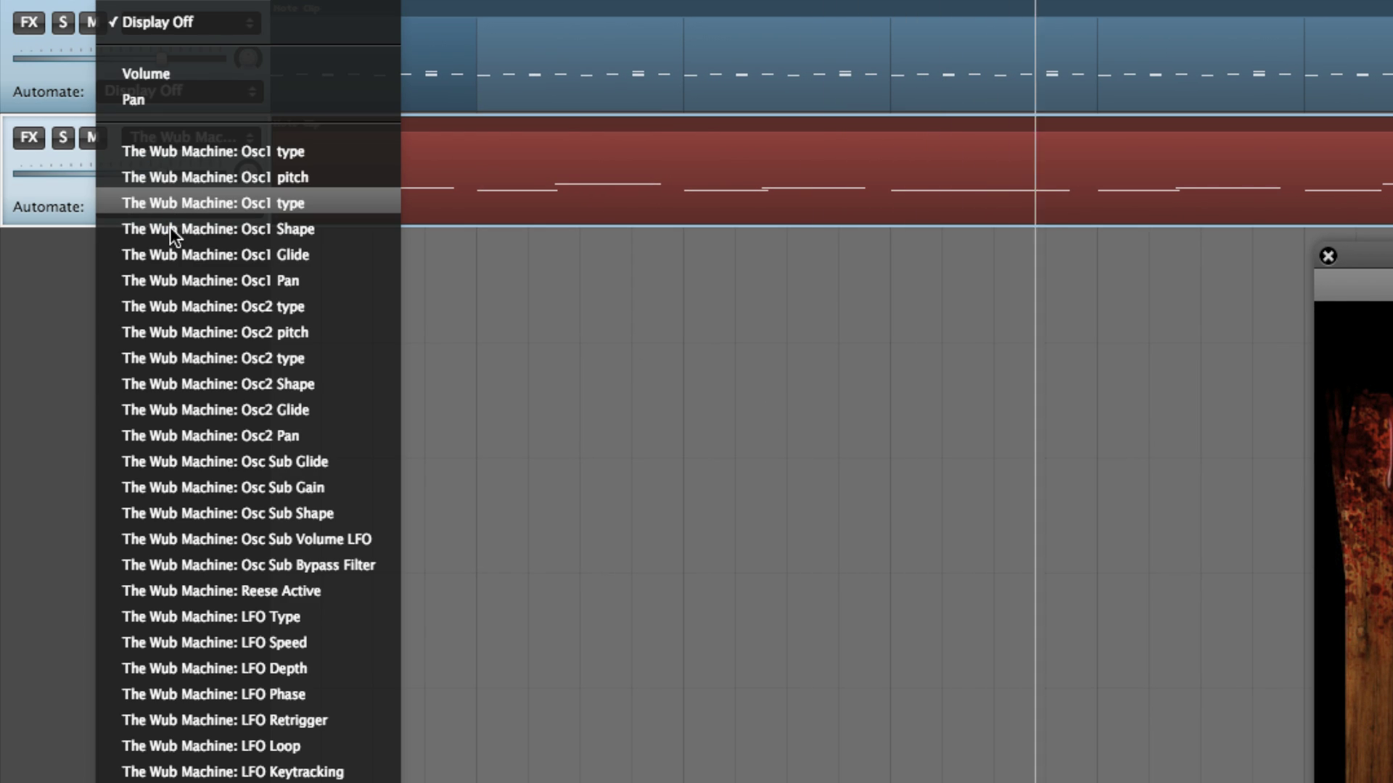
click(265, 642)
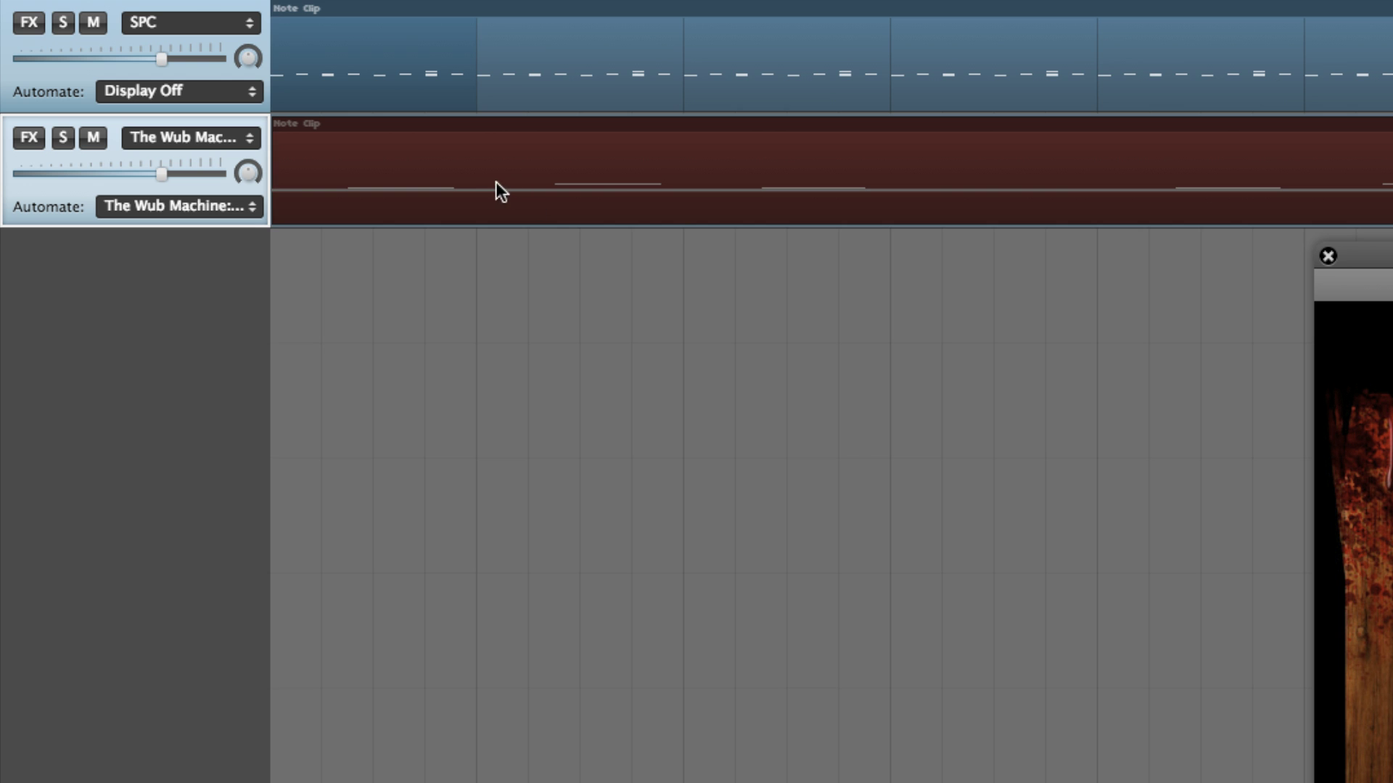
click(351, 192)
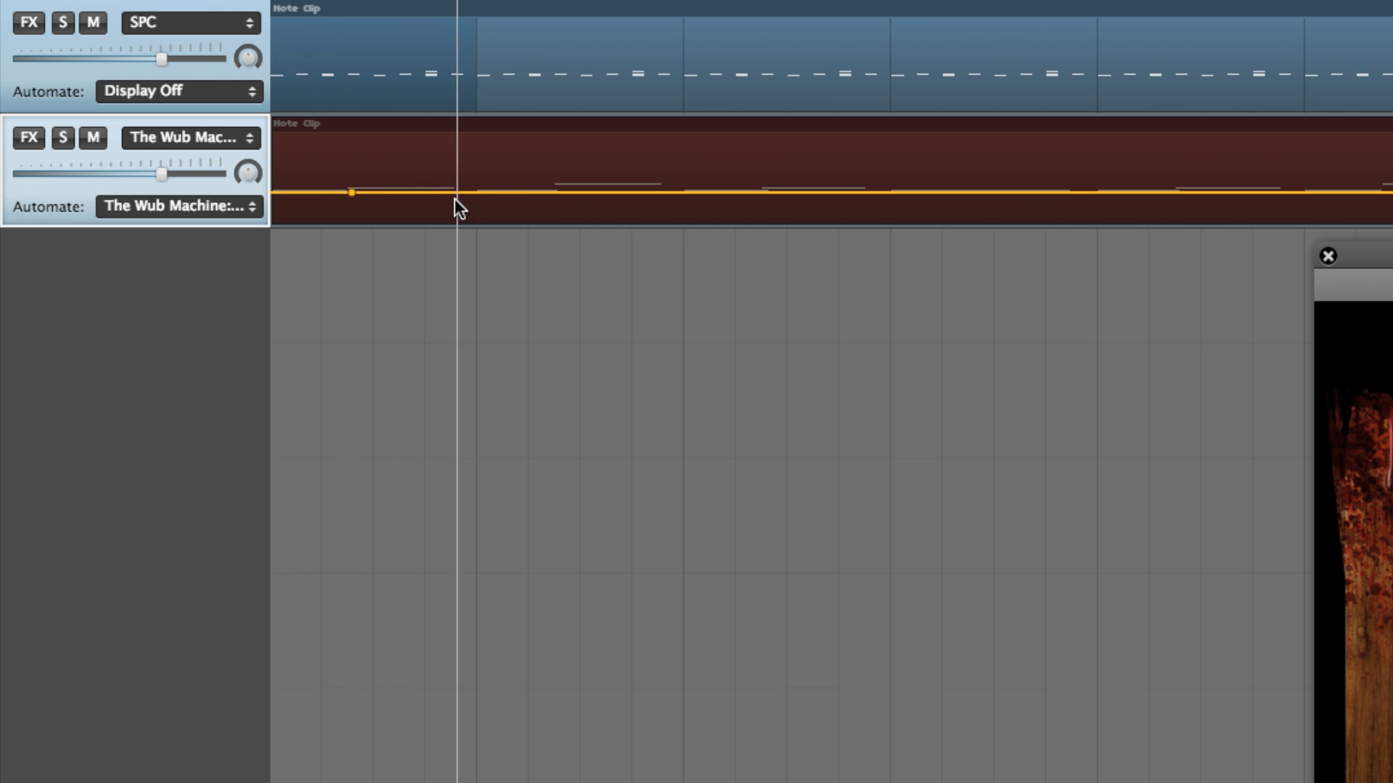
click(420, 192)
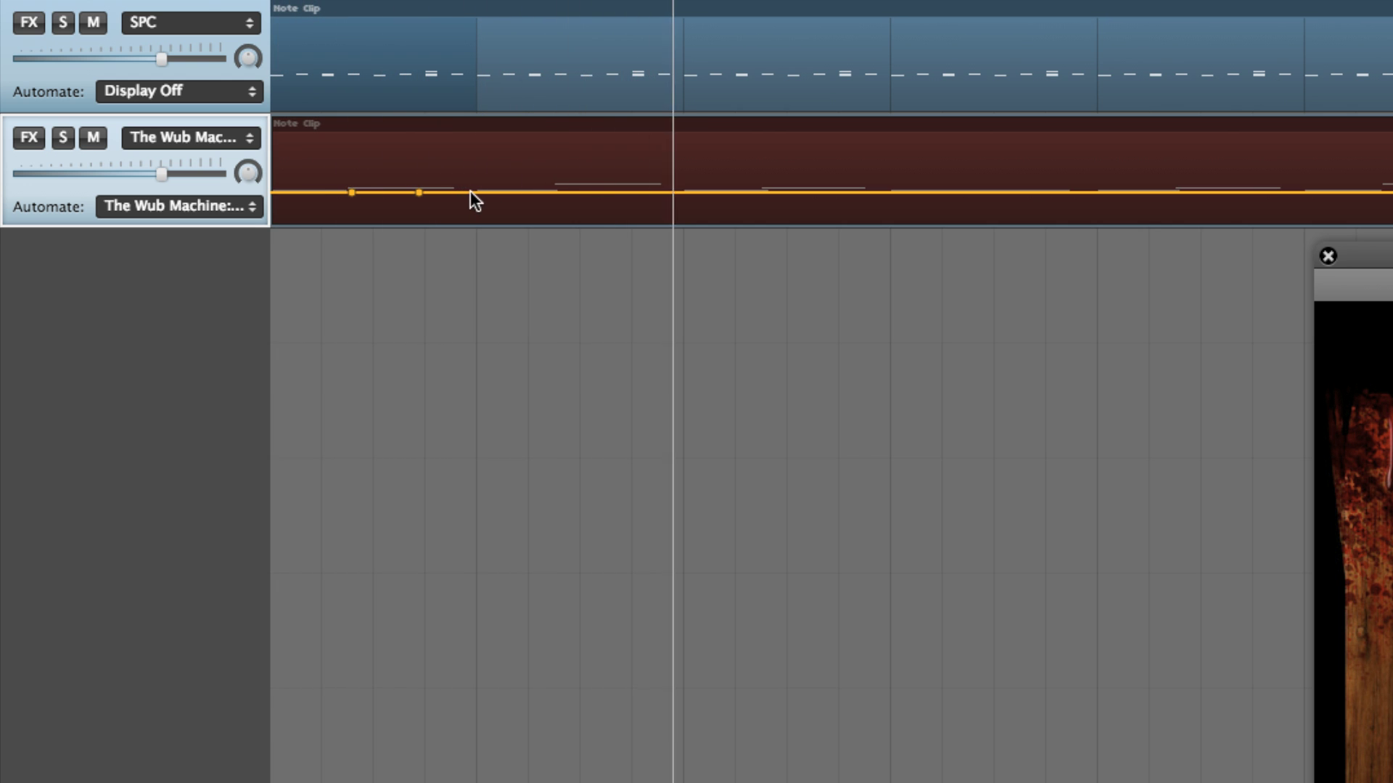
click(464, 194)
drag(420, 192, 420, 140)
drag(464, 194, 468, 189)
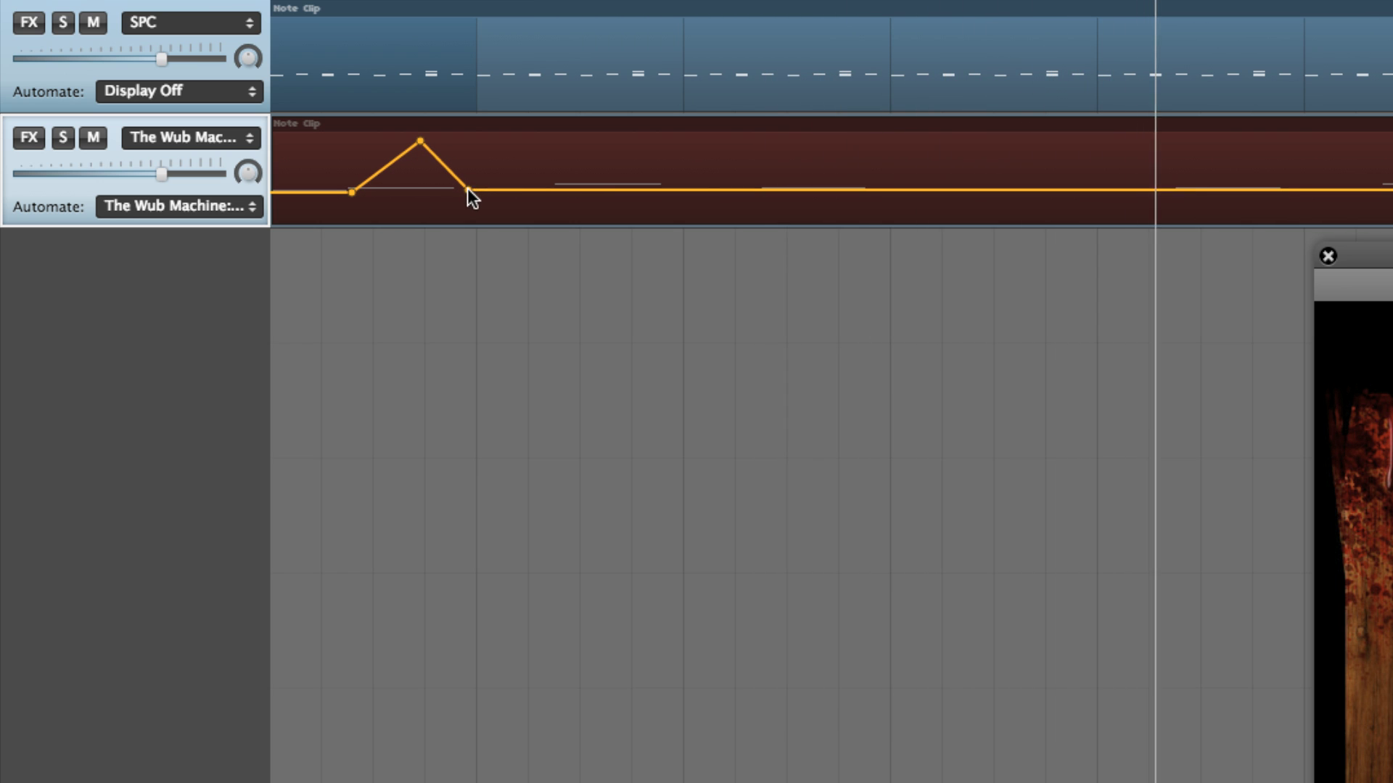
Add LFO Speed automation points forming a smaller peak late in bar 2 and a dip late in bar 3 that recovers at bar 4.
click(570, 190)
click(629, 156)
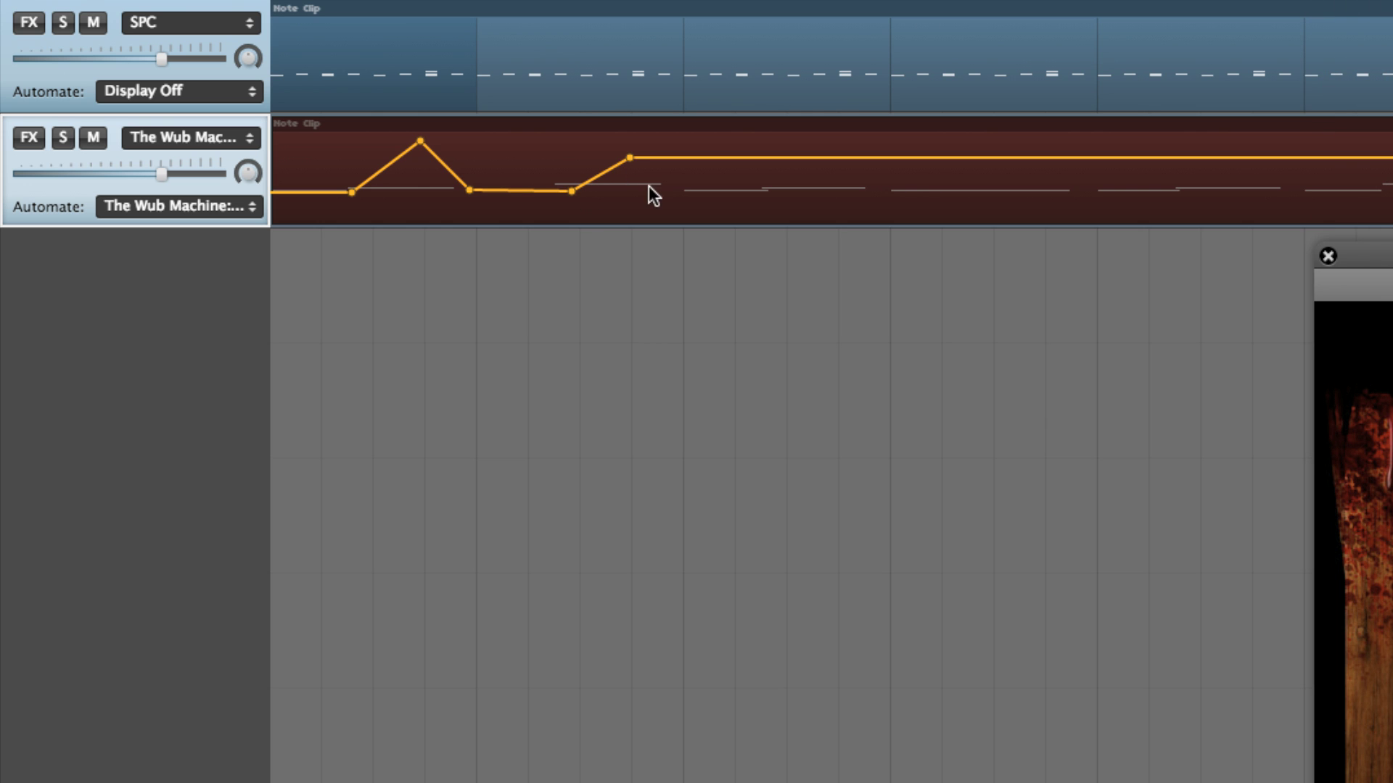
click(676, 191)
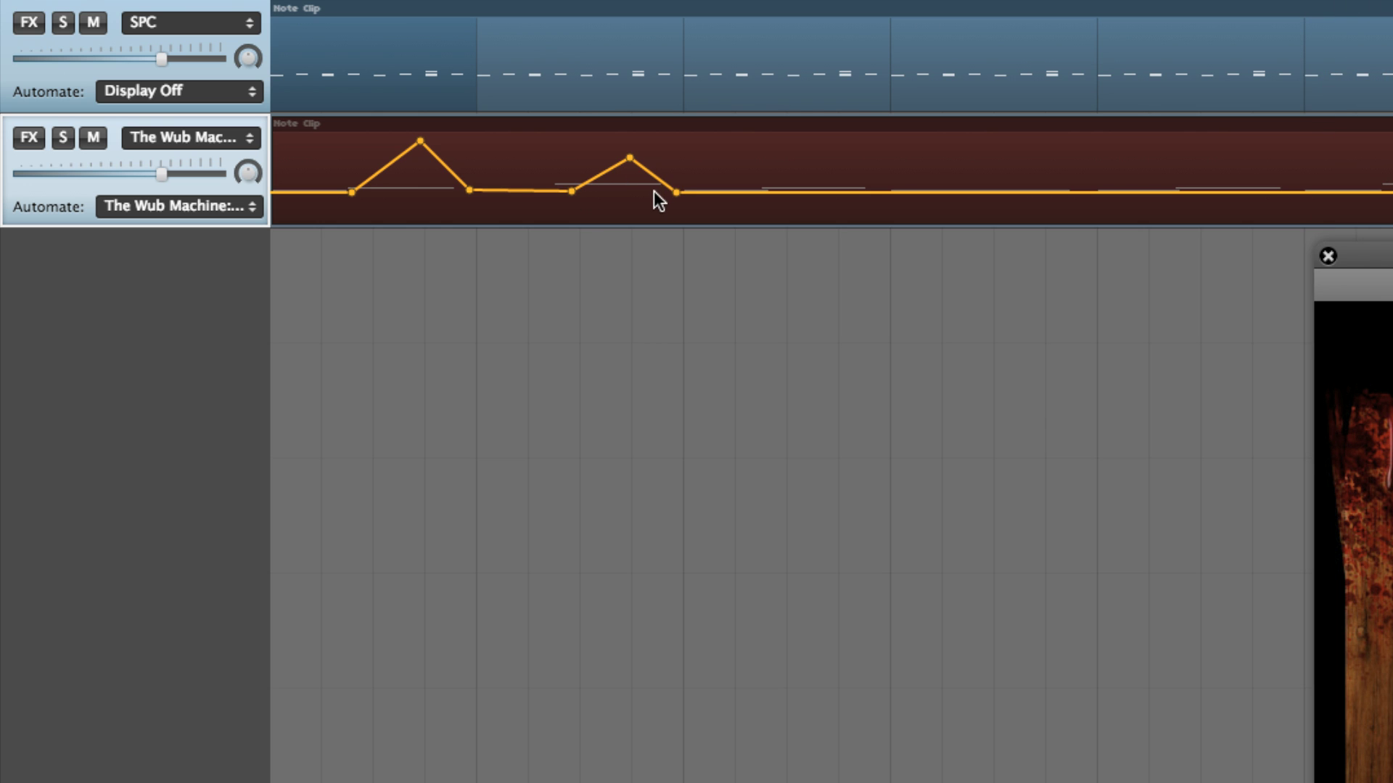
click(763, 193)
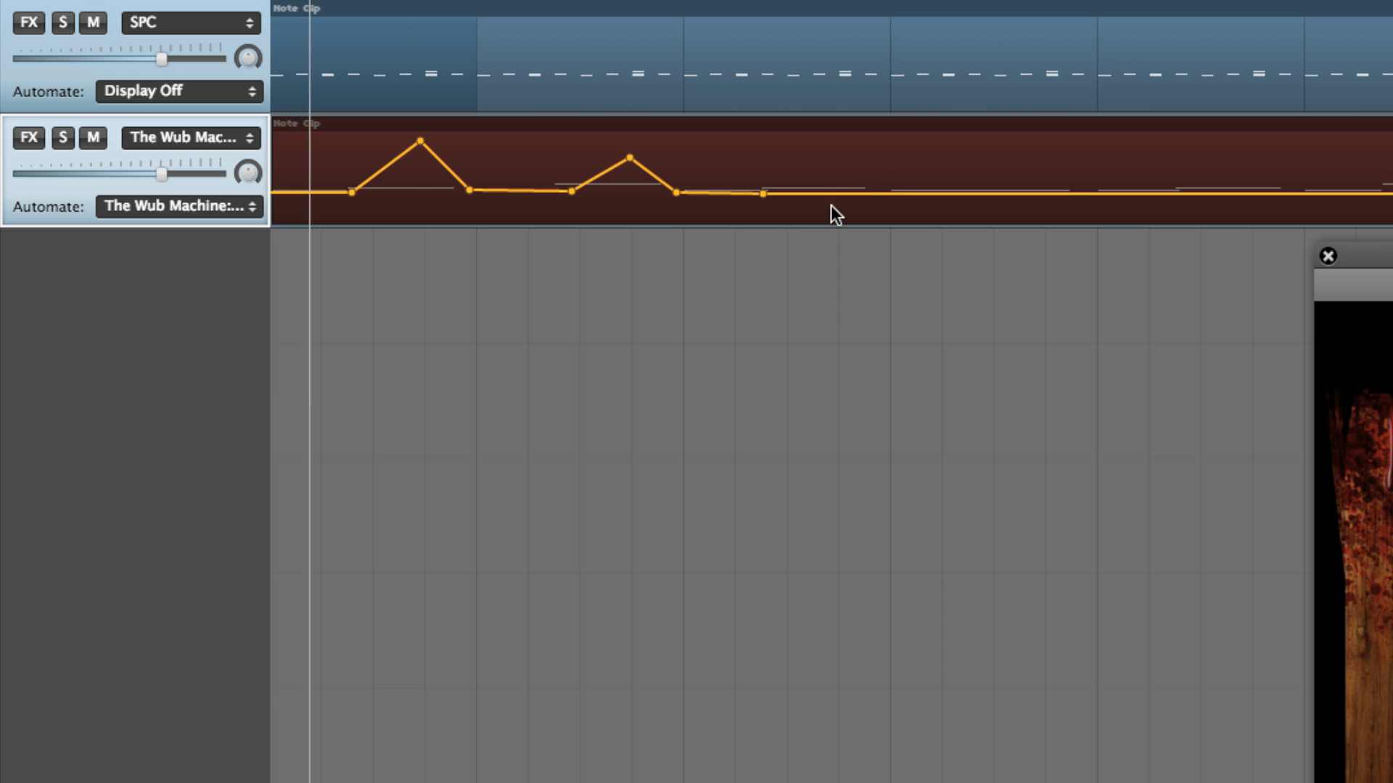
click(802, 207)
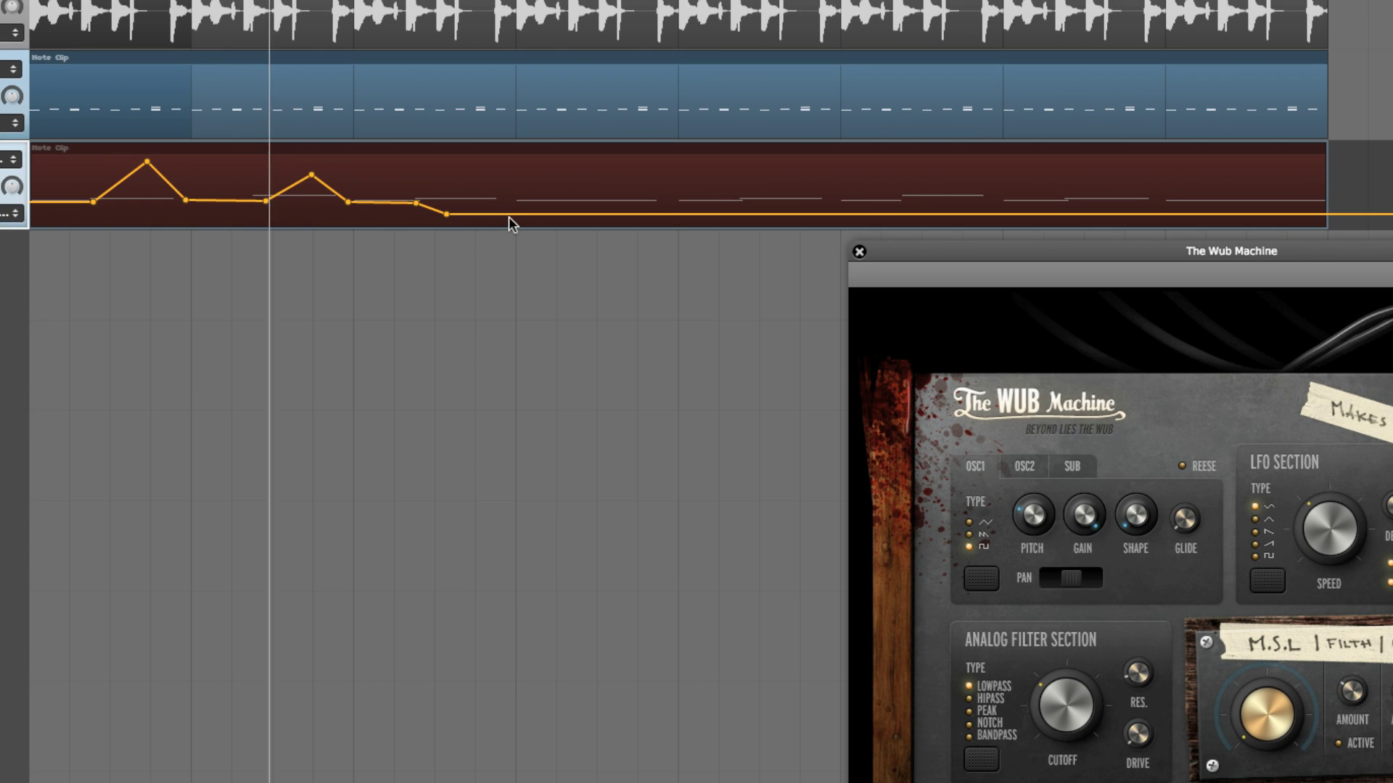
click(884, 211)
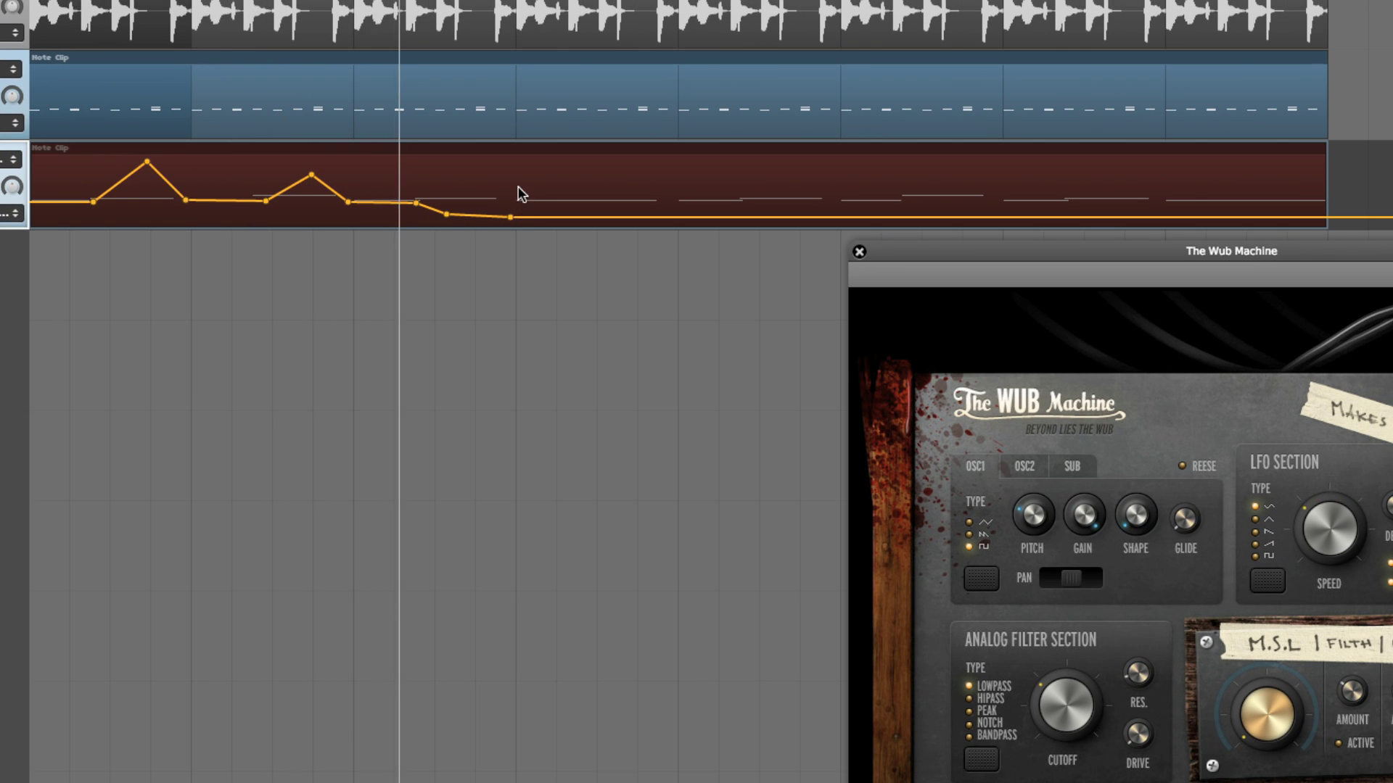
click(519, 199)
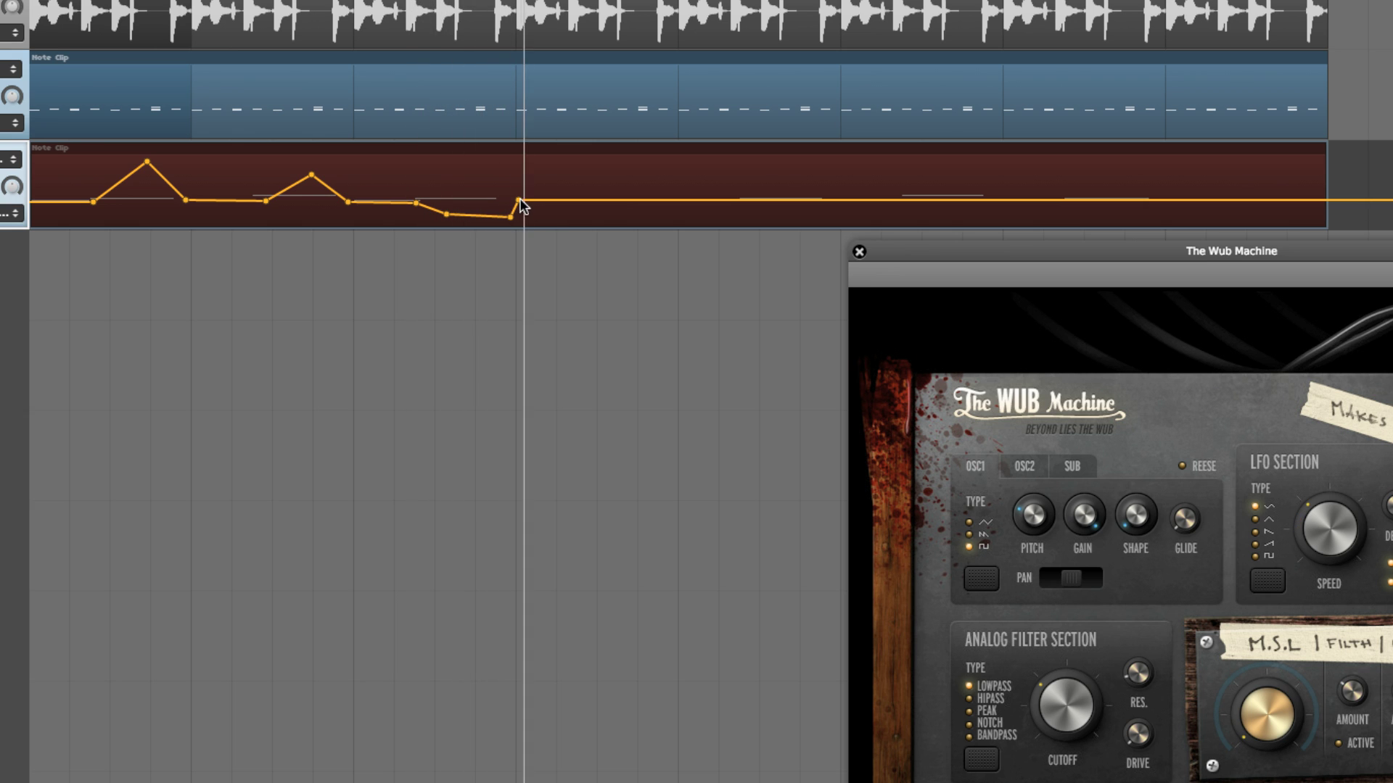
Add LFO Speed automation points forming peaks in the second halves of bars 4 and 5, each falling back by the bar's end.
click(604, 200)
click(641, 173)
click(660, 204)
click(742, 204)
click(796, 184)
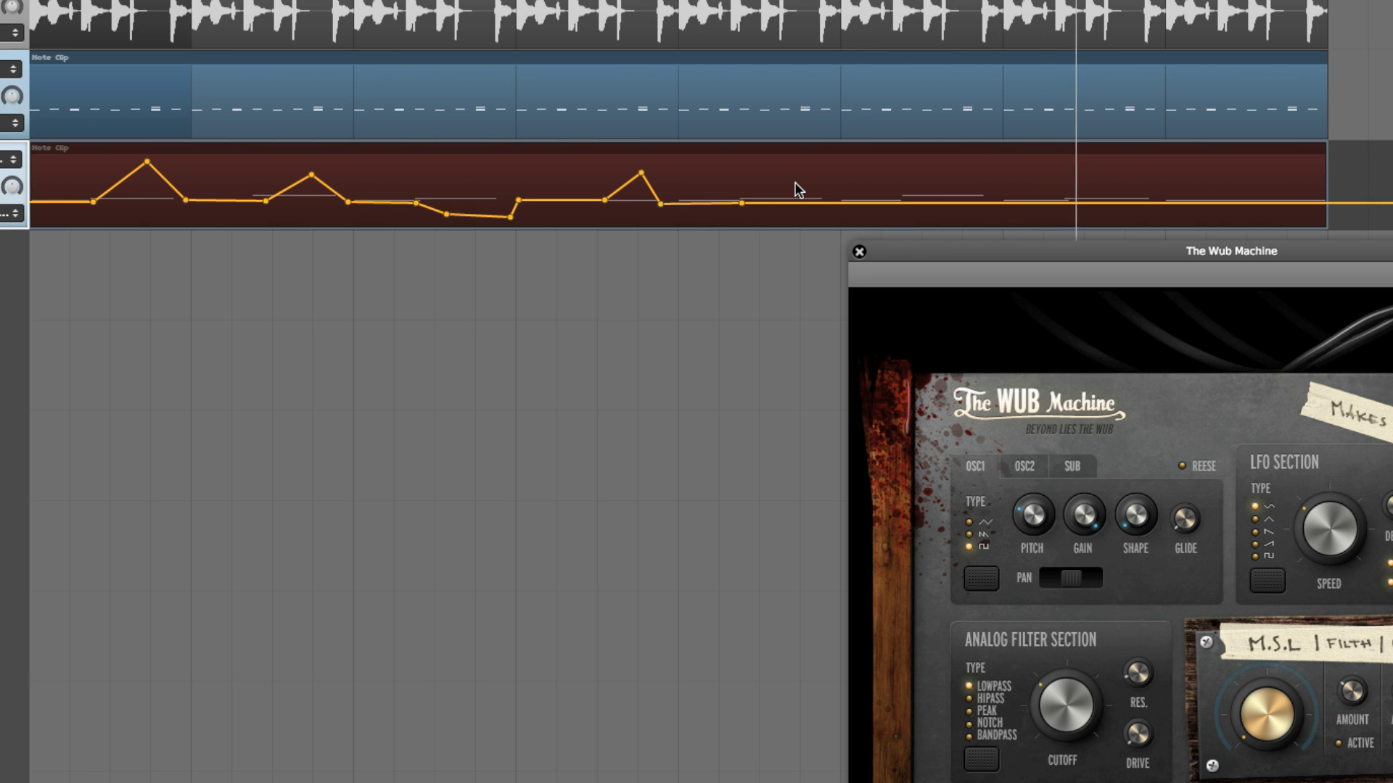
click(842, 204)
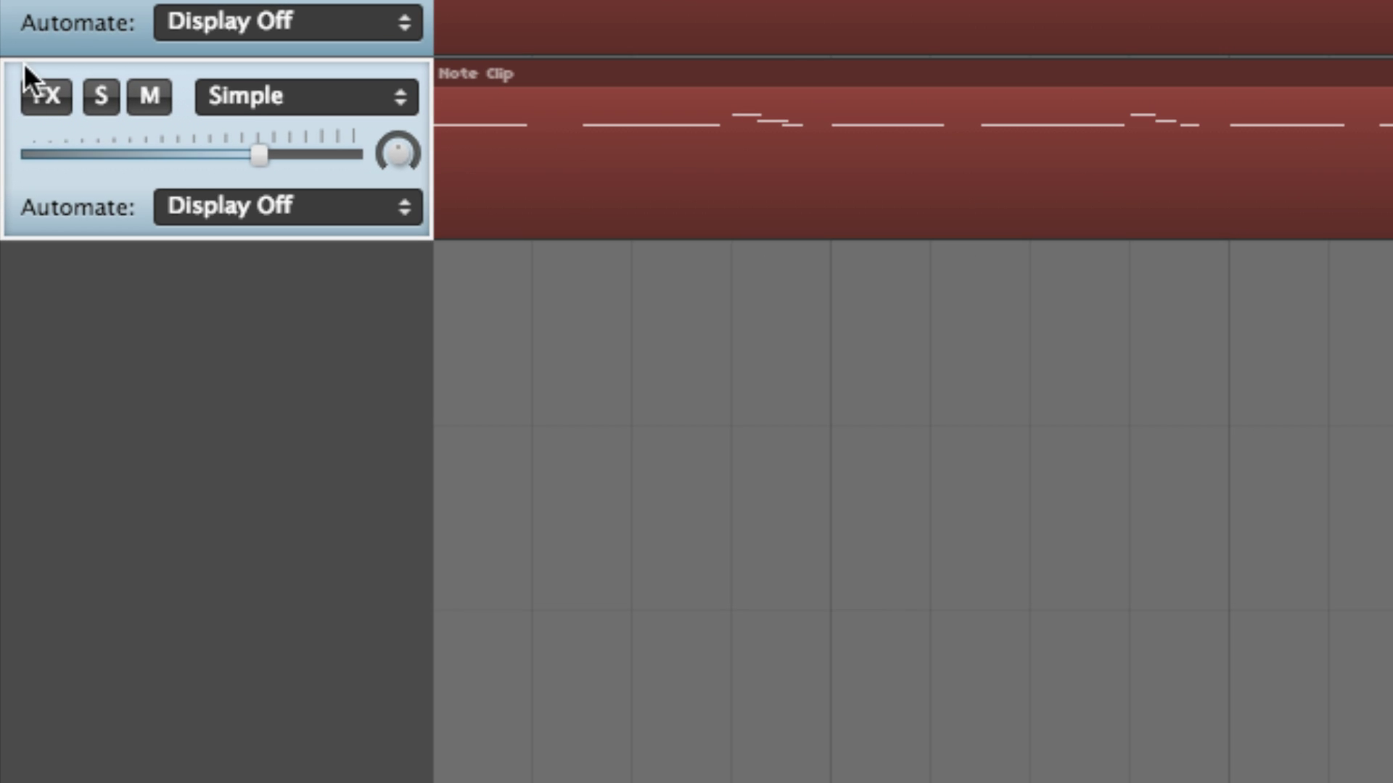
Add a Distortion effect to the Simple synth channel, set its type to Foldback and lower its volume.
click(46, 96)
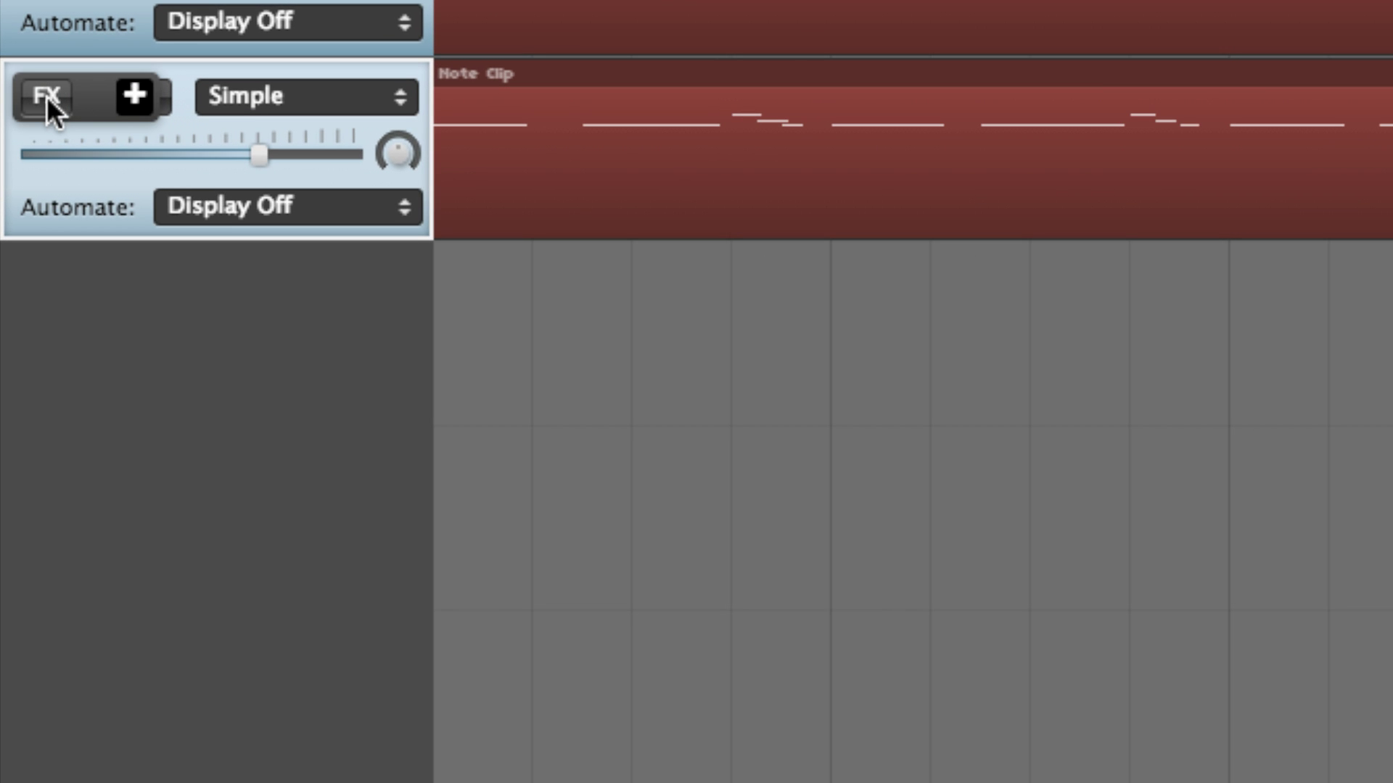
click(141, 94)
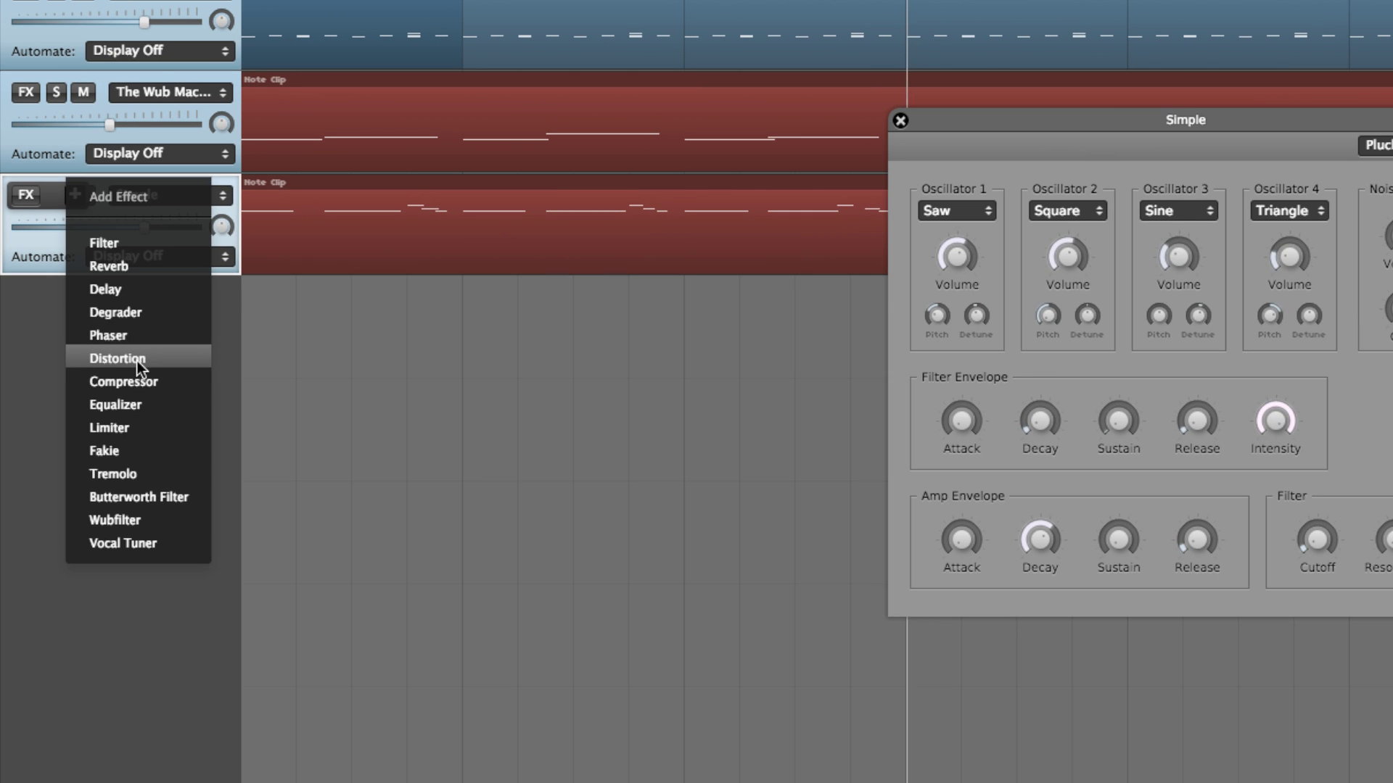
click(186, 374)
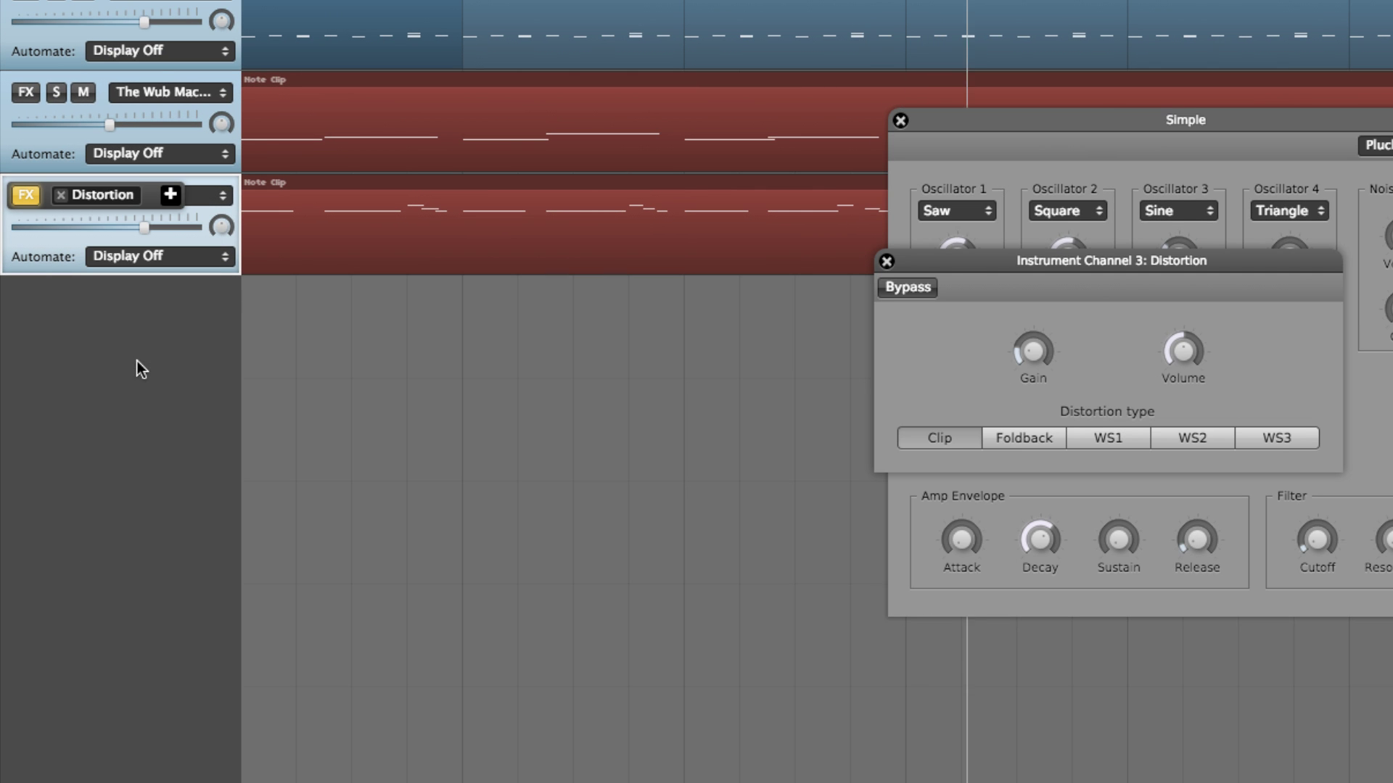
drag(1004, 255, 430, 372)
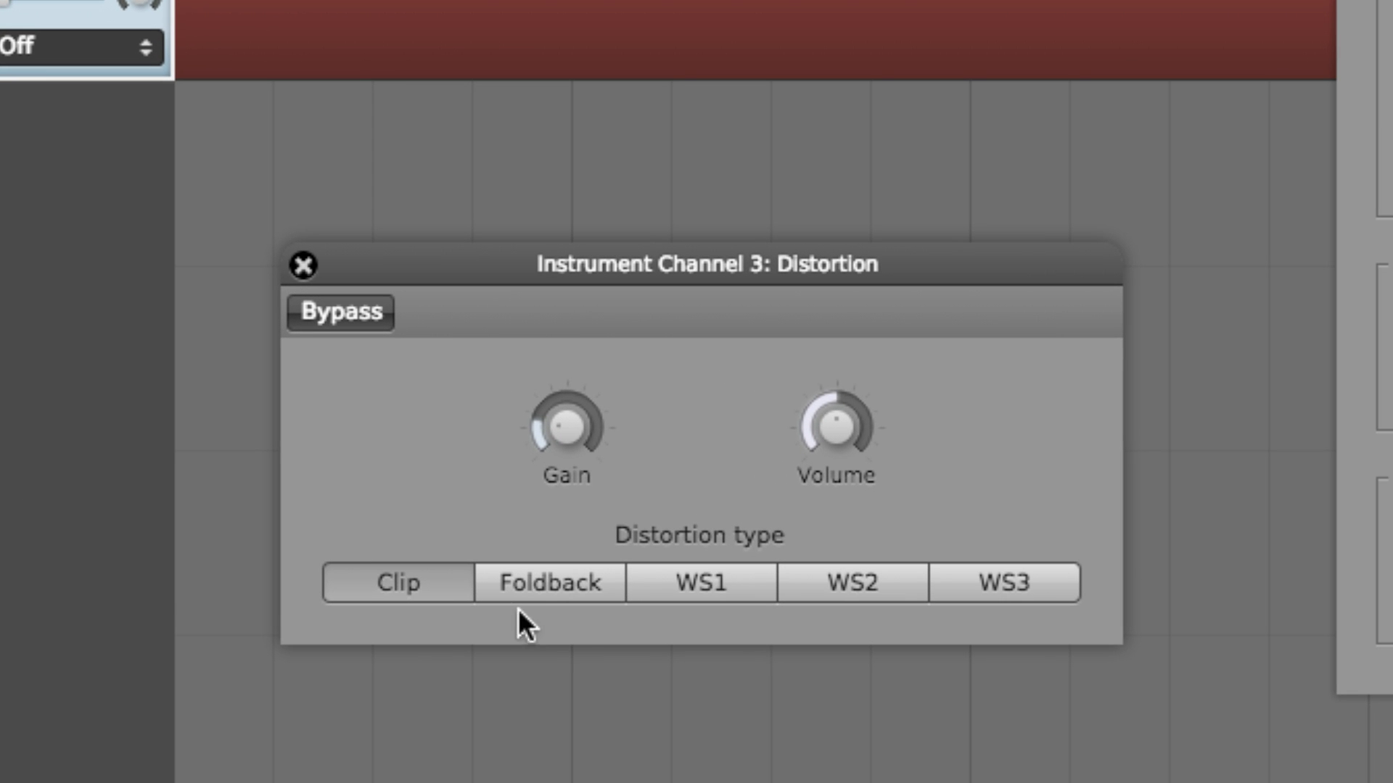
click(444, 556)
drag(834, 420, 804, 486)
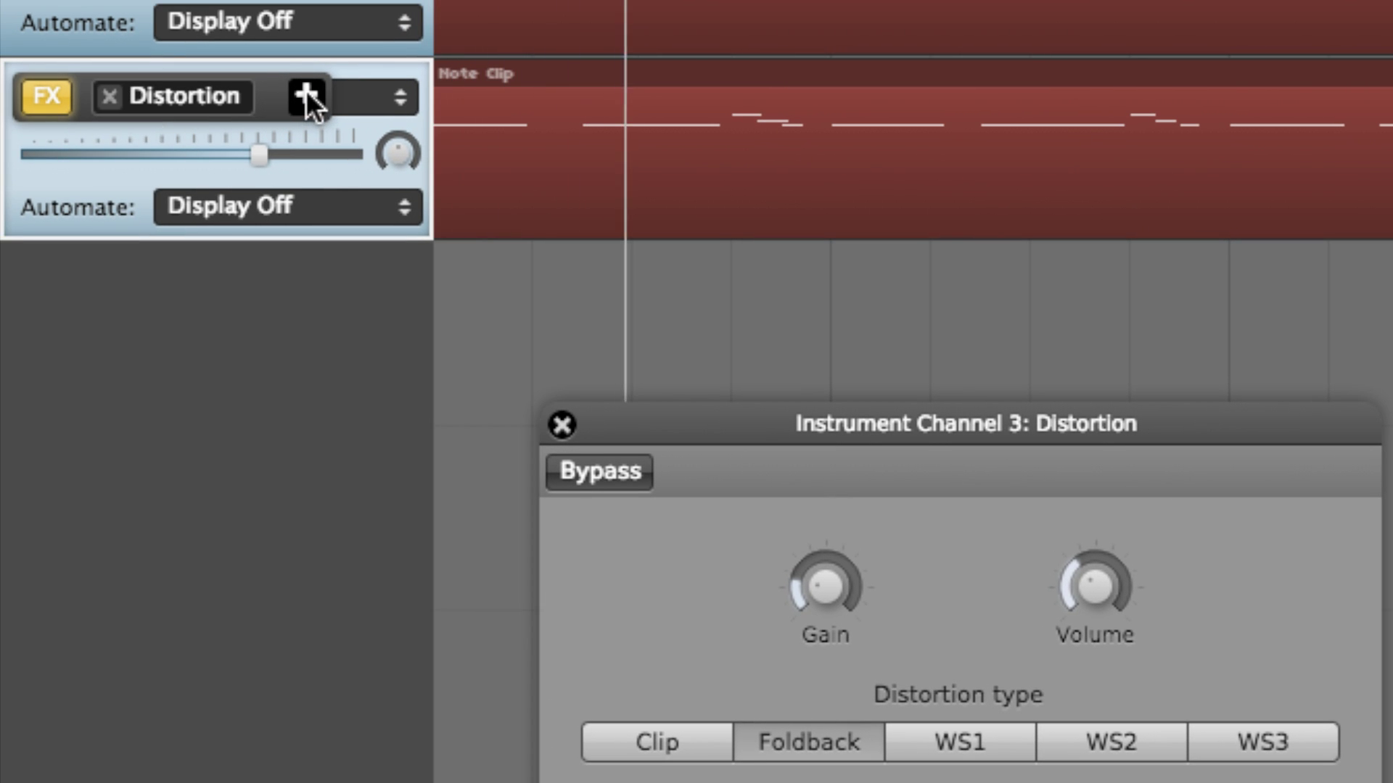
Add a Delay effect after the distortion, slightly shorten its left time and set its right time to 360 ms.
click(306, 94)
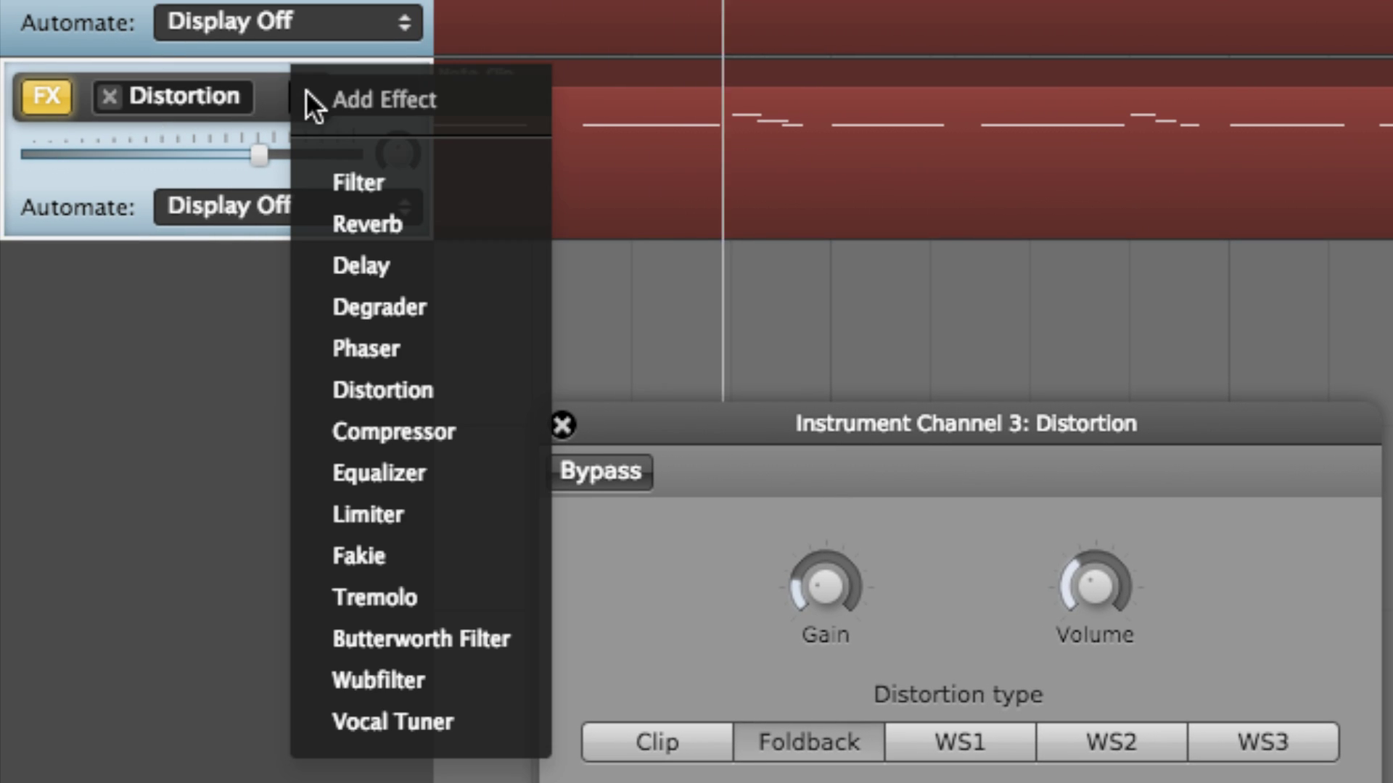
click(417, 257)
drag(1032, 301, 469, 153)
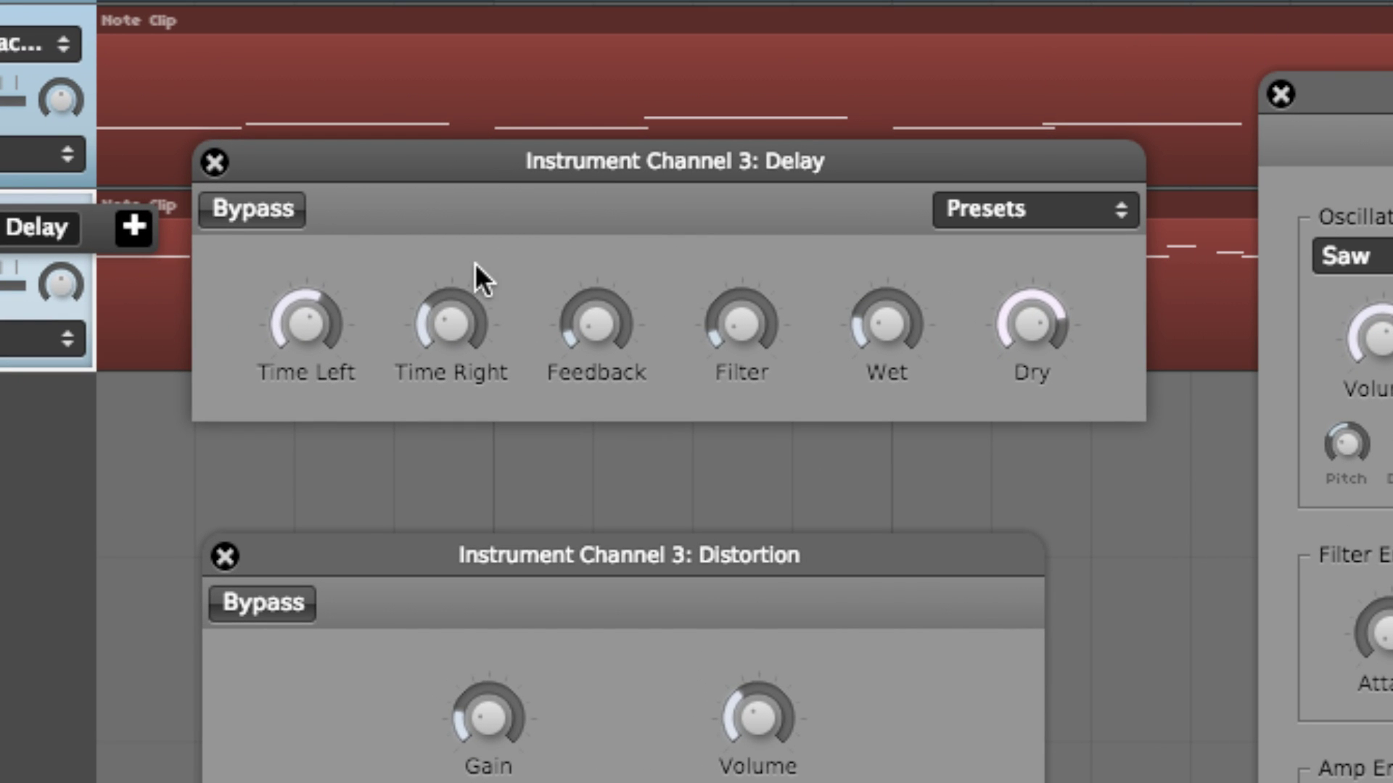
mouse_move(305, 318)
drag(304, 321, 294, 354)
mouse_move(481, 320)
drag(481, 321, 490, 124)
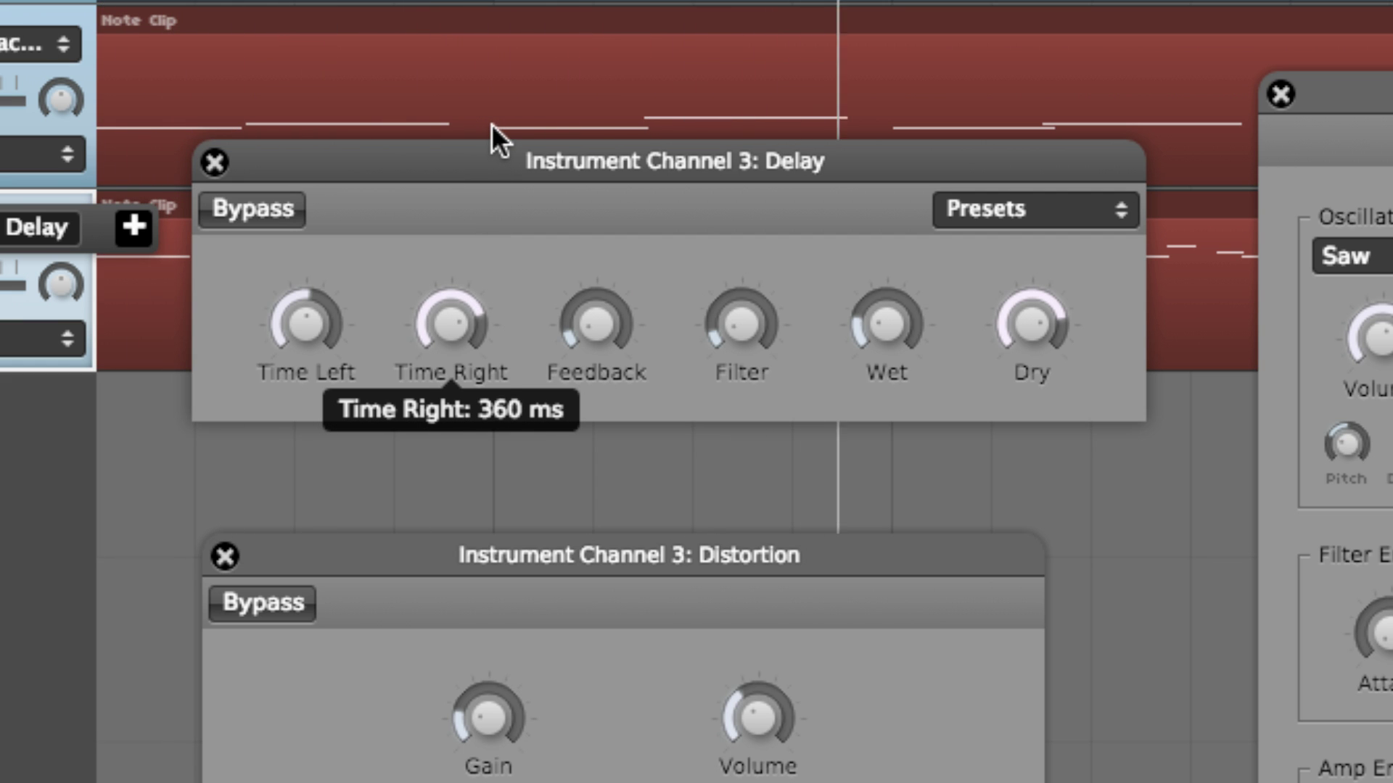
Raise the delay's Feedback, Filter and Wet amounts.
drag(595, 315, 616, 221)
drag(738, 316, 784, 214)
drag(886, 327, 898, 267)
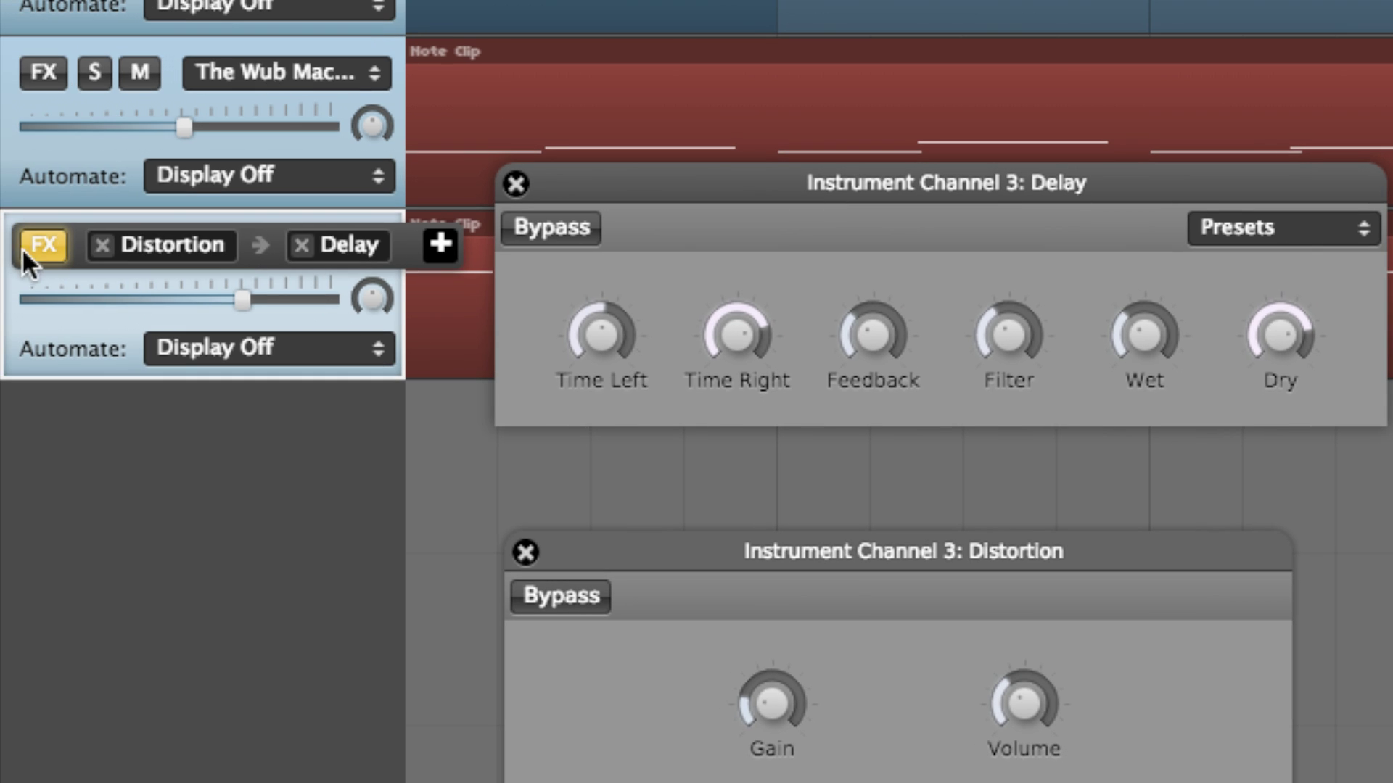
Collapse the Simple channel's effect chain, solo the channel and bypass its delay.
click(37, 243)
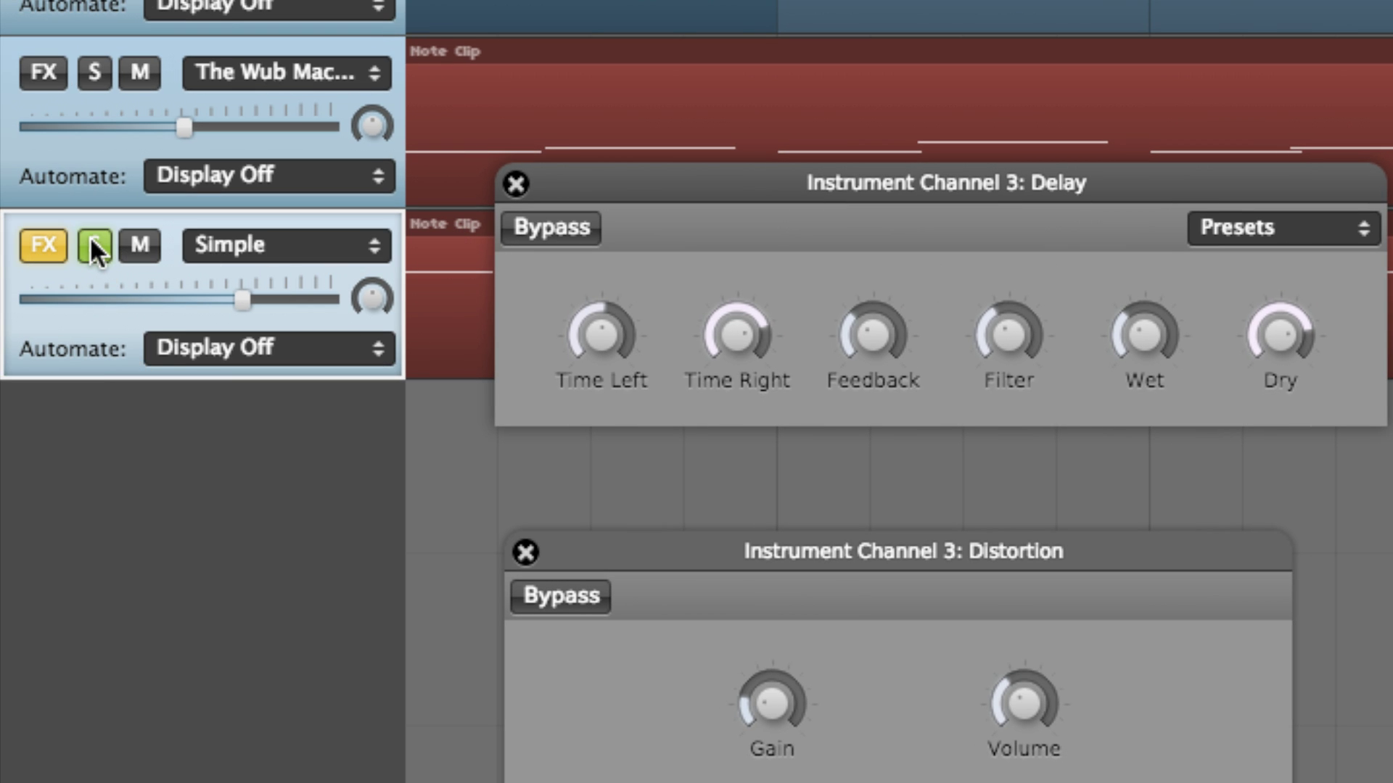
click(559, 222)
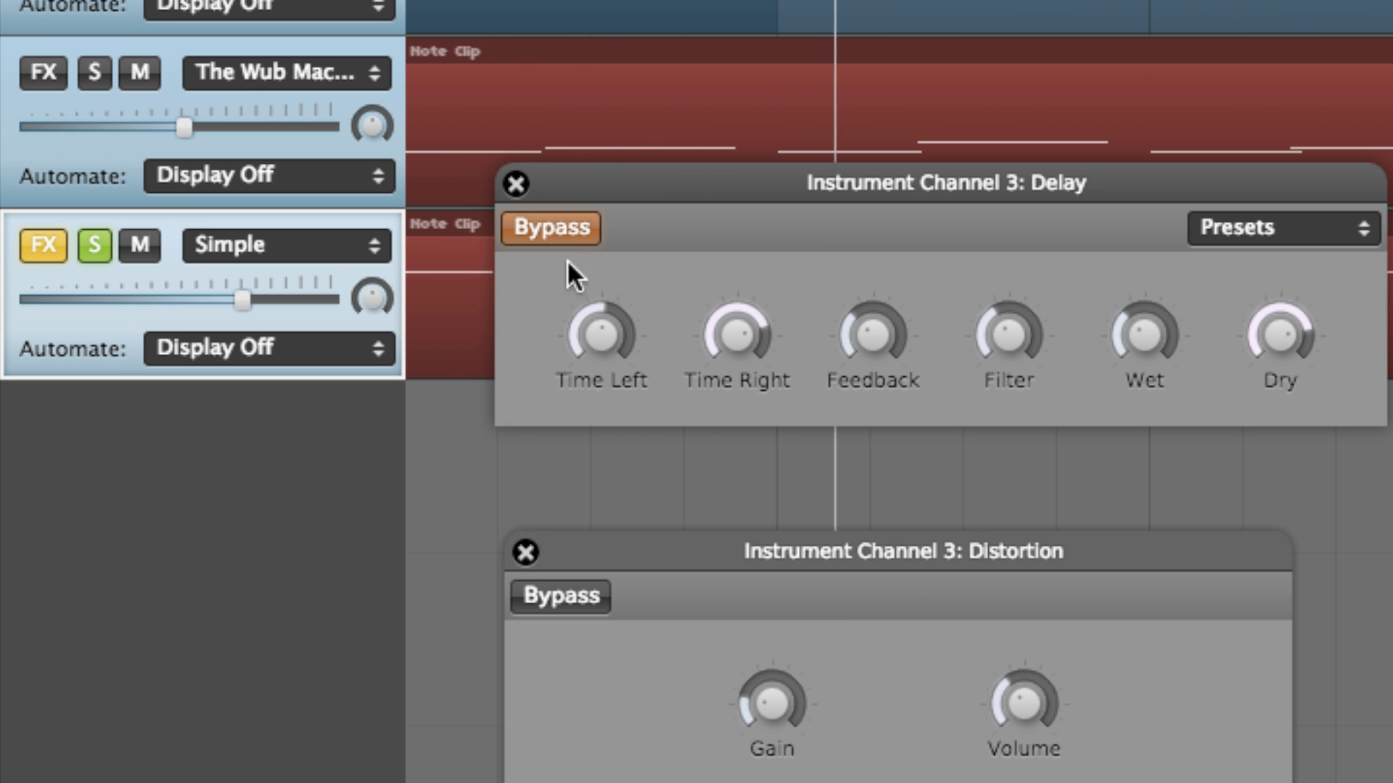
Compare the Simple synth with its delay and distortion bypassed, reactivate both effects and adjust the distortion's gain.
click(554, 592)
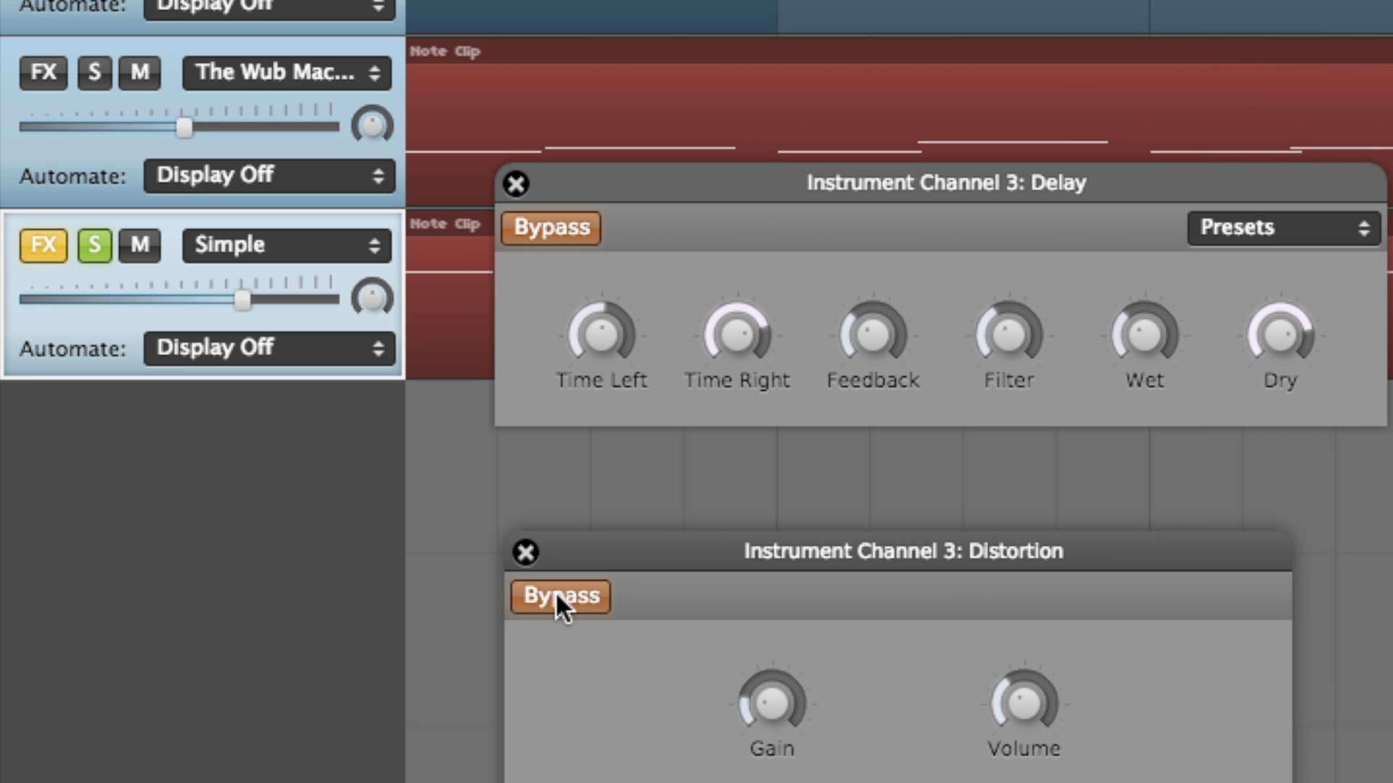
click(545, 226)
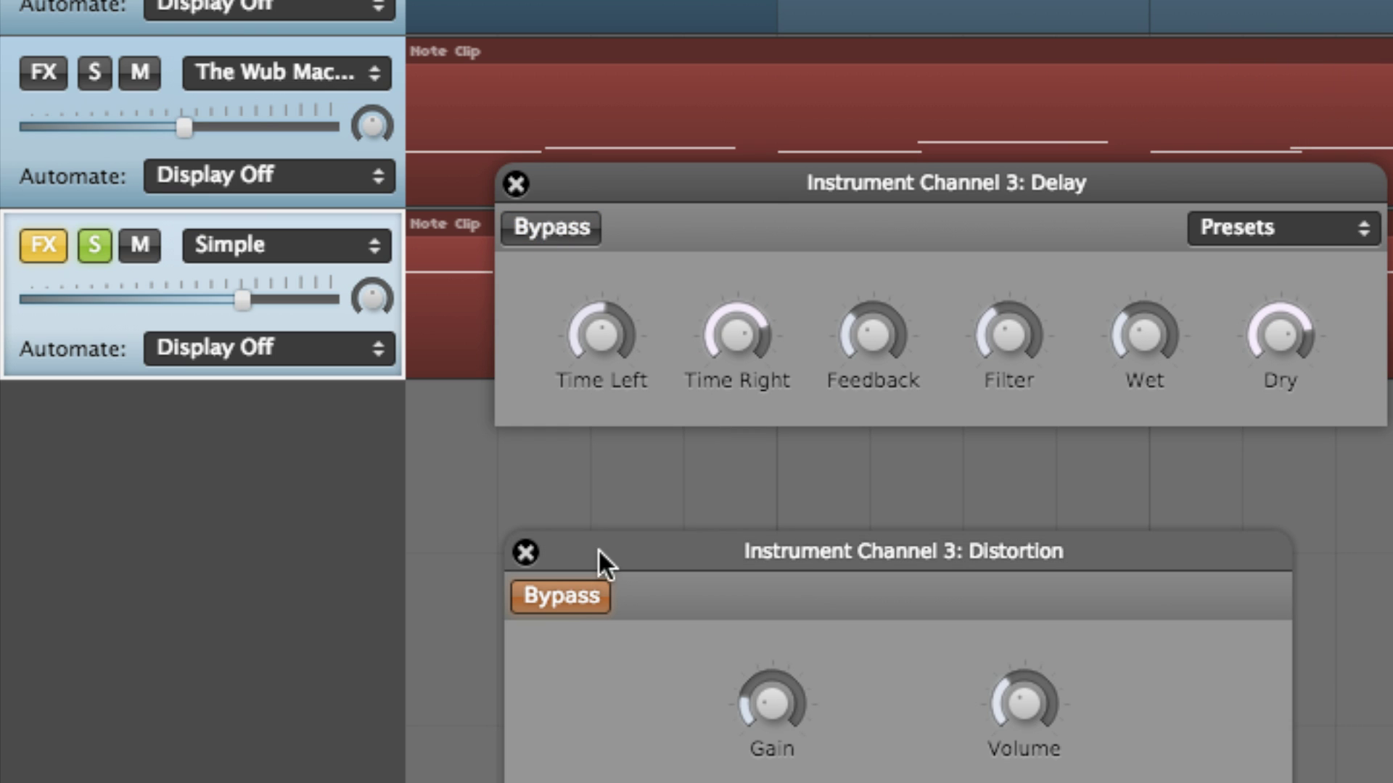
click(585, 593)
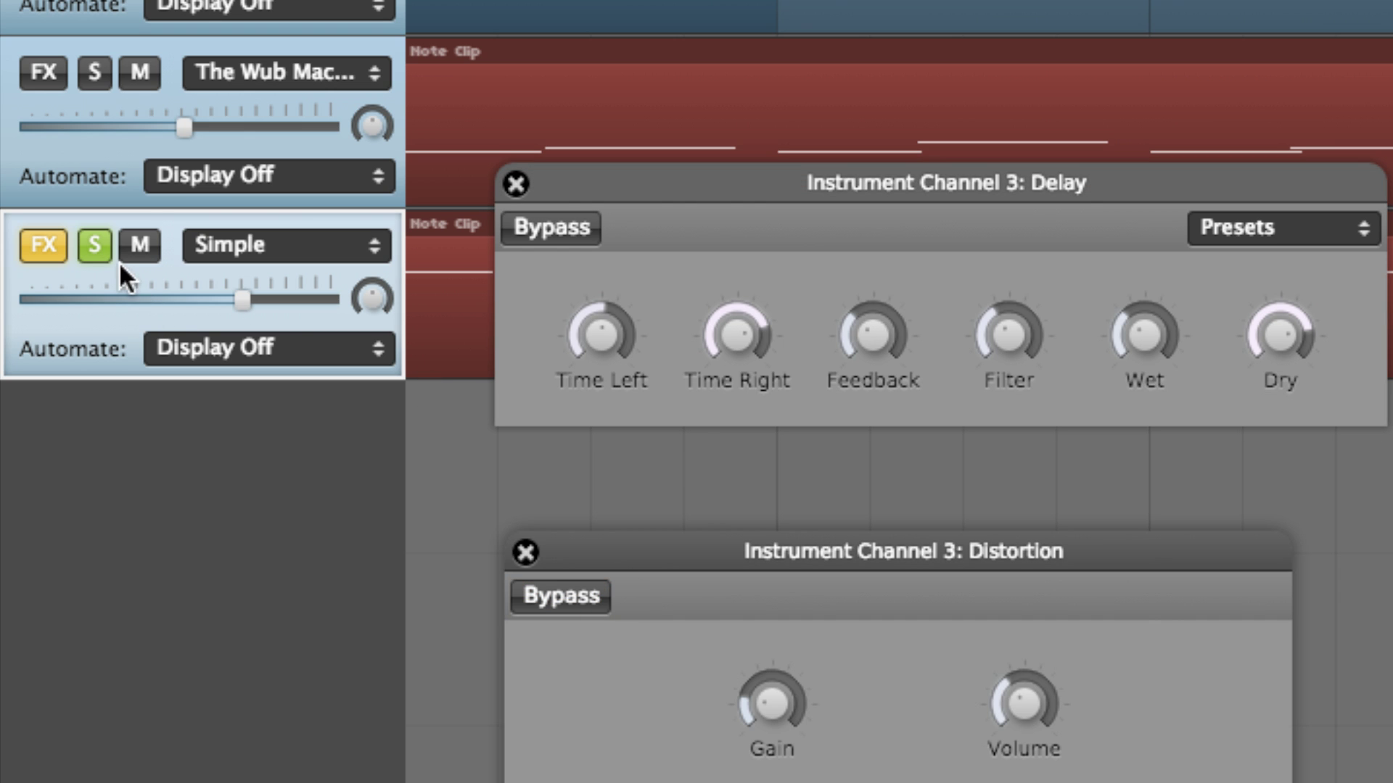
drag(771, 689, 760, 711)
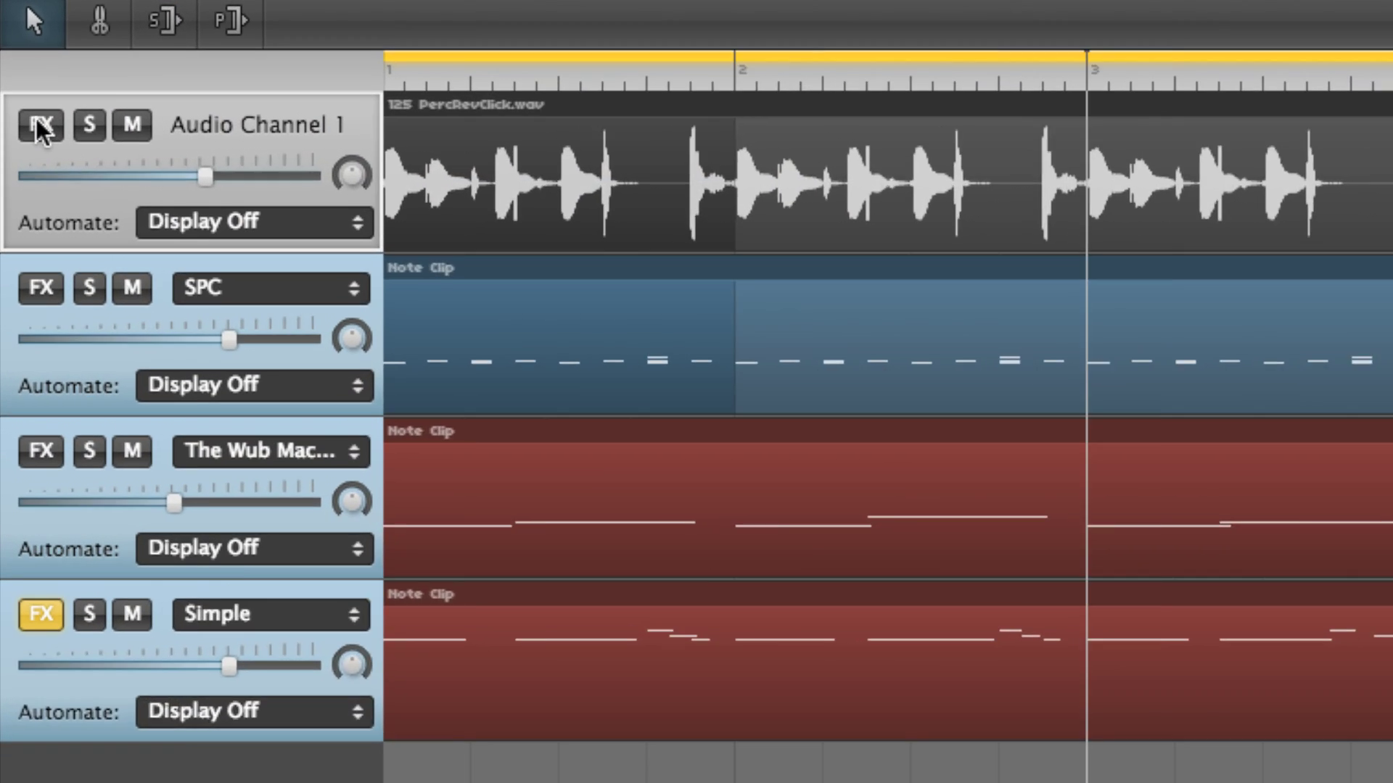
Add an Equalizer effect to Audio Channel 1 and solo the channel.
click(20, 64)
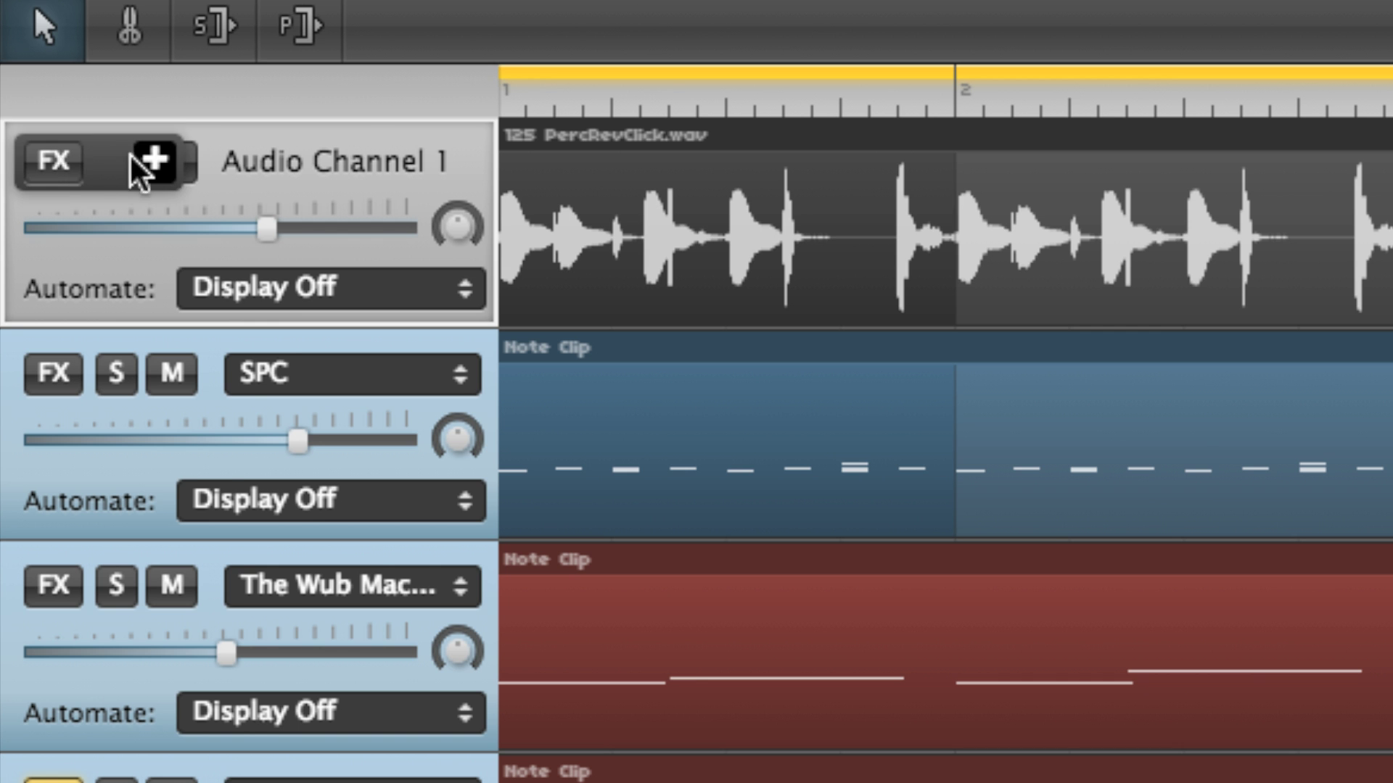
click(152, 164)
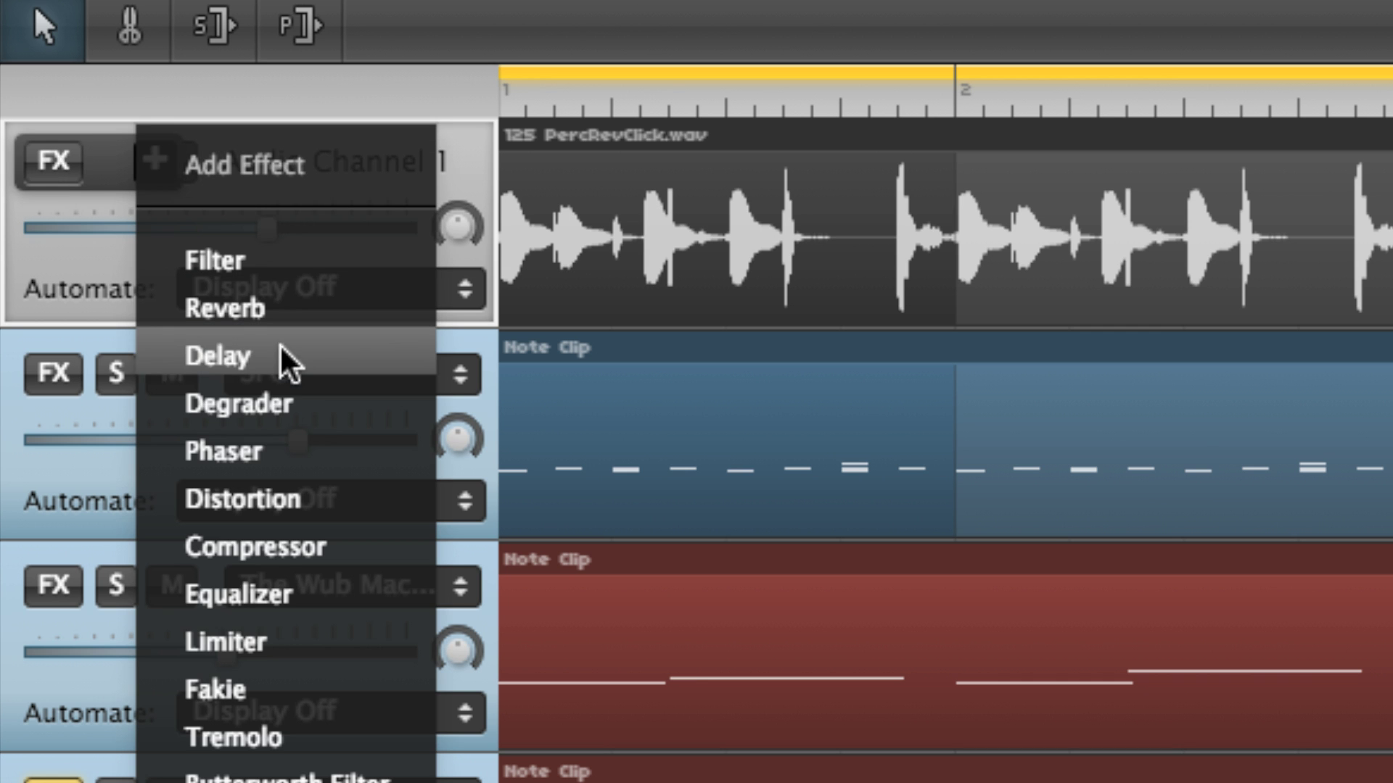
click(298, 599)
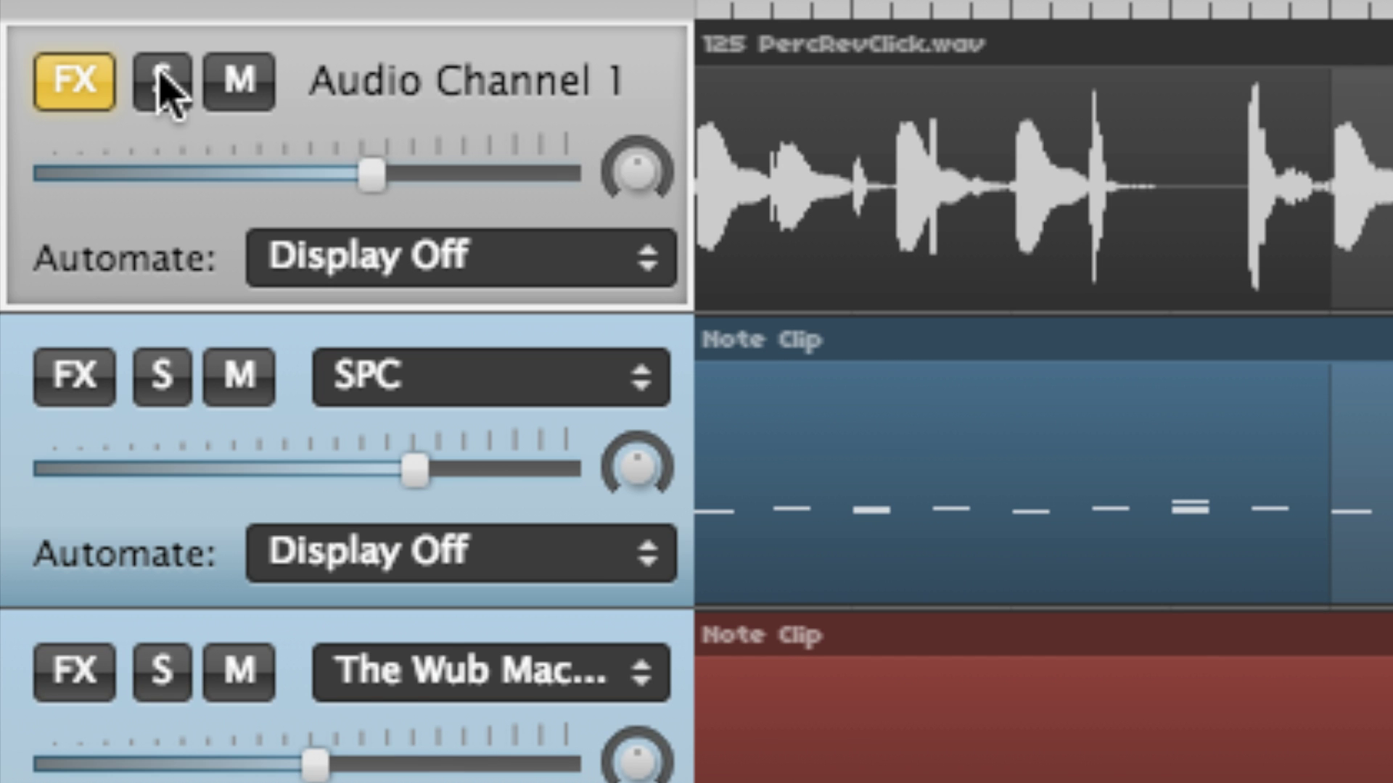
click(162, 81)
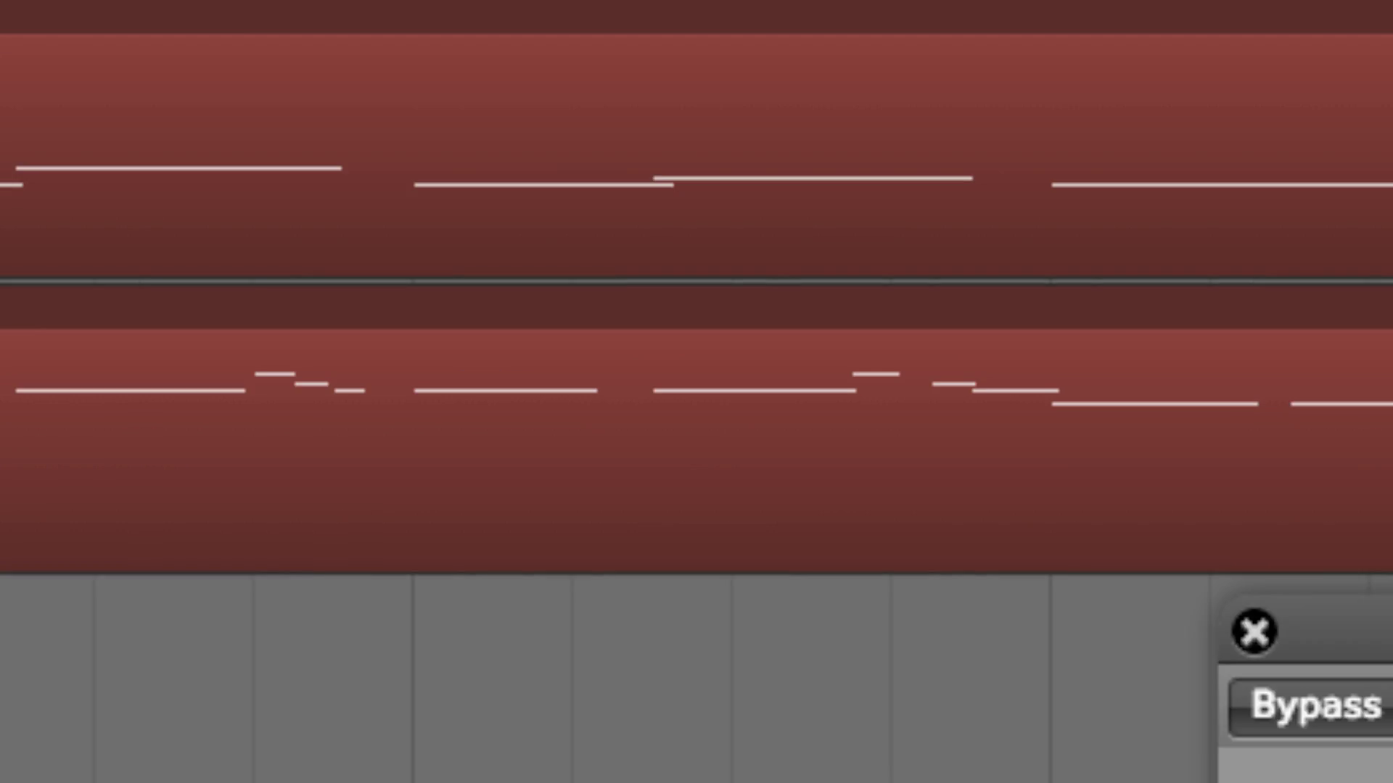
Set the Low band of Audio Channel 1's equalizer to 0% and solo the SPC channel as well.
mouse_move(473, 525)
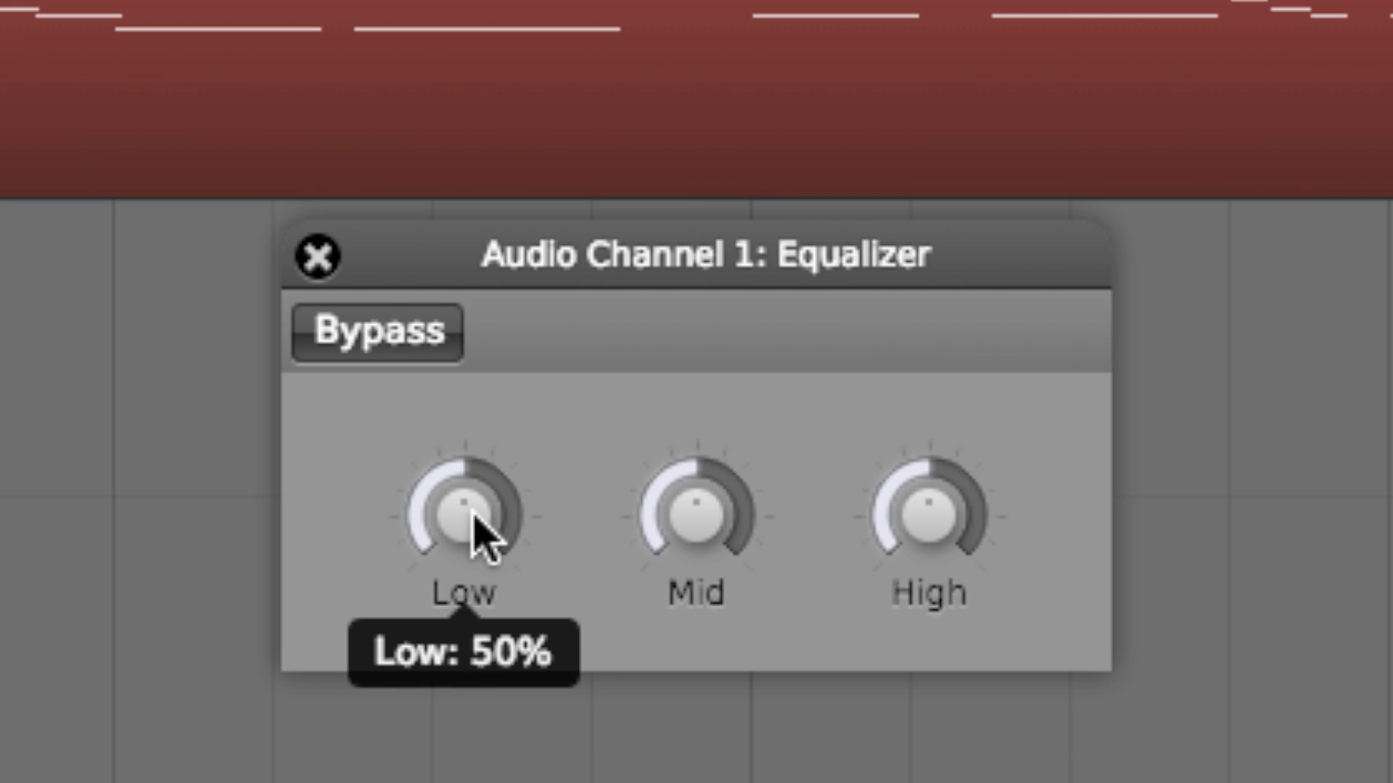
drag(457, 540, 411, 782)
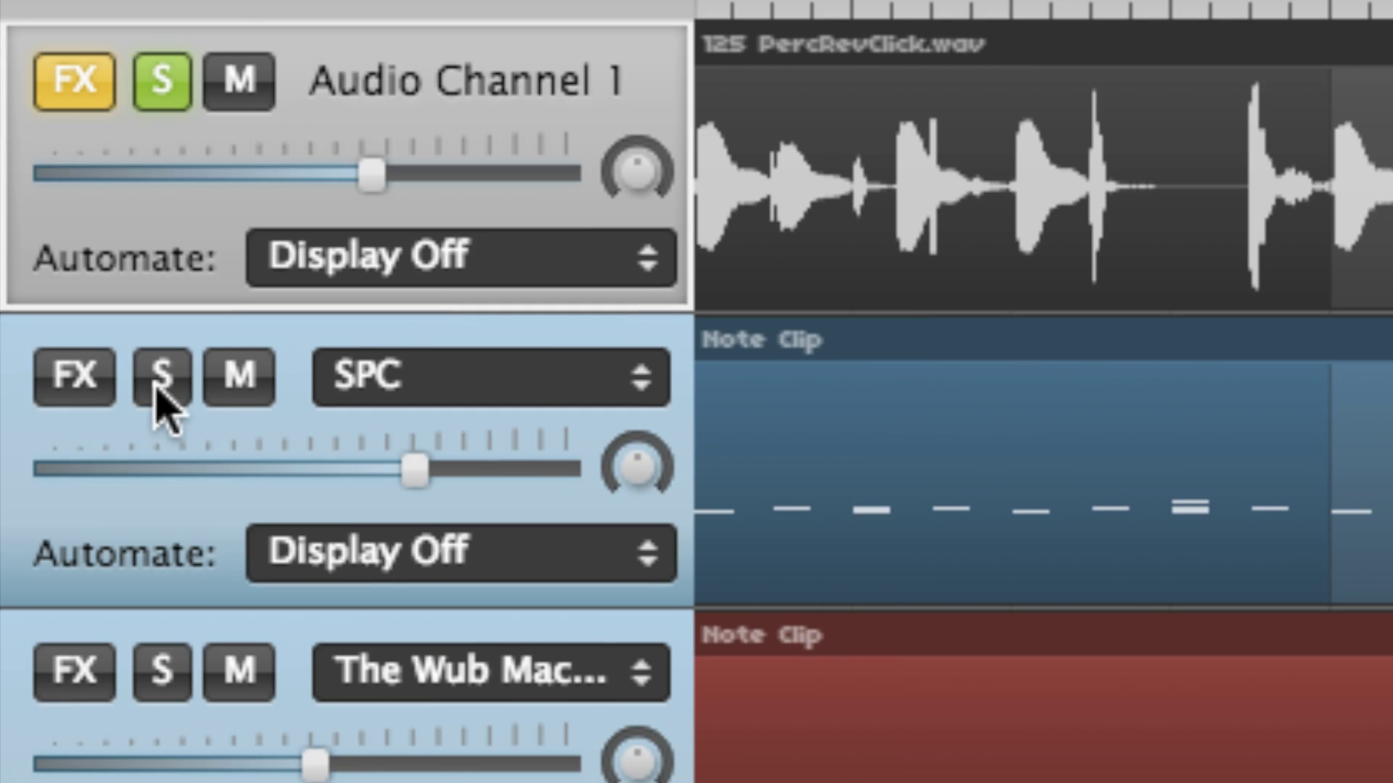
click(162, 379)
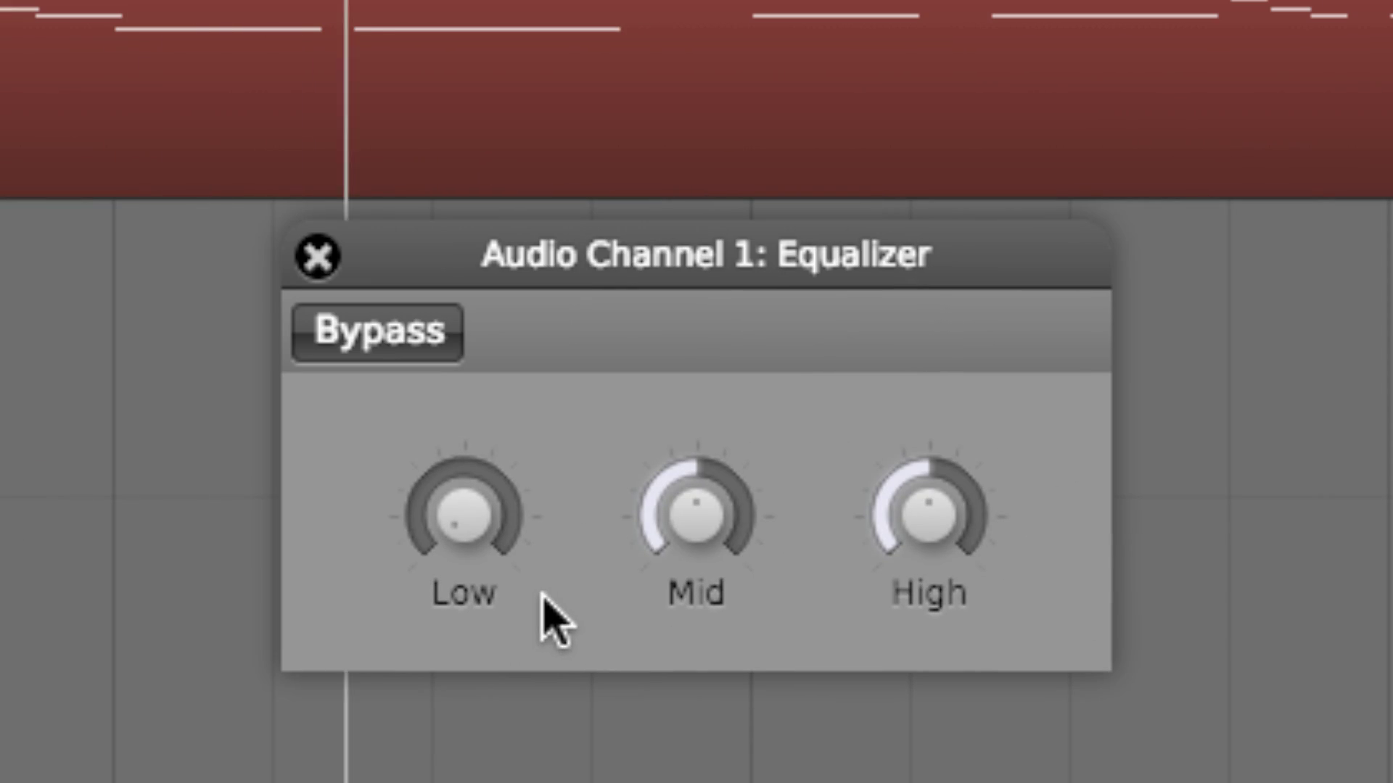
mouse_move(457, 510)
drag(467, 519, 429, 457)
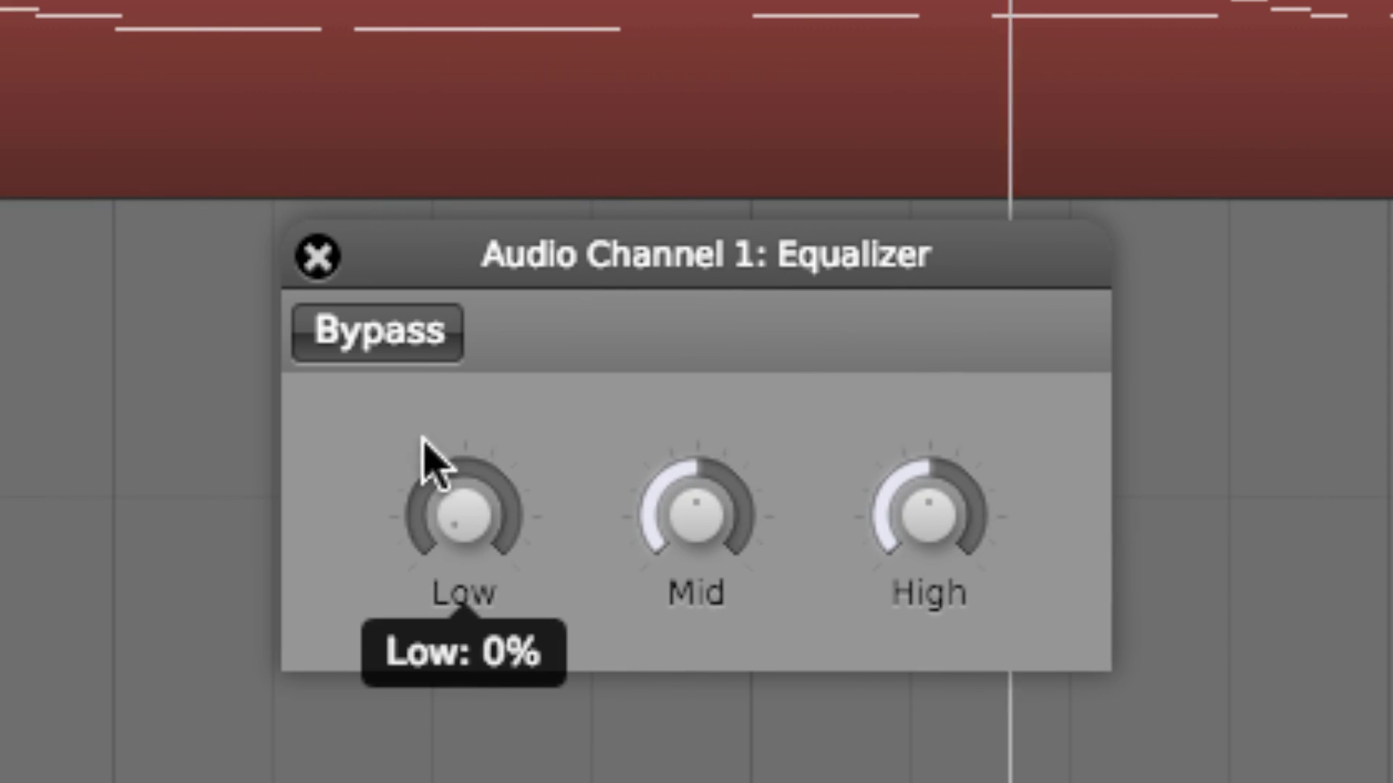
Toggle the equalizer's bypass on and off to compare Audio Channel 1's loop with and without the low cut.
click(401, 341)
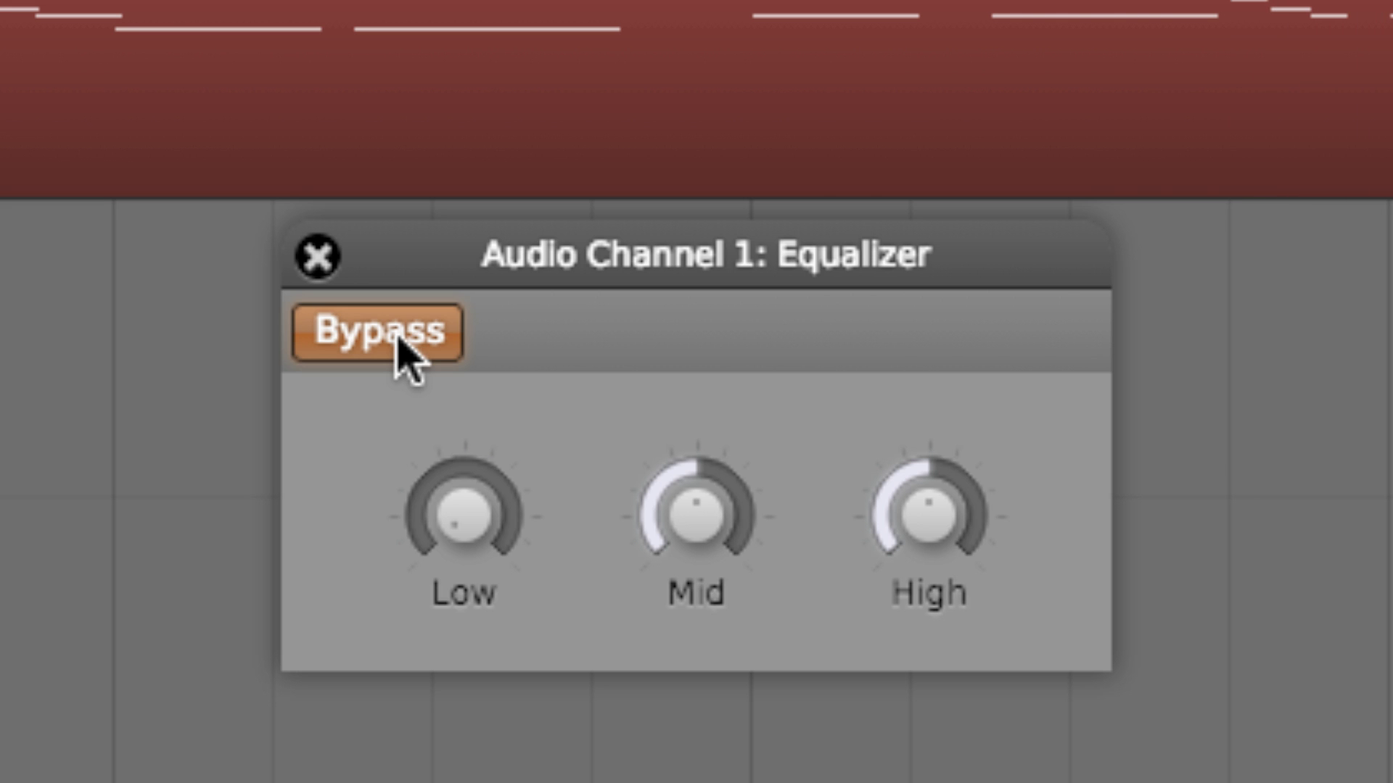
click(403, 344)
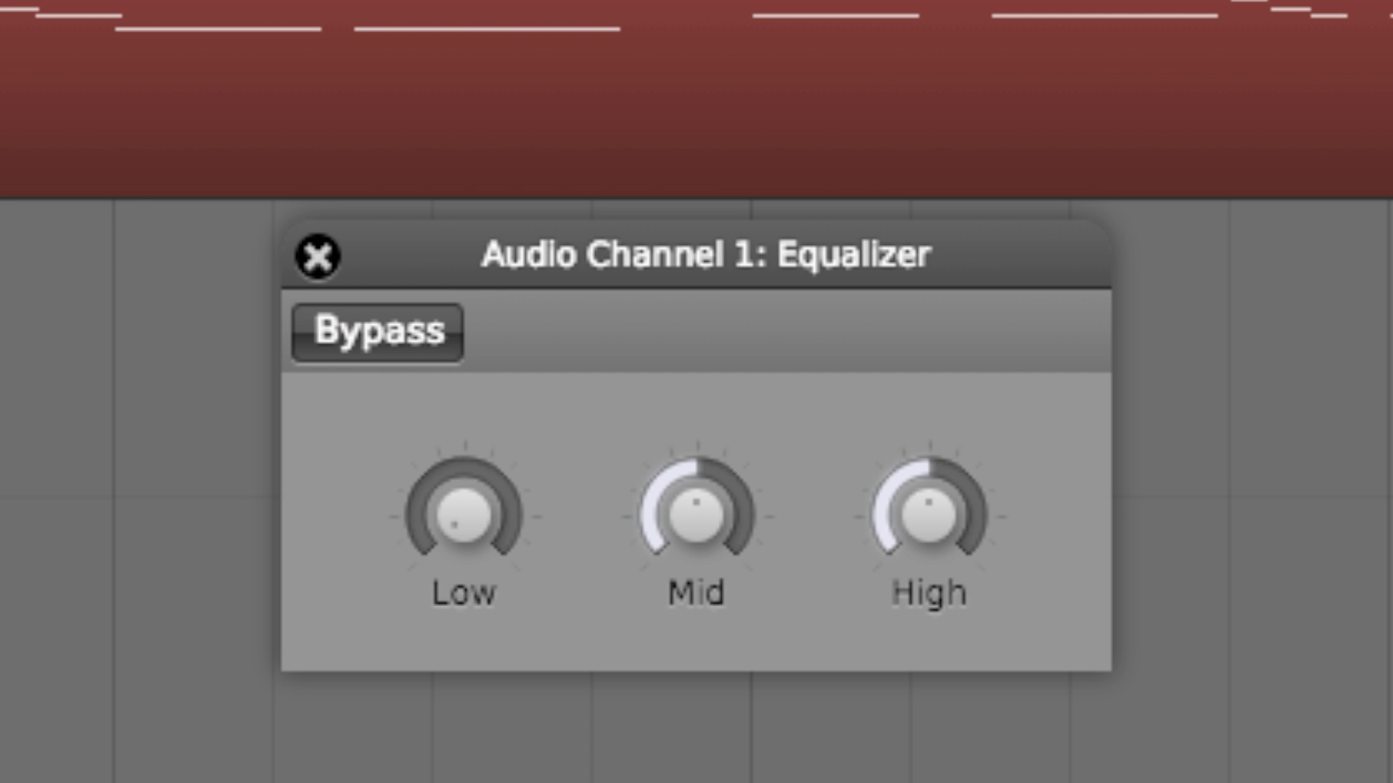
click(391, 323)
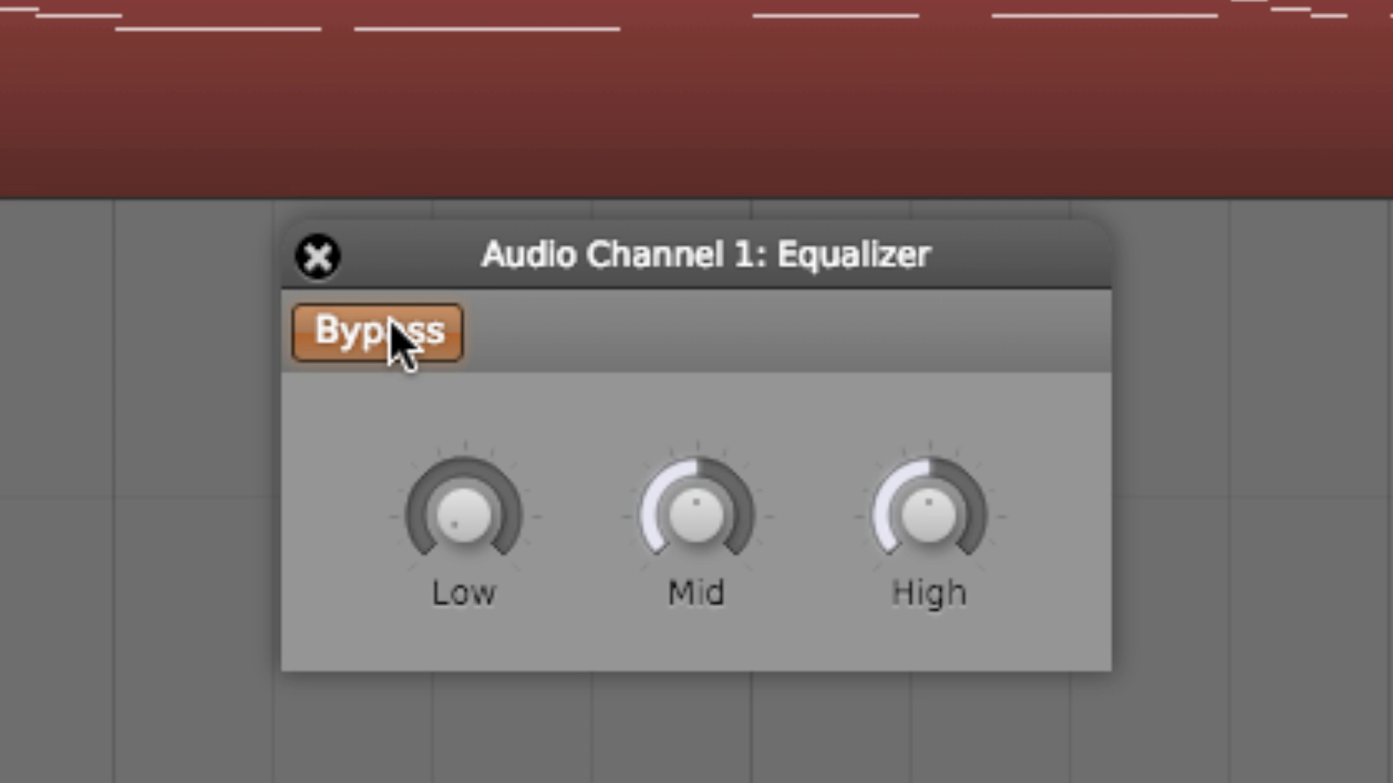
click(391, 324)
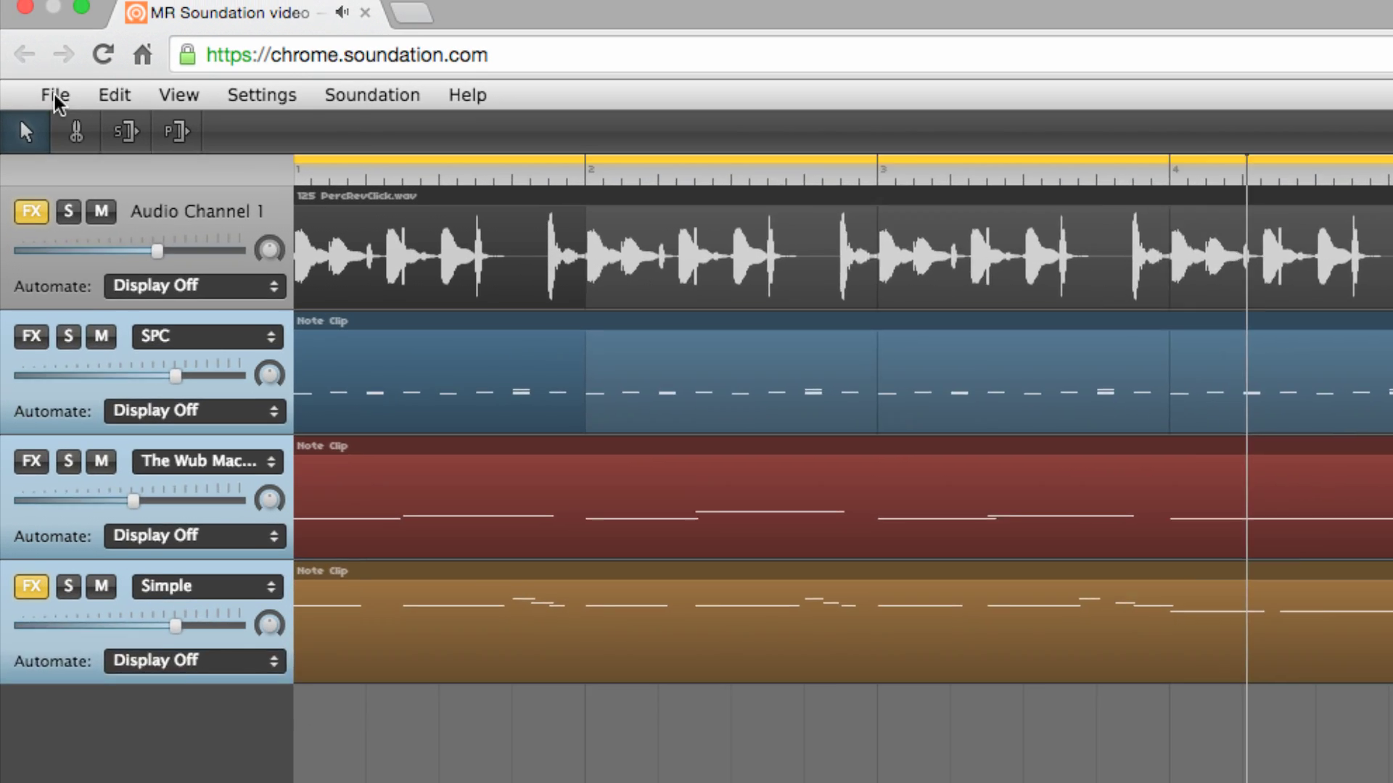
Publish the song as a normalized track titled "MR Soundation video" and open its track info for editing.
click(50, 94)
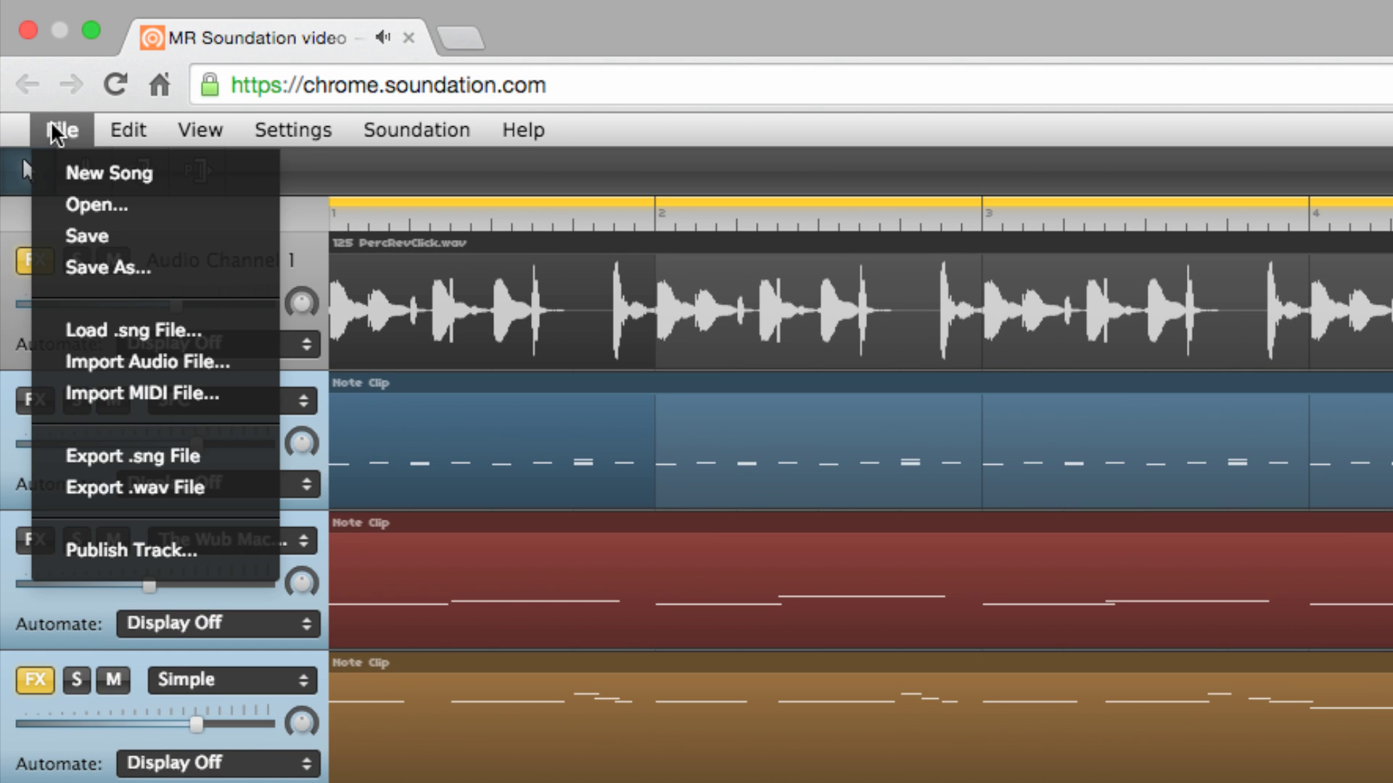
click(145, 548)
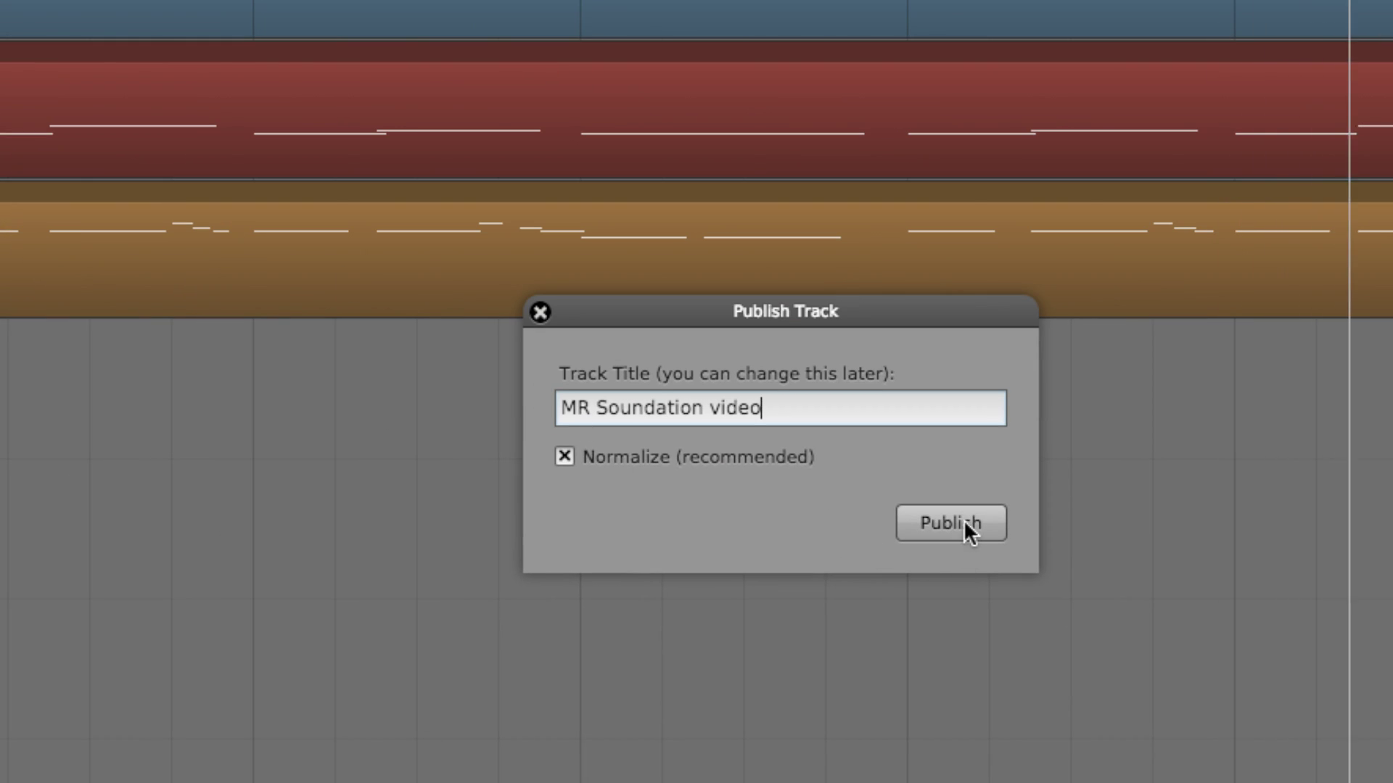
click(964, 523)
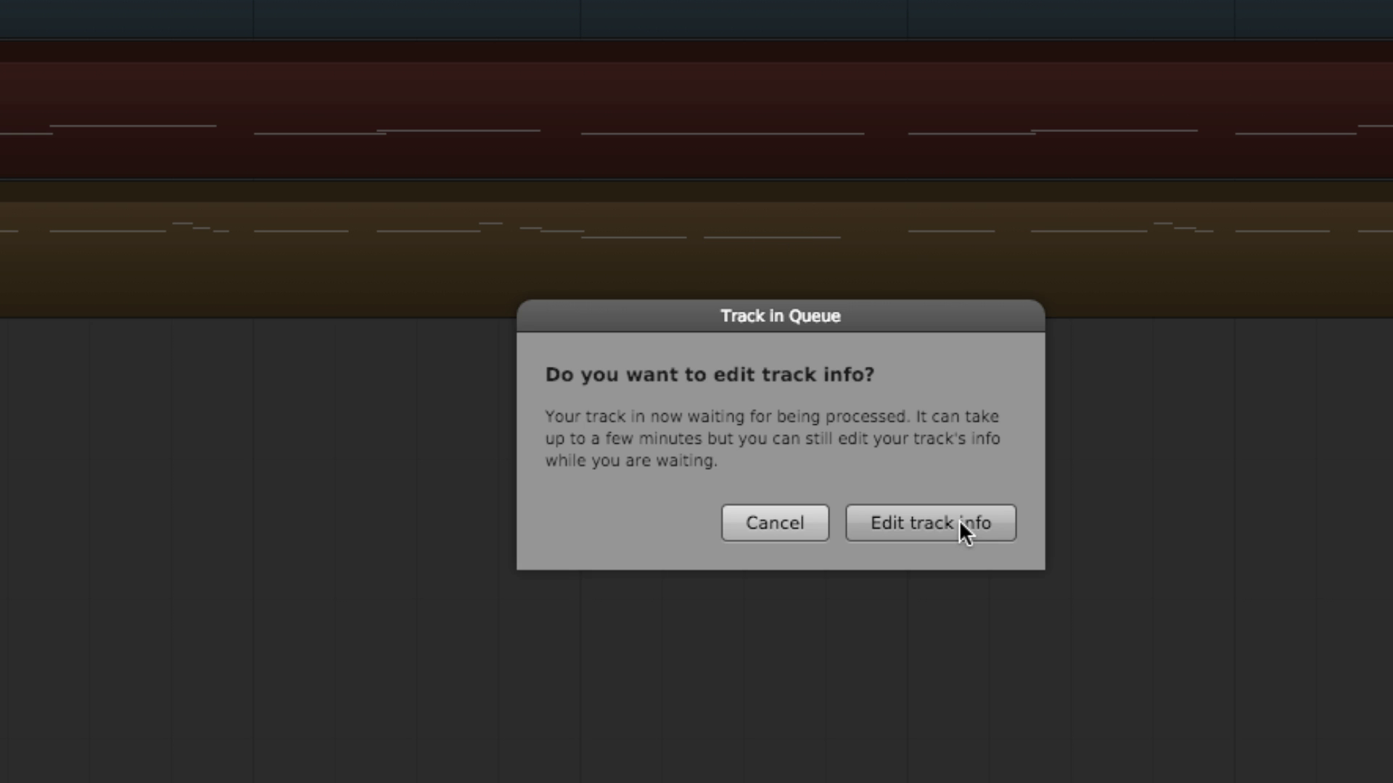
click(925, 525)
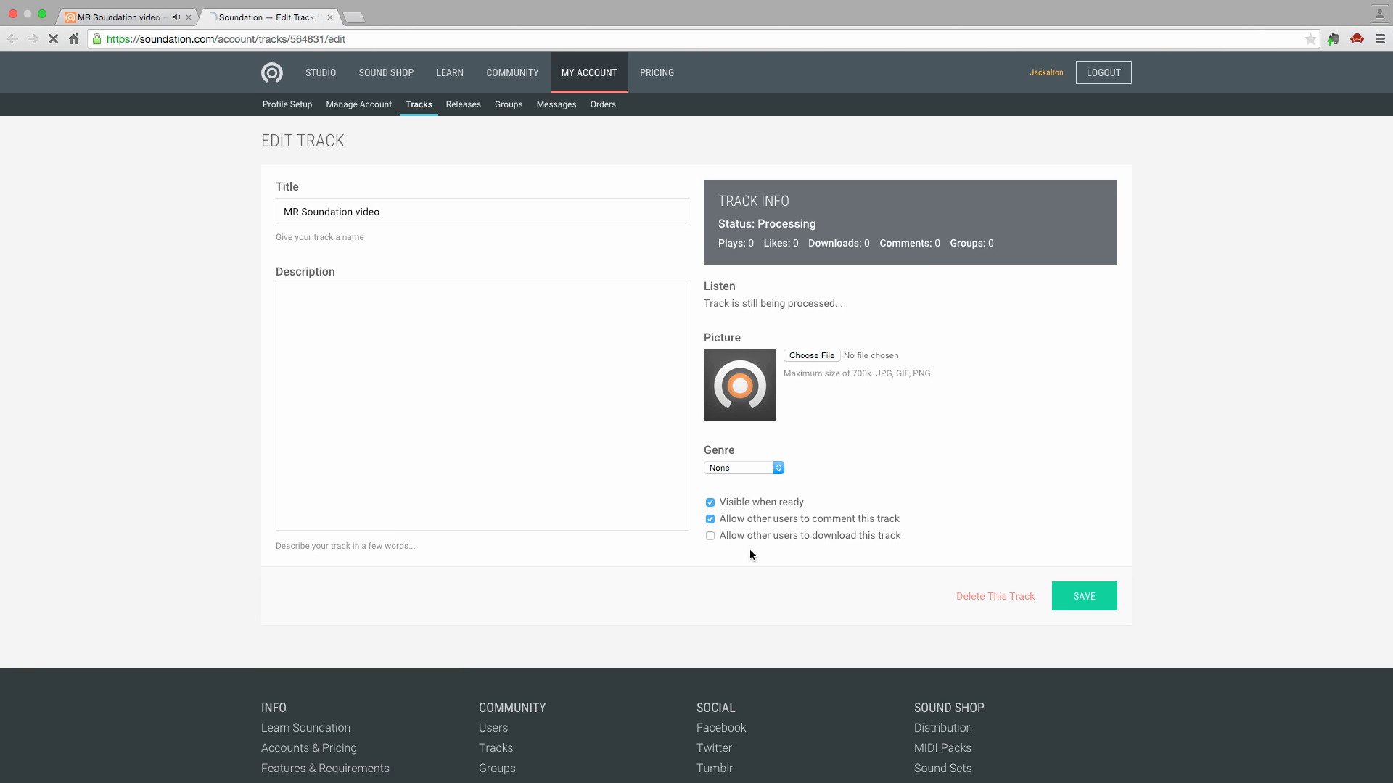
Describe the track as "Demo track for MusicRadar video", set its genre to Electronica and save the track info.
click(373, 321)
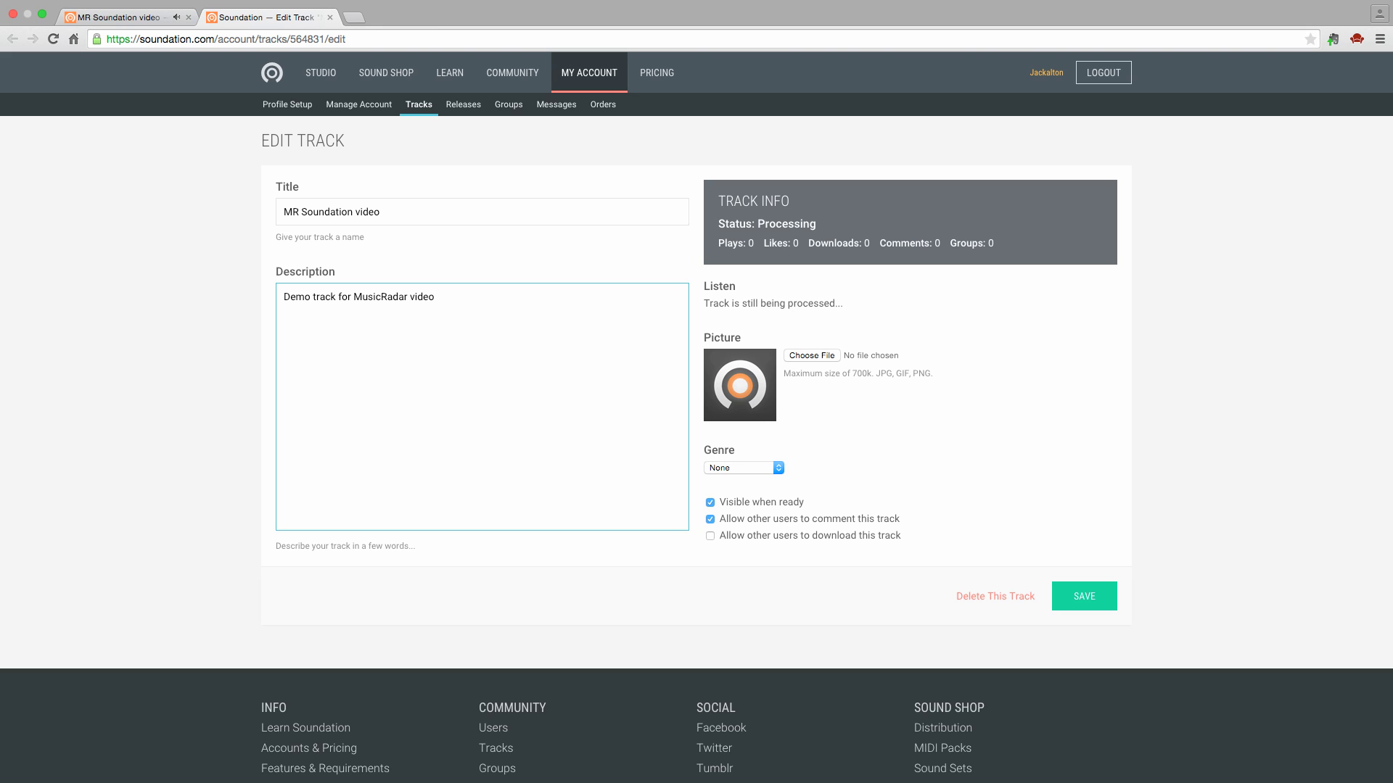
click(756, 469)
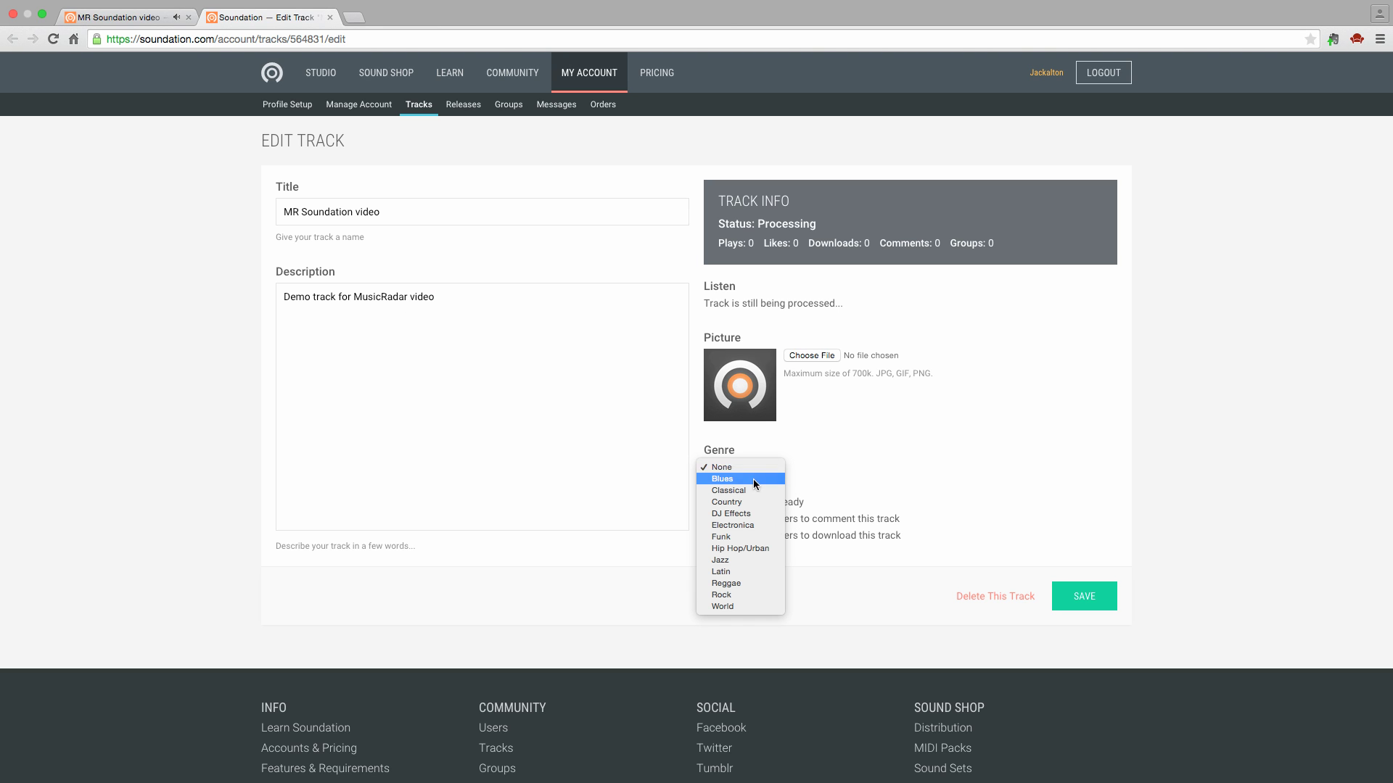
click(750, 525)
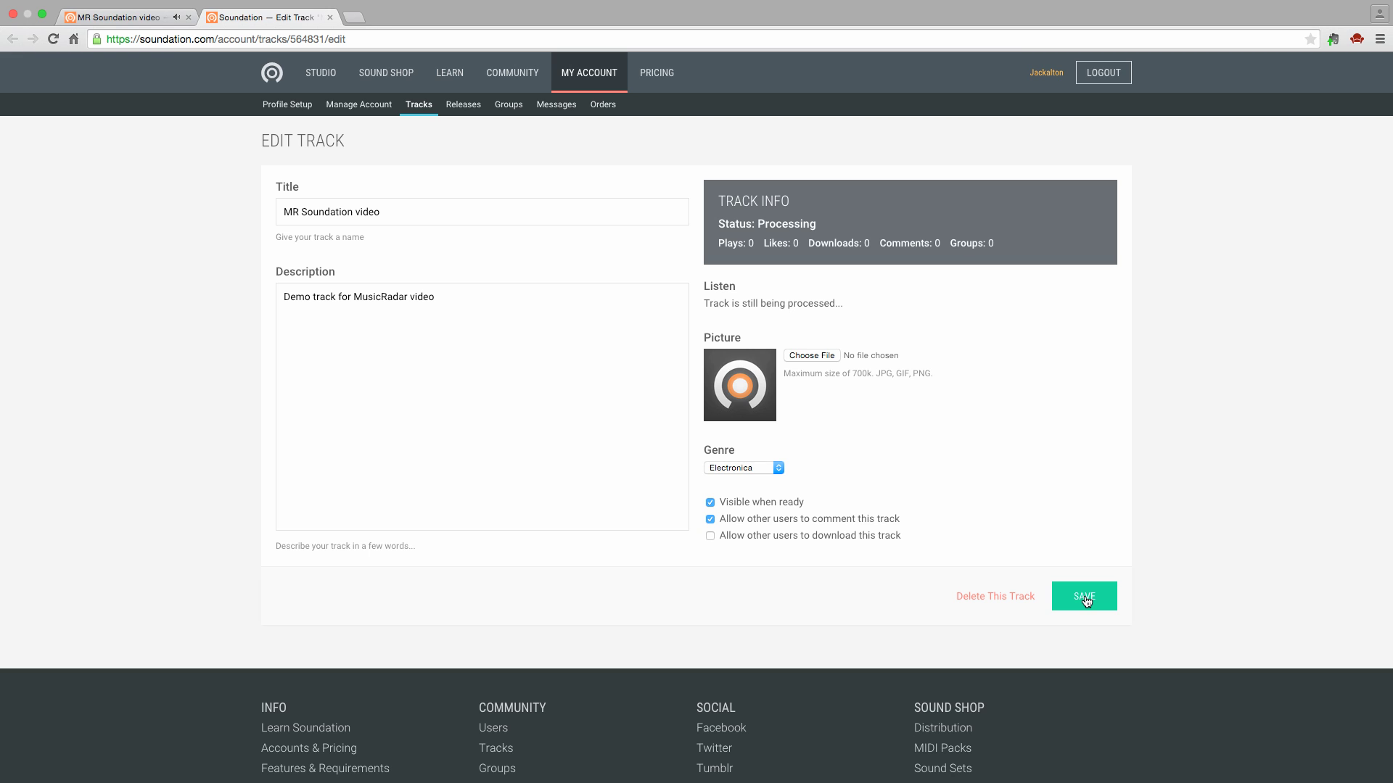
click(1084, 597)
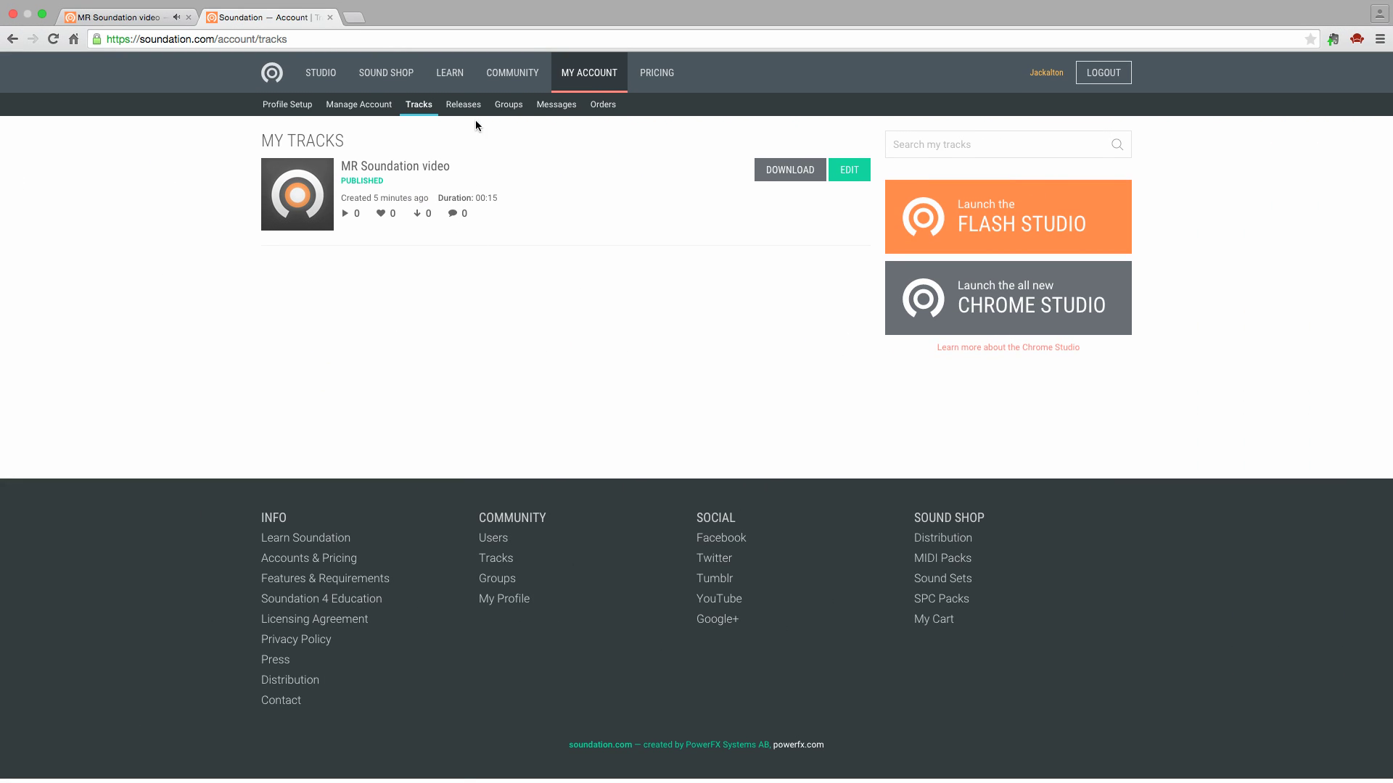
View the Soundation community feed and filter it to tracks.
click(512, 73)
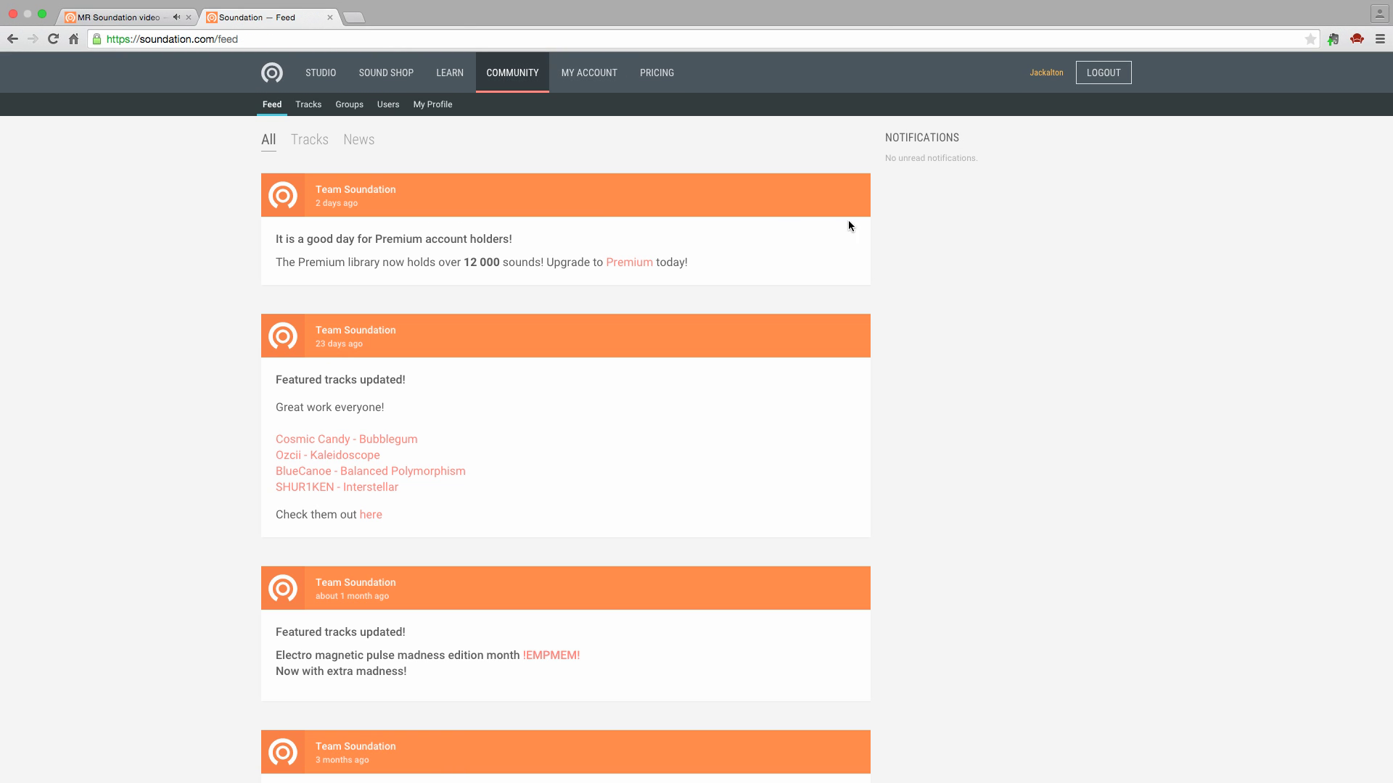
scroll(326, 237, down, 1)
click(312, 139)
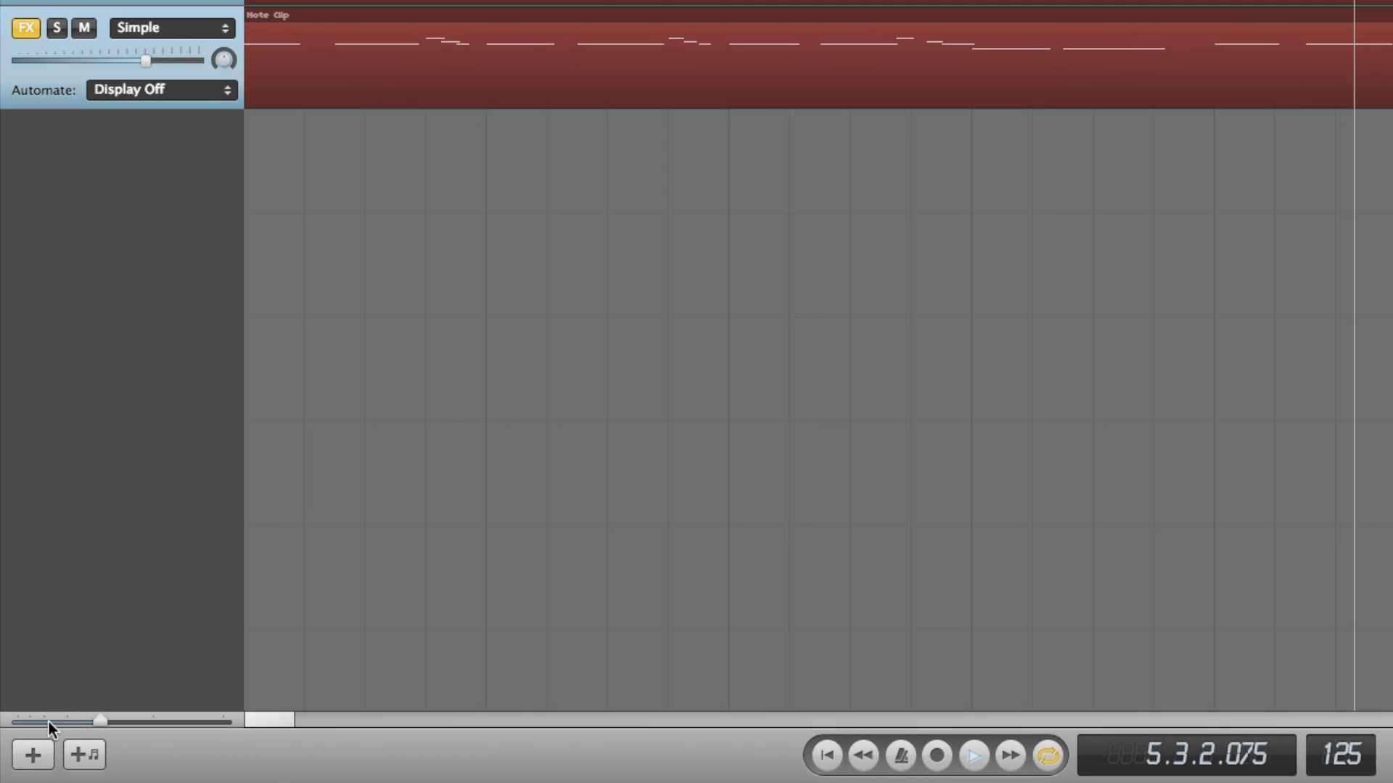
Add a new audio channel below the Simple synth and record an audio clip just over three bars long on it.
click(22, 764)
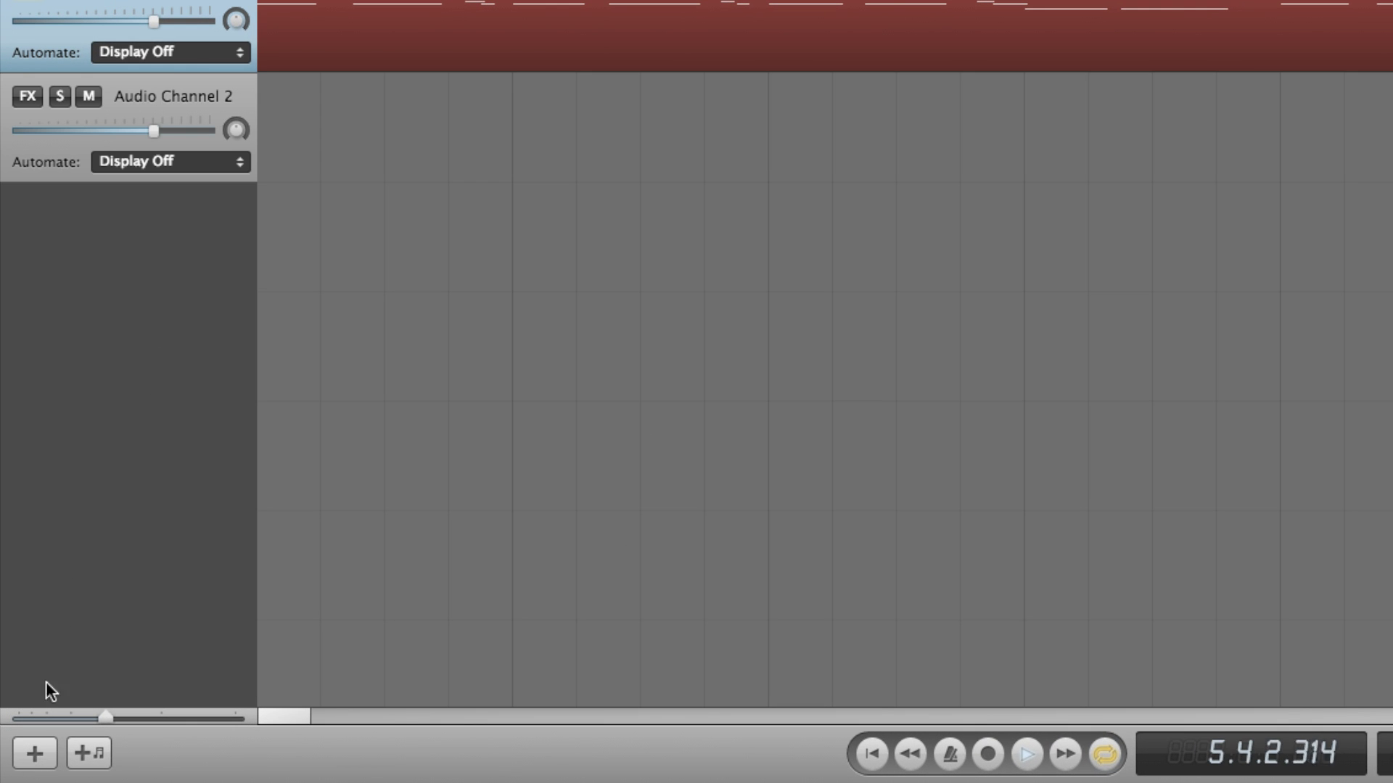
click(165, 87)
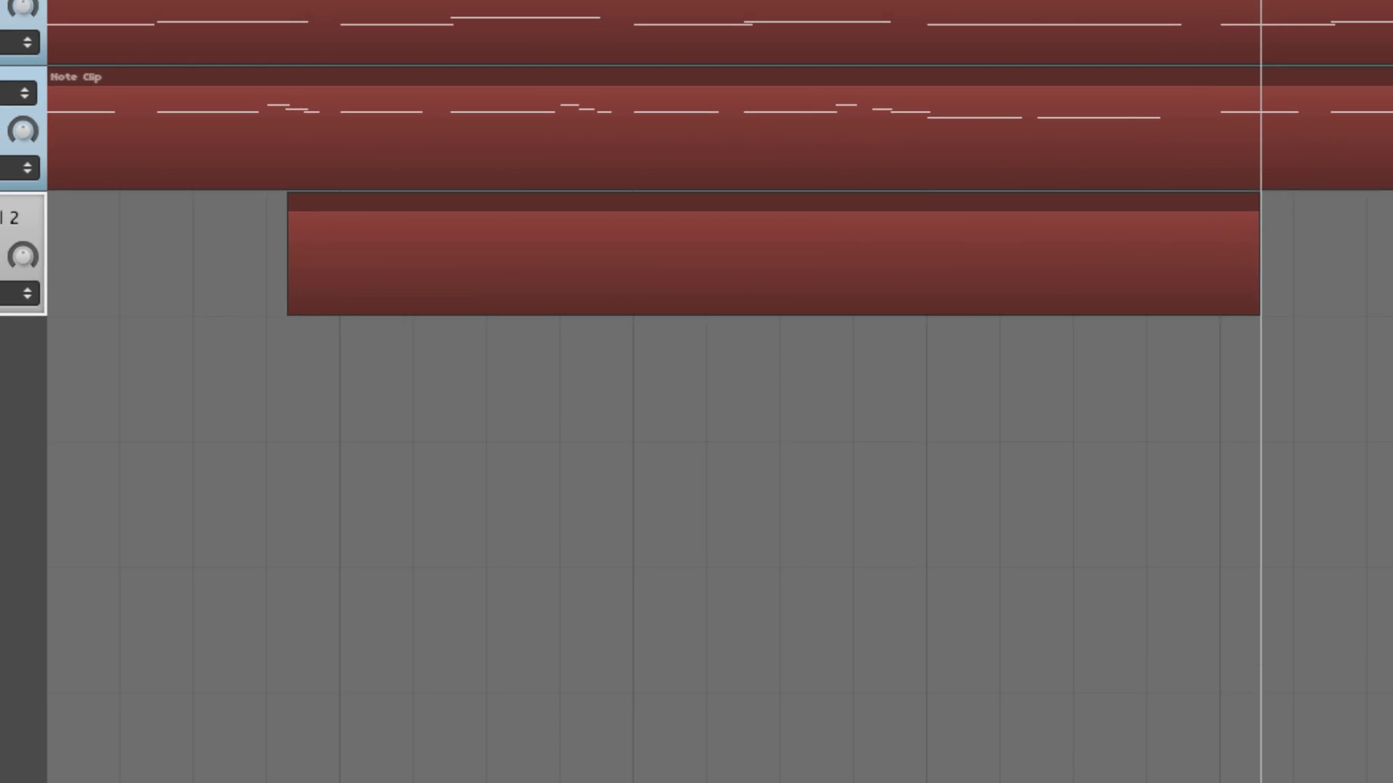
key(space)
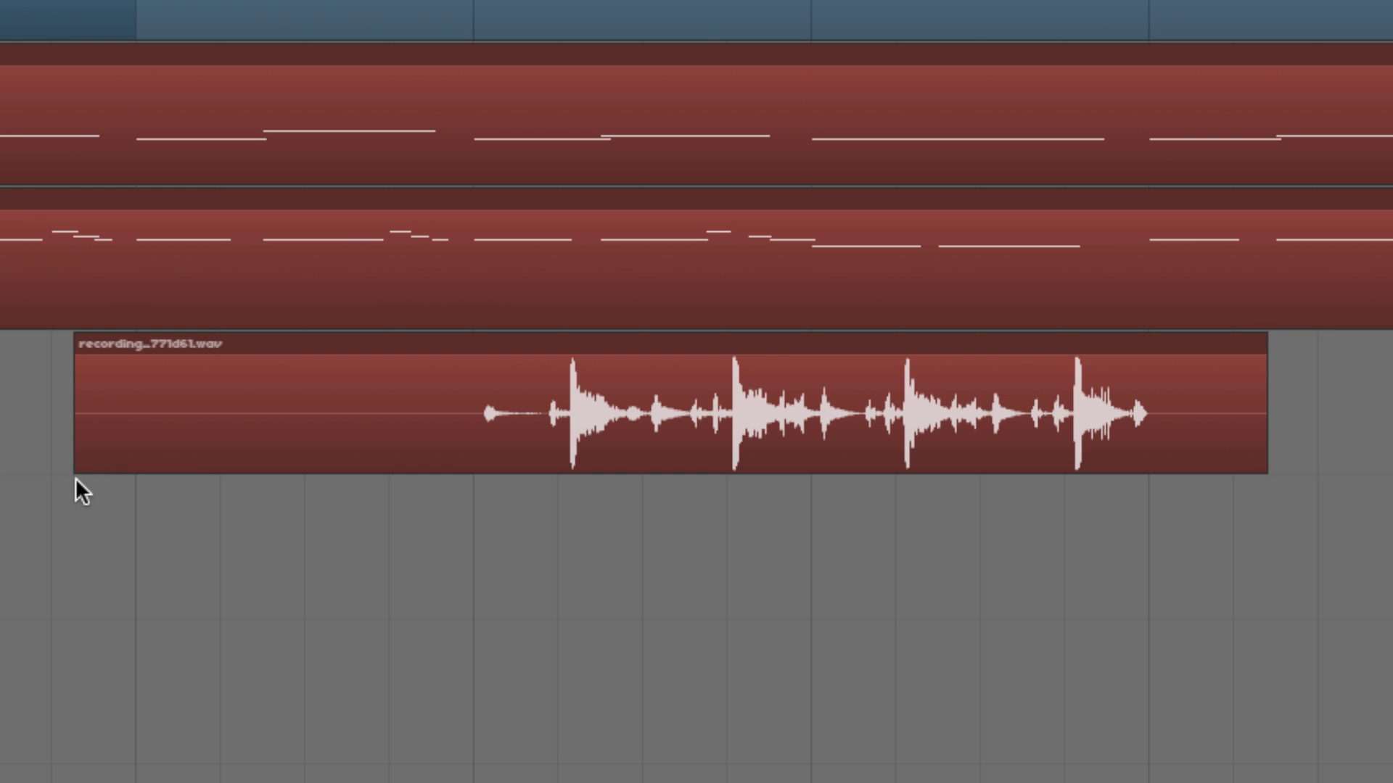
Trim and align the recorded clip to run from bar 3 to the start of bar 5, and place a copy at bar 1.
drag(74, 468, 476, 478)
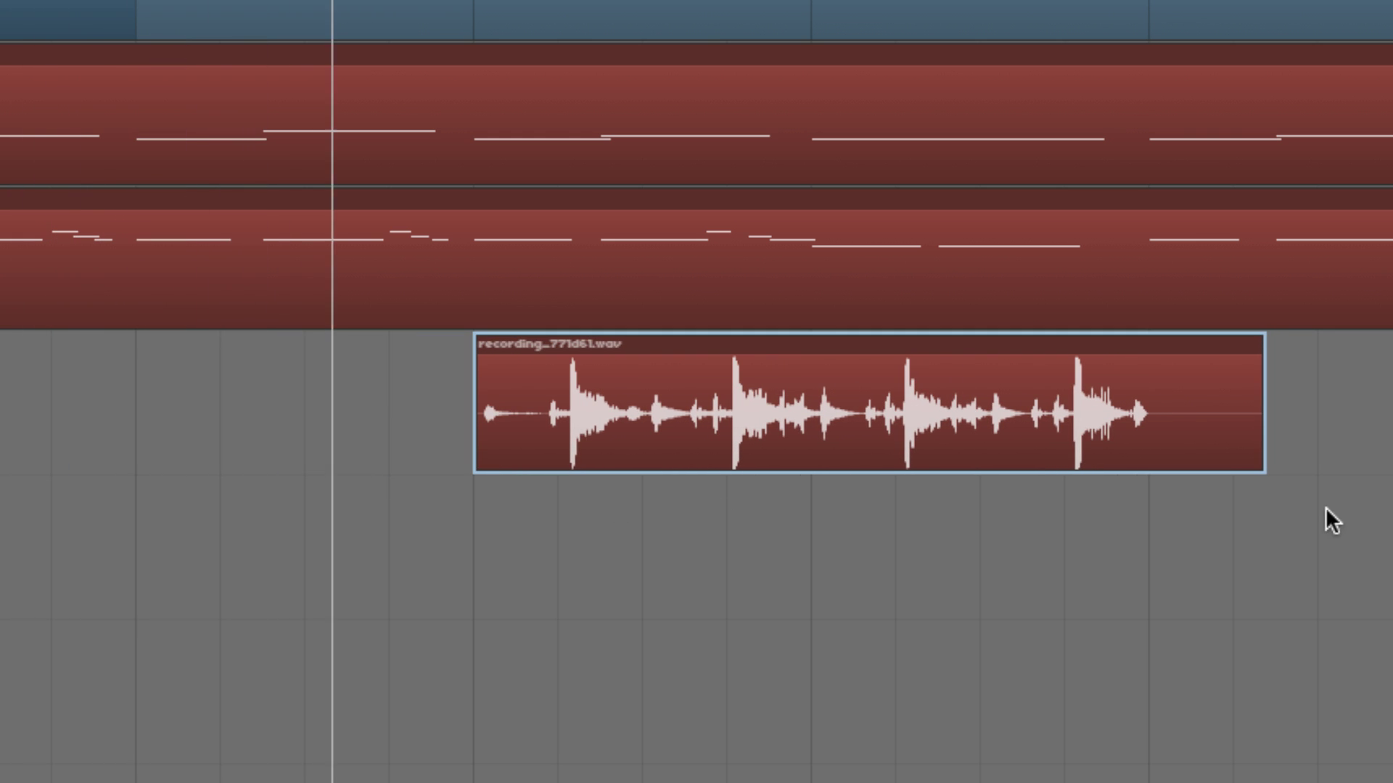
drag(1264, 468, 1152, 479)
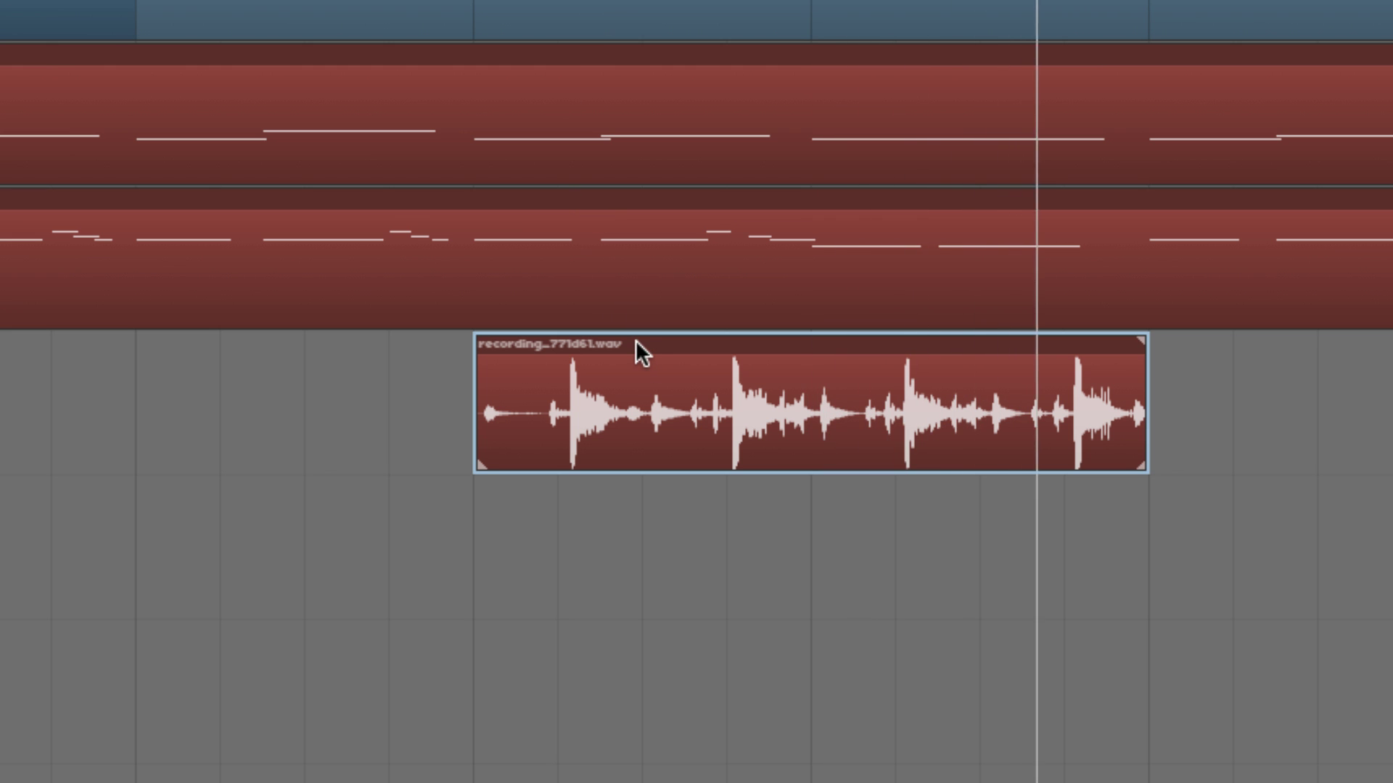
drag(629, 340, 624, 342)
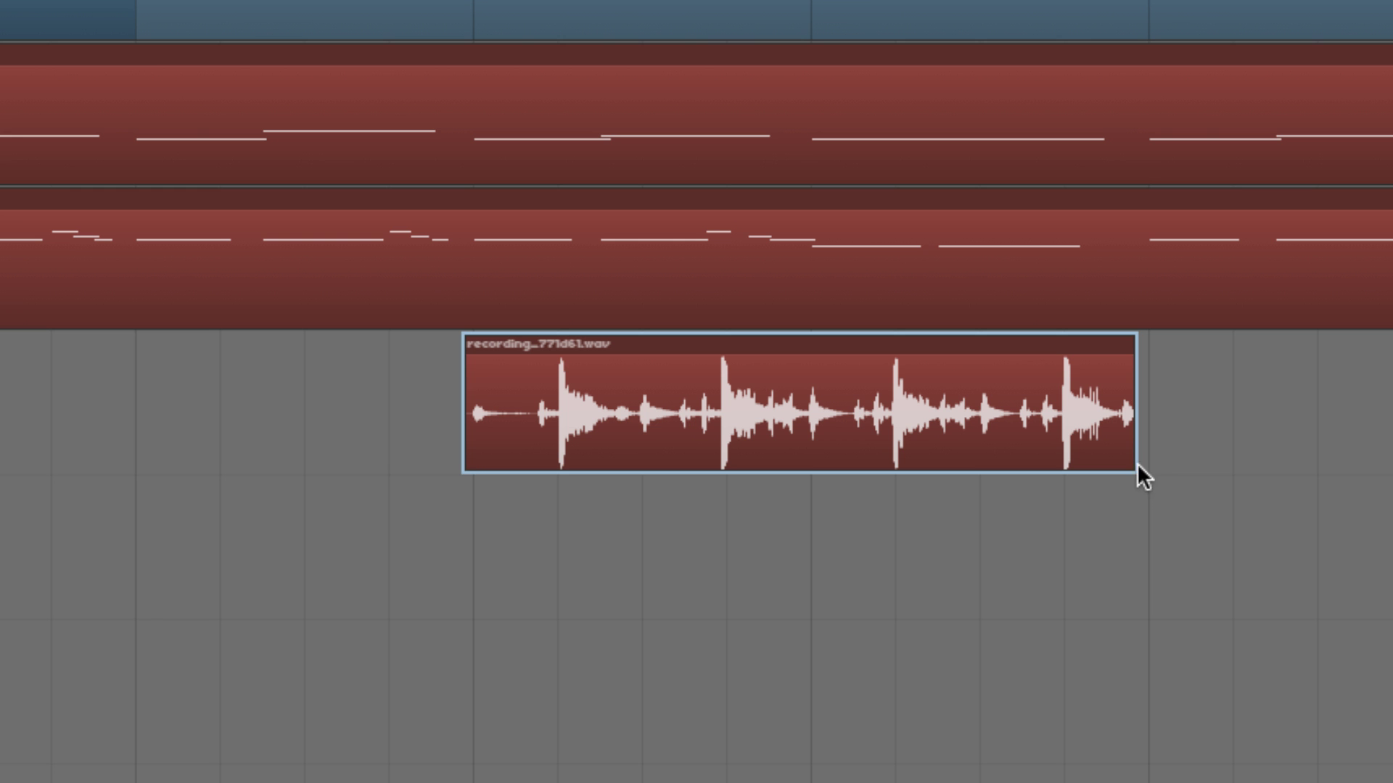
drag(466, 468, 472, 468)
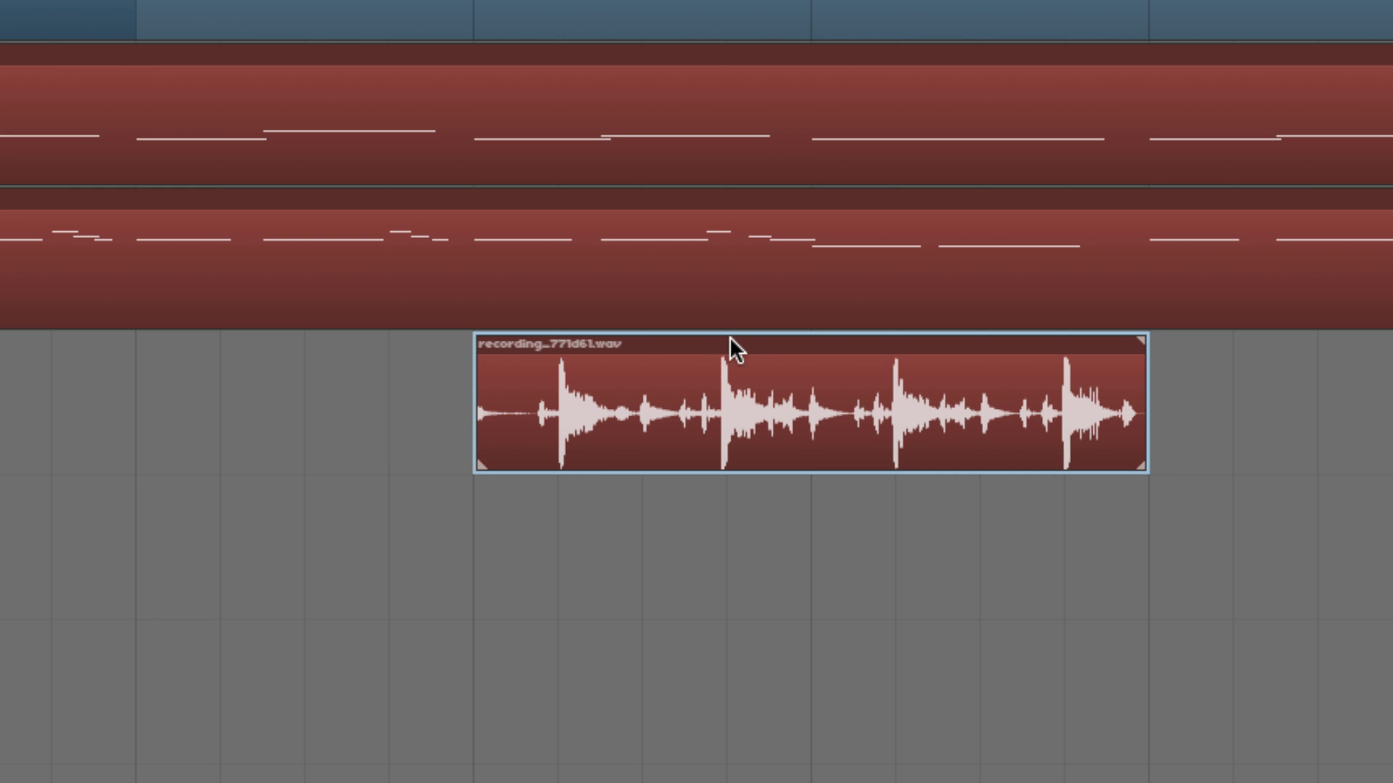
drag(730, 338, 53, 345)
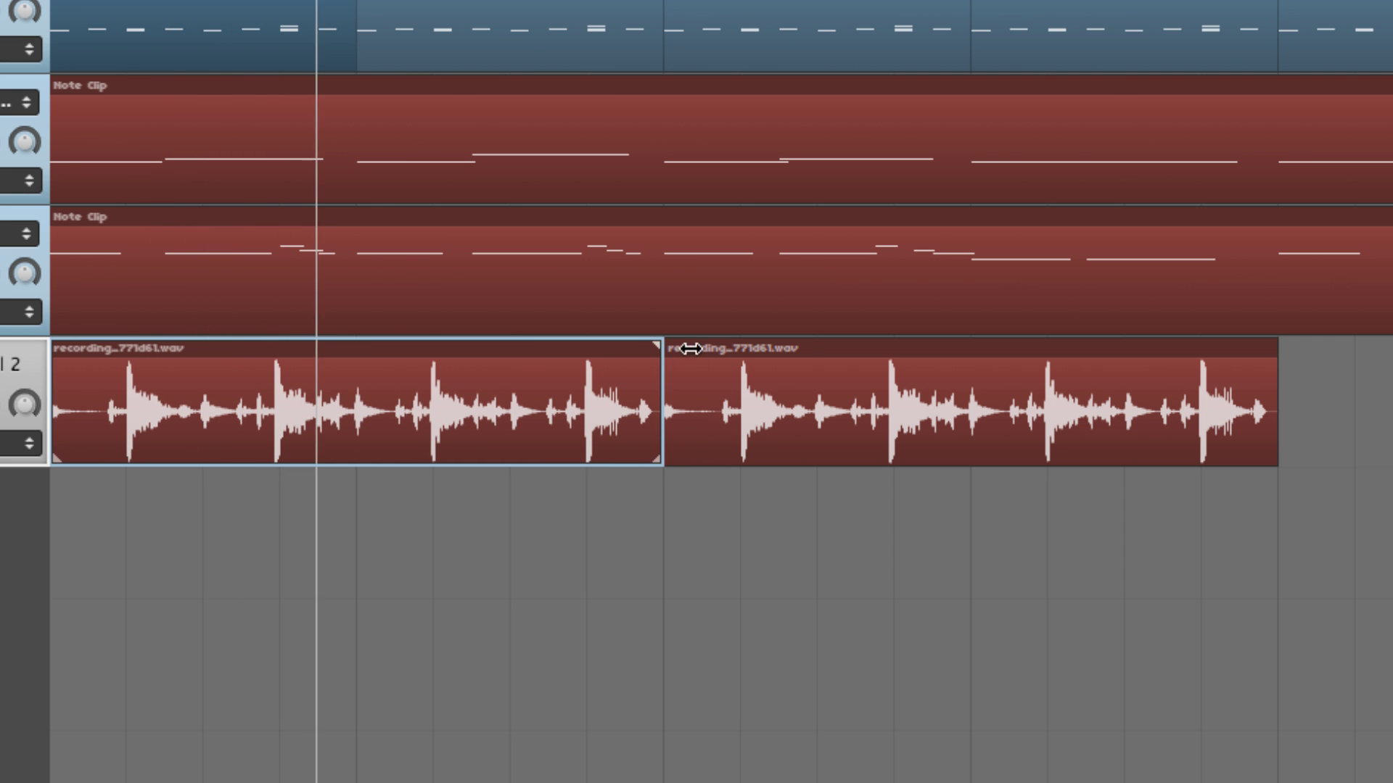
drag(1342, 377, 1392, 412)
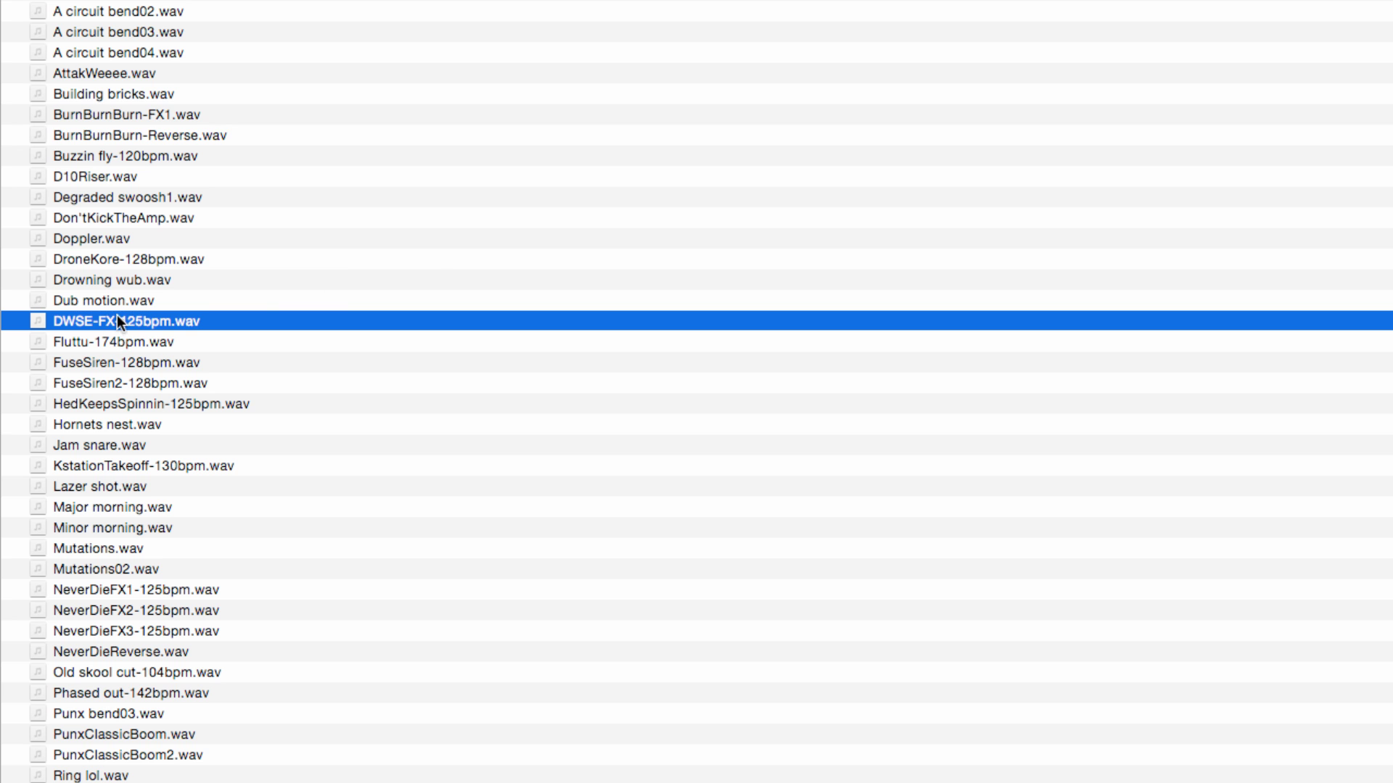
Upload DWSE-FX-125bpm.wav from the computer to My Files, place it below the Simple synth channel and align it to a bar line.
drag(118, 321, 913, 158)
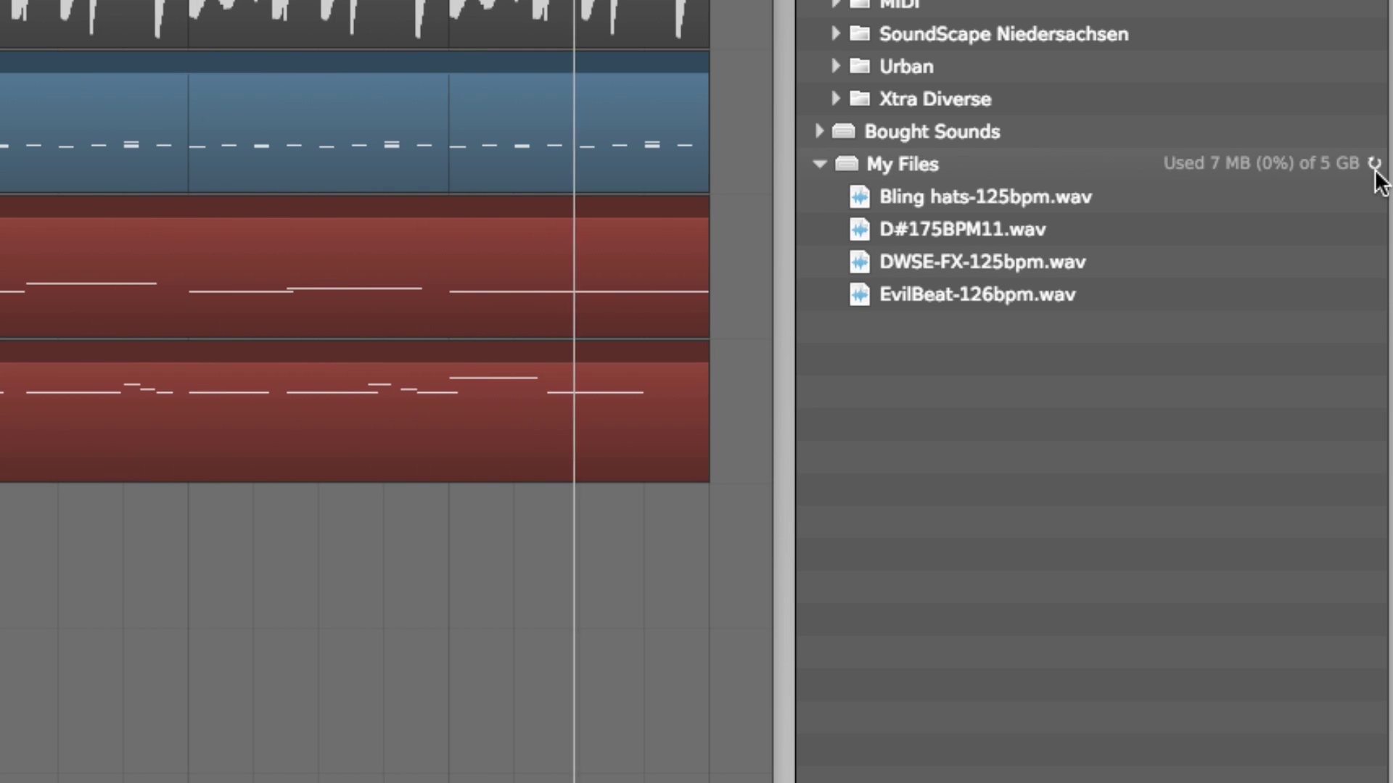
click(963, 262)
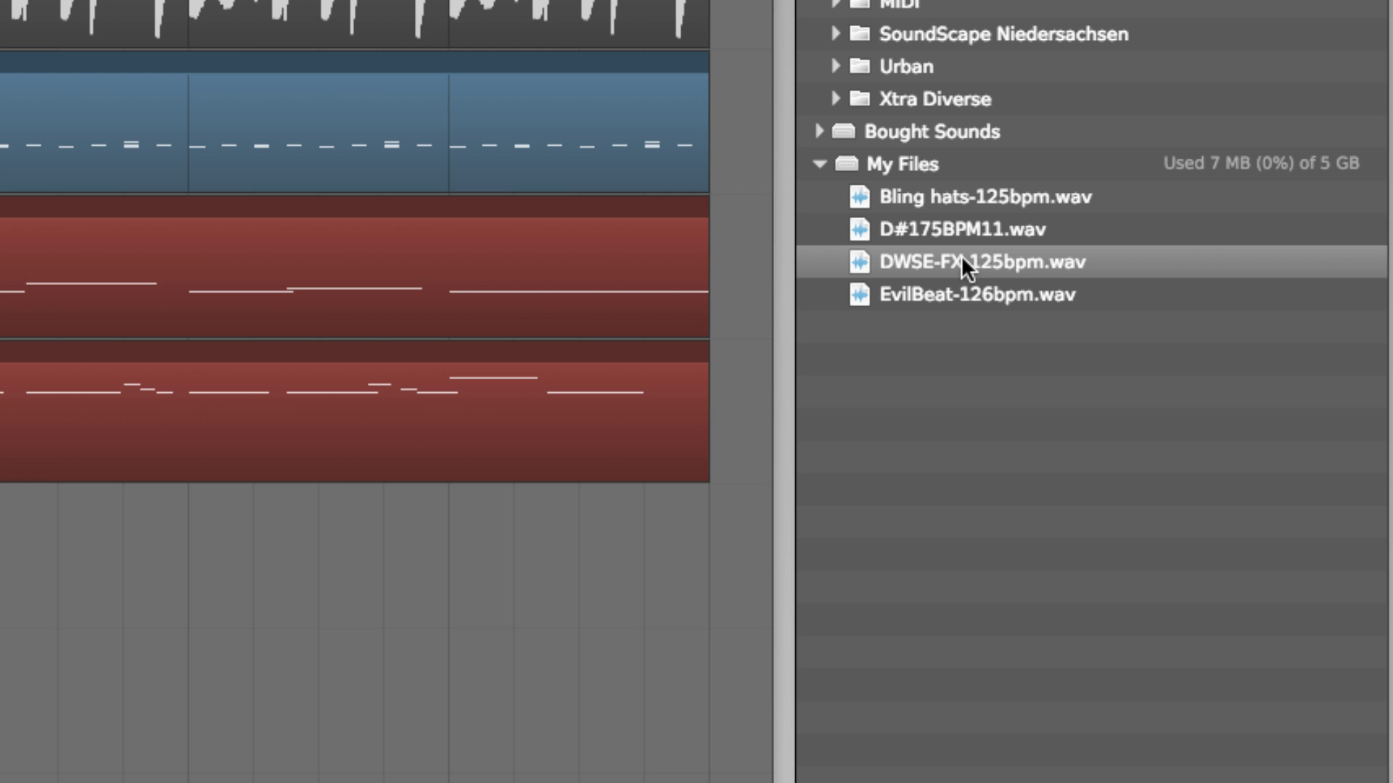
drag(960, 255, 726, 374)
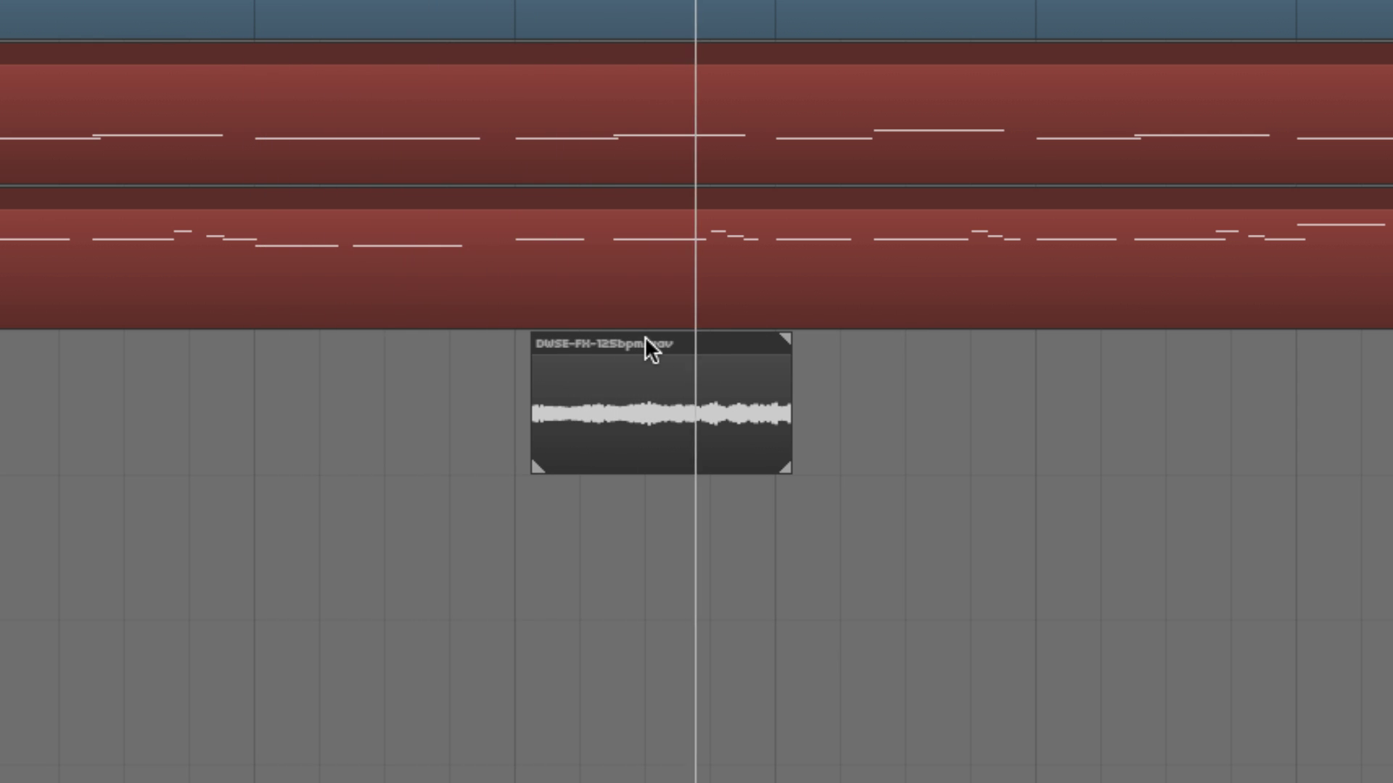
drag(642, 337, 624, 336)
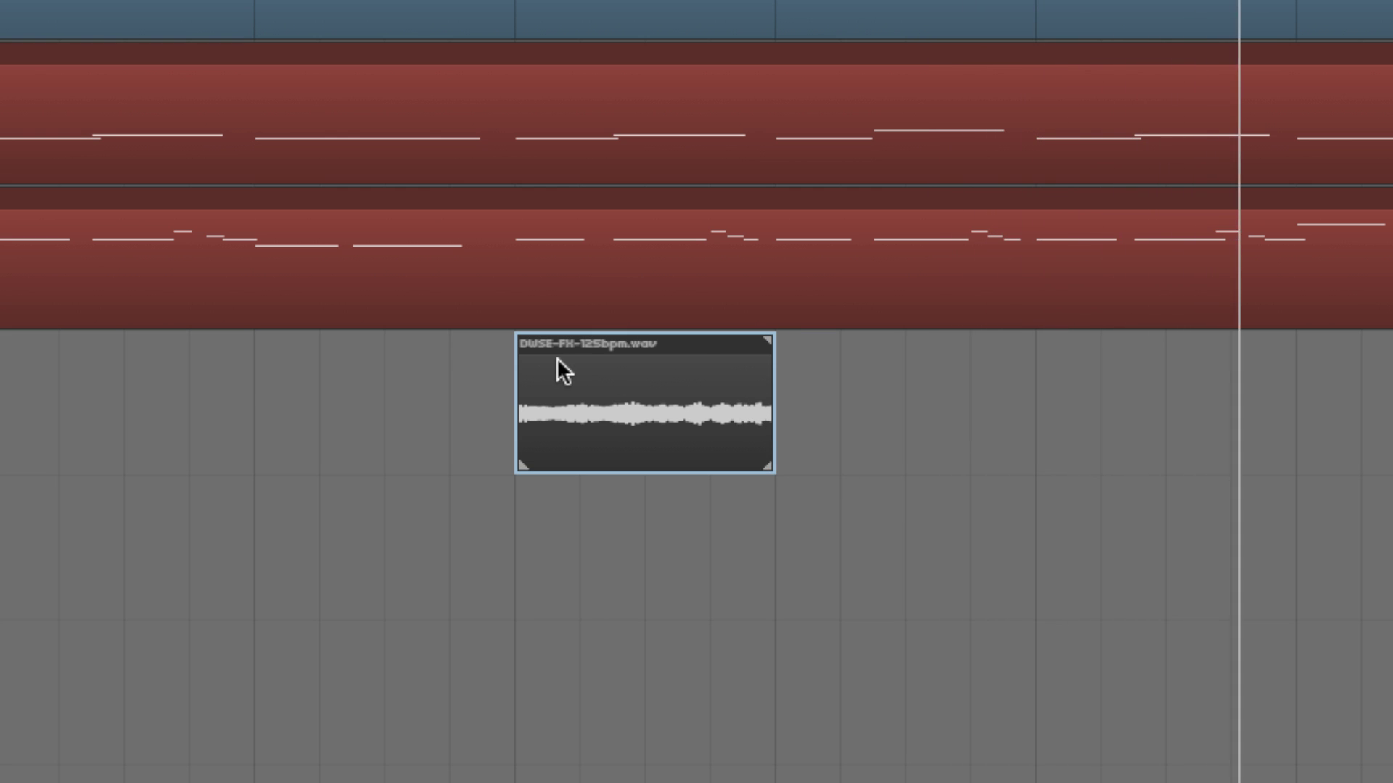
drag(642, 343, 208, 351)
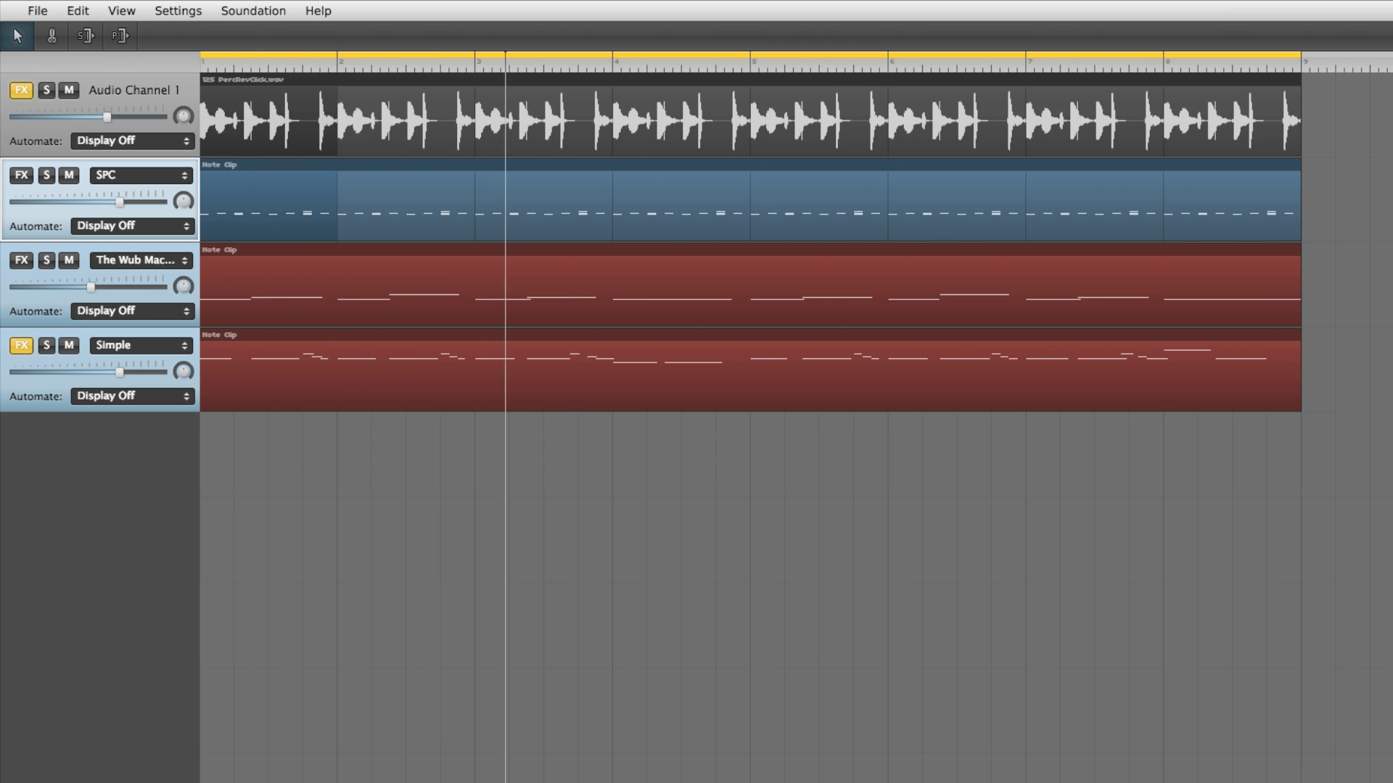
Time-stretch the Simple synth's note clip to end at bar 12, and restore its end to bar 9.
click(86, 34)
click(397, 62)
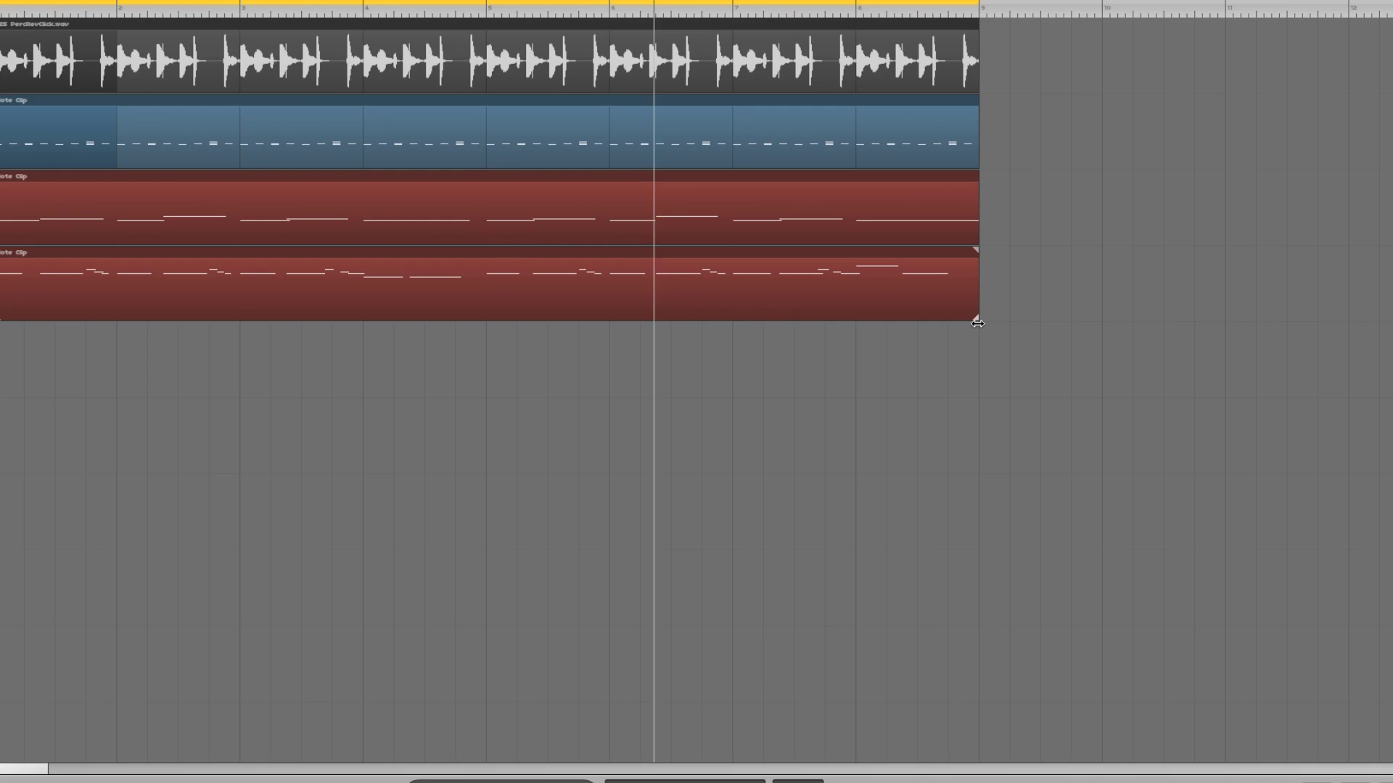
drag(976, 320, 1351, 311)
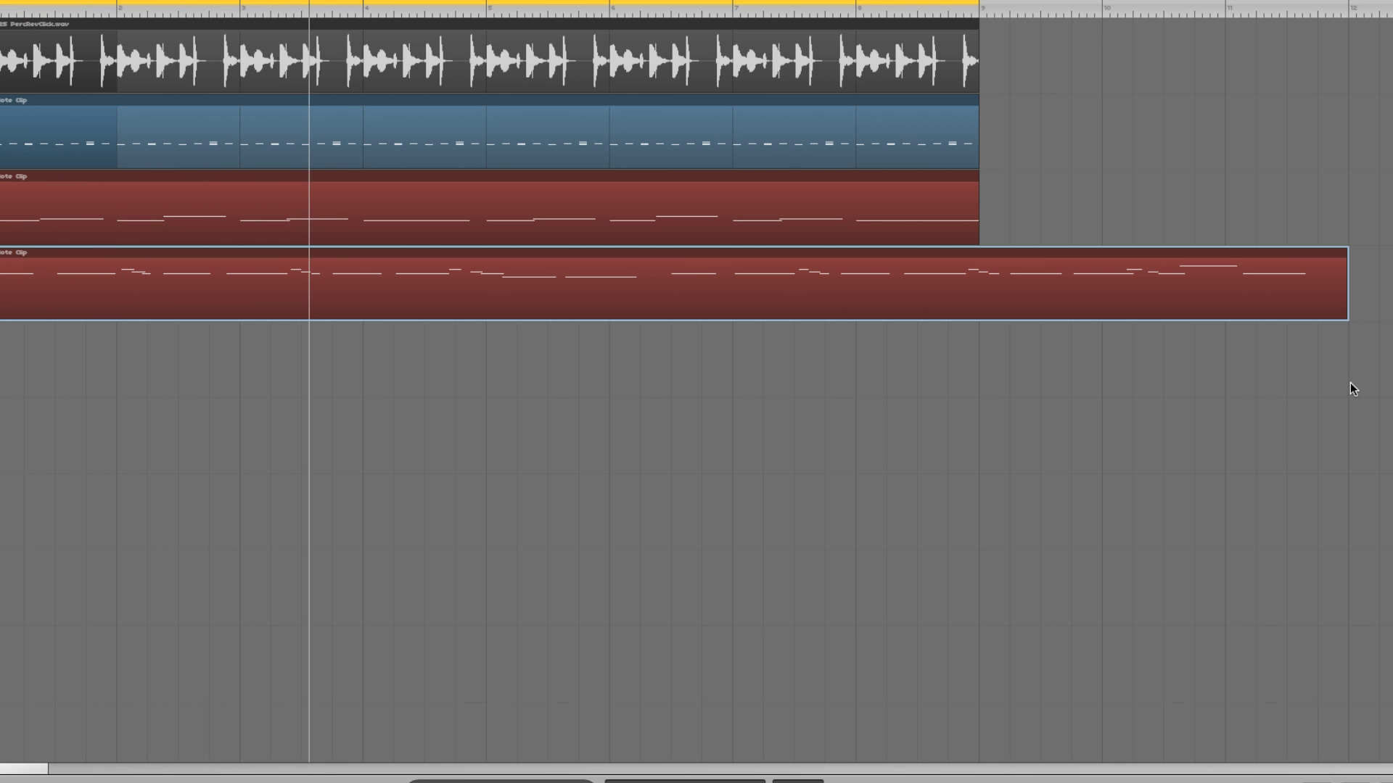
drag(1345, 319, 979, 320)
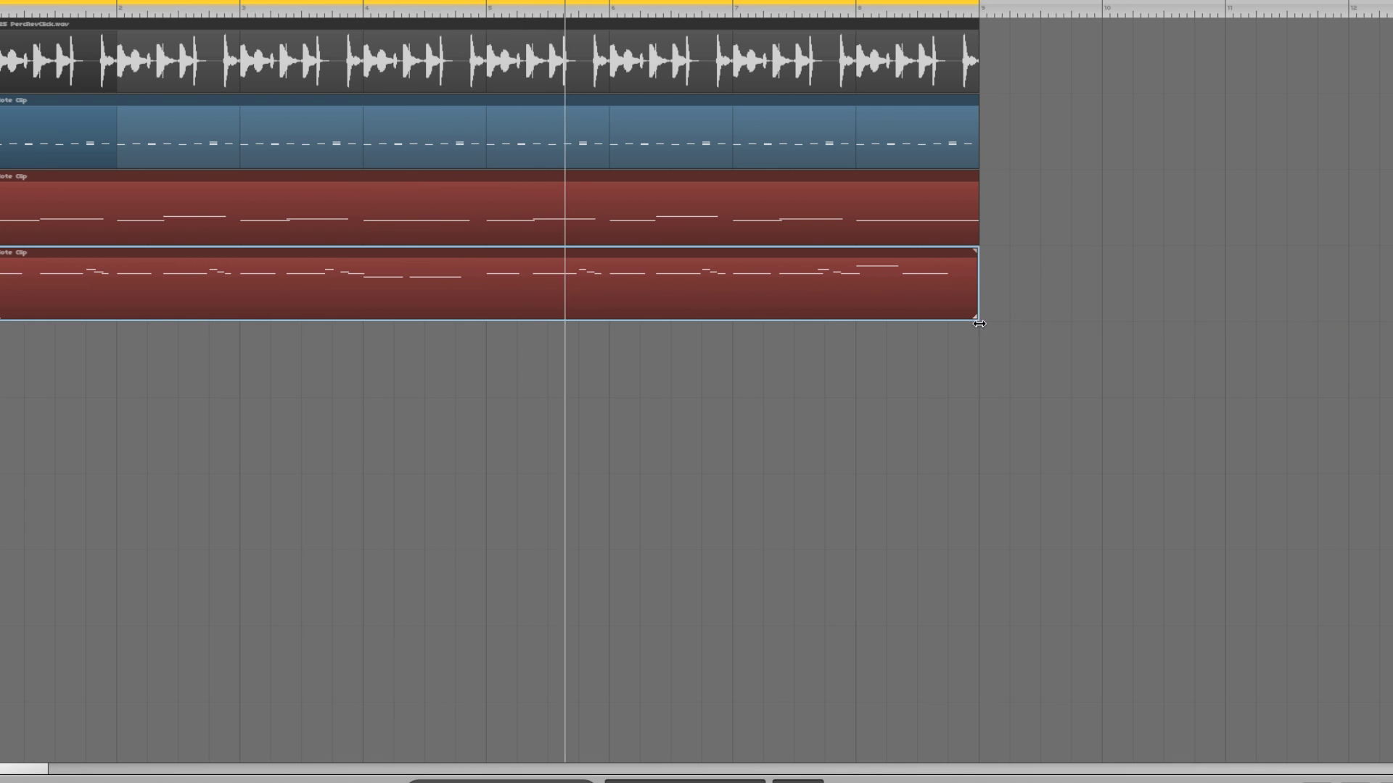
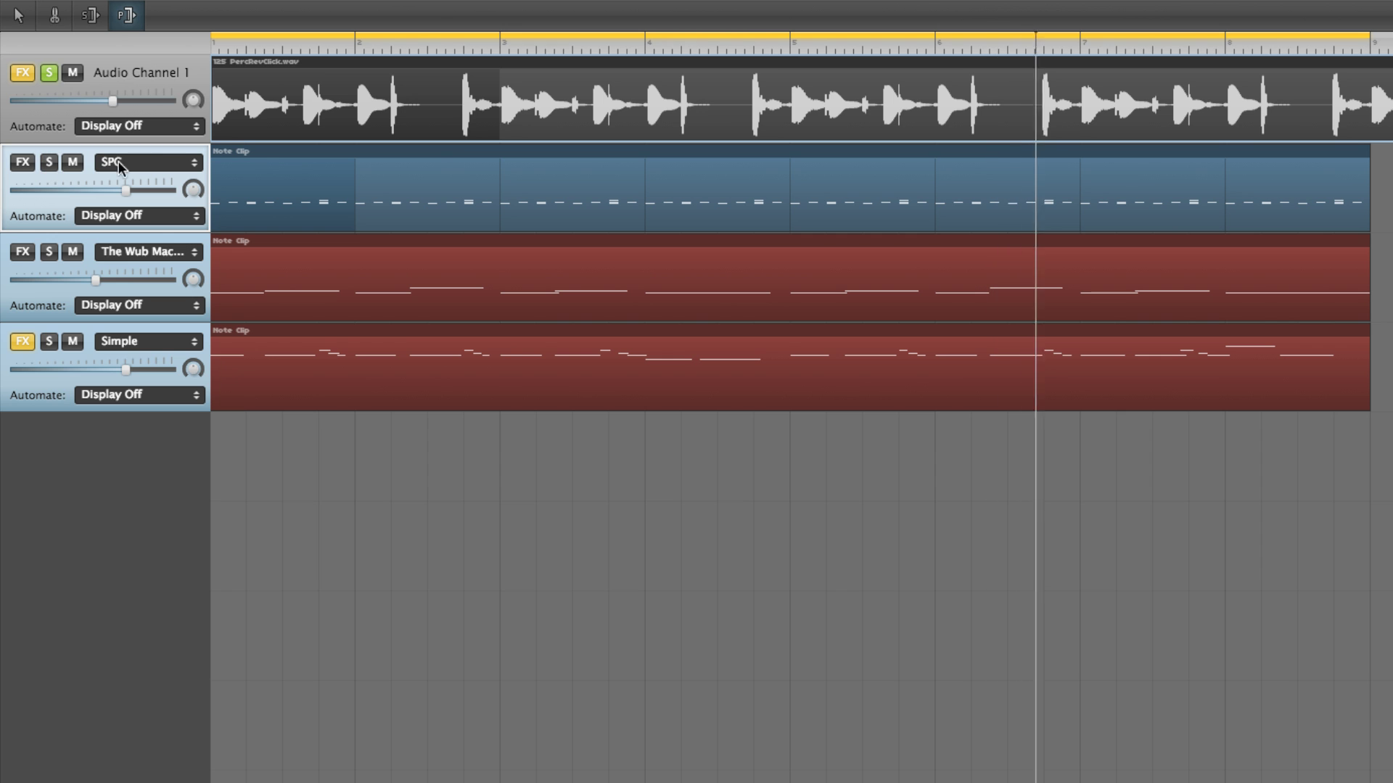
Pitch-stretch the drum loop on Audio Channel 1 to half a bar, repeat it up to bar 9 and audition it with SPC soloed.
drag(494, 136, 276, 136)
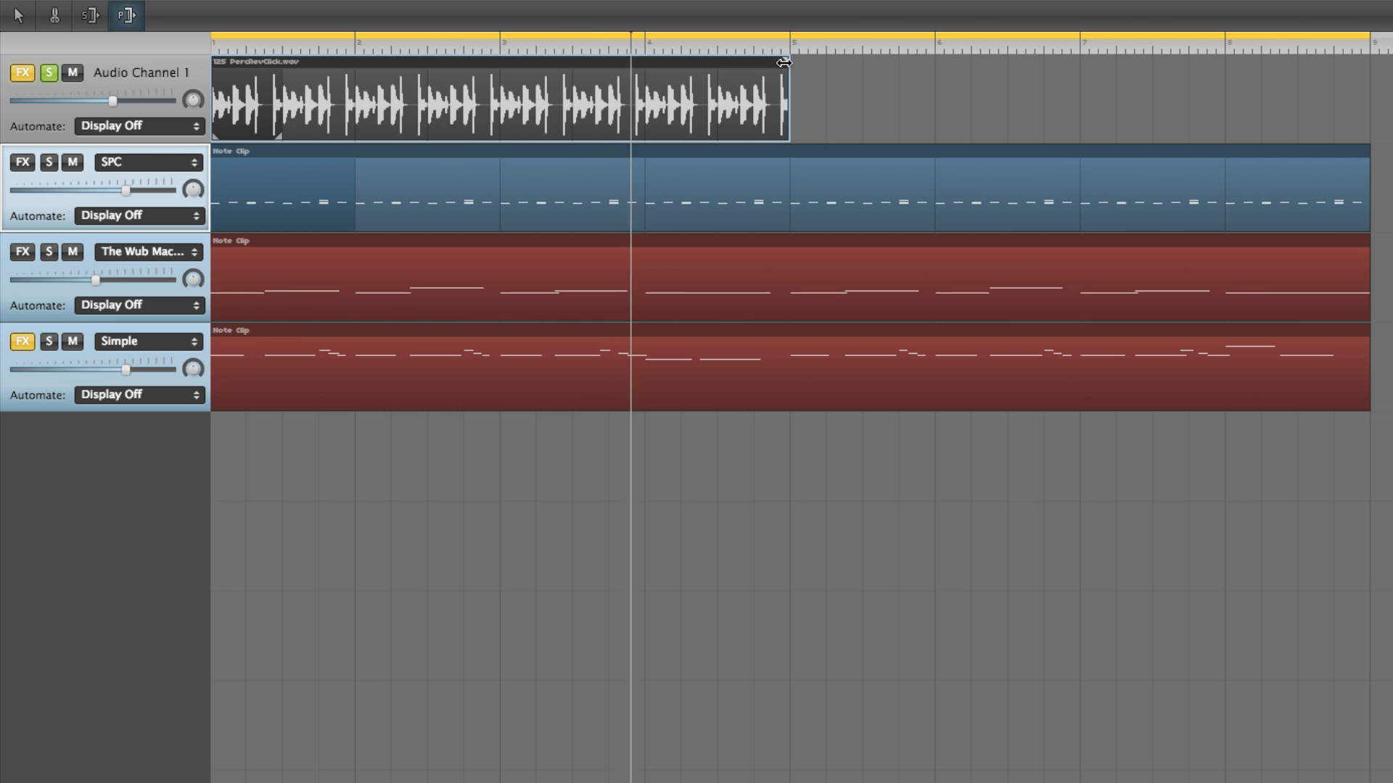
drag(782, 71, 1363, 66)
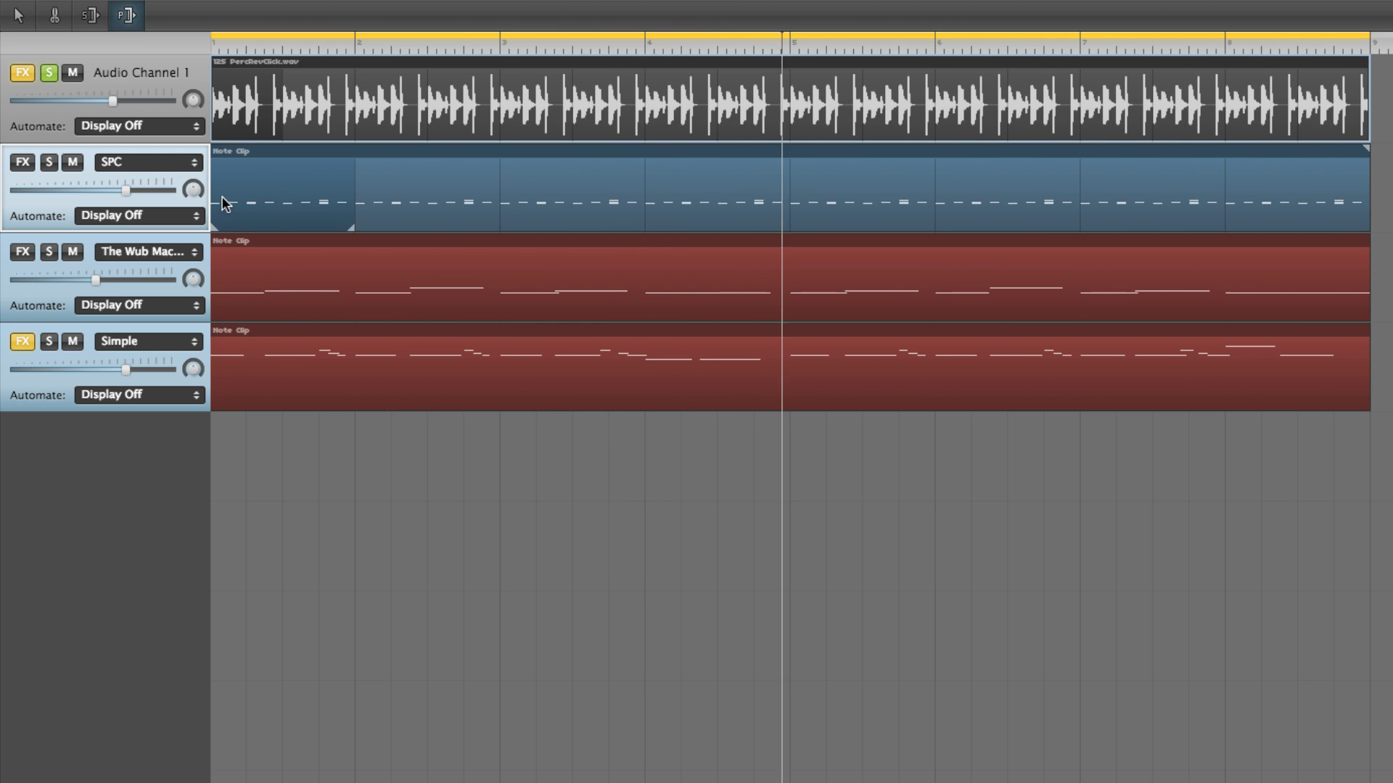
click(50, 162)
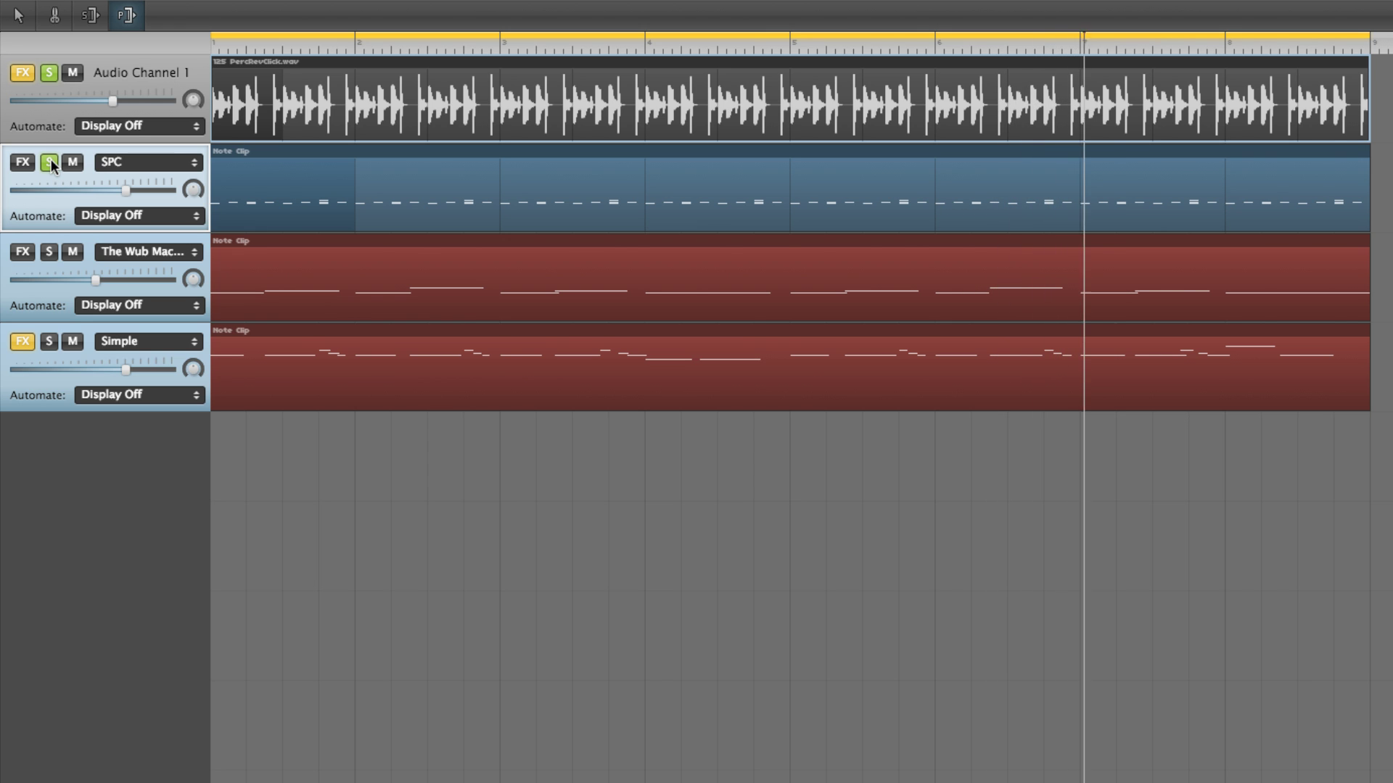
click(51, 163)
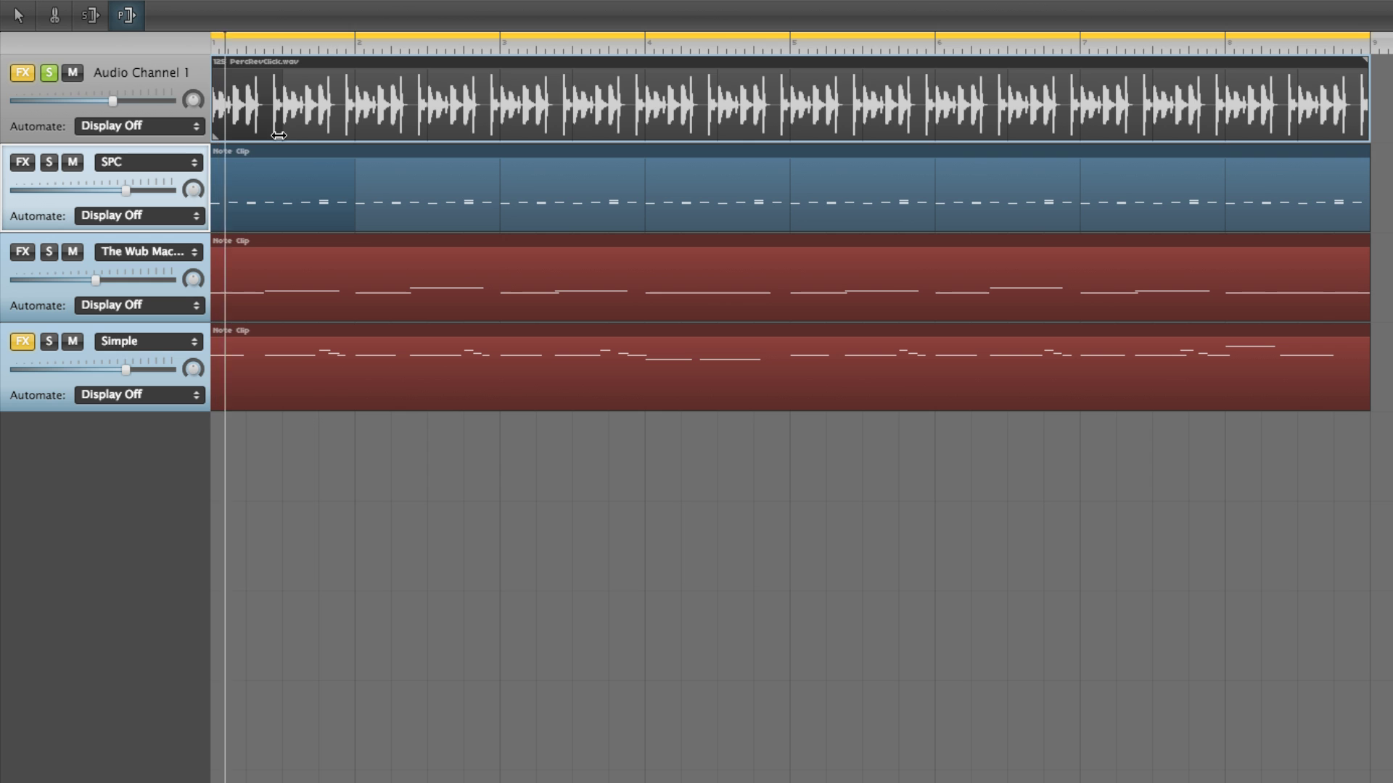
Return the drum loop to one bar, time-stretch it to half a bar instead and audition it with SPC soloed.
drag(279, 135, 351, 132)
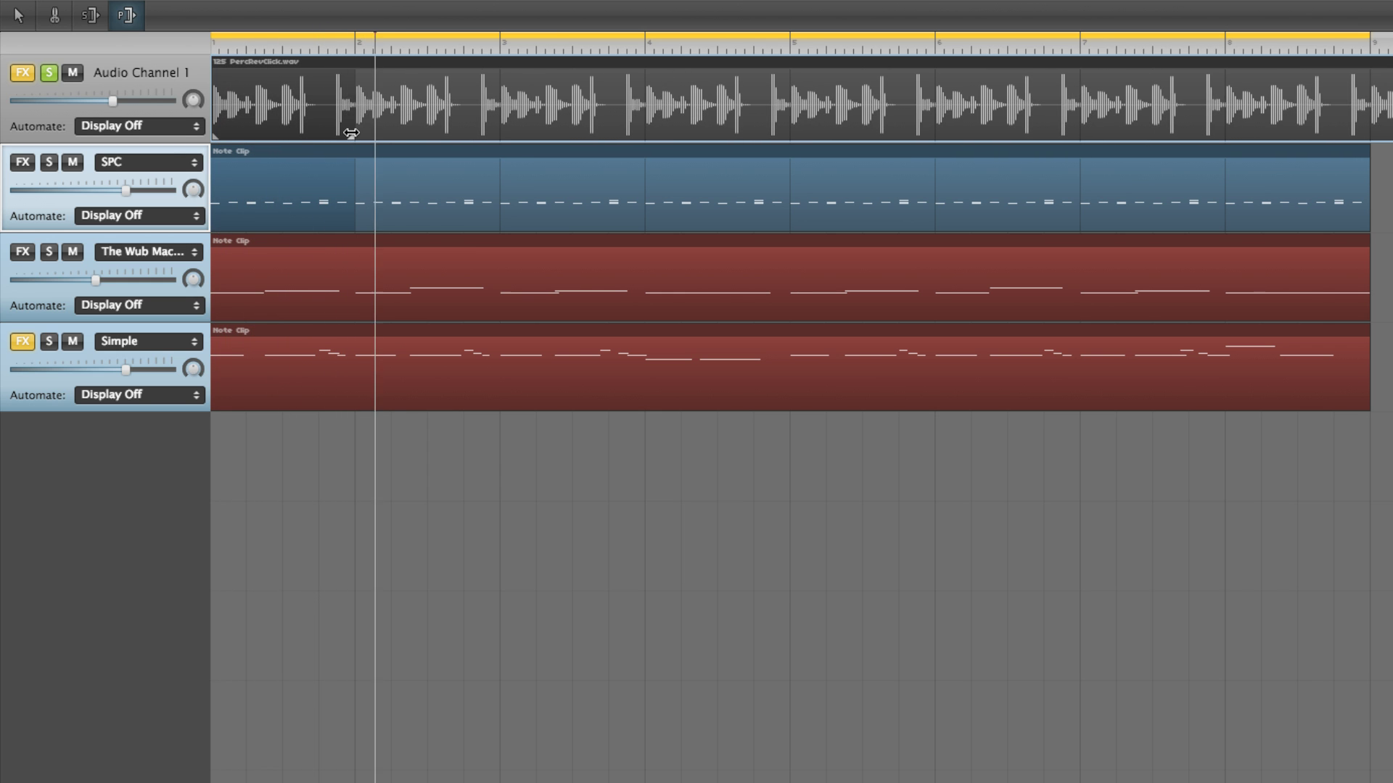
key(s)
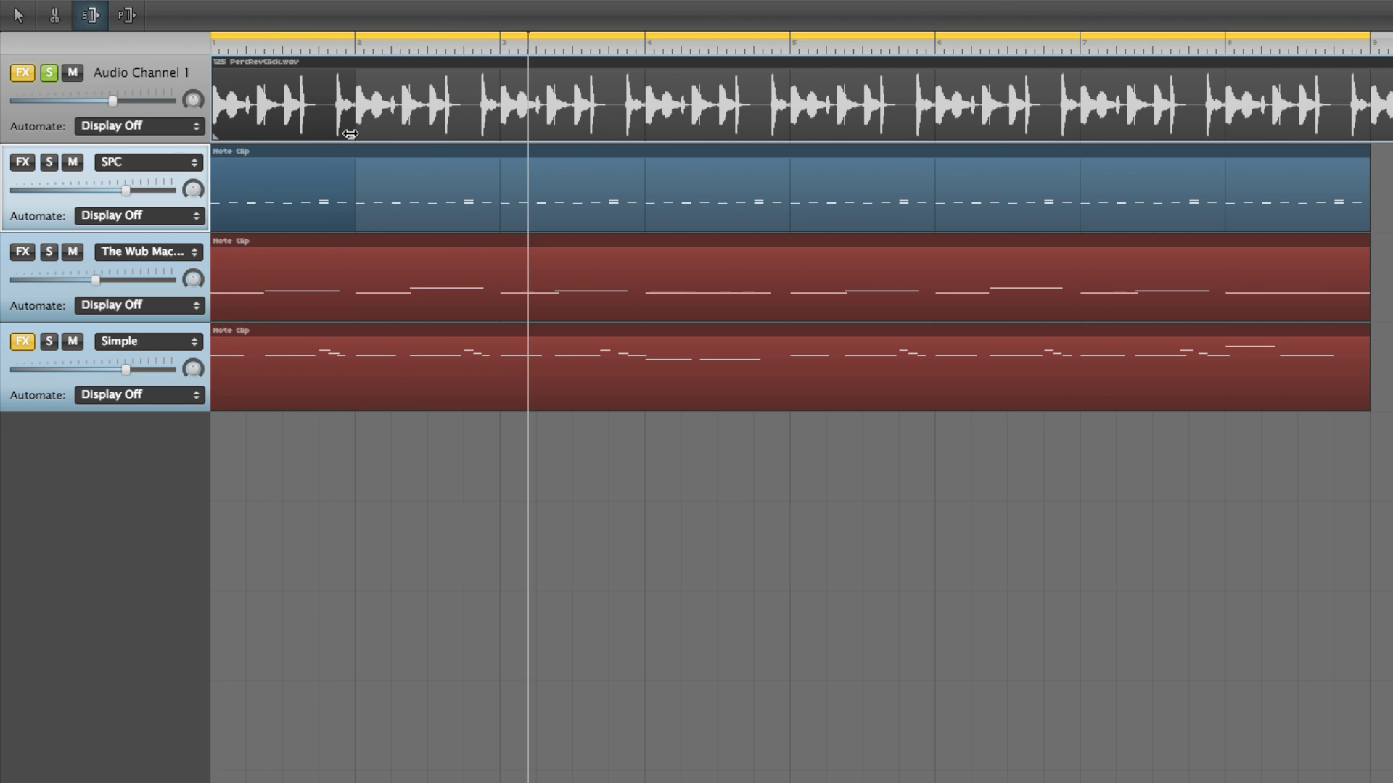
drag(350, 134, 279, 132)
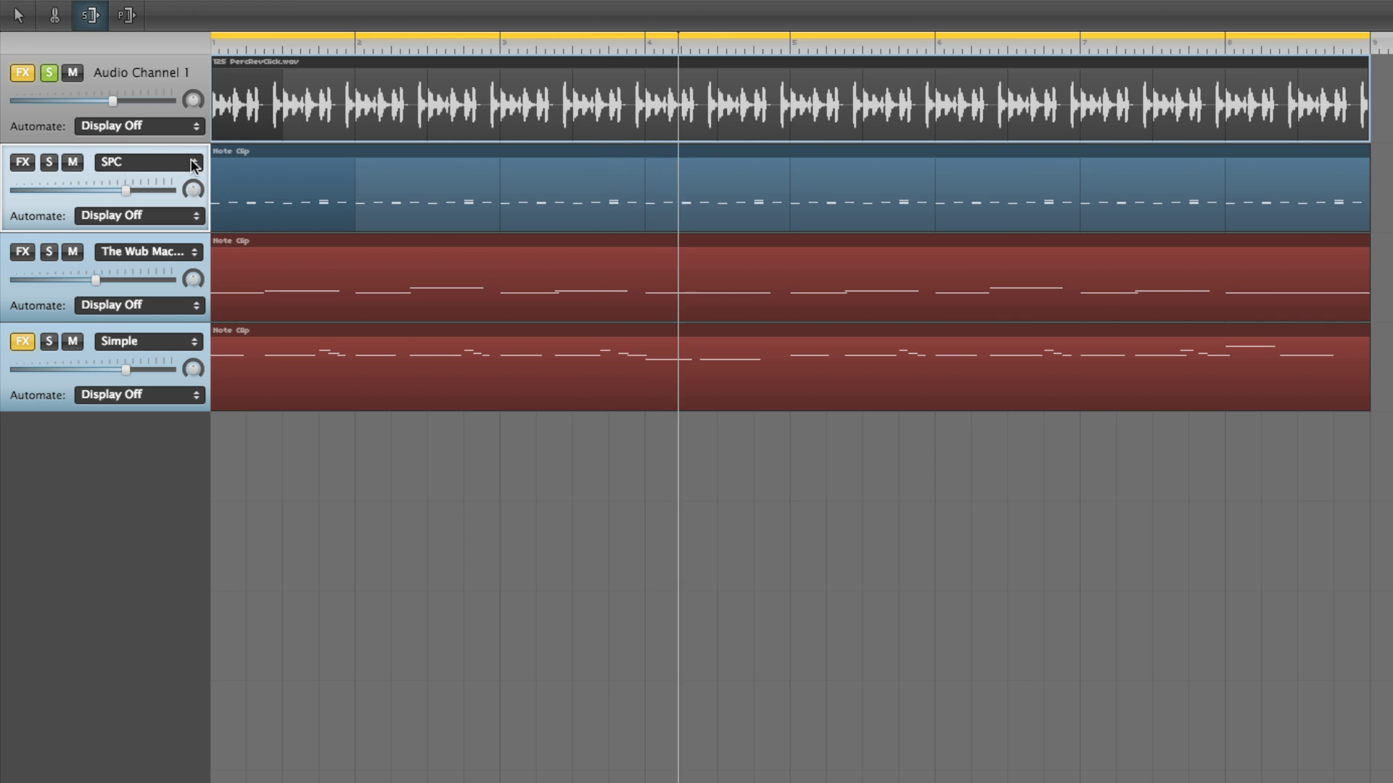
click(48, 161)
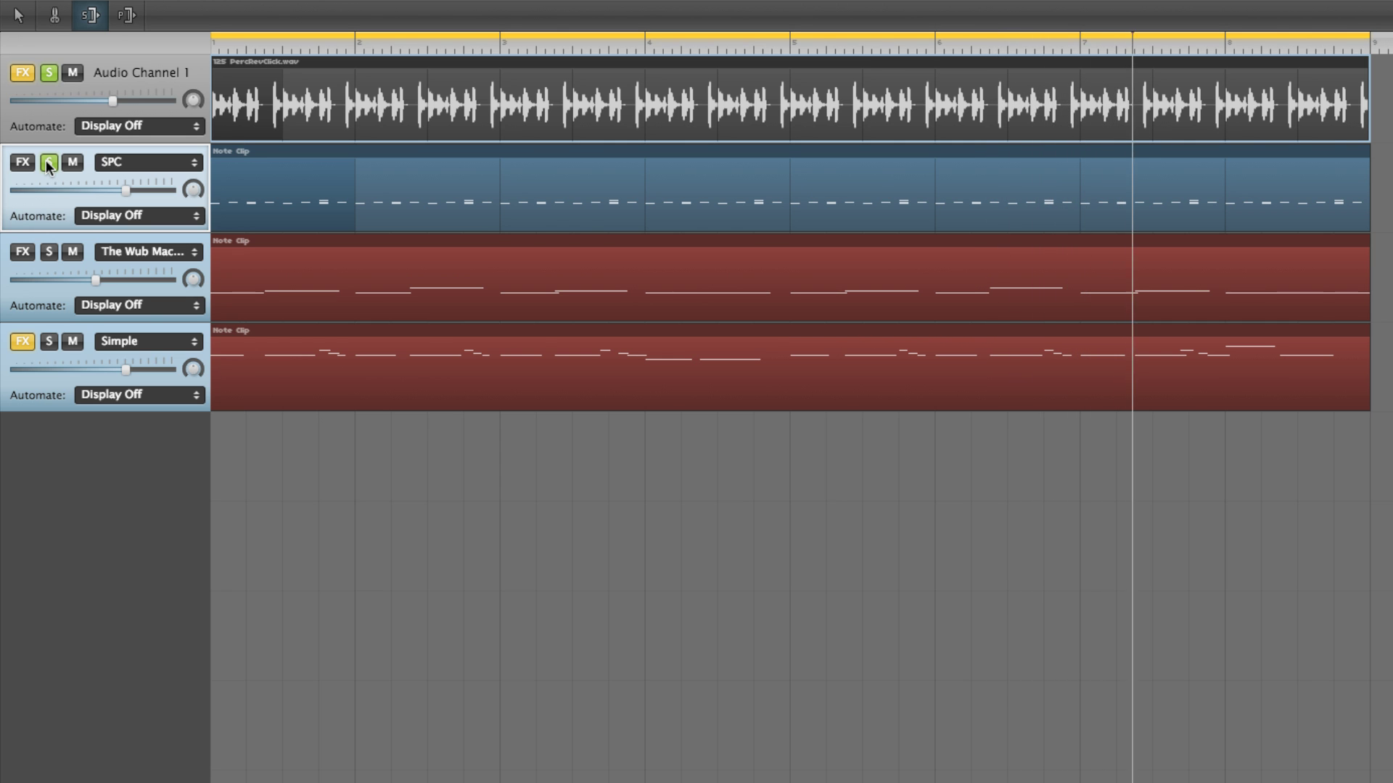
click(33, 79)
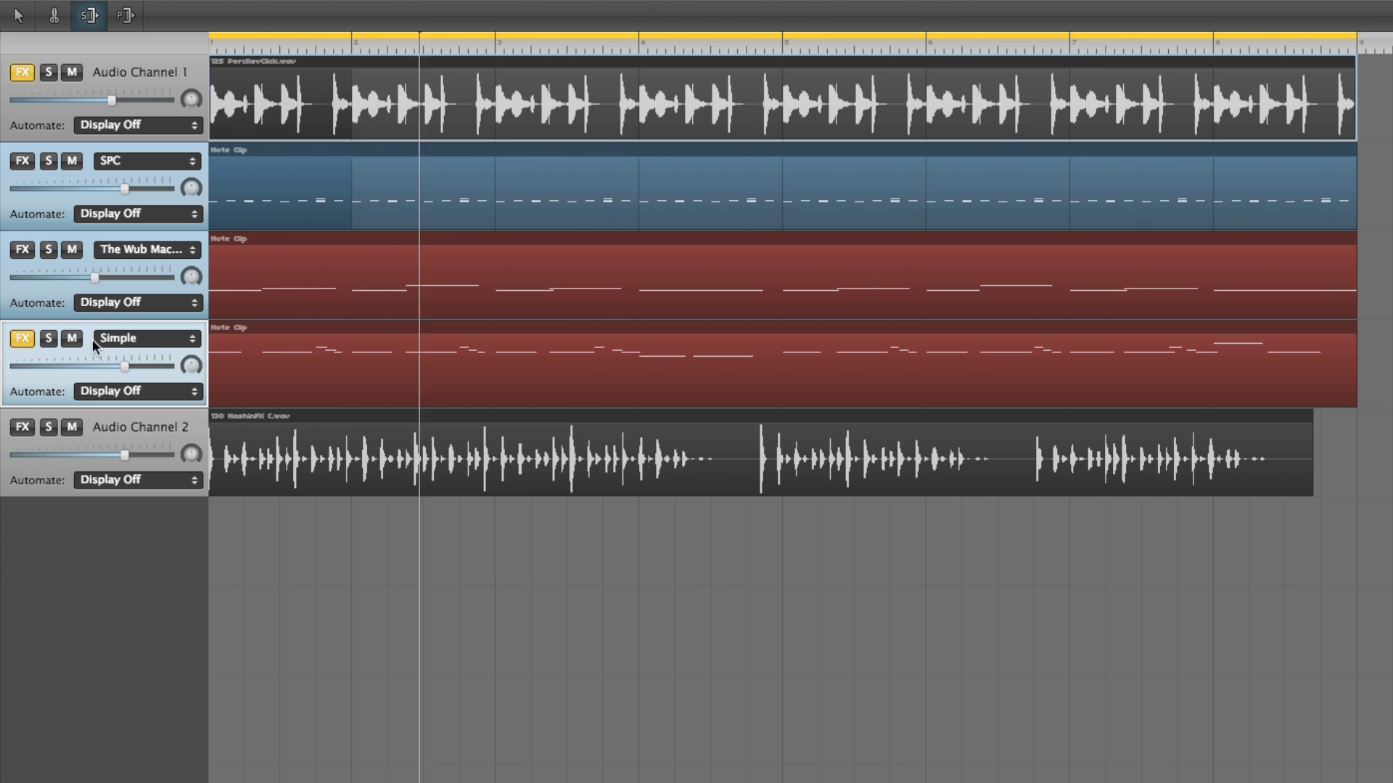
Solo Audio Channel 2 and SPC, and time-stretch the Audio Channel 2 clip to end at bar 9.
click(48, 428)
click(48, 161)
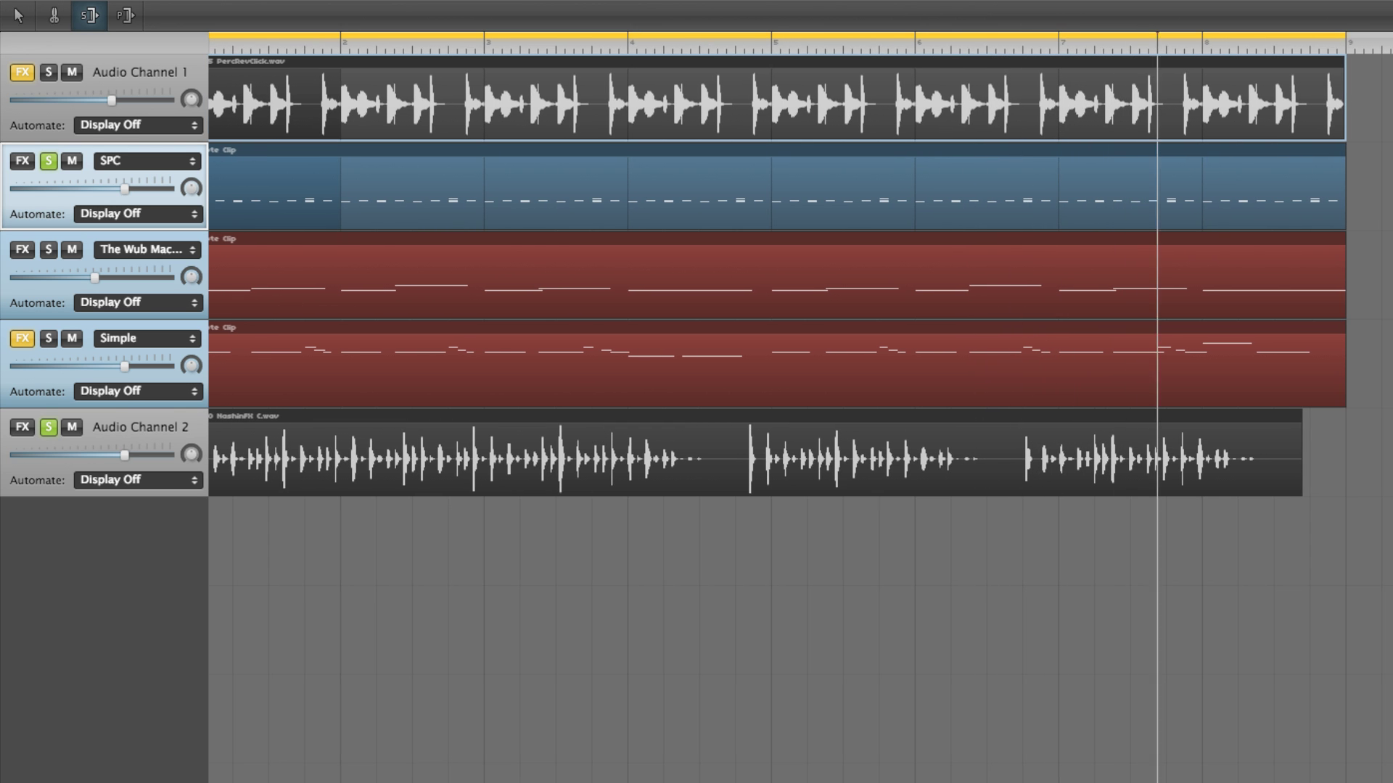
click(1309, 494)
drag(1309, 494, 1347, 502)
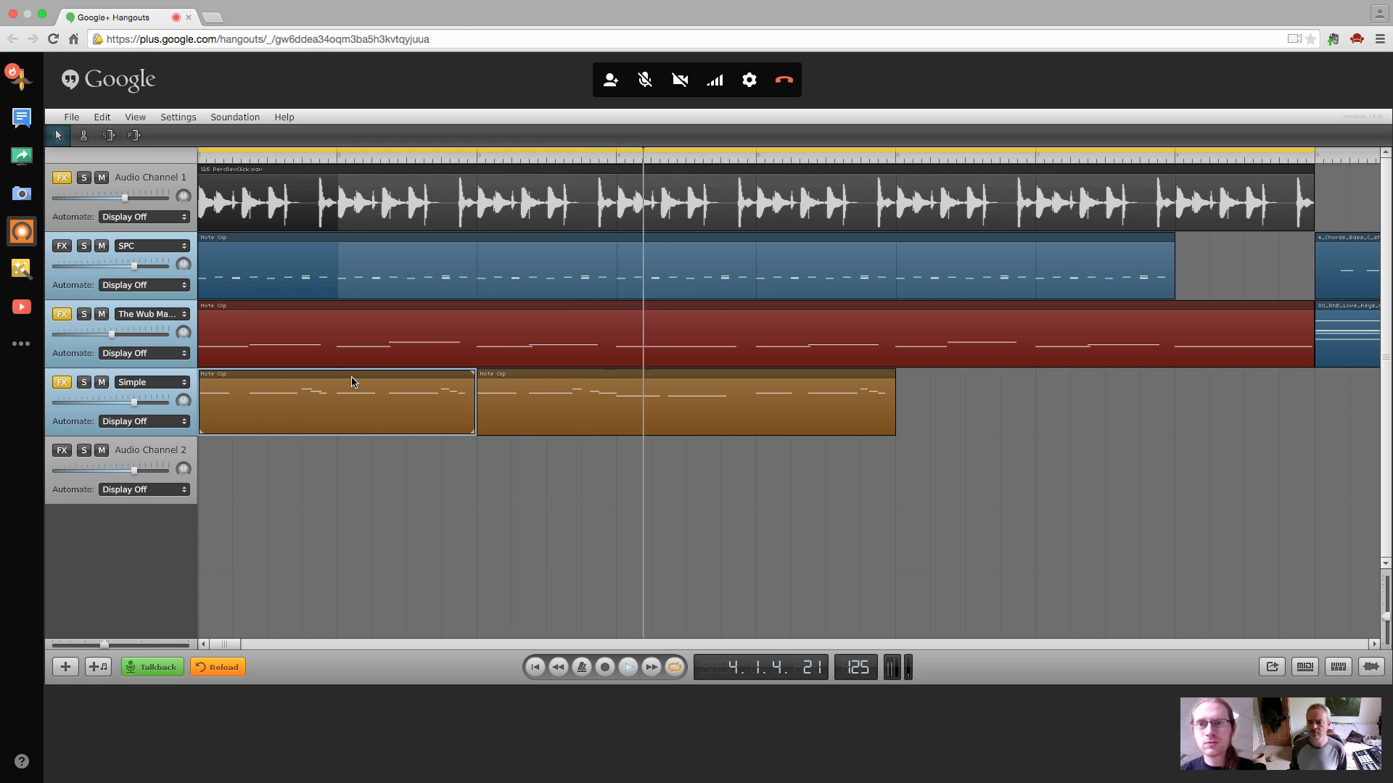
Copy the Simple channel's first clip to bar 6, shorten the copy to one bar and place a duplicate of it at bar 8.
drag(352, 382, 1034, 422)
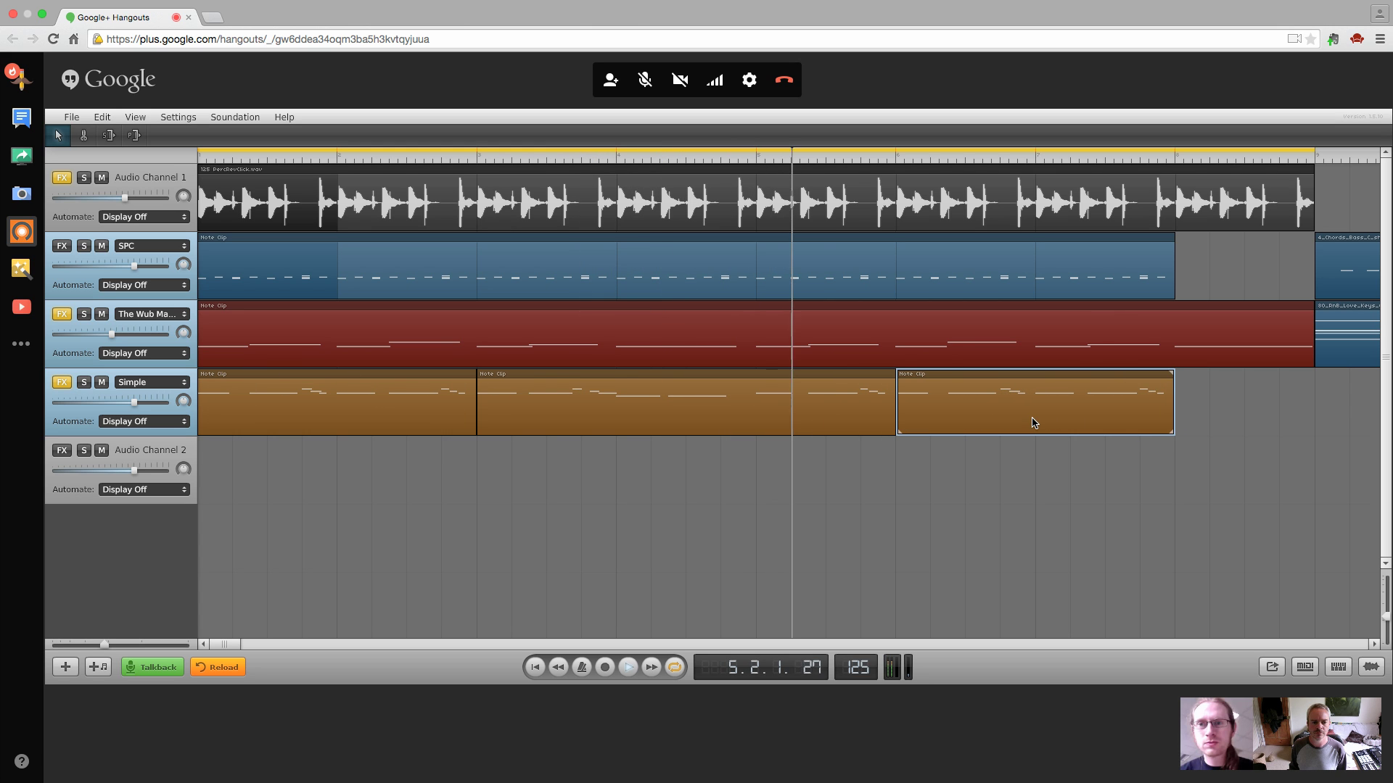
drag(1147, 433, 1040, 435)
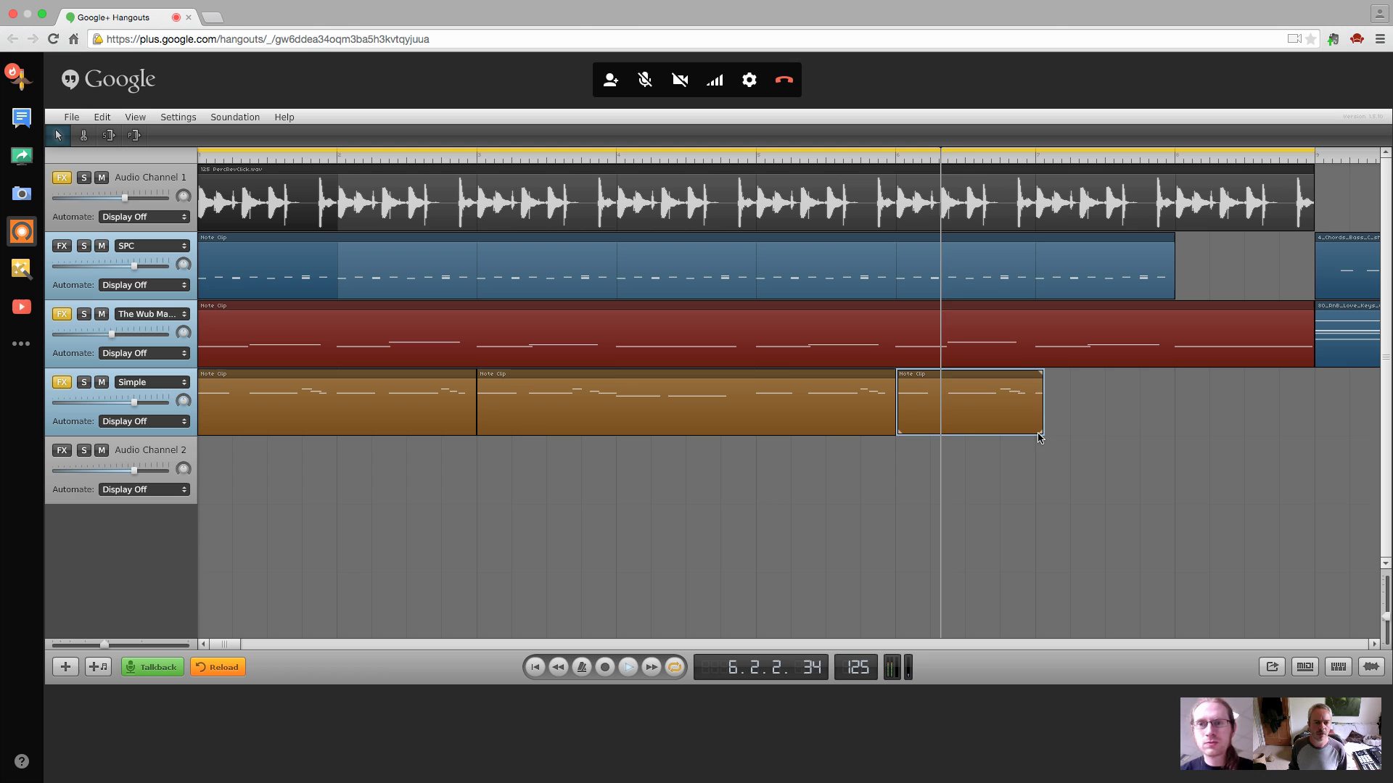
drag(930, 374, 1213, 378)
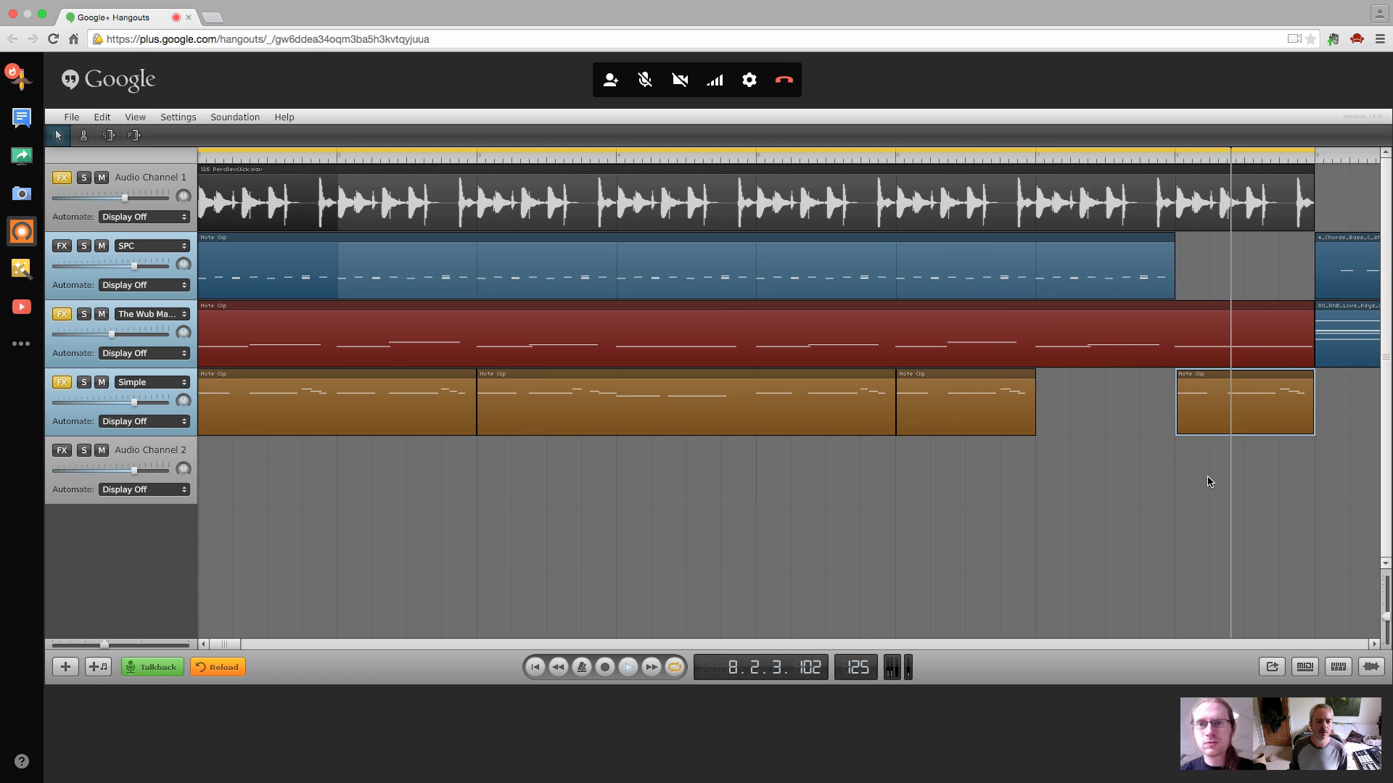